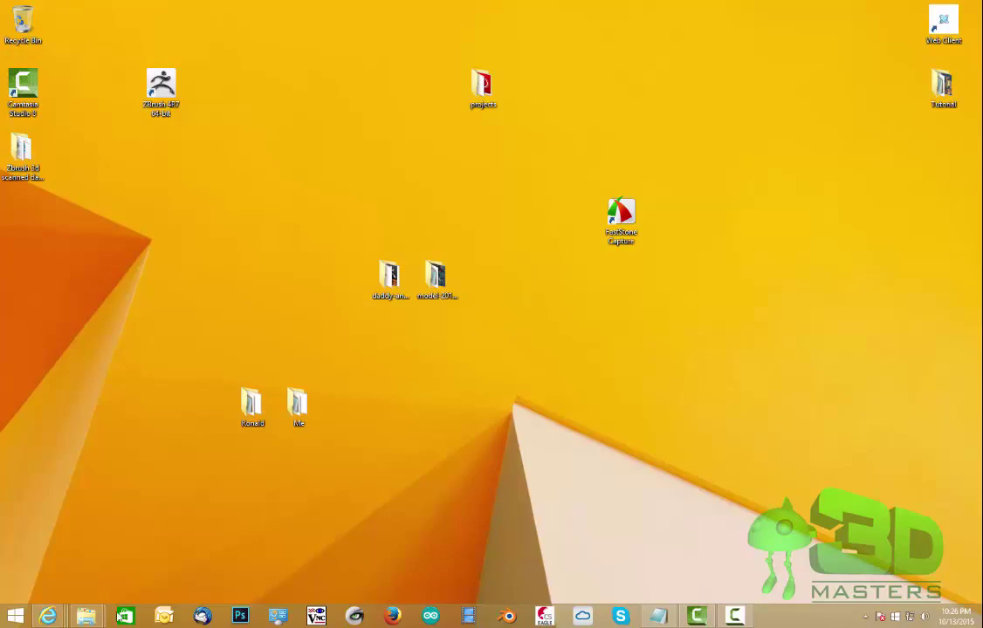
Open a new Internet Explorer window, search Google for blender, and open the official blender.org site
right_click(47, 611)
left_click(50, 555)
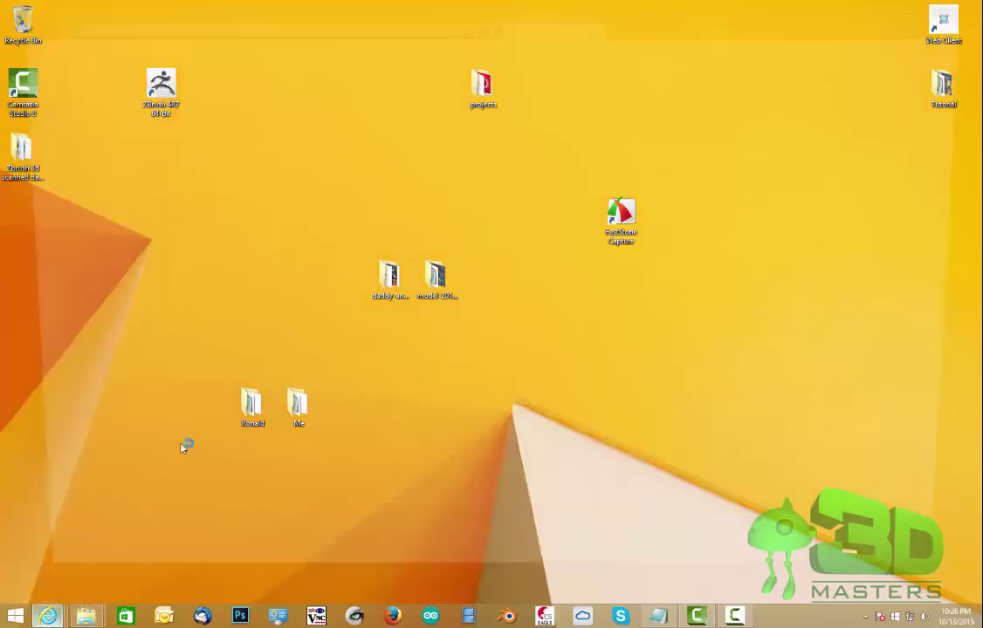
left_click(231, 26)
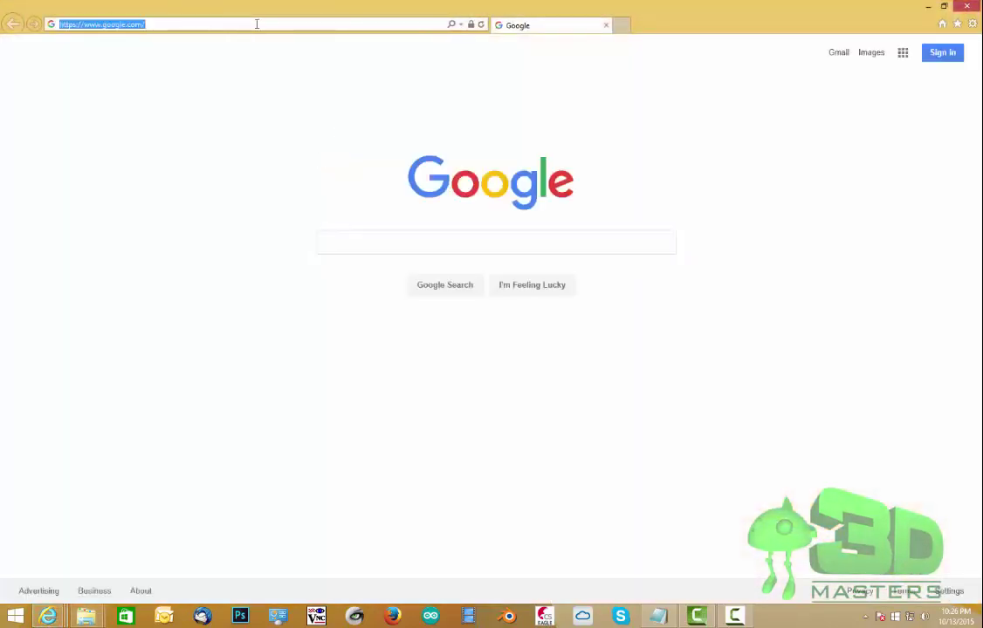
left_click(389, 240)
type("blender")
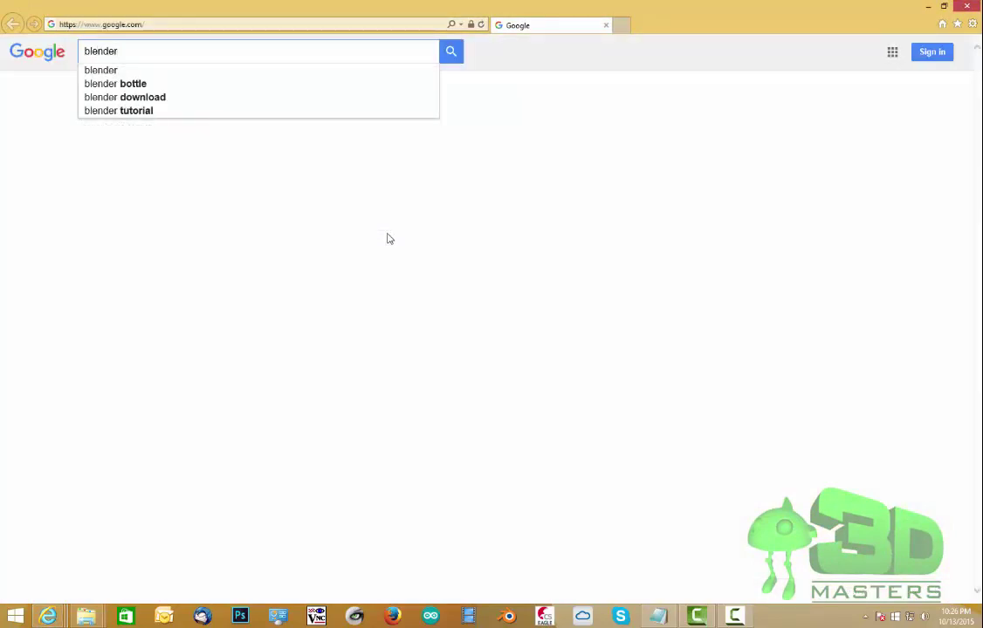
key("Return")
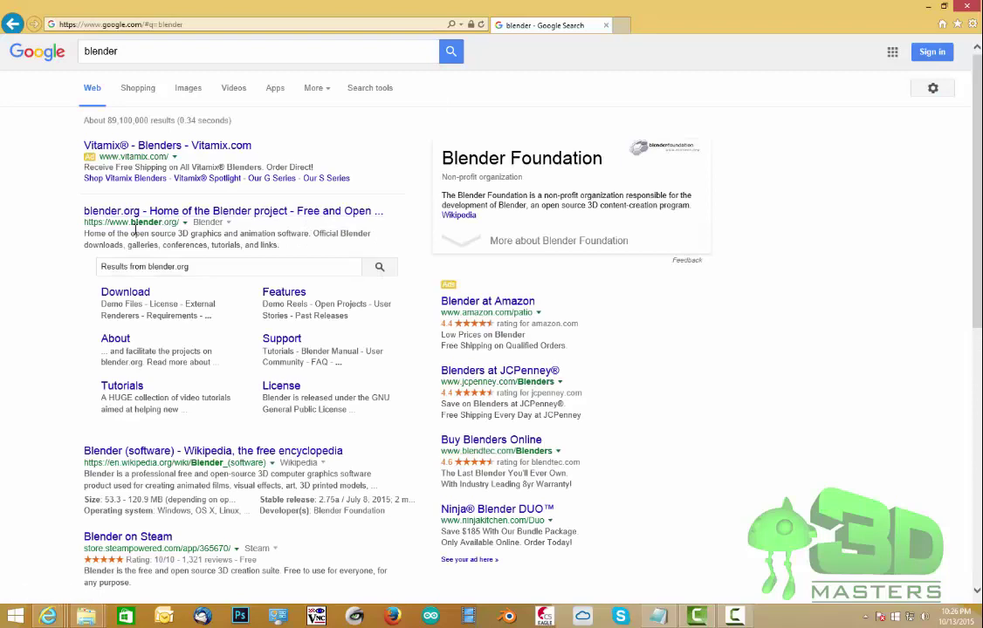
left_click(203, 213)
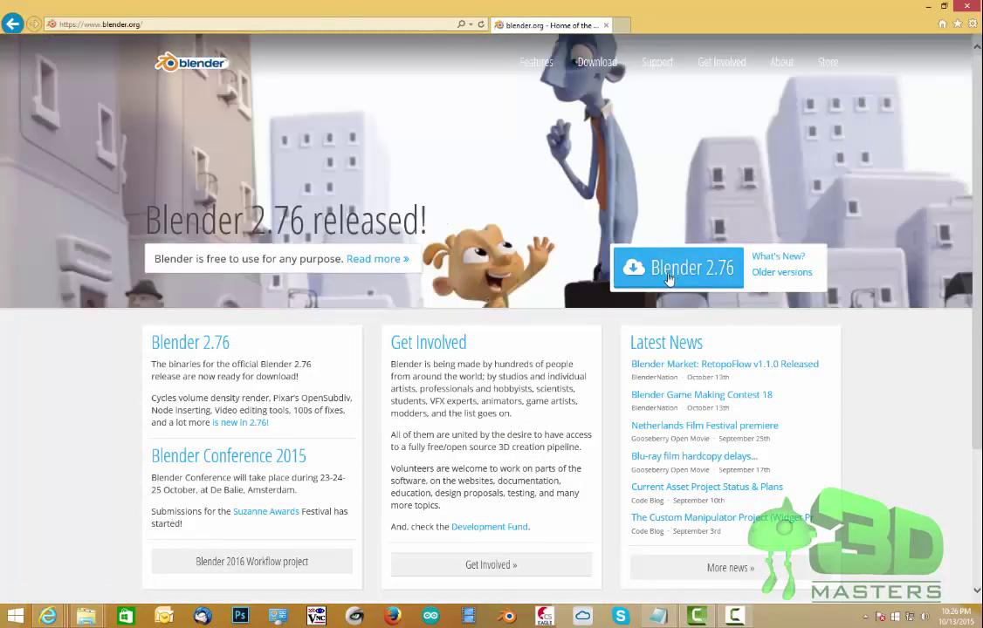
Search Google for meshmixer, view the official meshmixer.com site, and close the browser
left_click(184, 26)
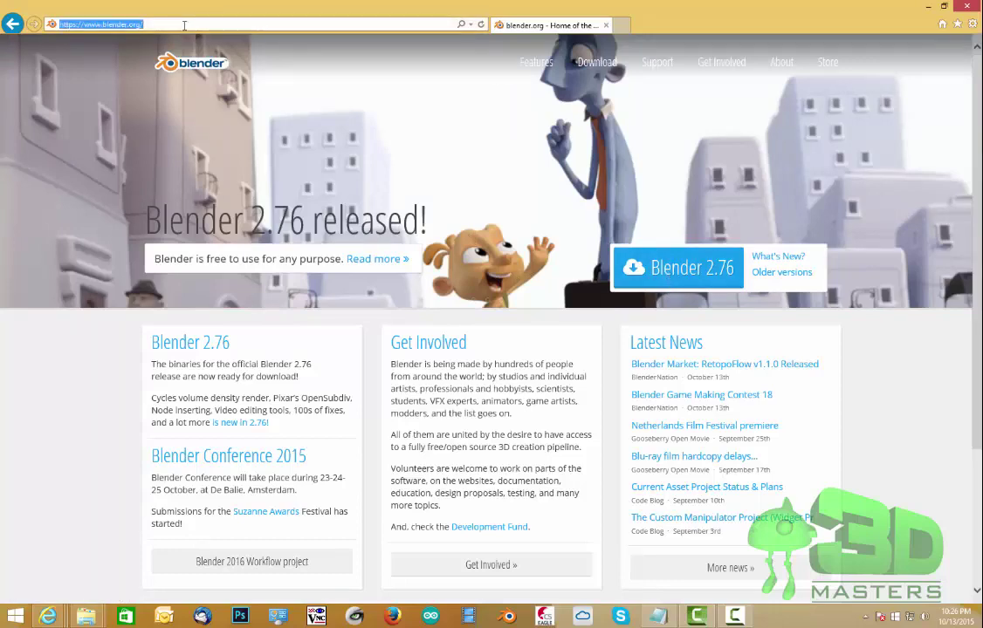
type("google.com/")
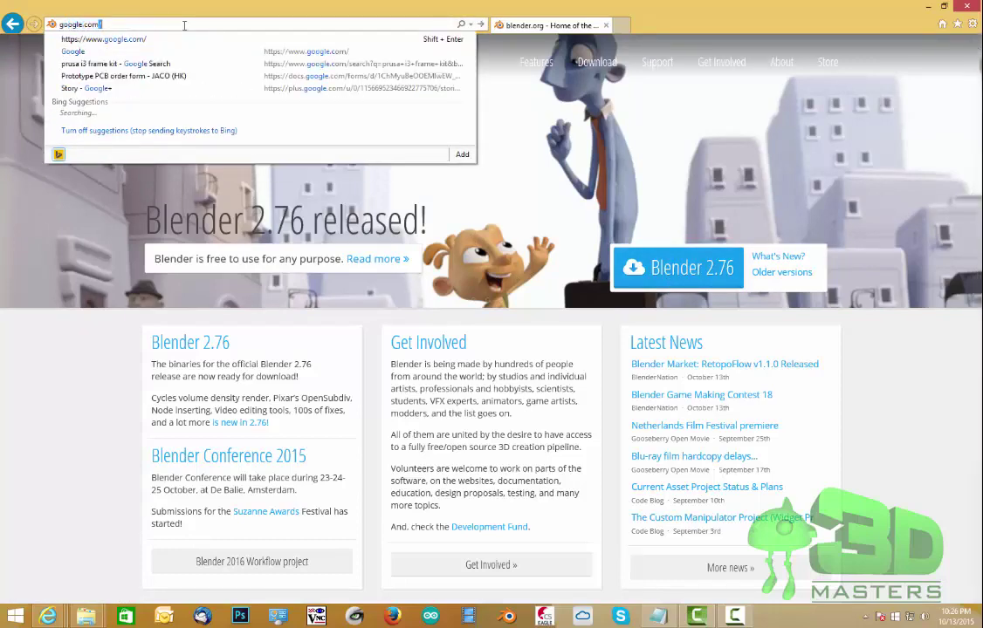
key("Return")
type("mesh")
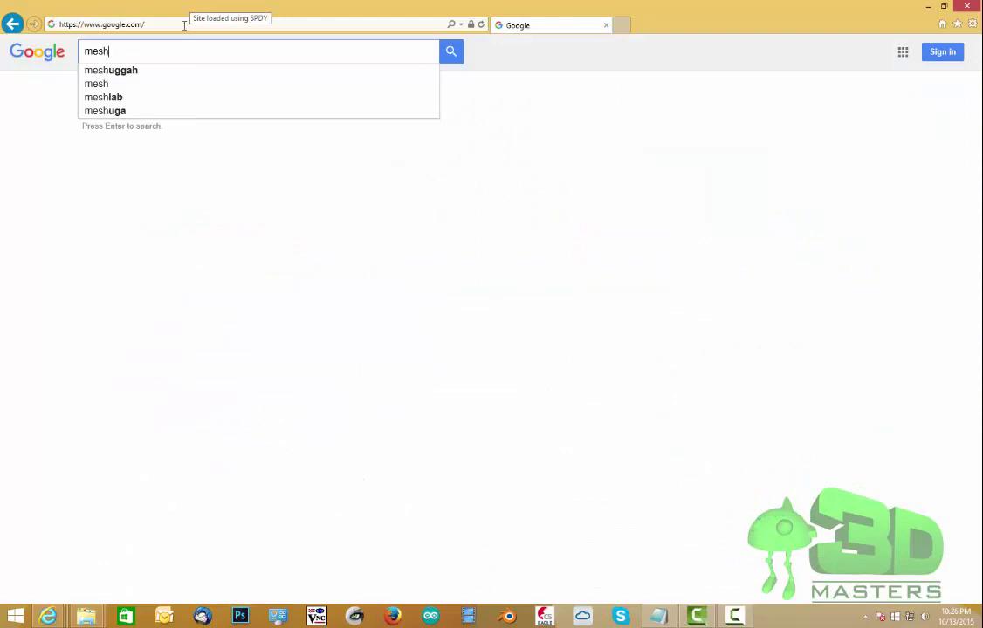
type("mixer")
key("Return")
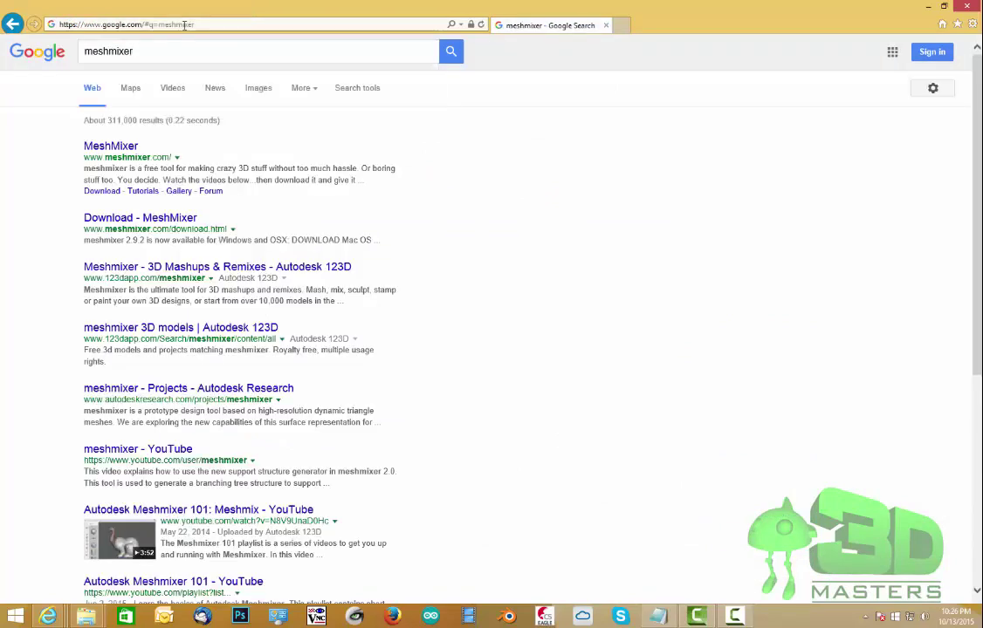
left_click(115, 150)
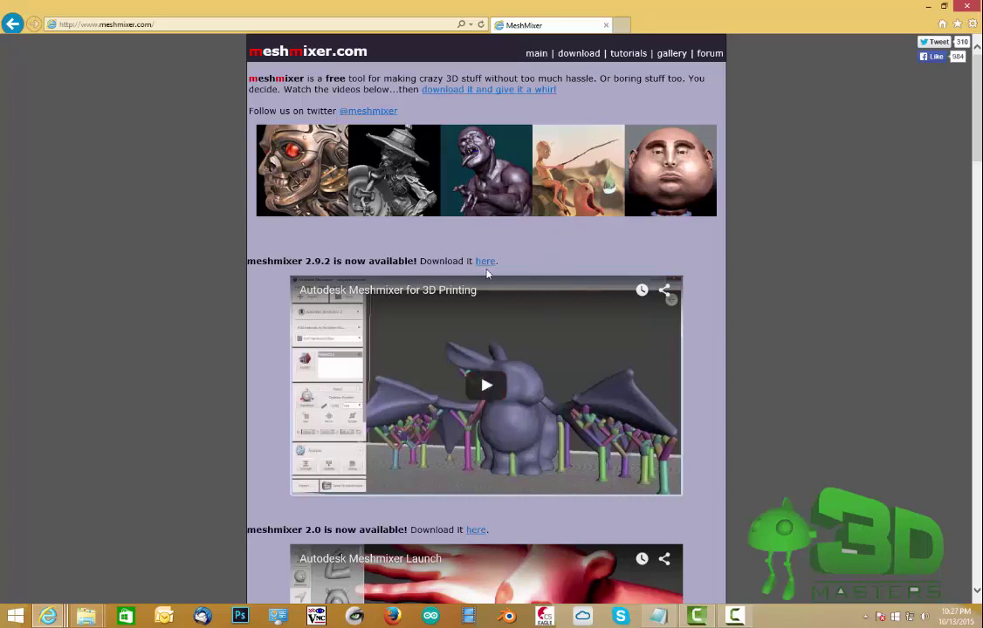
left_click(967, 11)
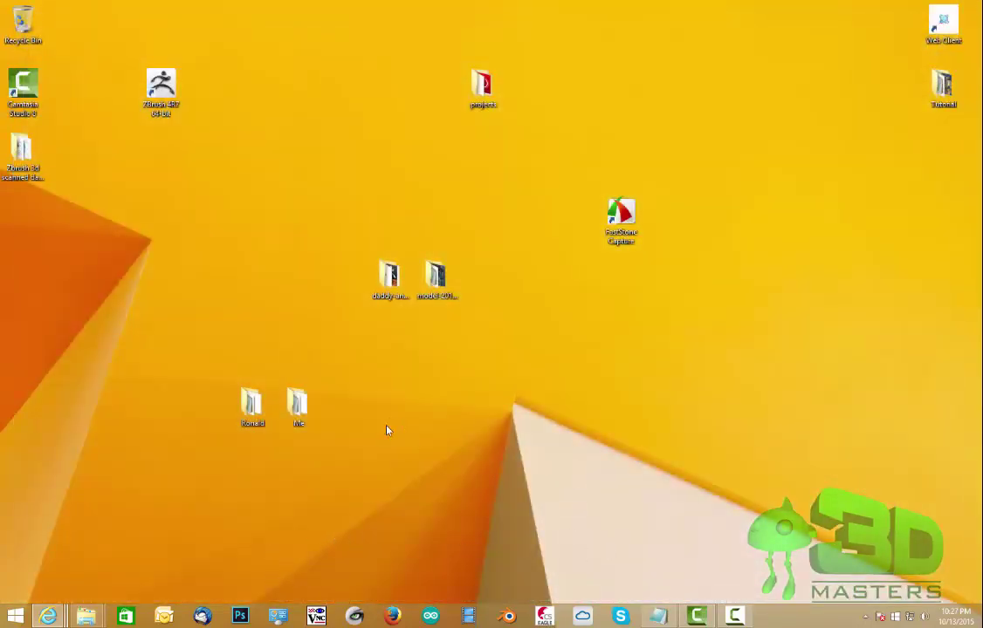
double_click(441, 279)
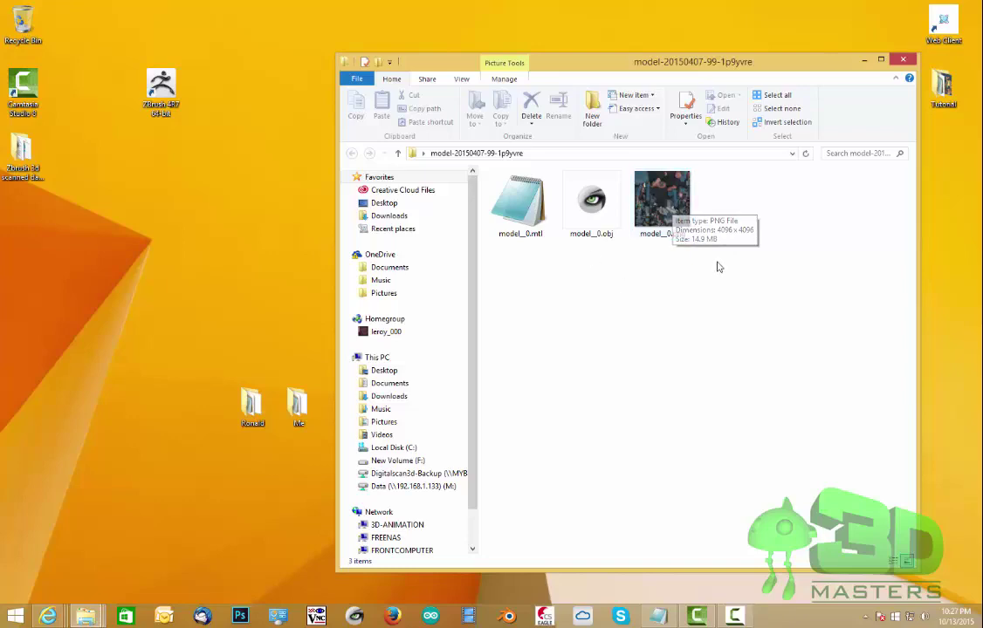
left_click(664, 206)
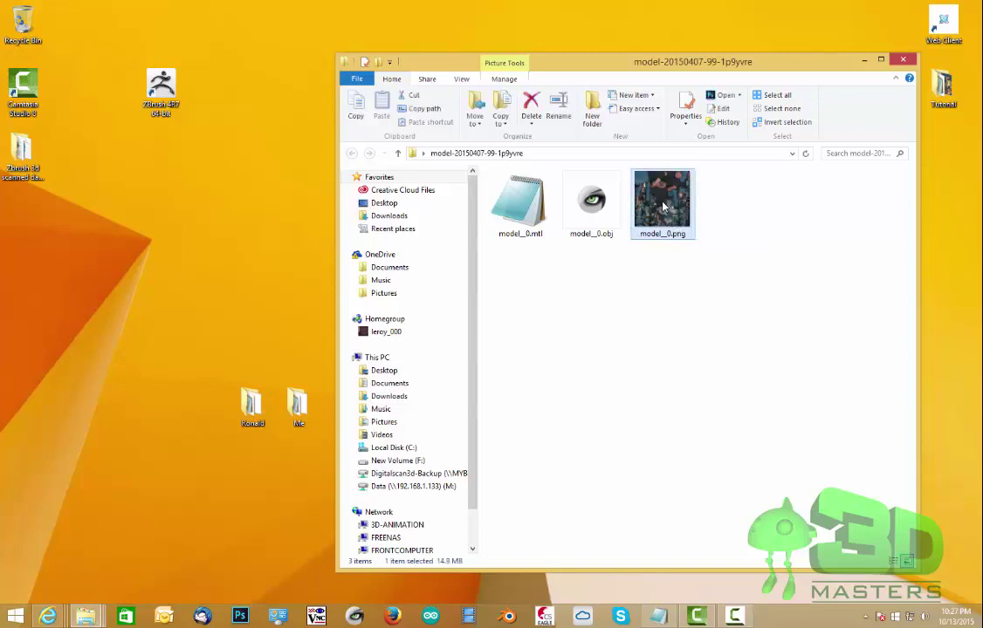
double_click(664, 206)
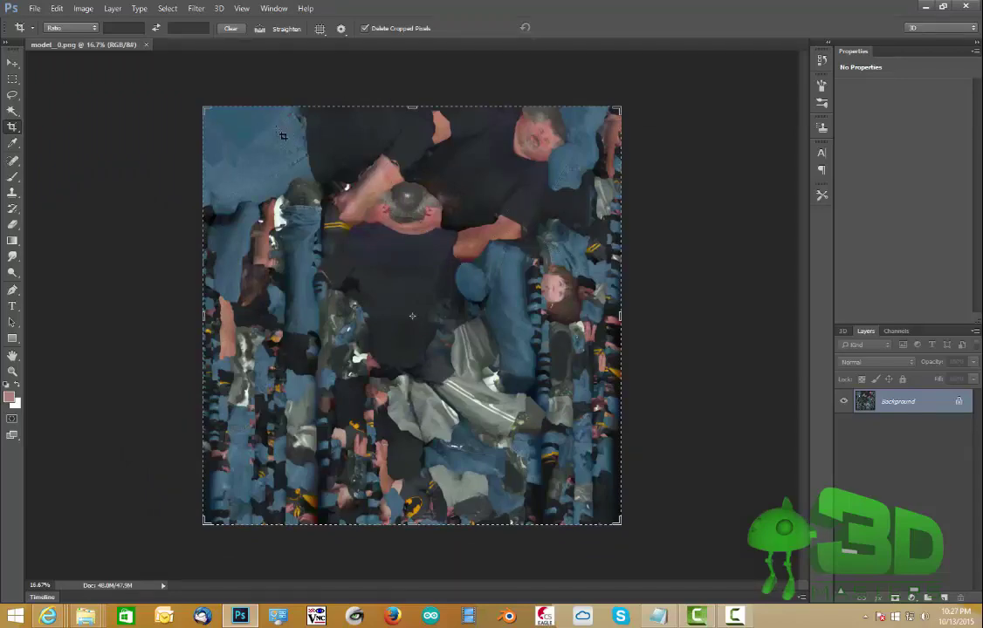
Convert the texture image's colour mode to CMYK Color
left_click(35, 9)
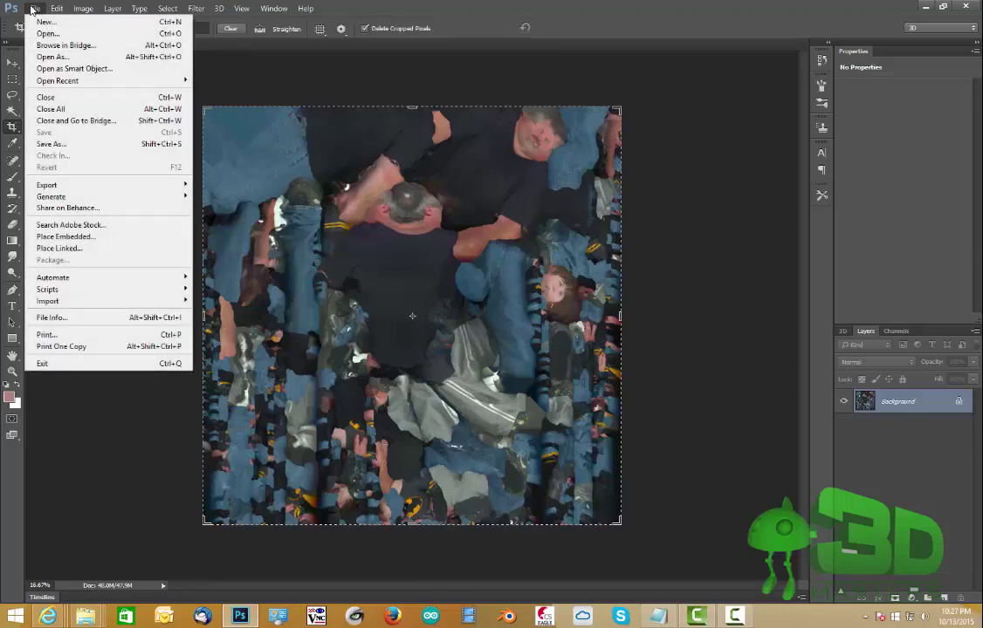
mouse_move(81, 8)
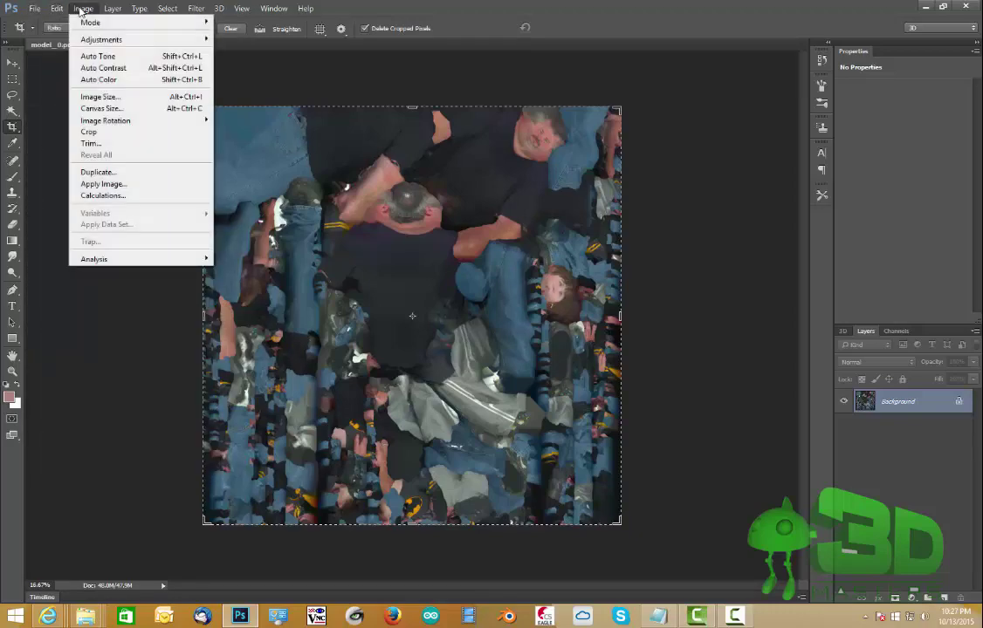
mouse_move(119, 40)
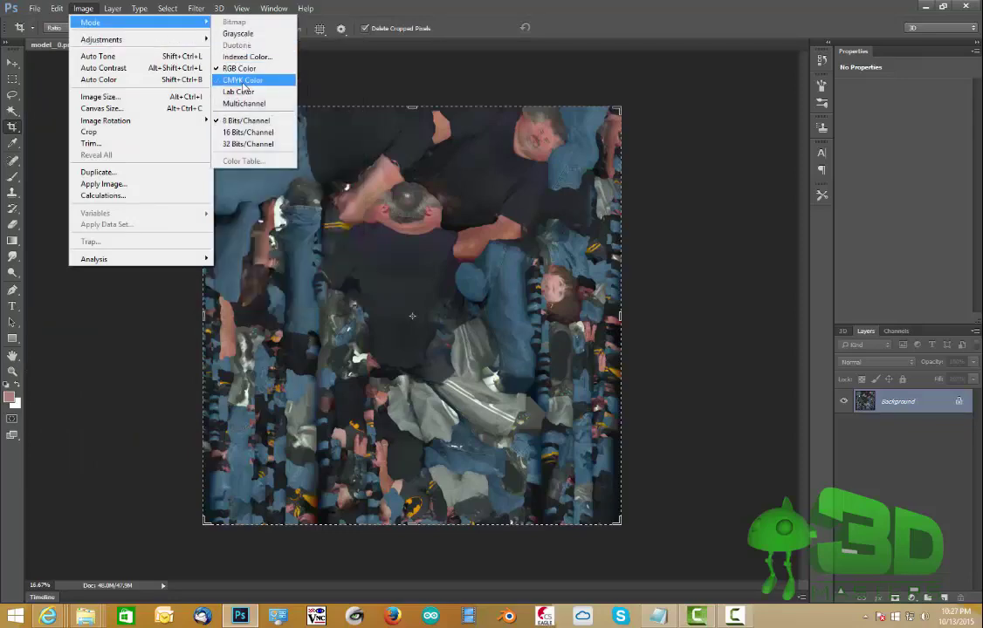
left_click(245, 83)
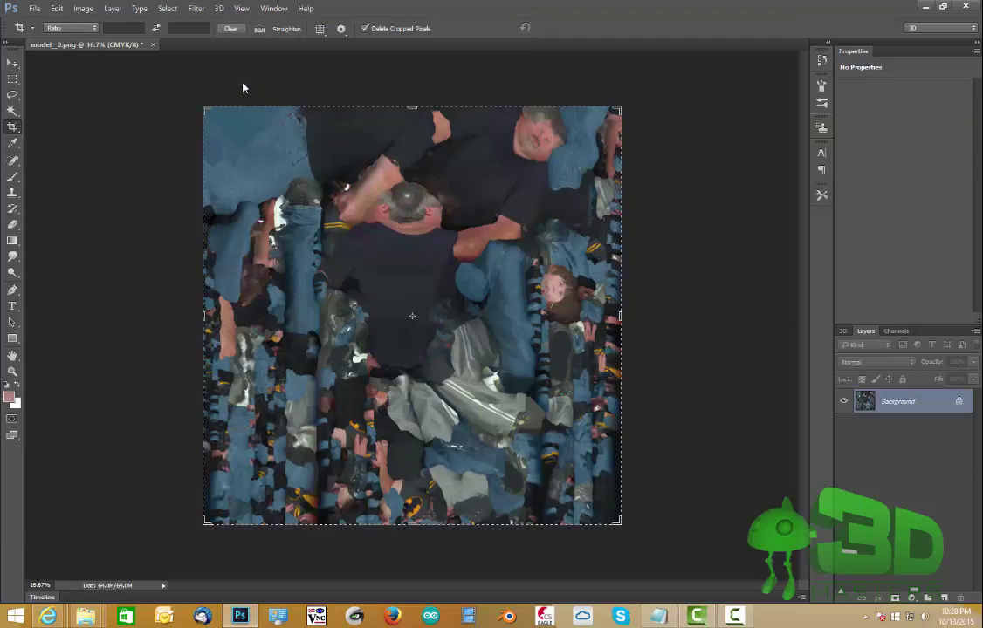
left_click(83, 7)
mouse_move(104, 27)
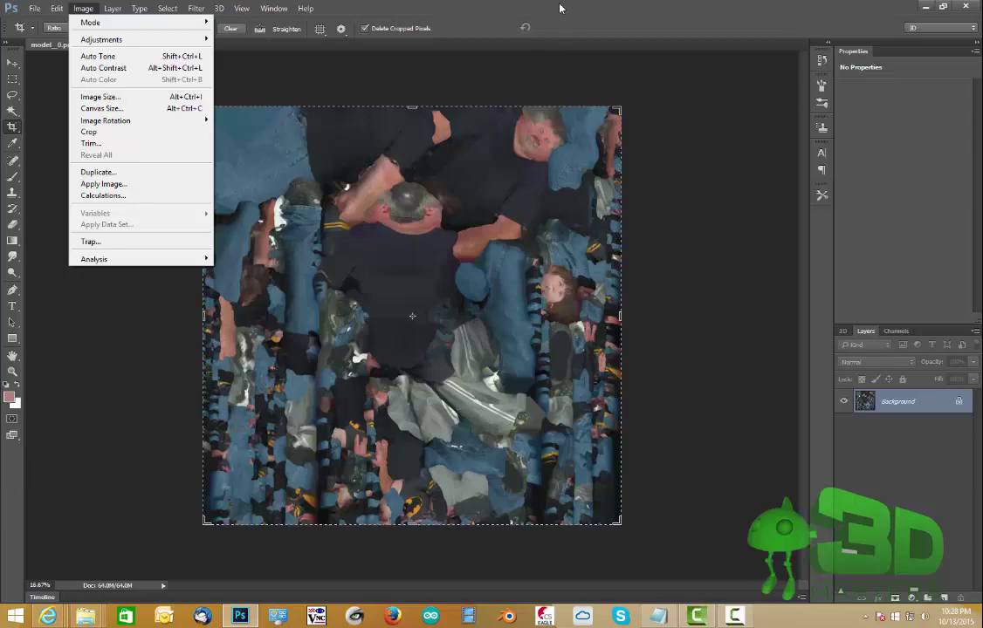
left_click(493, 8)
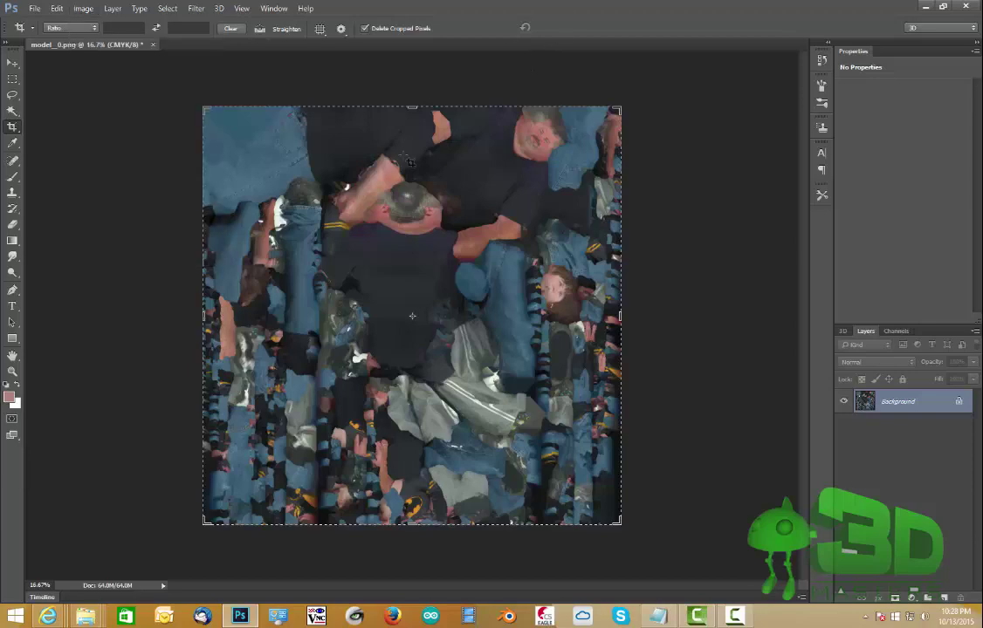
Apply a Brightness/Contrast adjustment to the texture with brightness 25 and contrast 25
left_click(83, 8)
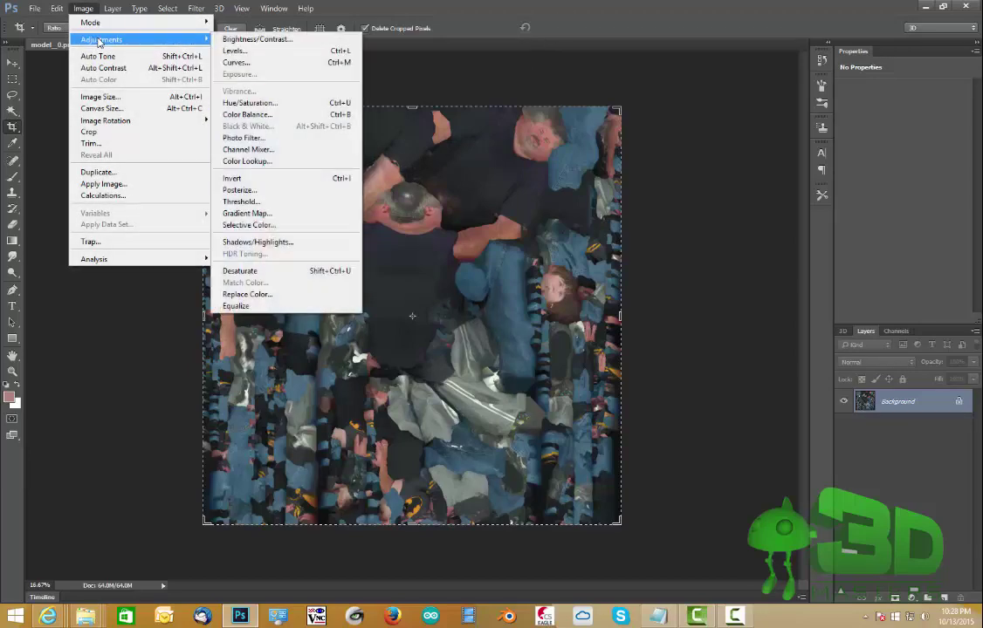
left_click(242, 39)
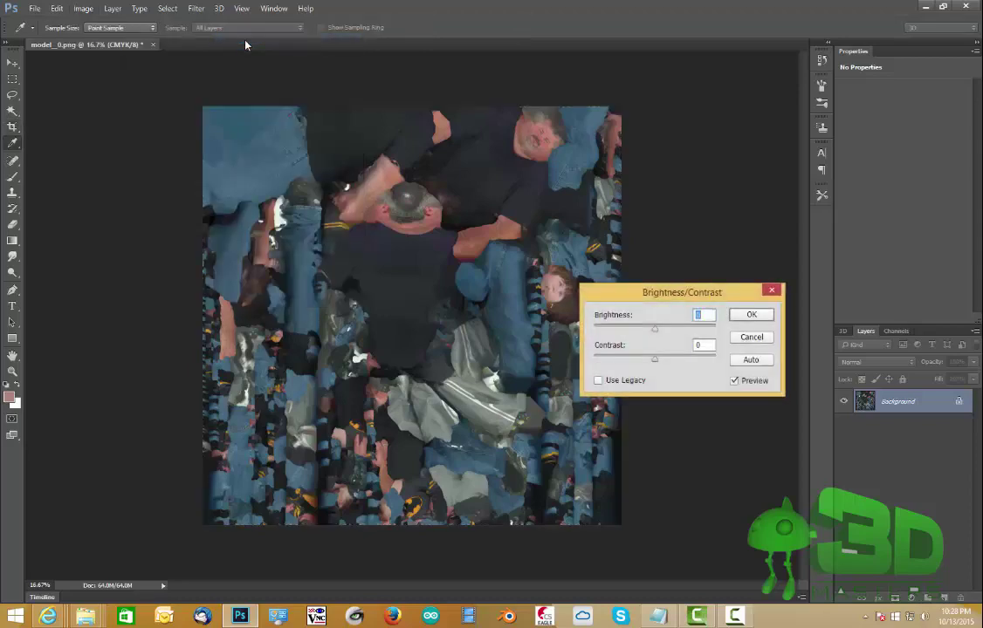
type("25")
key("Tab")
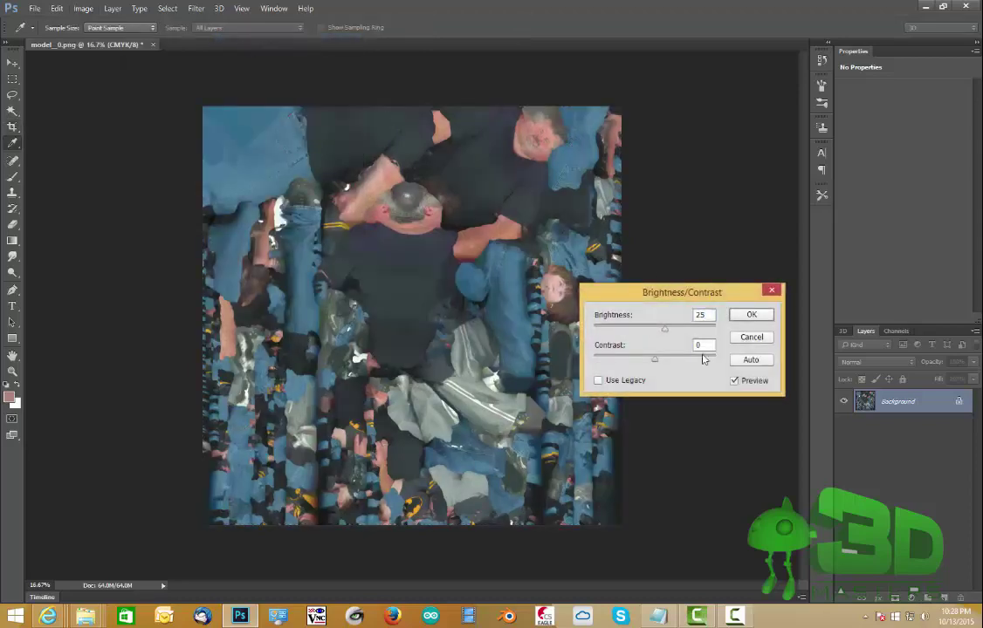
type("25")
left_click(749, 315)
key("c")
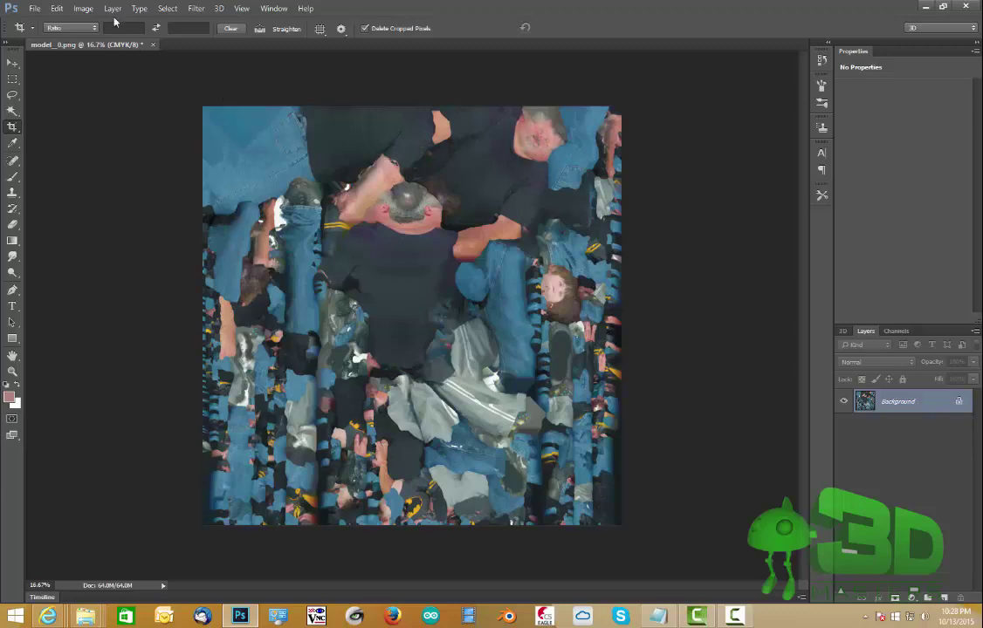
Apply a Color Balance adjustment to the midtones with the Cyan–Red level shifted to -37
left_click(85, 10)
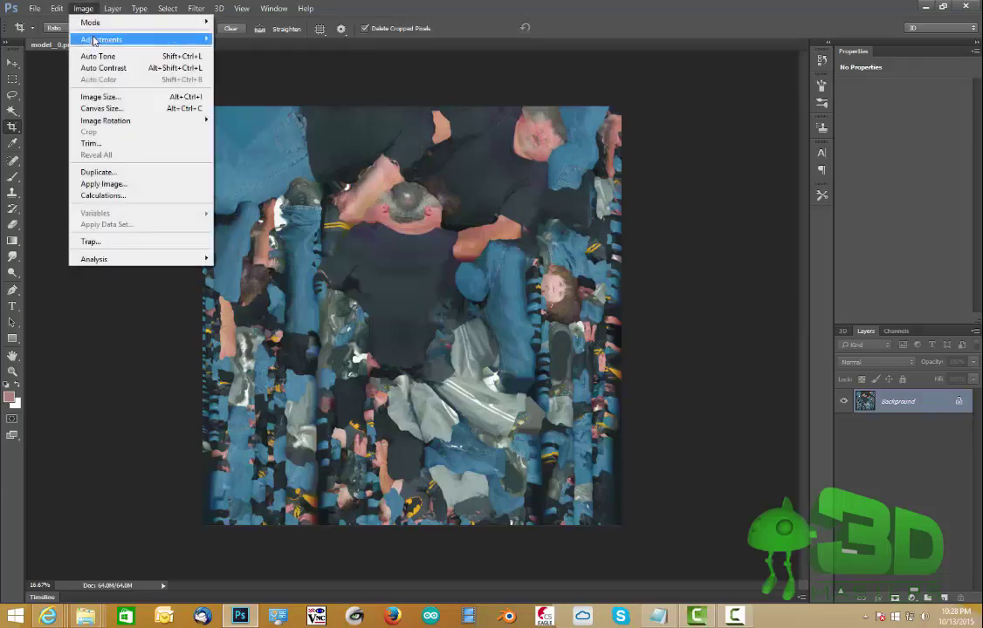
mouse_move(94, 40)
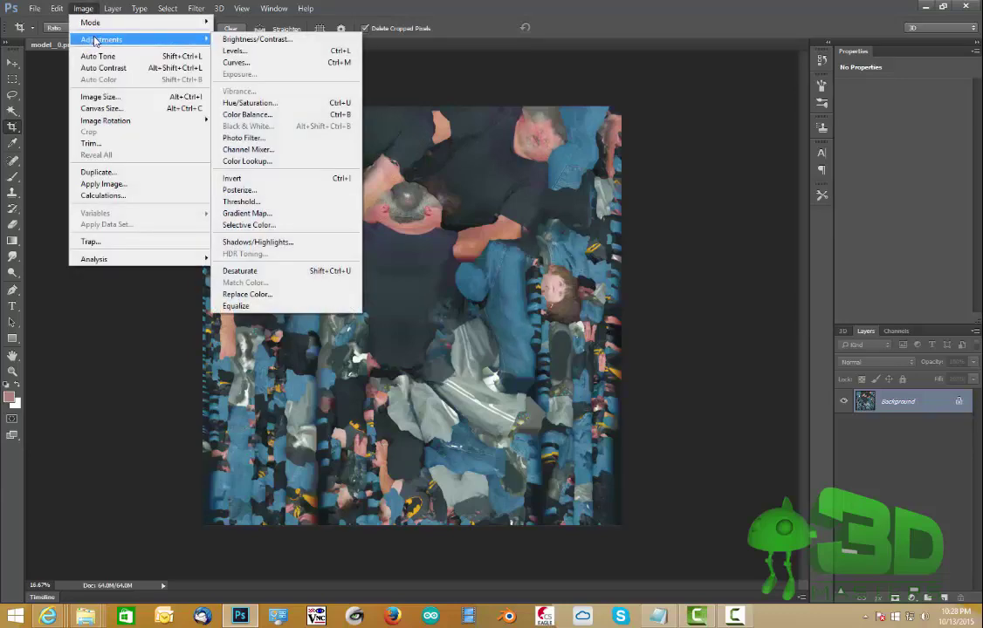
left_click(253, 114)
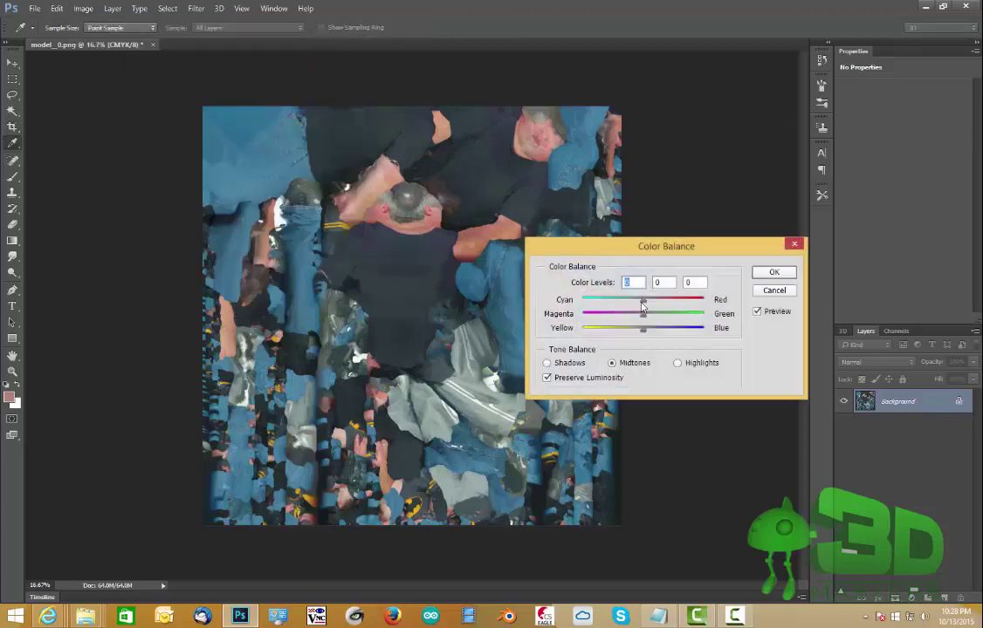
left_click_drag(643, 304, 622, 301)
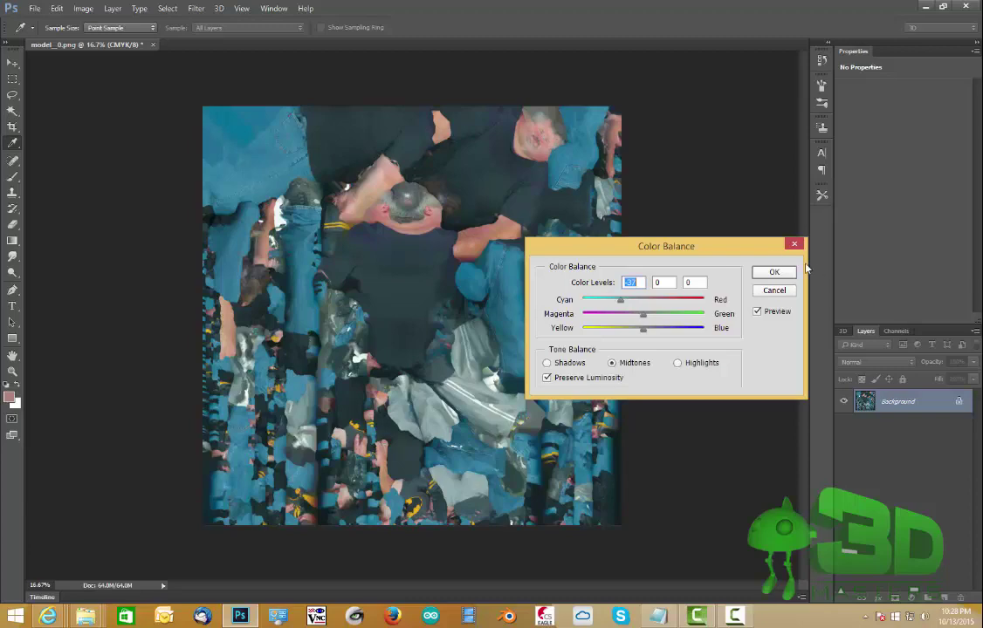
key("Return")
key("c")
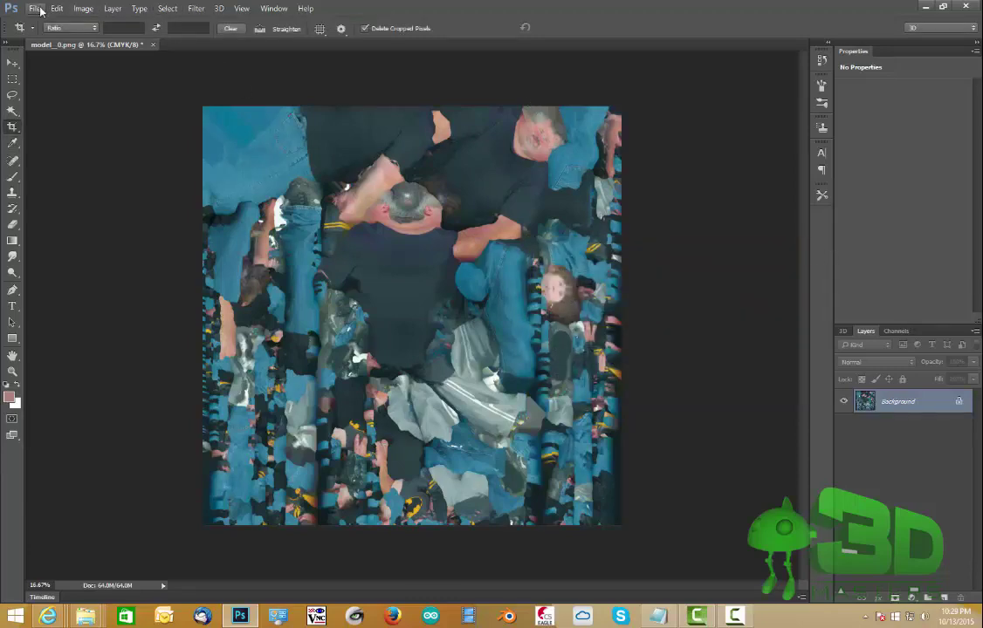
Export the adjusted texture as a 4096 x 4096 PNG named model__0-brighter.png in the model's folder
left_click(37, 9)
mouse_move(96, 184)
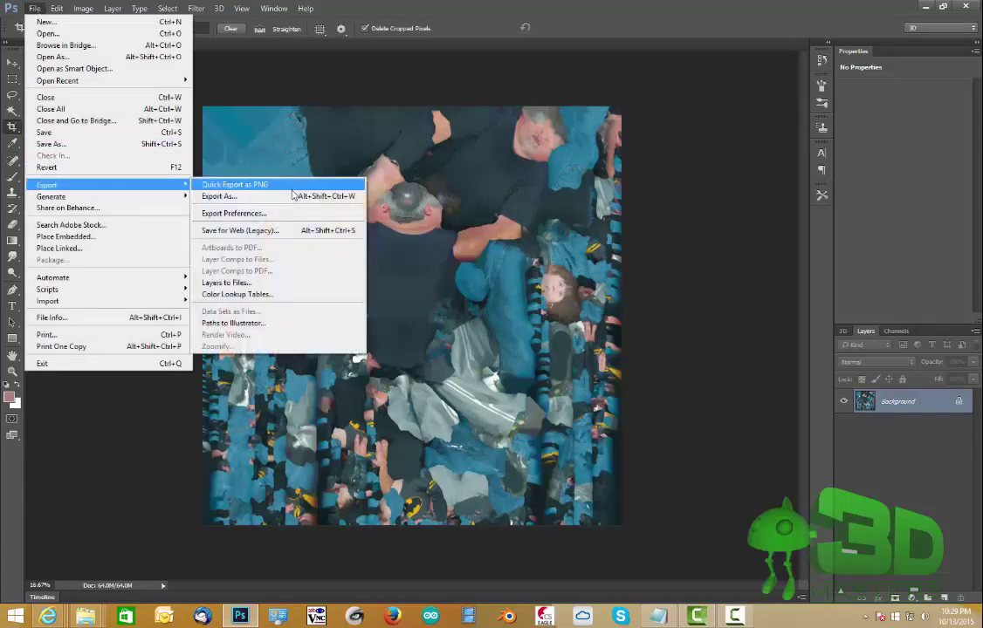
left_click(291, 193)
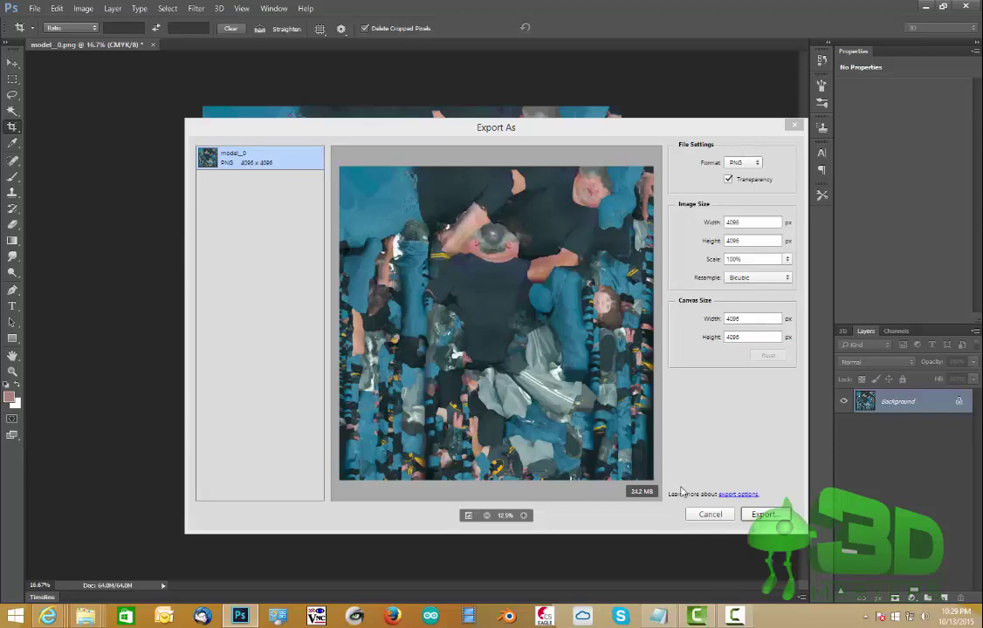
key("Return")
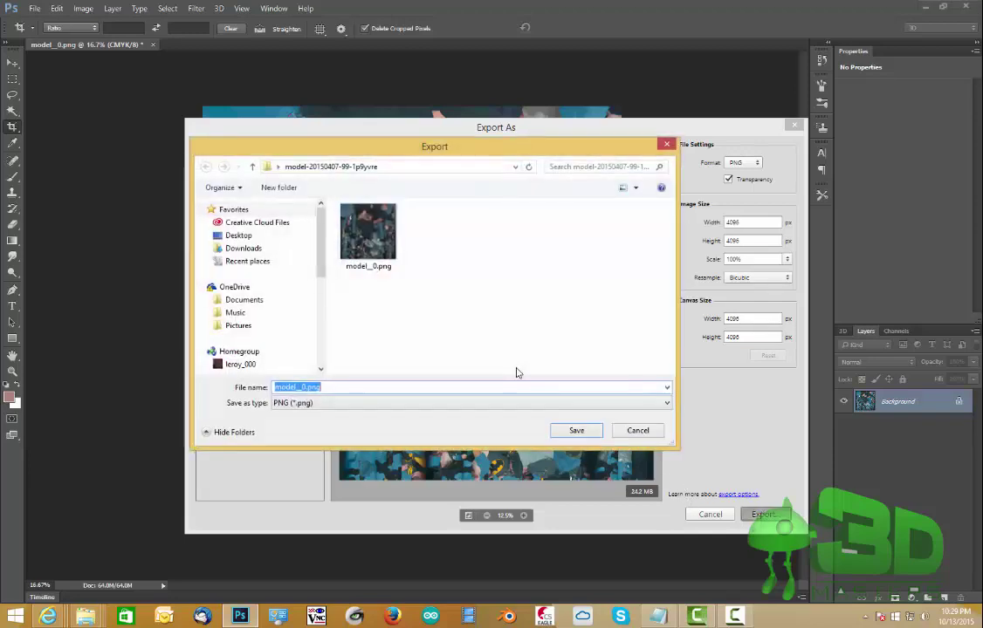
left_click(304, 387)
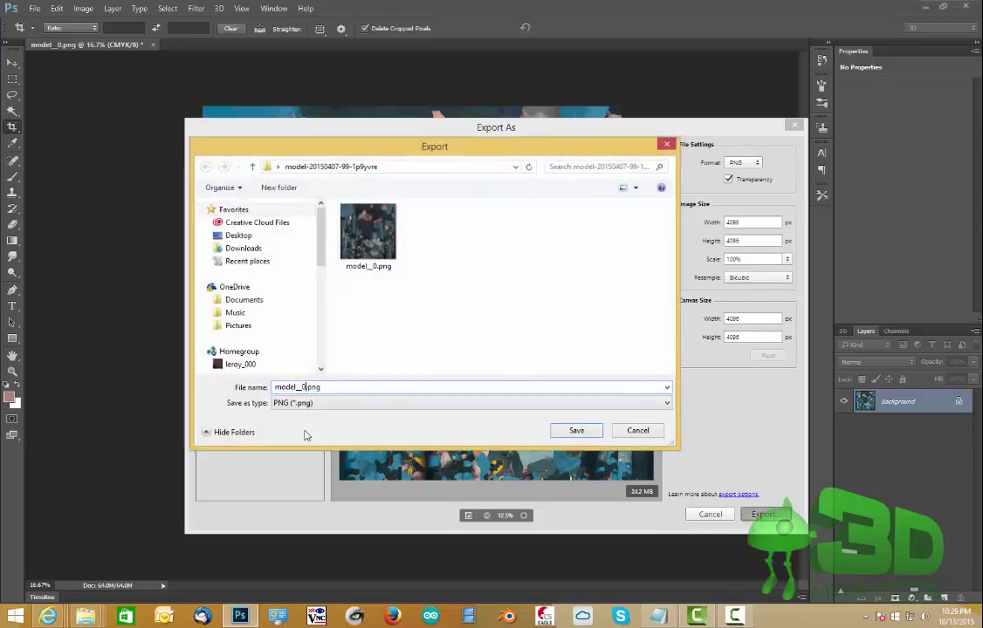
type("-bi")
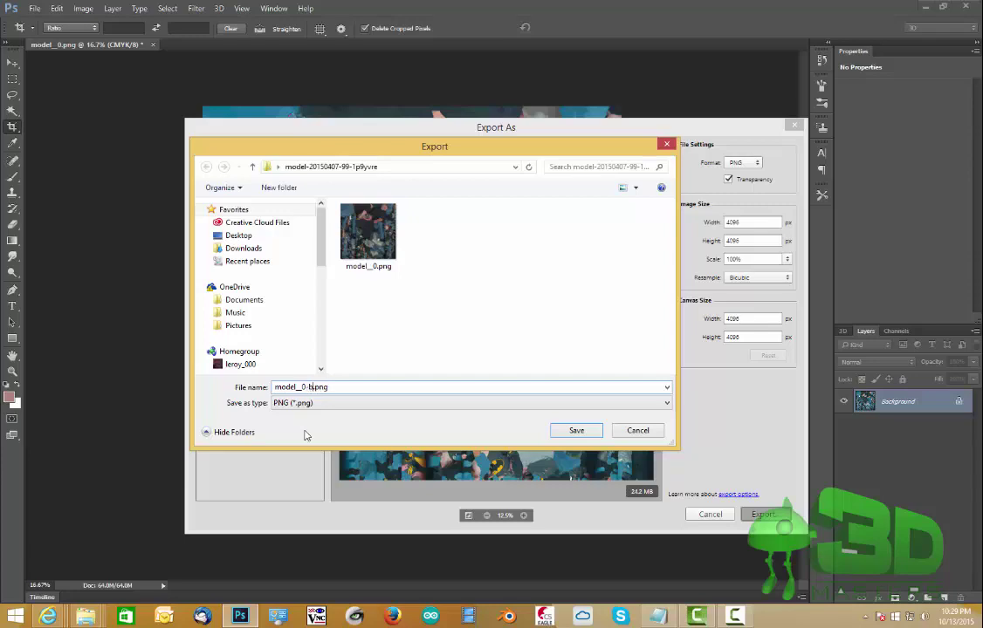
type("righter")
left_click(576, 430)
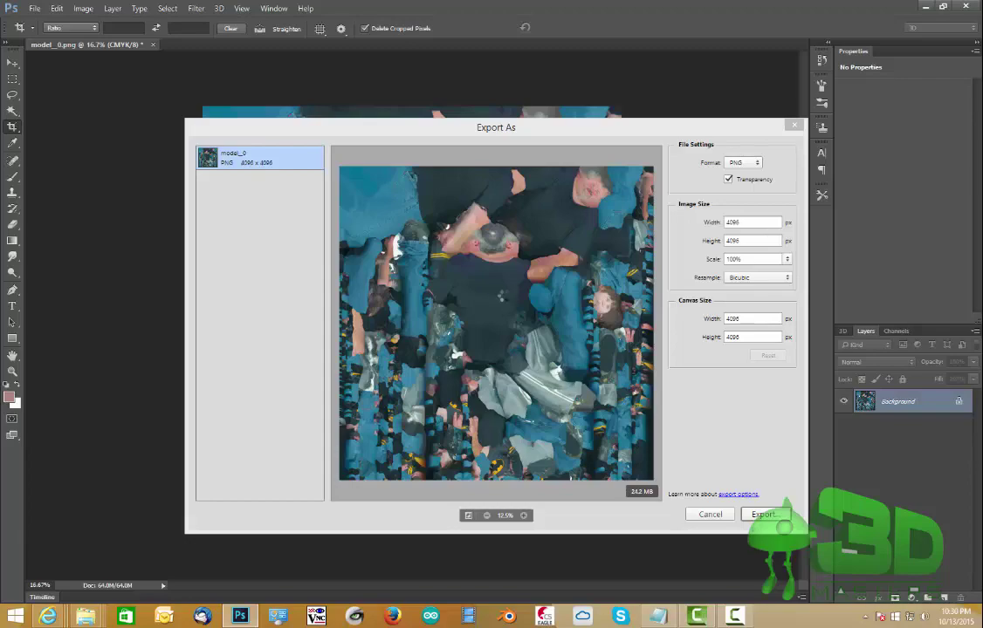
Confirm the PNG export and make a backup copy of the original model__0.png in the same folder
left_click(764, 515)
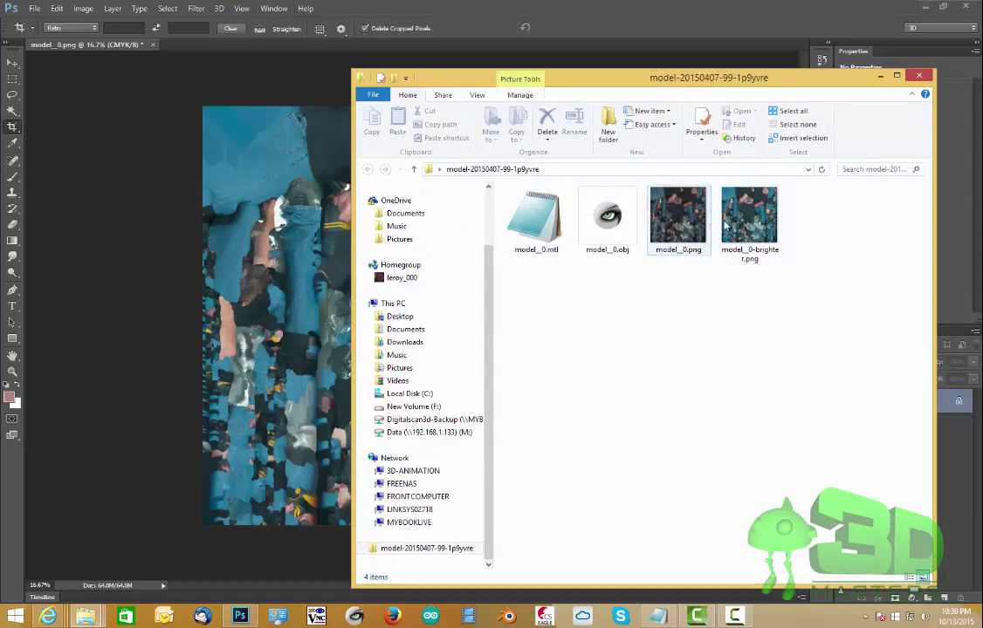
left_click(749, 232)
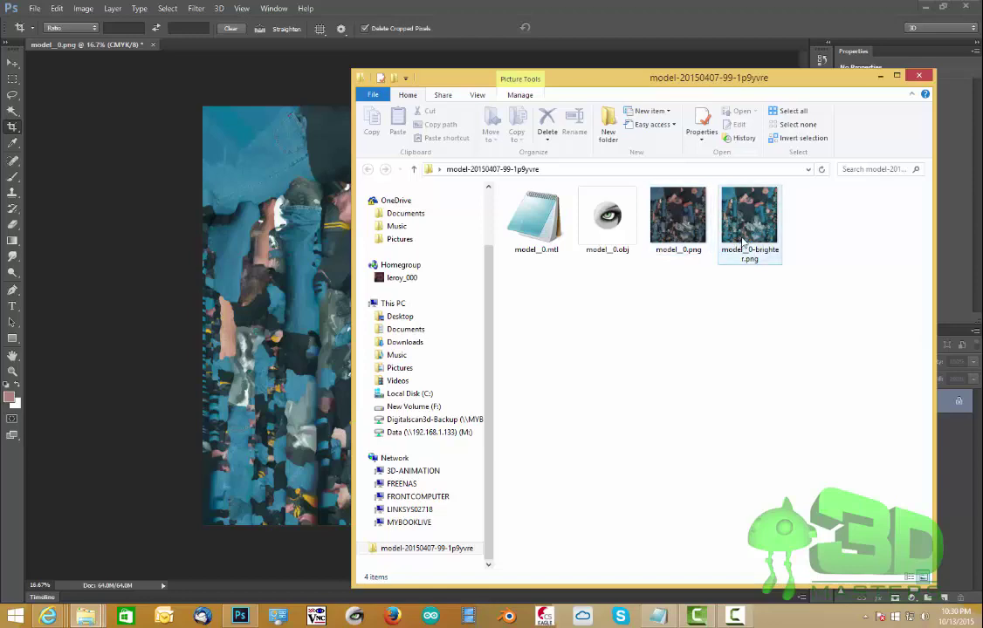
left_click(745, 284)
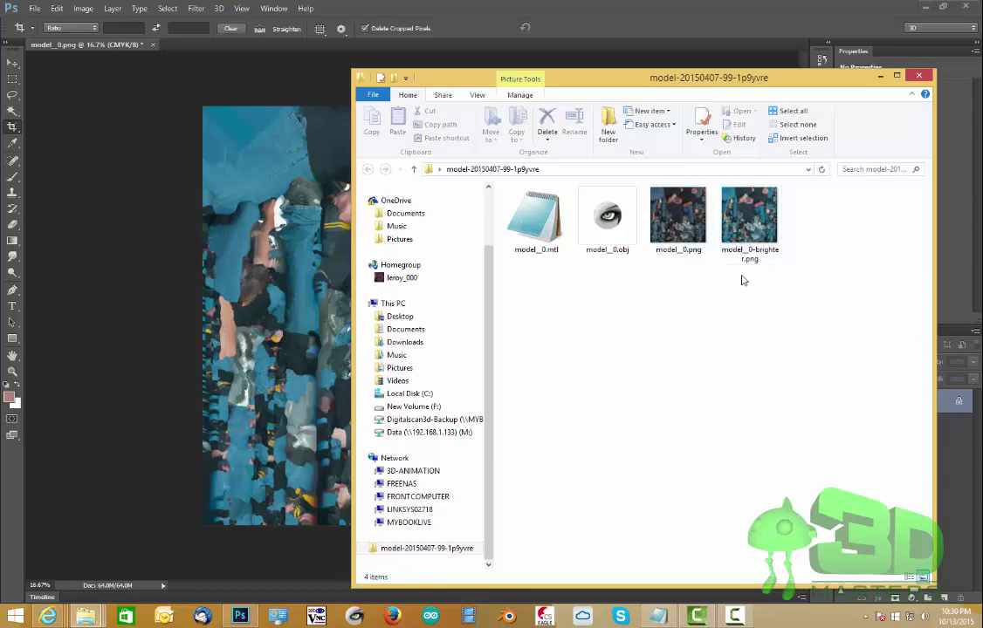
left_click(748, 244)
left_click(683, 229)
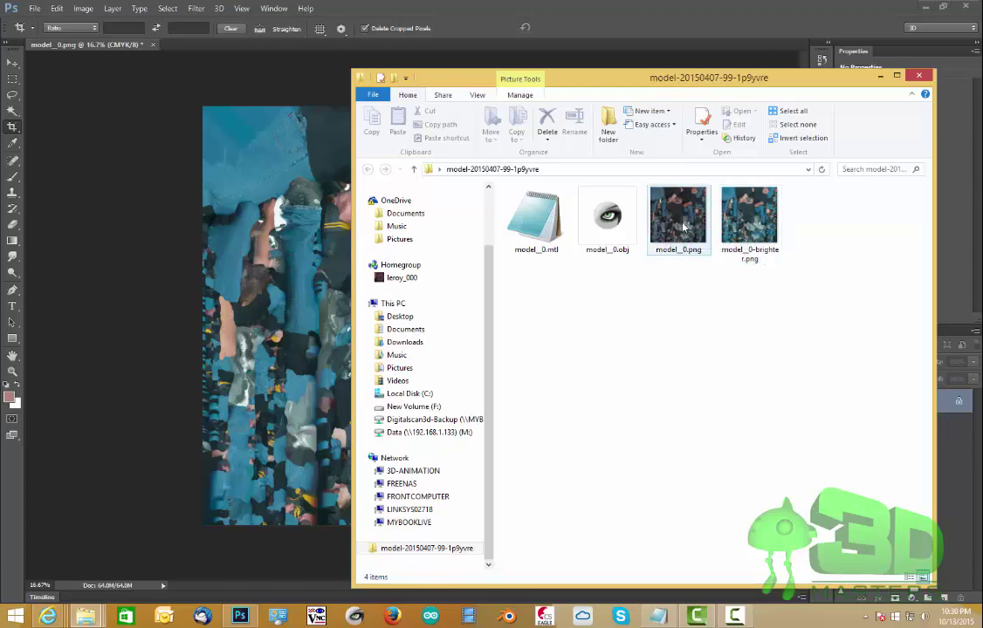
right_click_drag(686, 229, 733, 363)
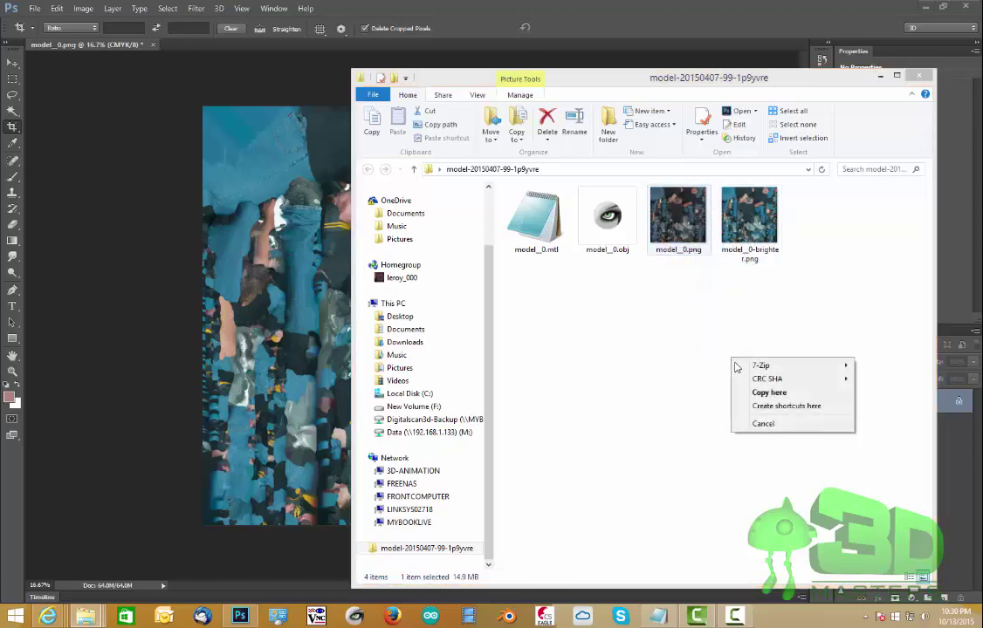
left_click(771, 394)
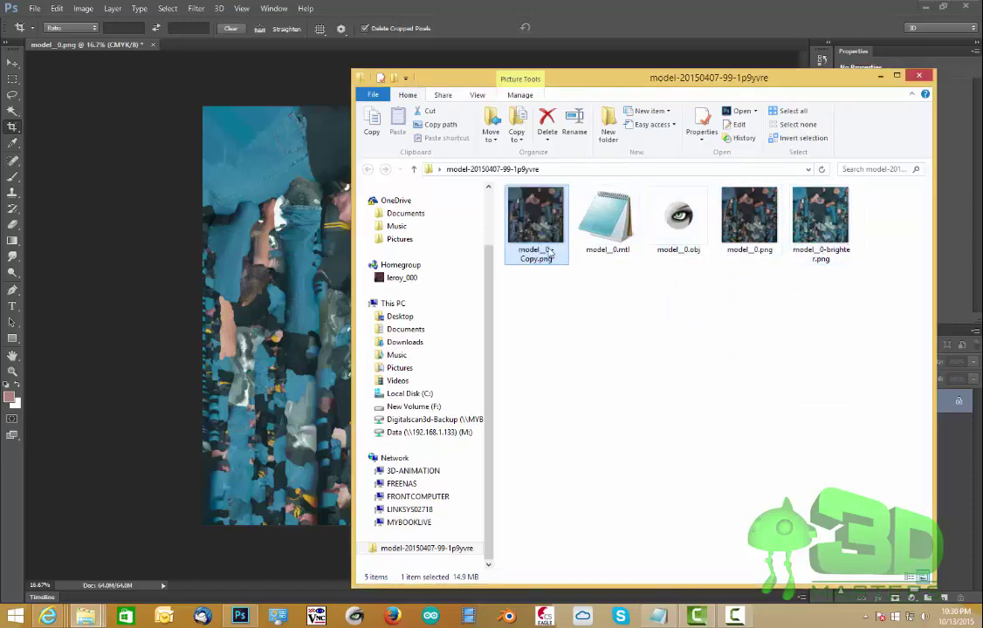
Examine model__0.mtl in Notepad for the texture file name that its map_Kd line references, and close the file
left_click(831, 228)
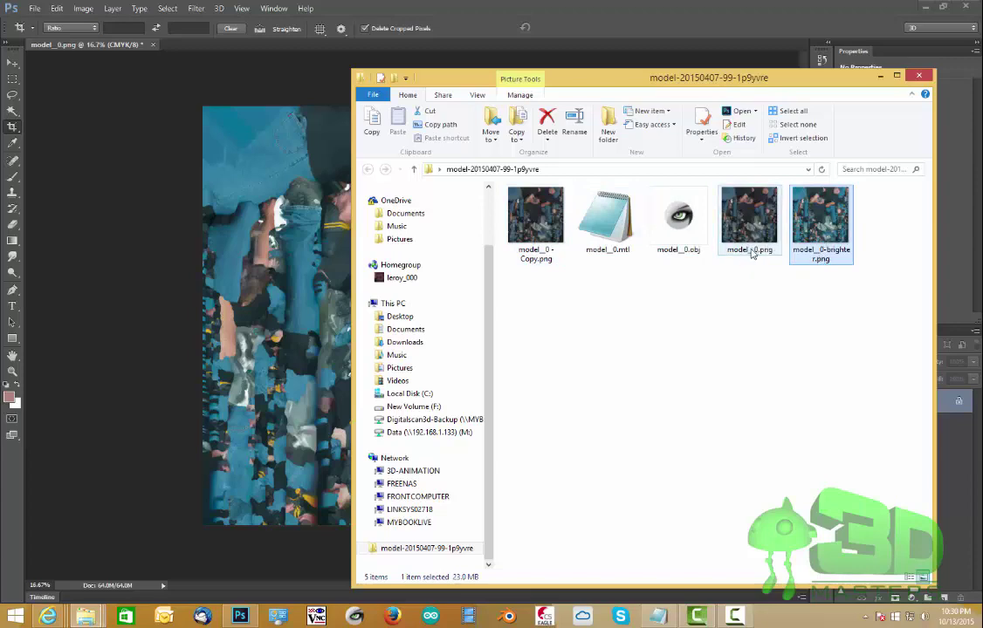
right_click(623, 234)
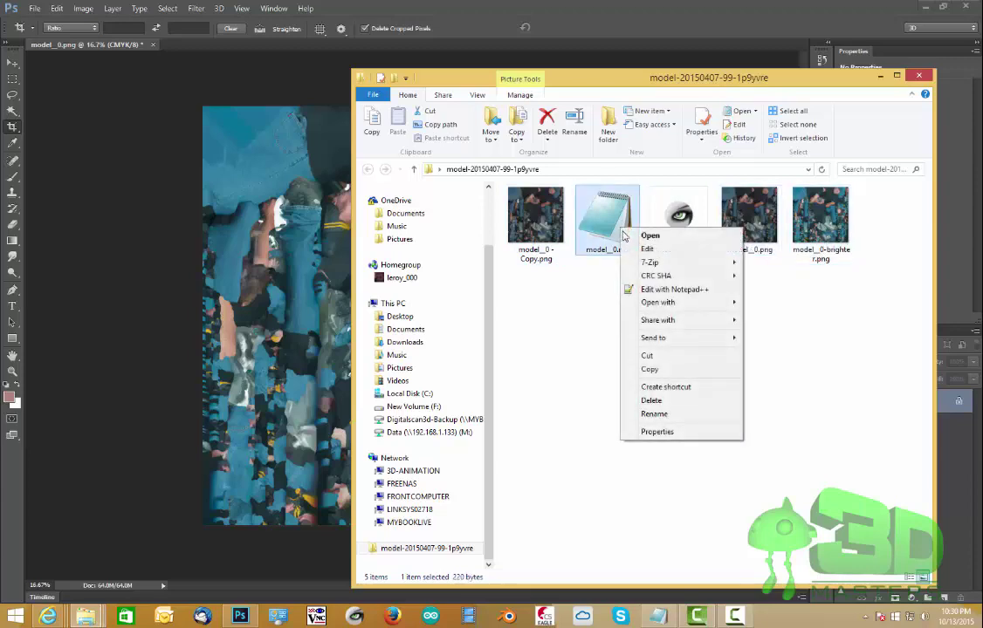
left_click(647, 249)
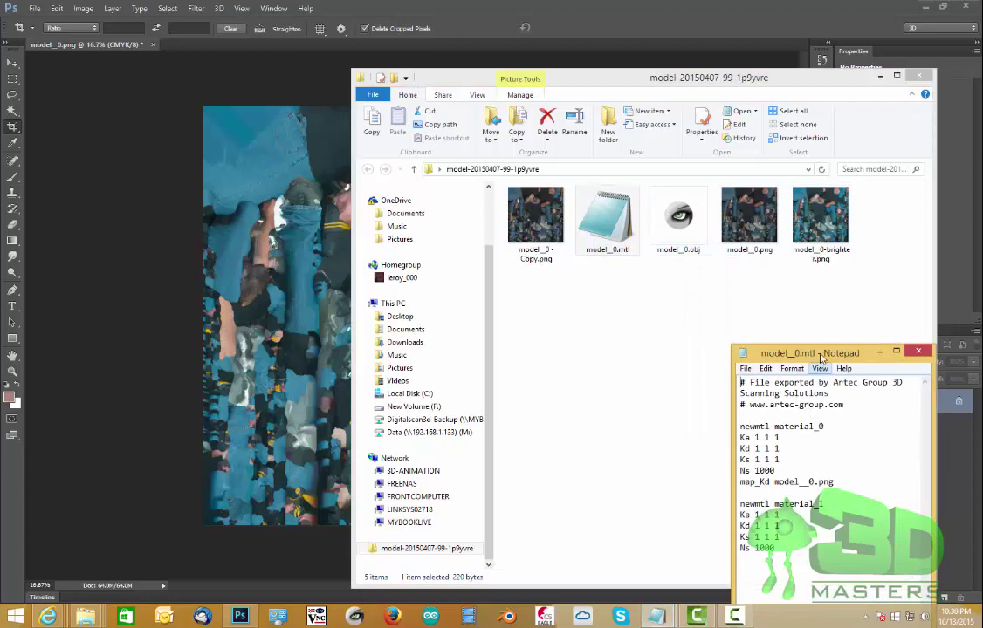
left_click_drag(820, 358, 558, 183)
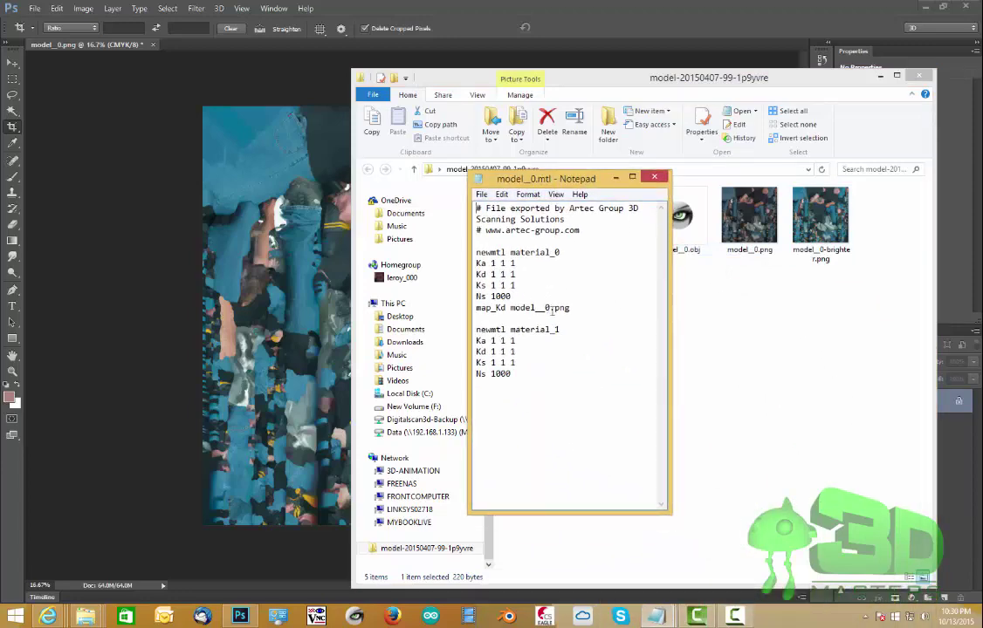
left_click(654, 179)
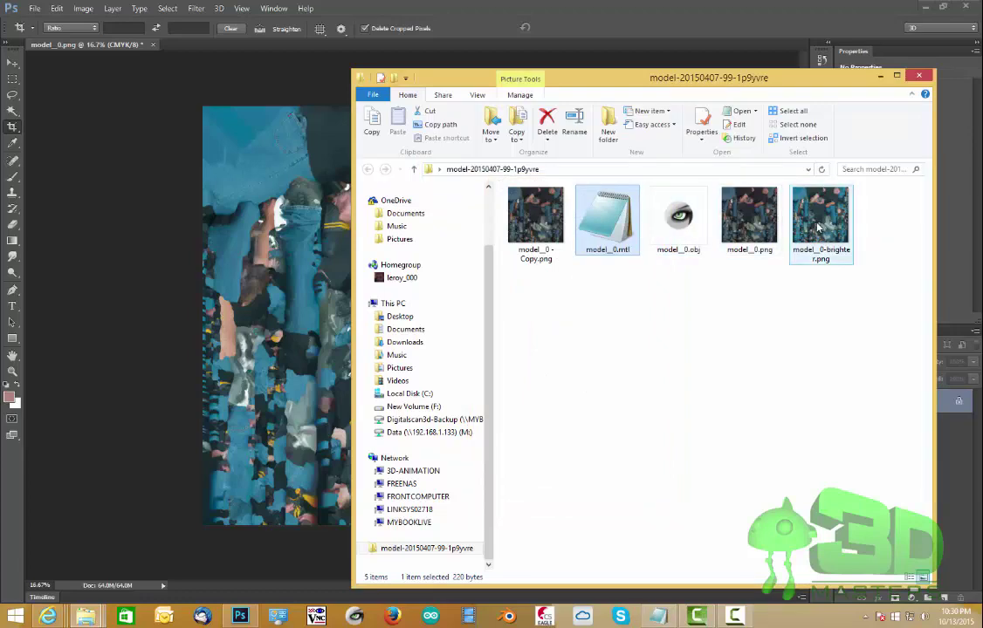
Delete the original model__0.png and rename model__0-brighter.png as model__0.png
right_click(756, 237)
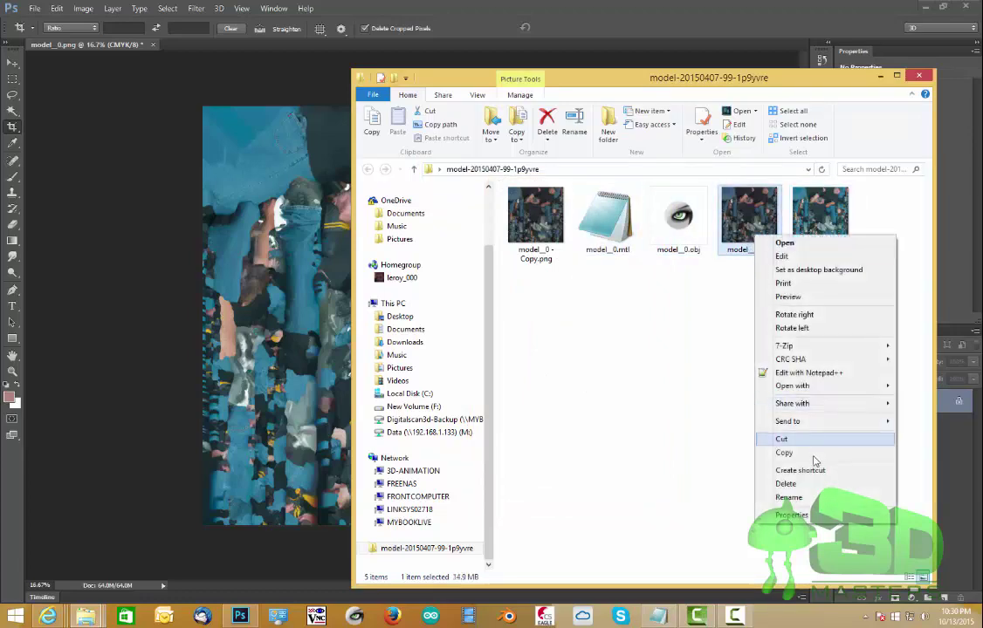
left_click(810, 484)
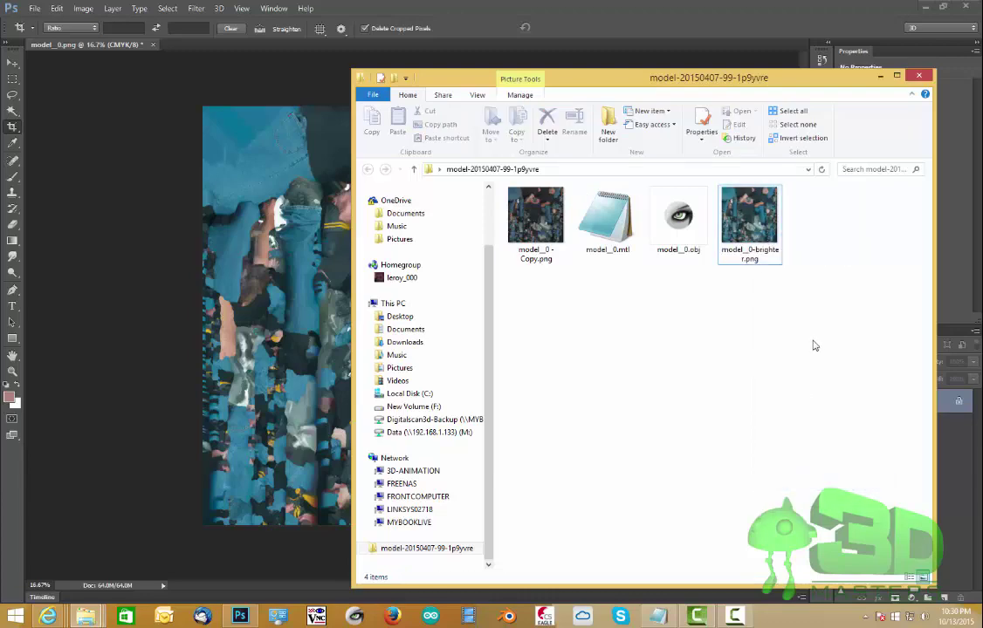
left_click(763, 259)
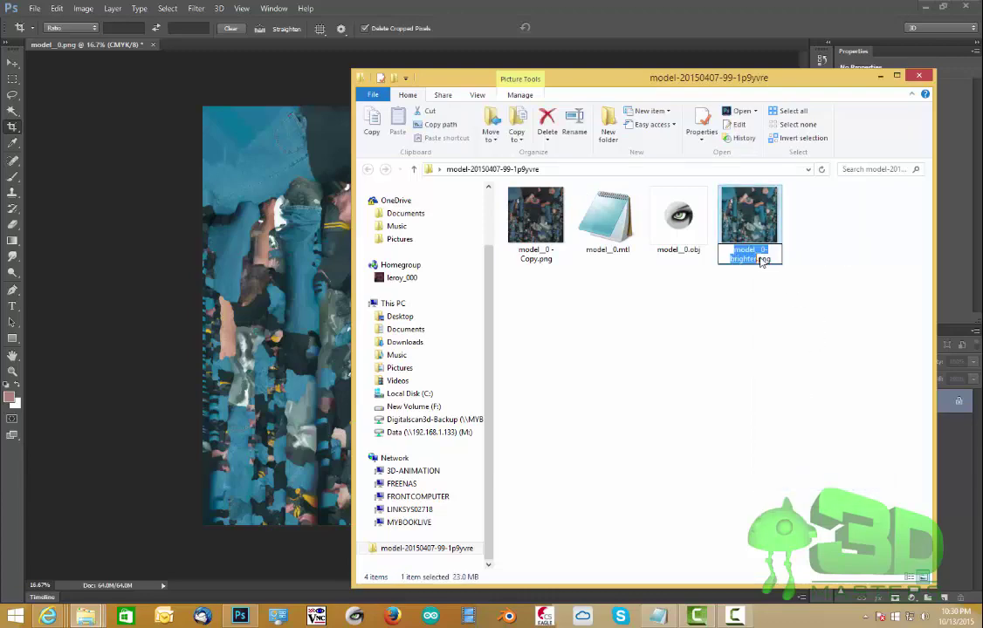
key("Right")
key("BackSpace")
key("BackSpace")
key("BackSpace")
key("BackSpace")
key("BackSpace")
key("BackSpace")
key("BackSpace")
key("BackSpace")
key("BackSpace")
key("Return")
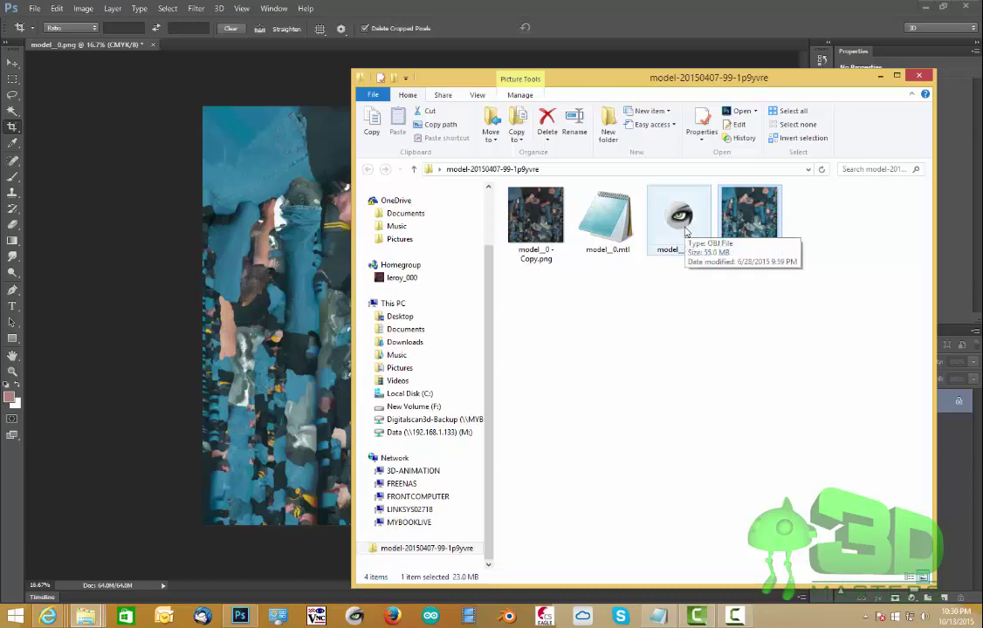
Close the model folder and Photoshop, and start Blender with its splash screen dismissed
left_click(918, 75)
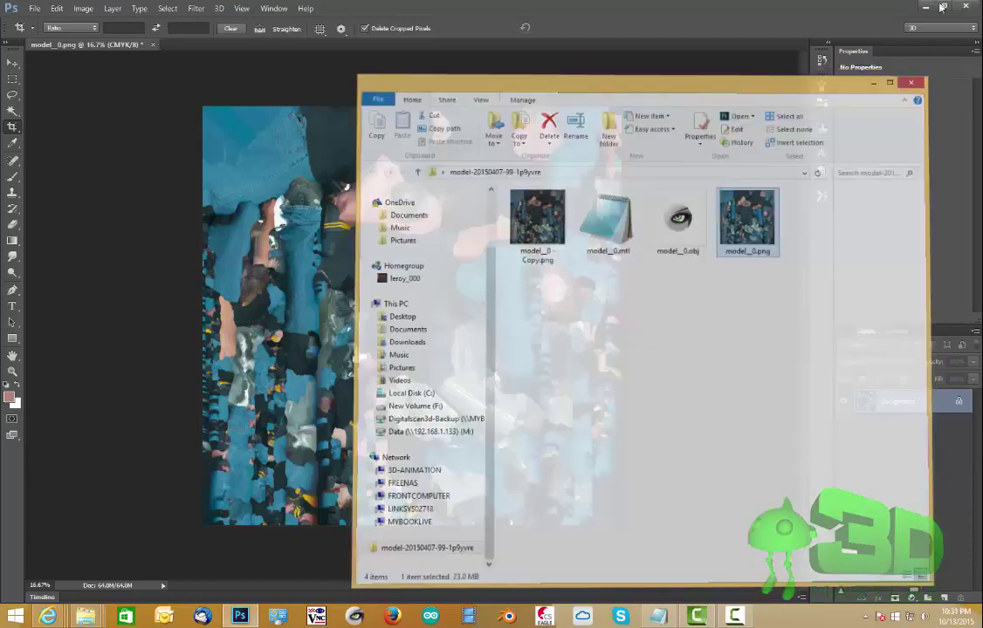
left_click(964, 7)
left_click(496, 233)
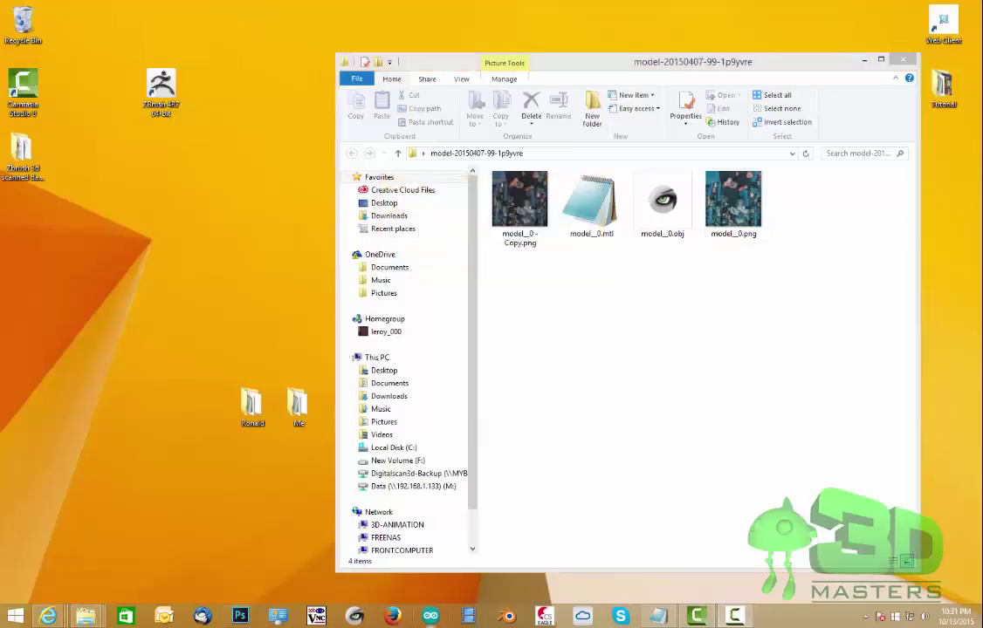
left_click(506, 616)
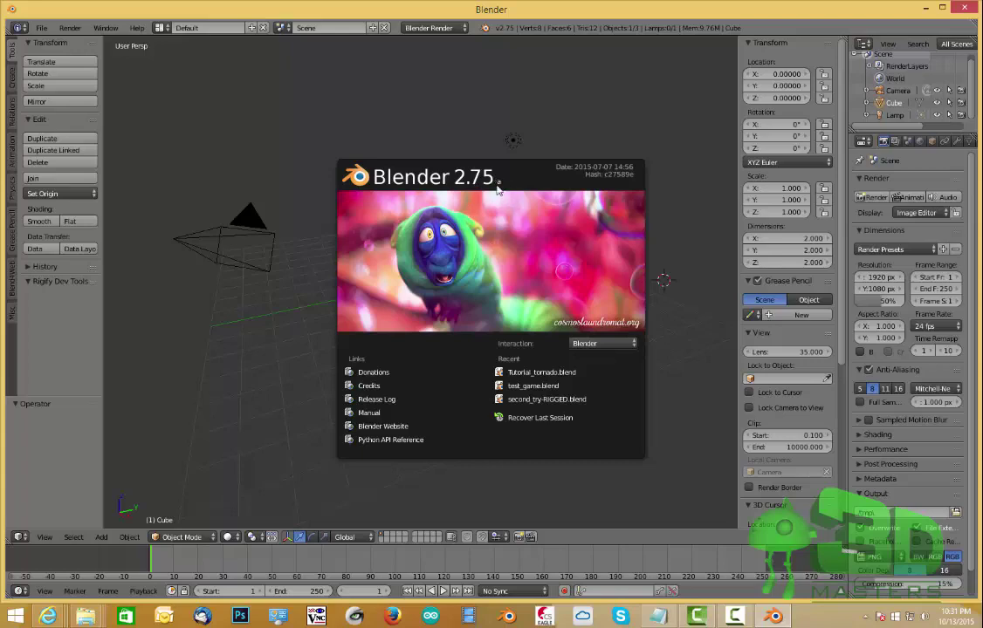
left_click(557, 248)
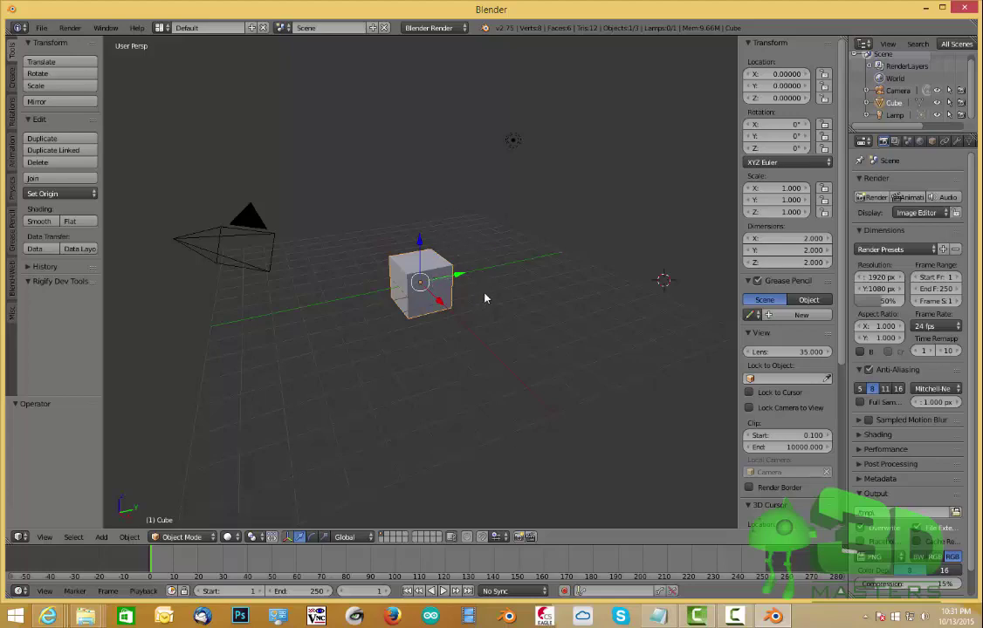
left_click(736, 616)
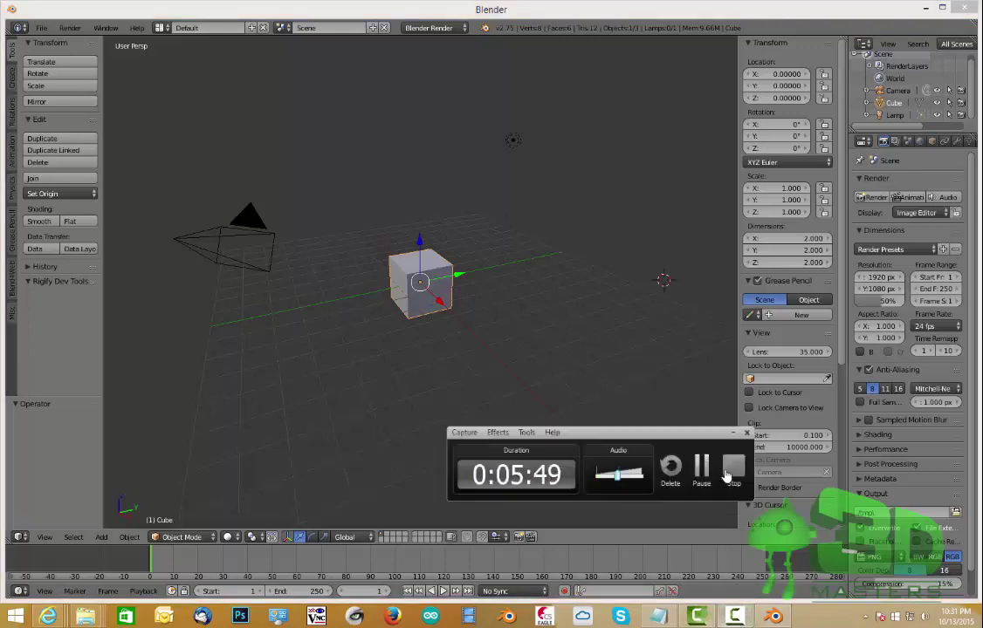
left_click(733, 467)
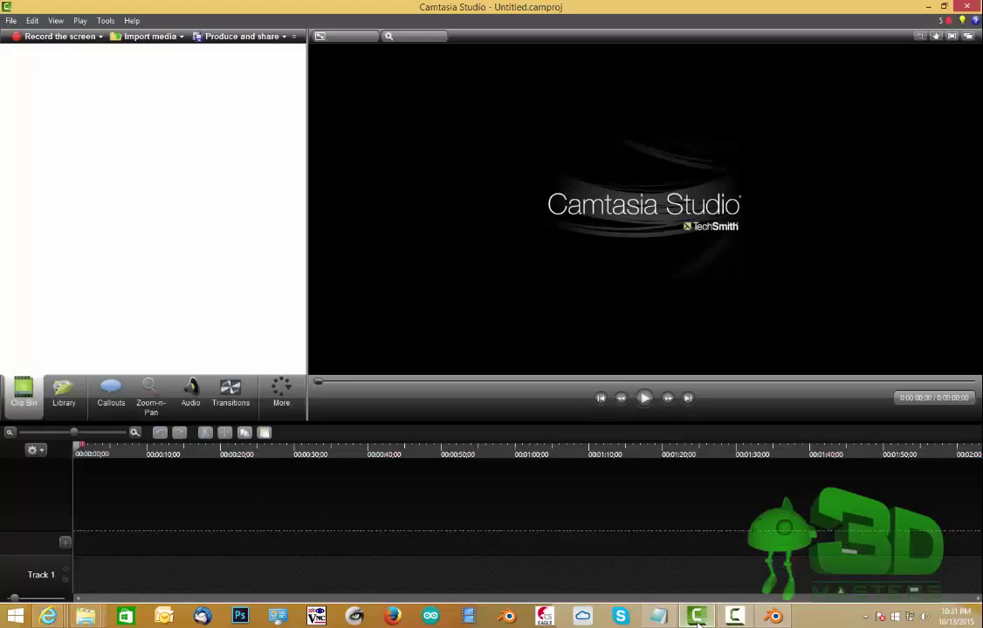
left_click(697, 616)
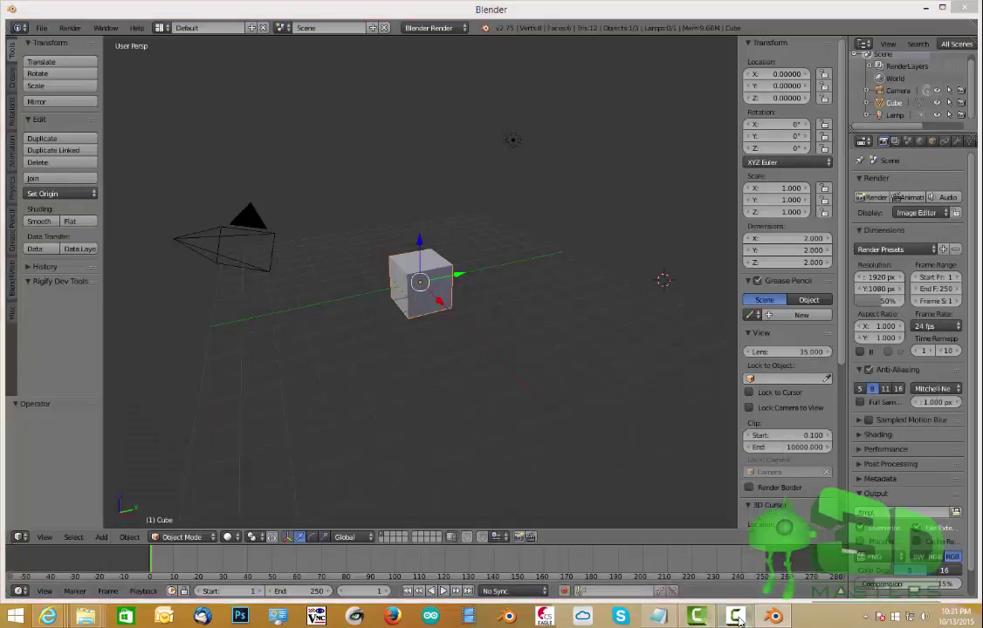
left_click(735, 616)
left_click(736, 616)
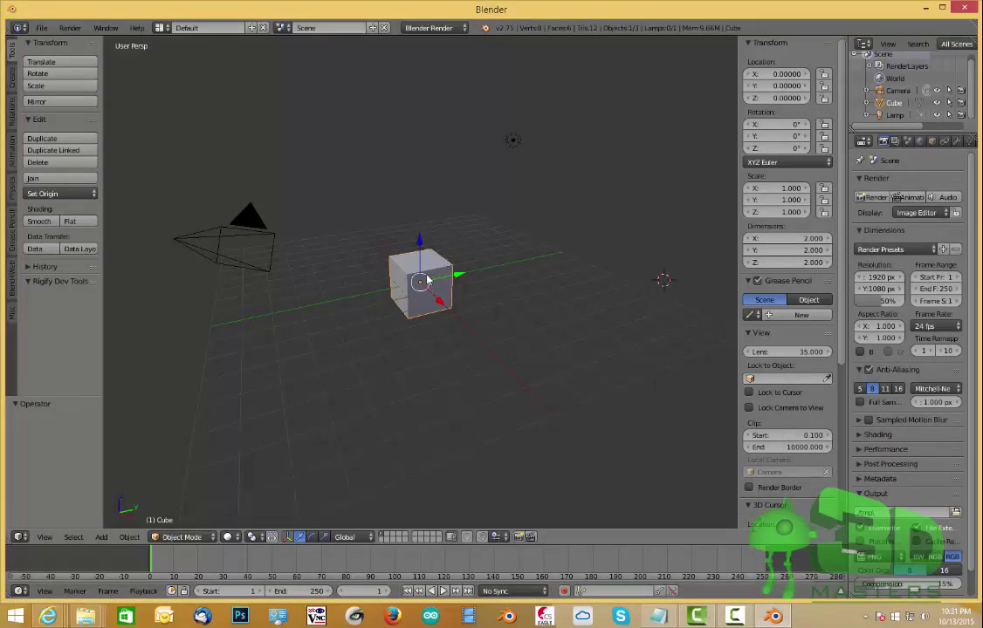
Delete the default cube from the scene
key("x")
left_click(425, 273)
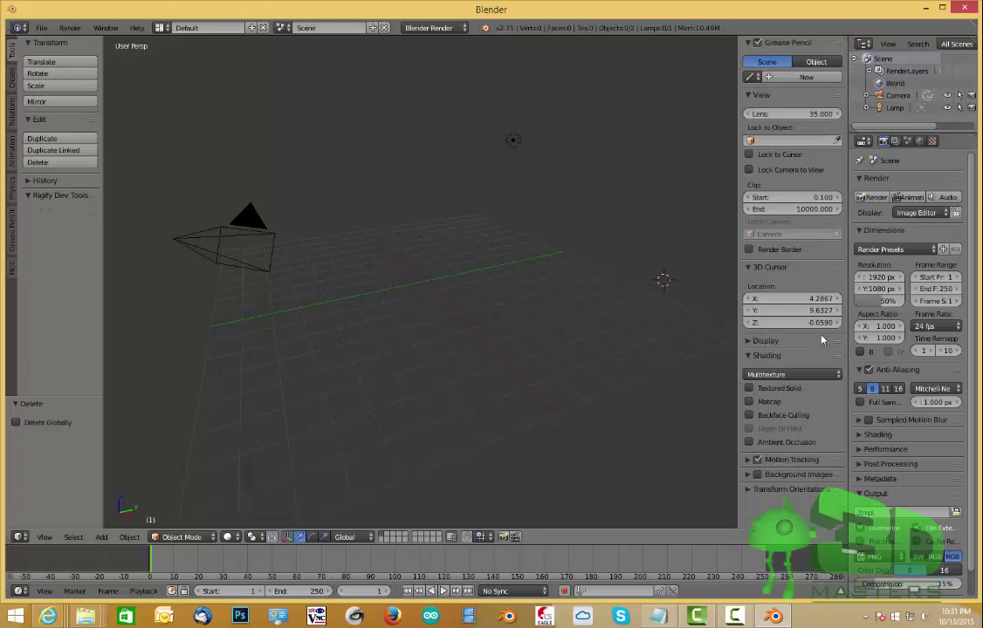
Set the 3D view's clipping end distance to 10000
left_click(806, 214)
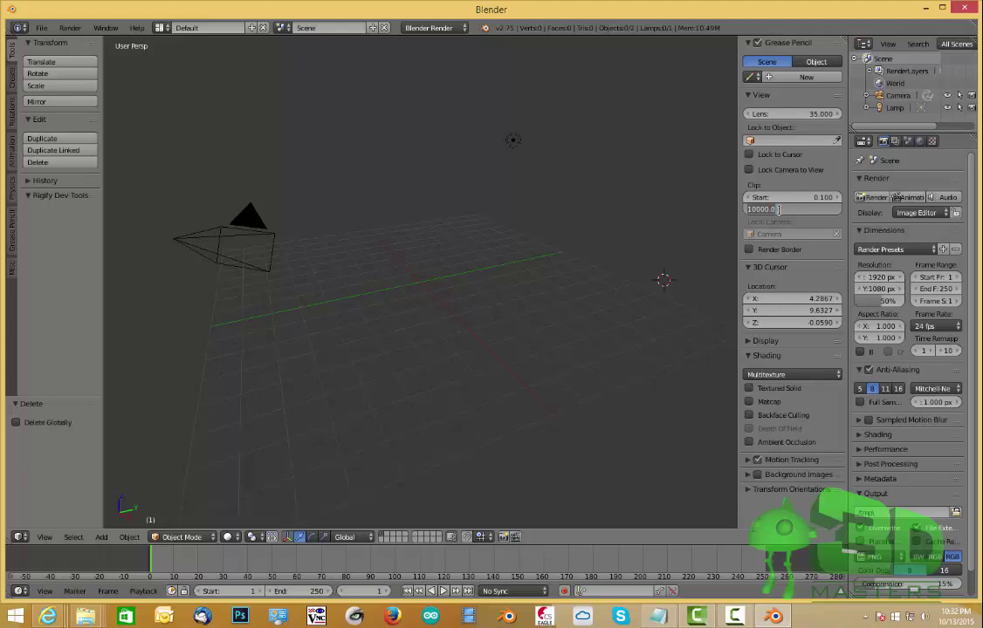
key("BackSpace")
key("BackSpace")
key("BackSpace")
key("BackSpace")
key("BackSpace")
key("BackSpace")
key("BackSpace")
key("Return")
key("n")
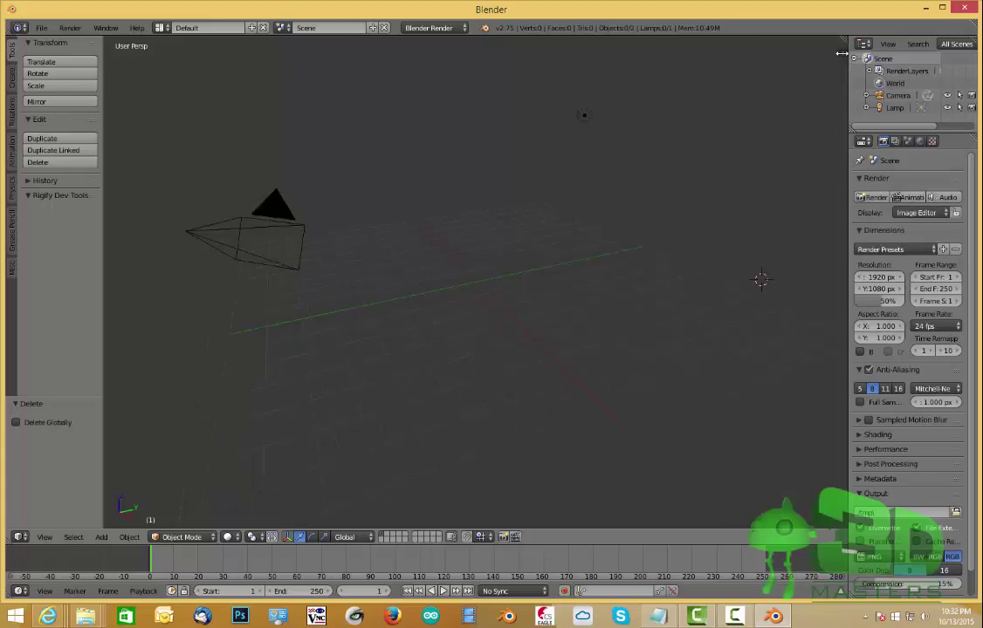
key("n")
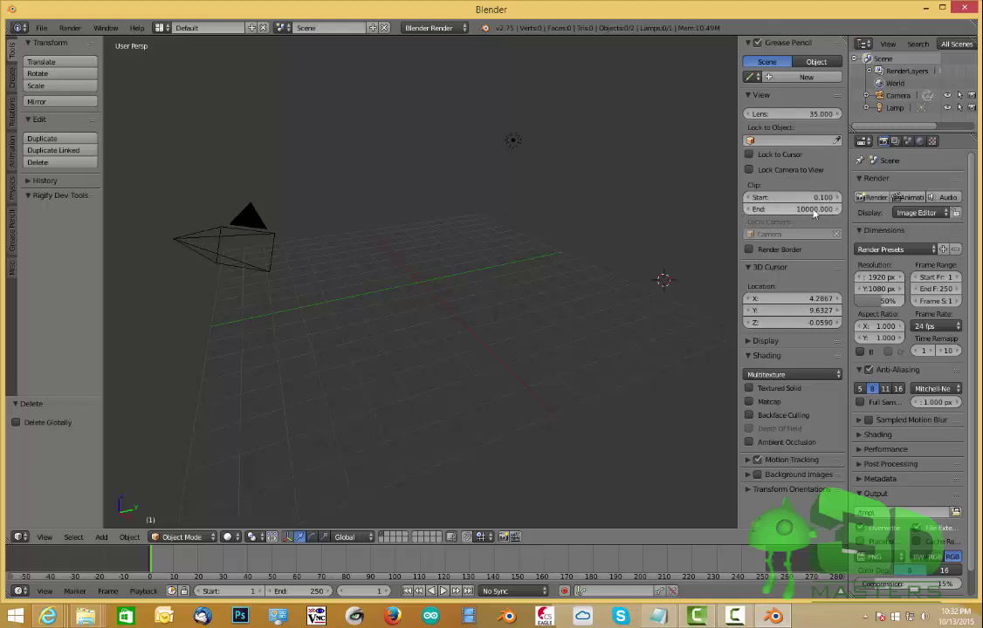
left_click(782, 209)
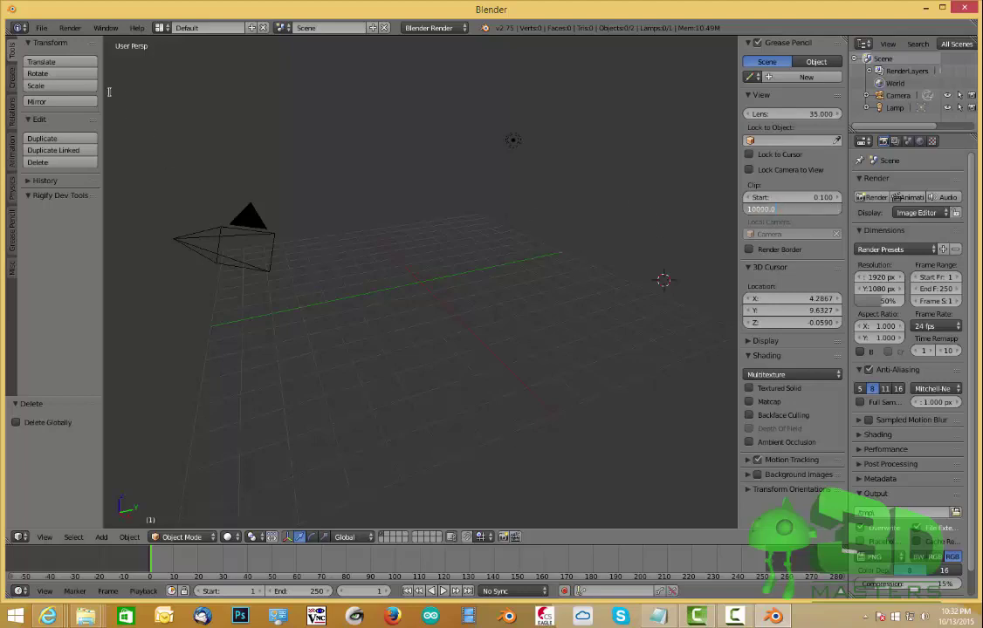
left_click(39, 29)
left_click(39, 32)
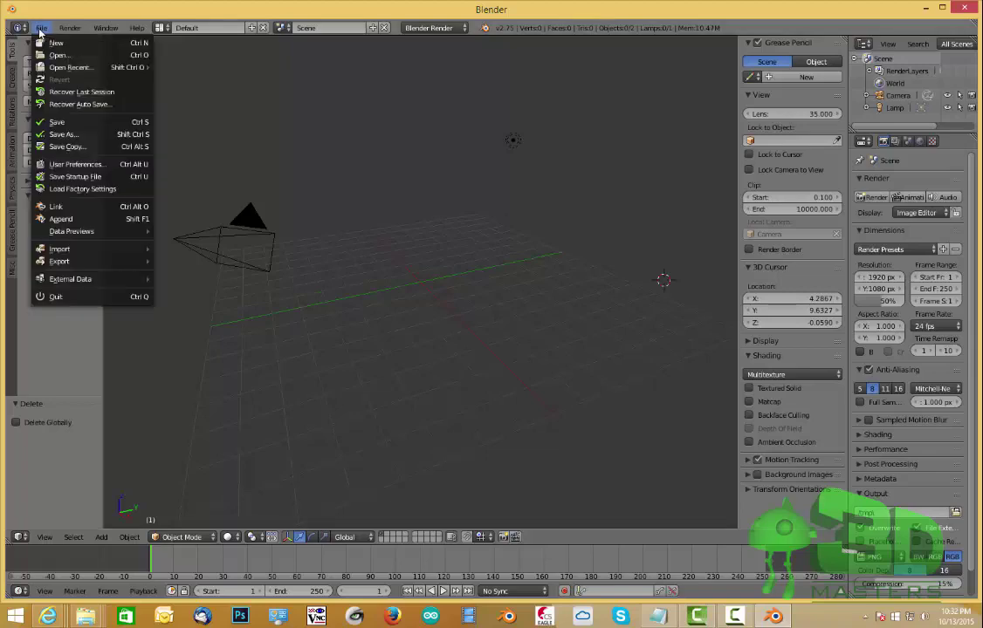
mouse_move(80, 253)
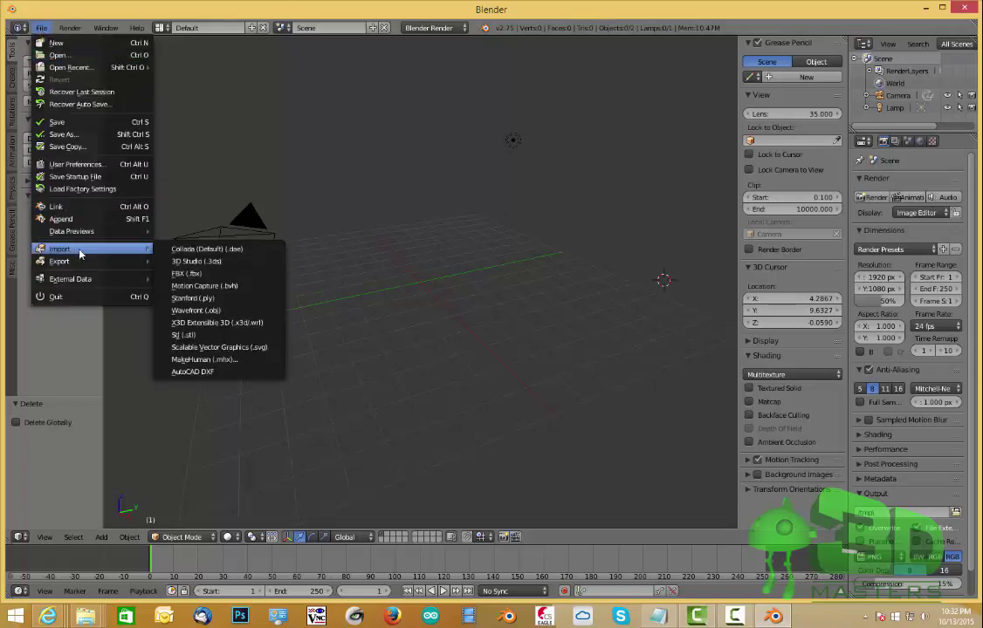
left_click(233, 310)
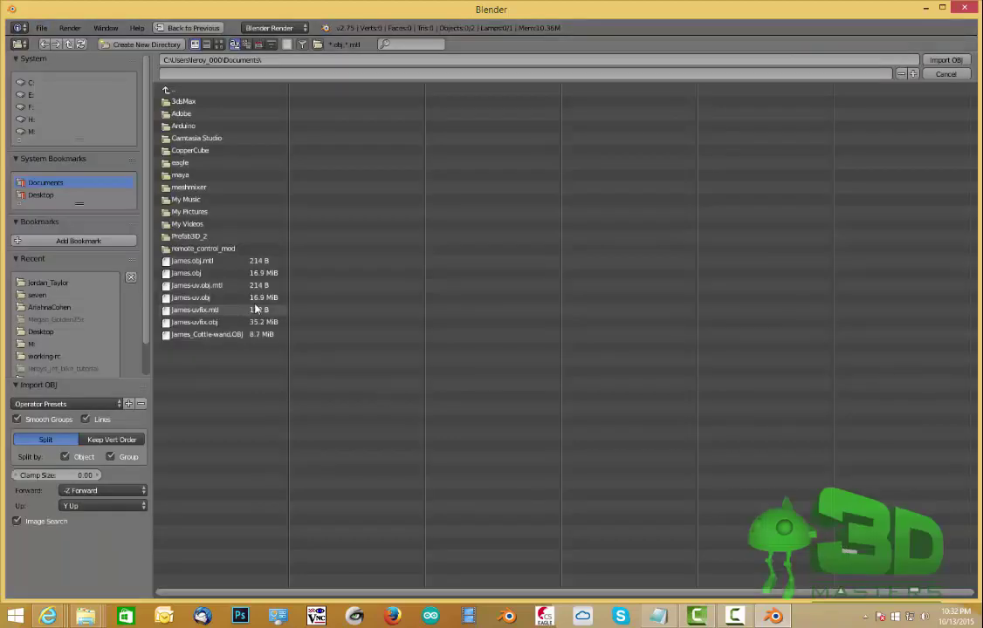
left_click(39, 196)
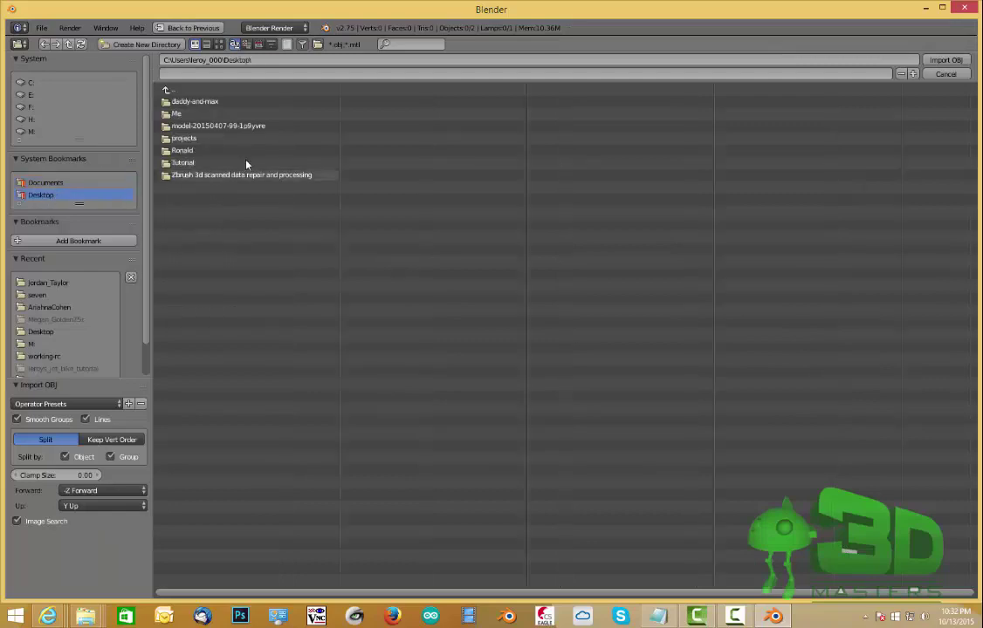
left_click(229, 127)
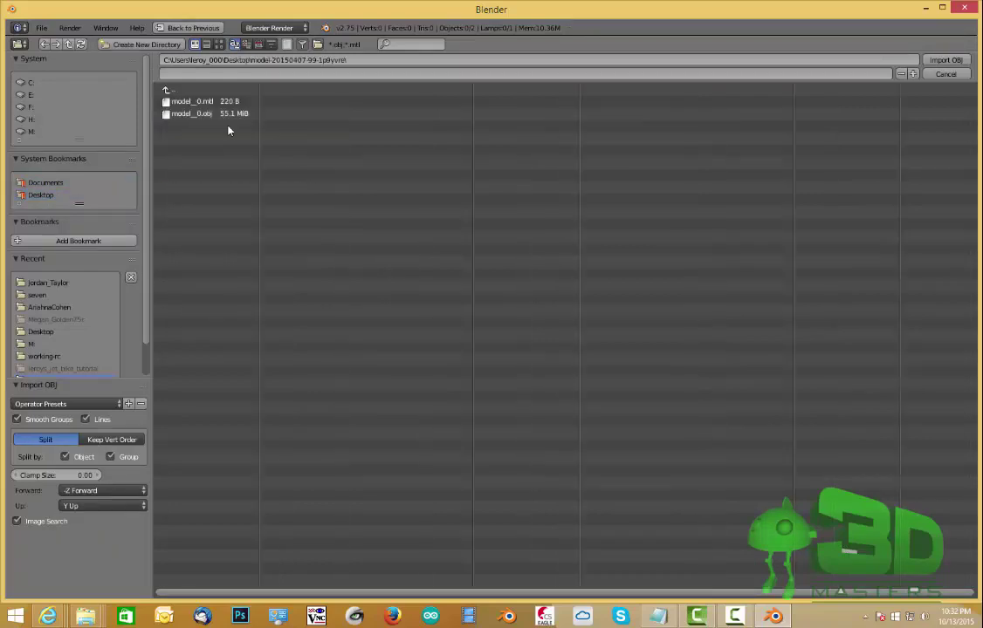
left_click(211, 114)
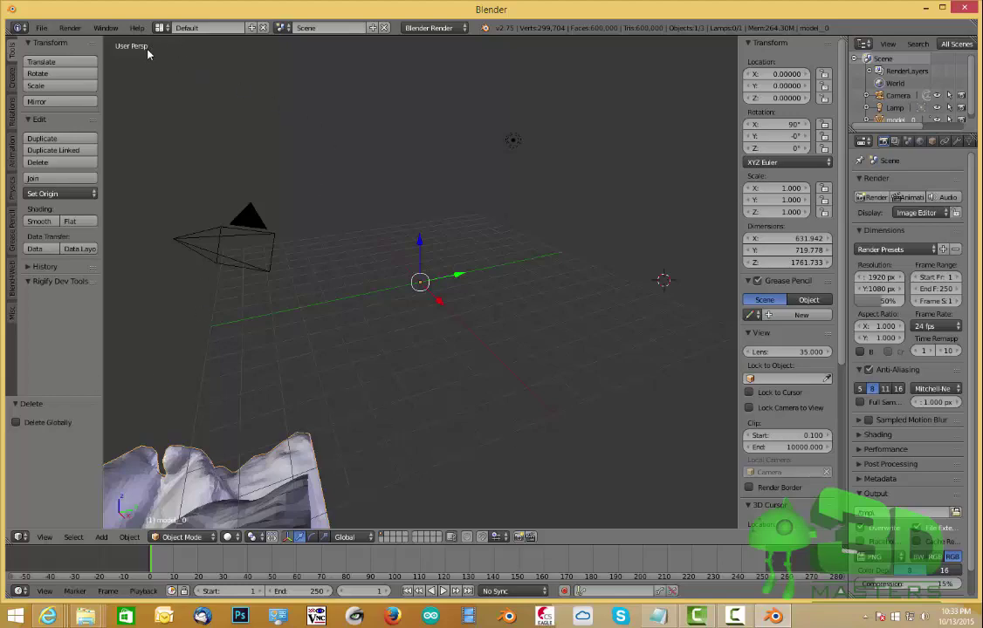
key("KP_5")
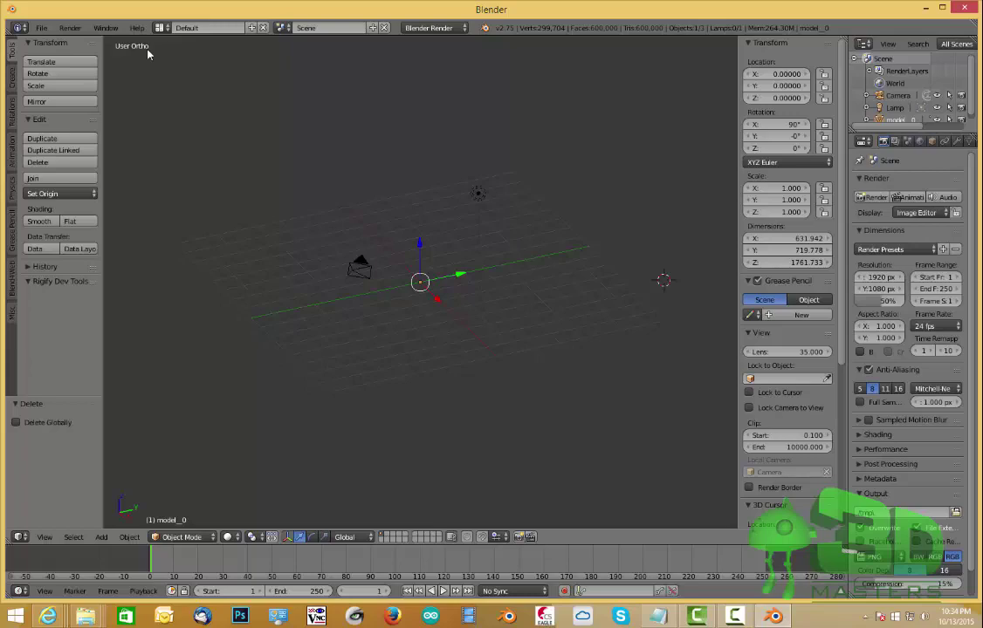
Rotate the imported model -90° about the global X axis to stand the figures upright
key("KP_Decimal")
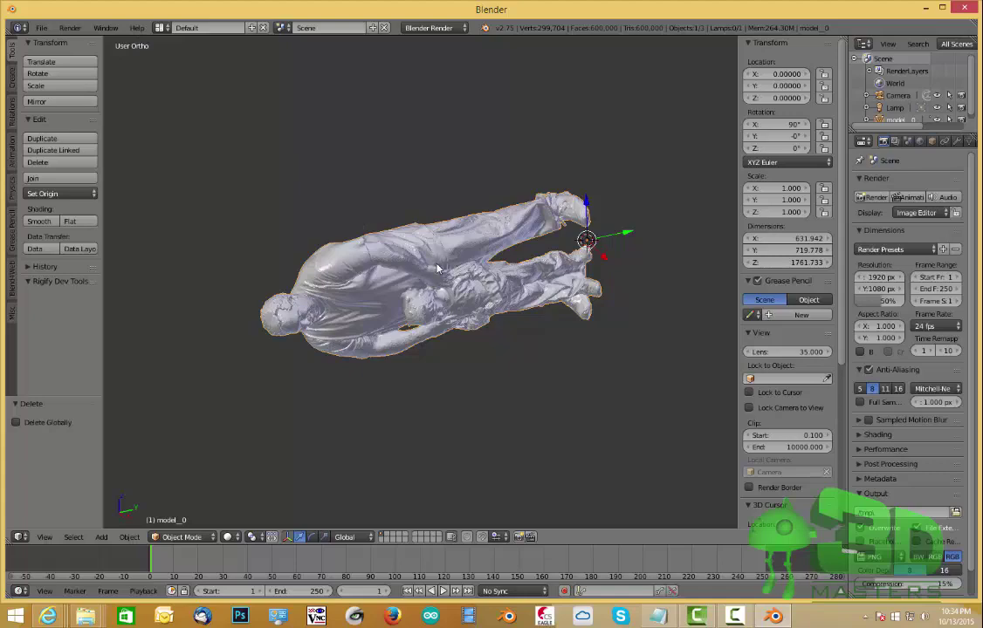
key("r")
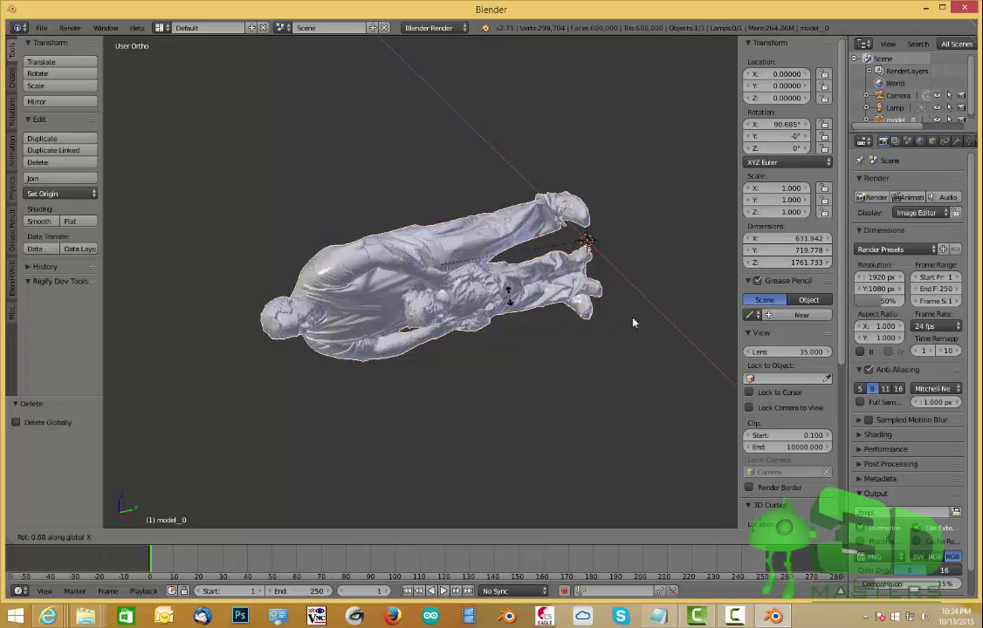
key("Escape")
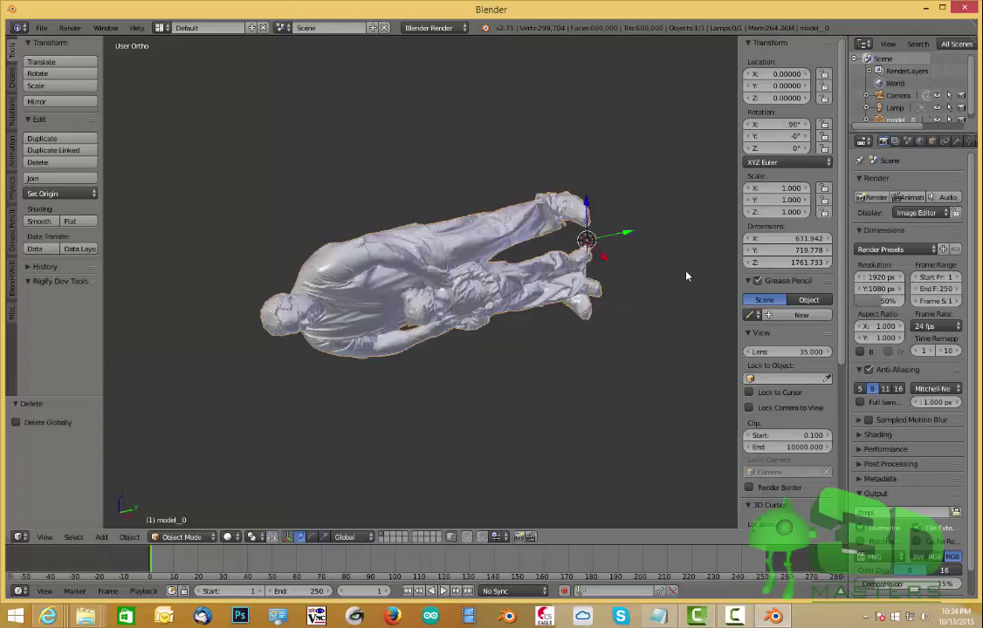
key("r")
key("x")
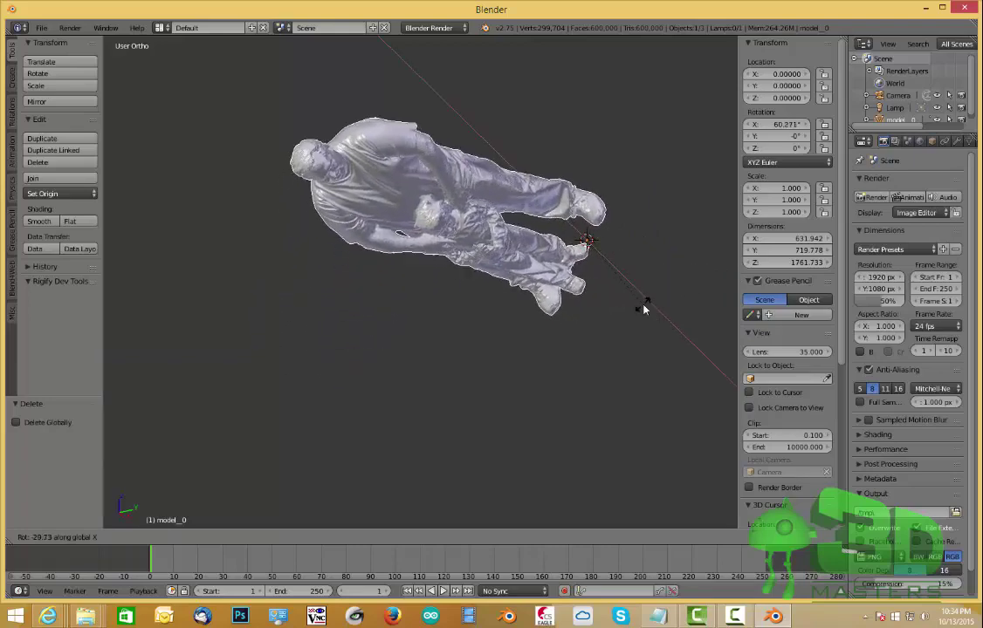
type("-90")
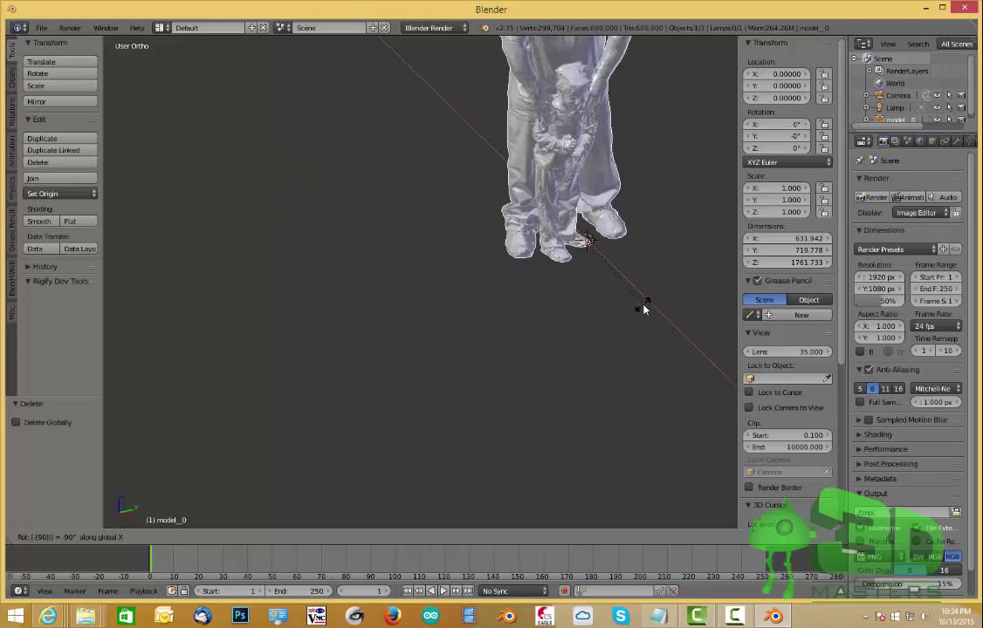
key("Return")
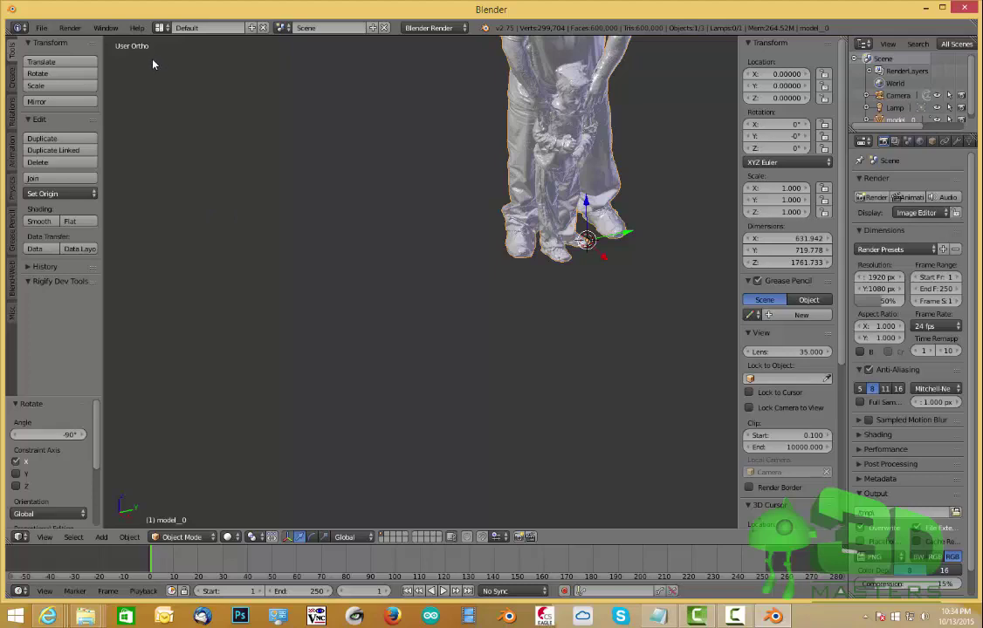
Rotate the model about 86° clockwise in the top view so the figures face the front
key("KP_7")
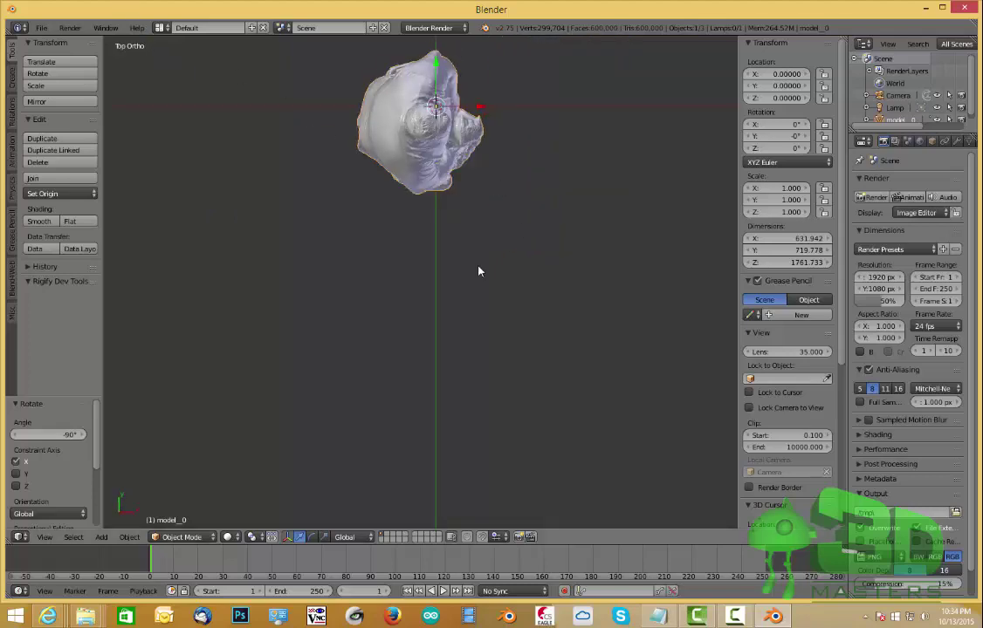
key("KP_1")
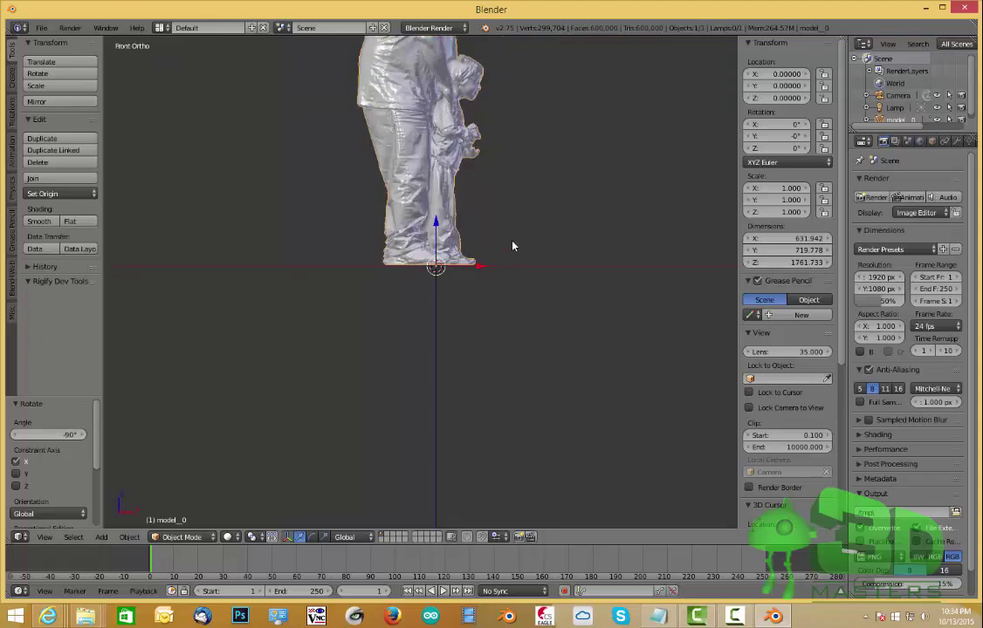
key("KP_Decimal")
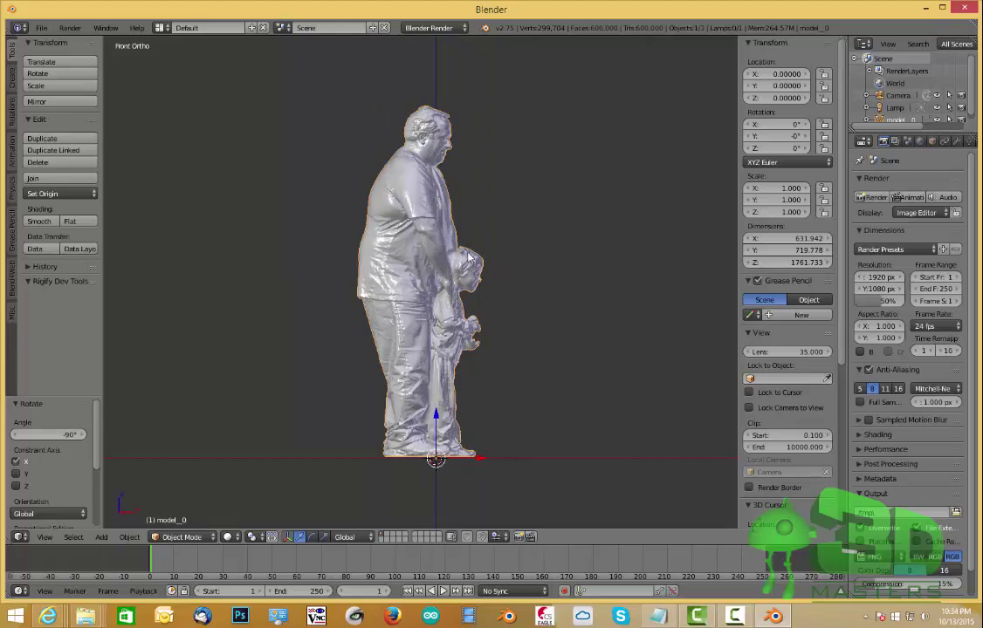
key("KP_7")
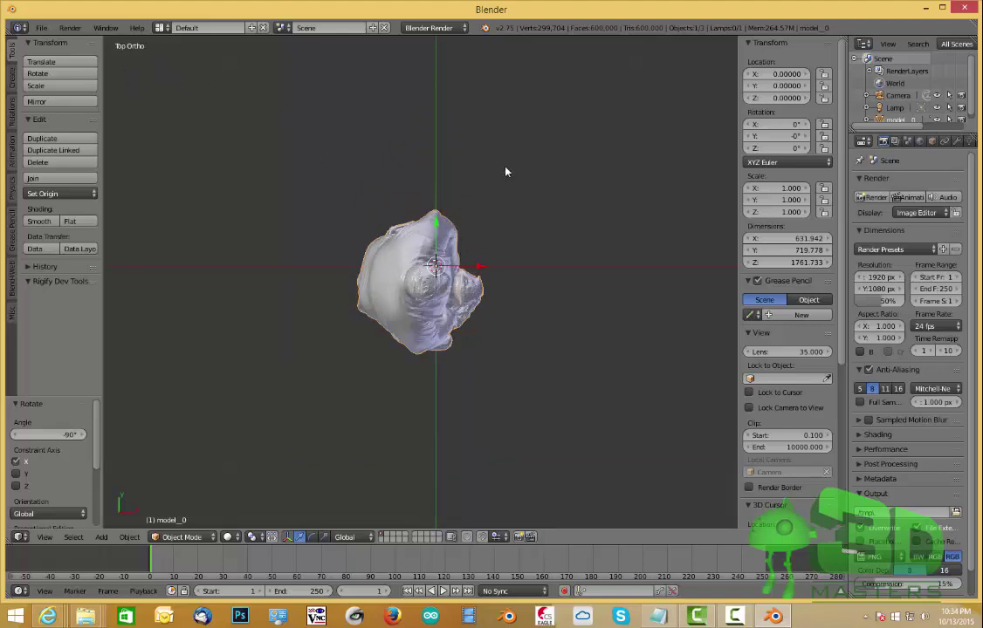
key("r")
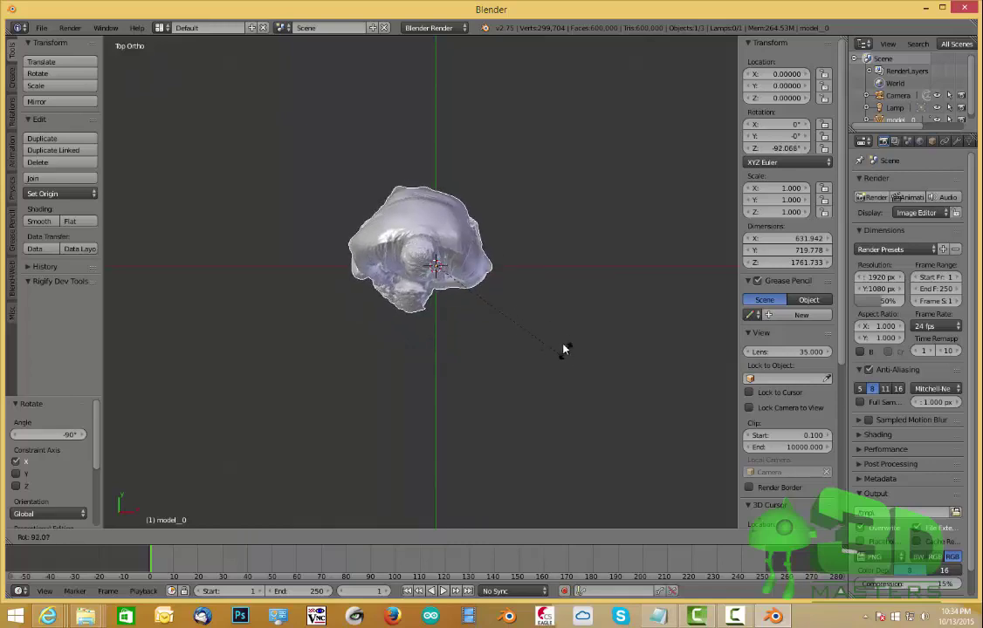
left_click(553, 335)
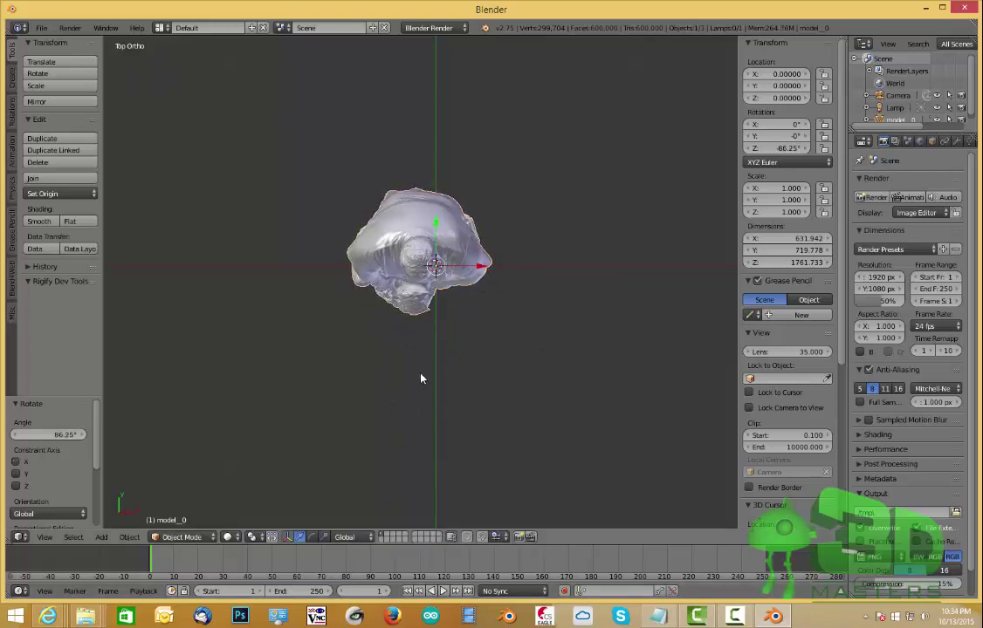
Move the model about 102 units in X and -43 in Y to centre it on the grid, and set its origin to the centre of mass
key("g")
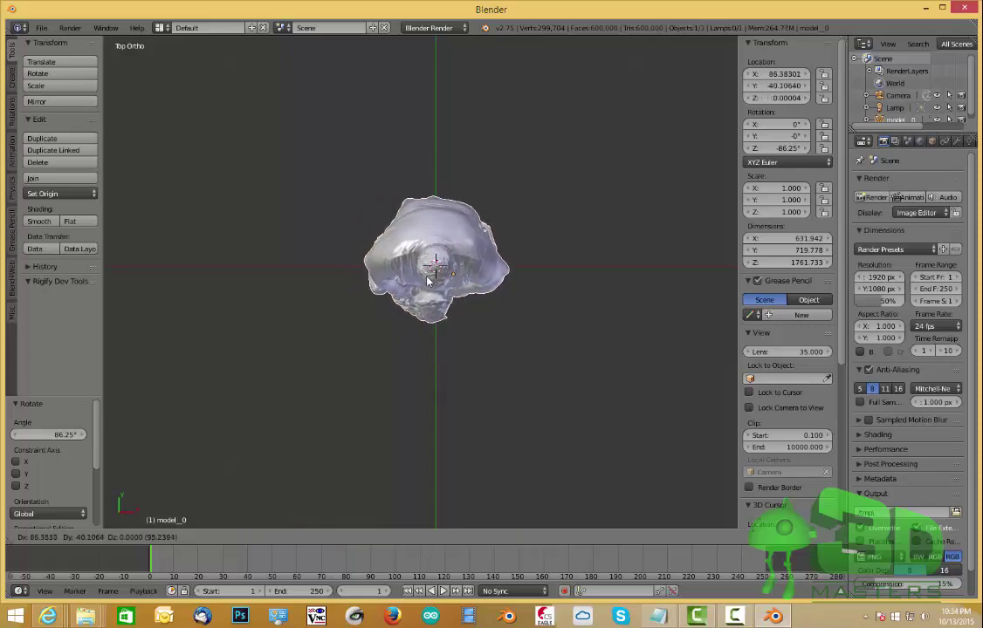
left_click(431, 281)
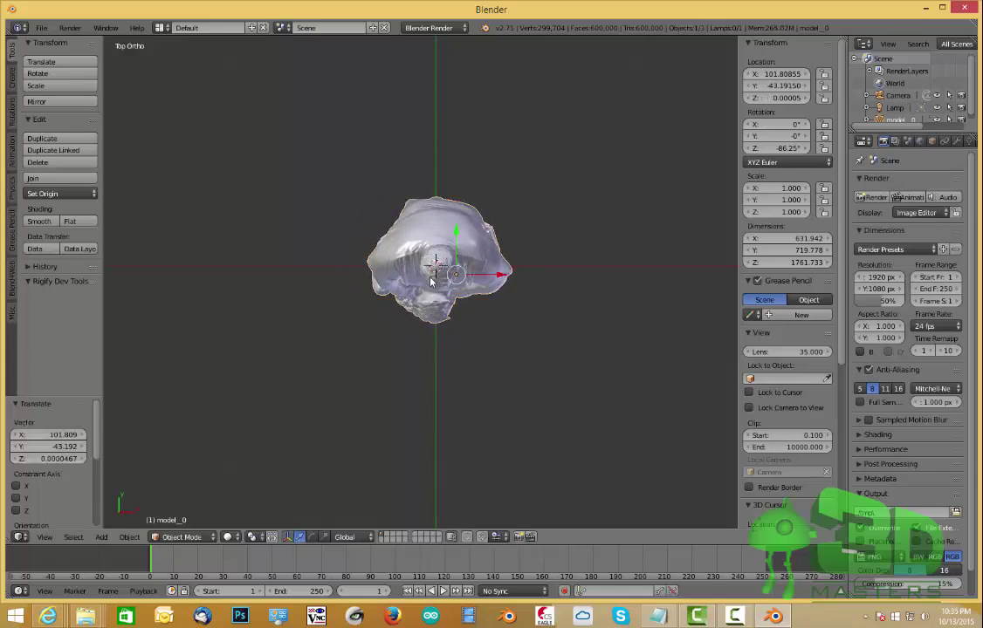
left_click(88, 194)
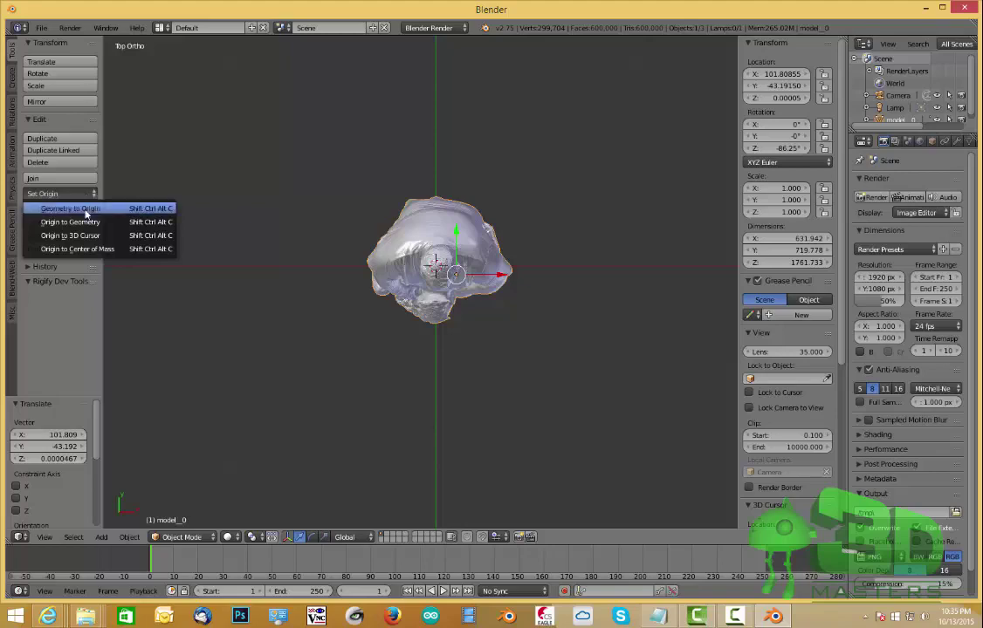
left_click(108, 250)
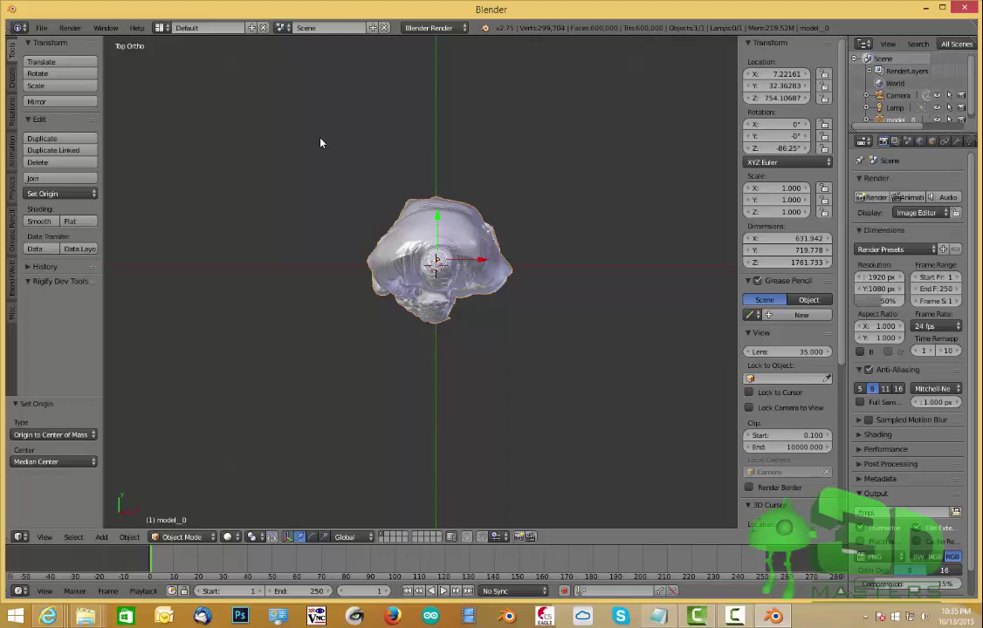
Apply the model's location and rotation transforms to its mesh data
key("ctrl+a")
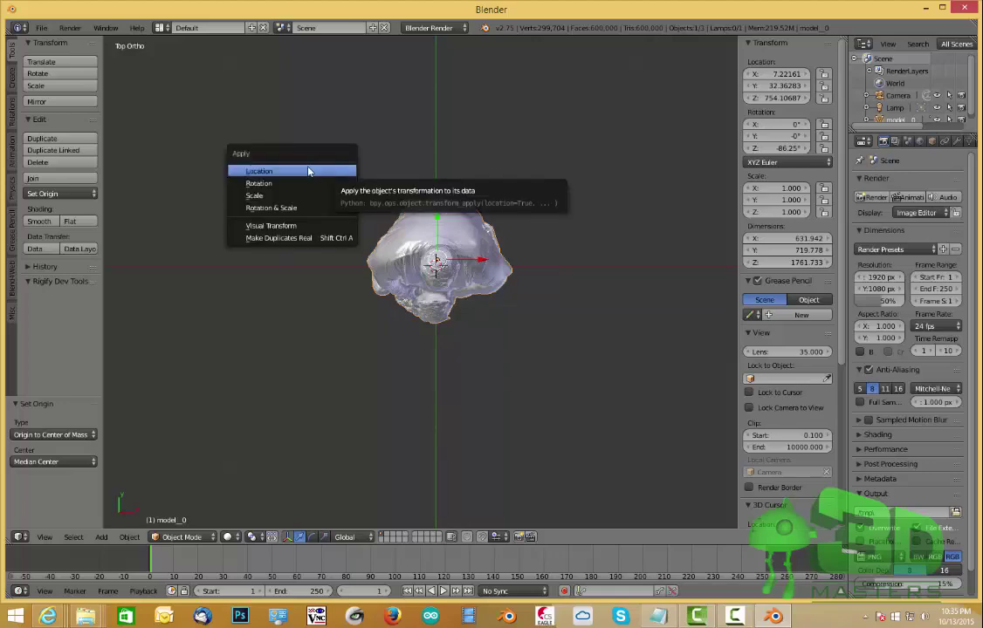
left_click(311, 170)
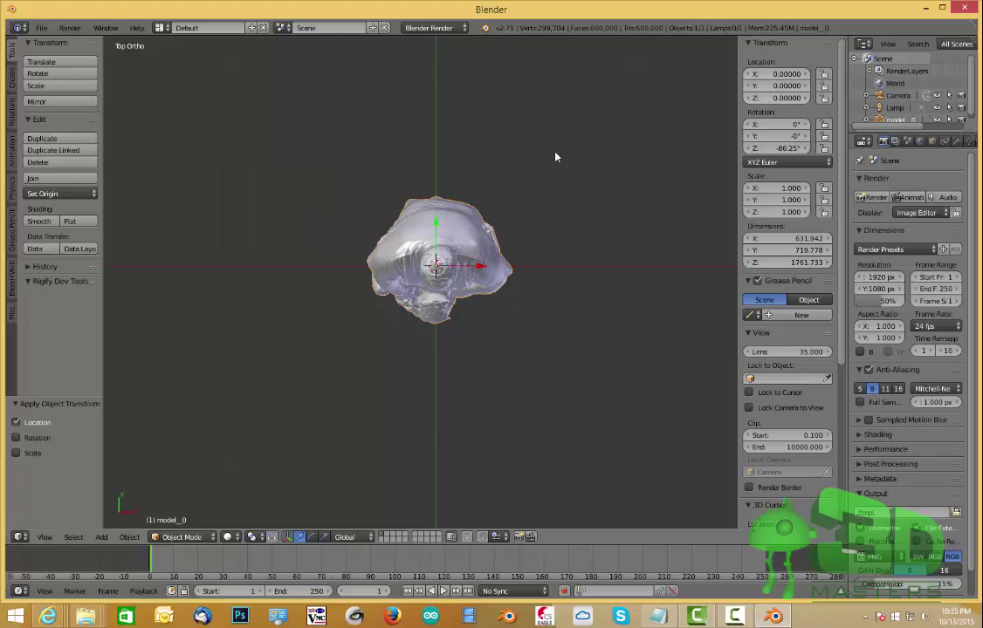
key("ctrl+a")
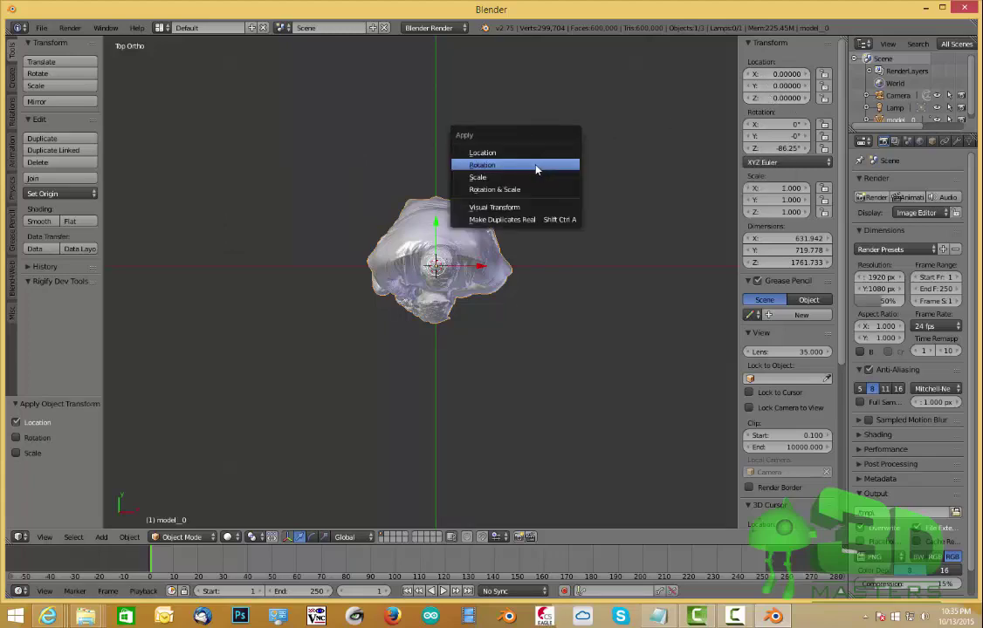
left_click(535, 166)
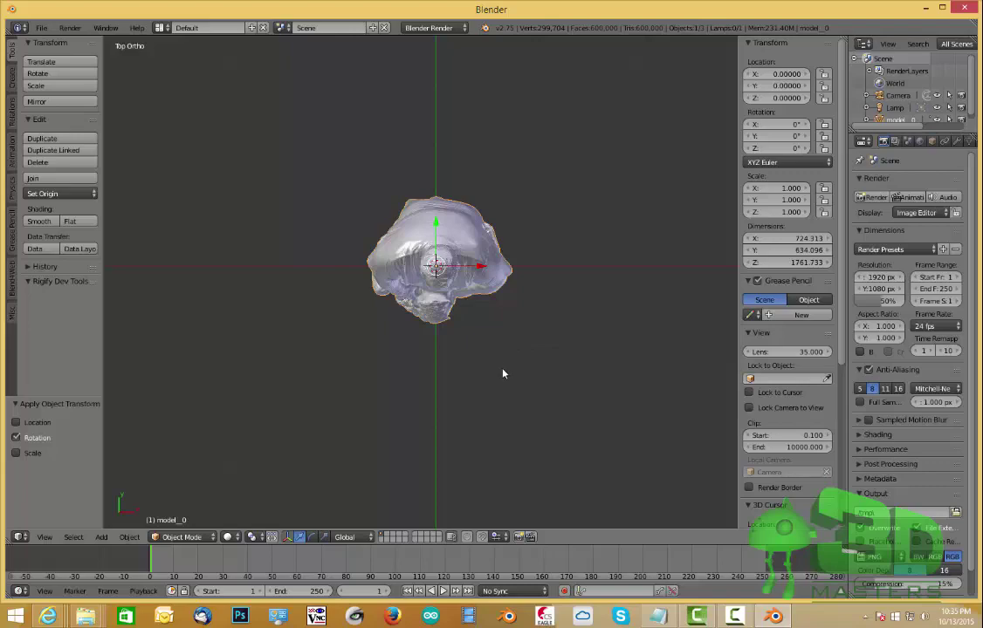
Turn on Textured Solid shading in the 3D view to display the model's texture
middle_click_drag(504, 373, 515, 236)
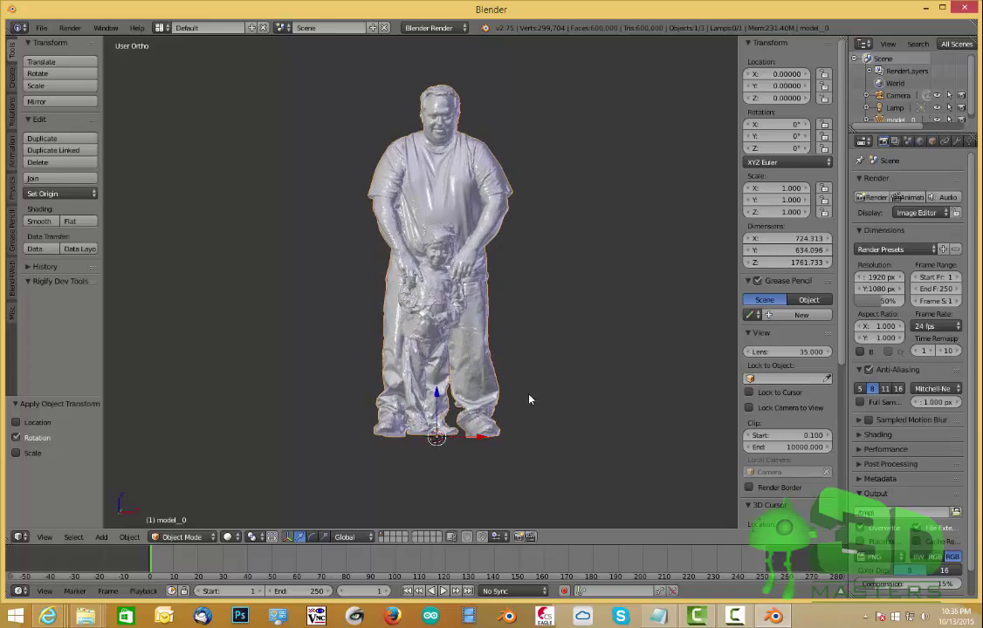
left_click_drag(838, 358, 851, 509)
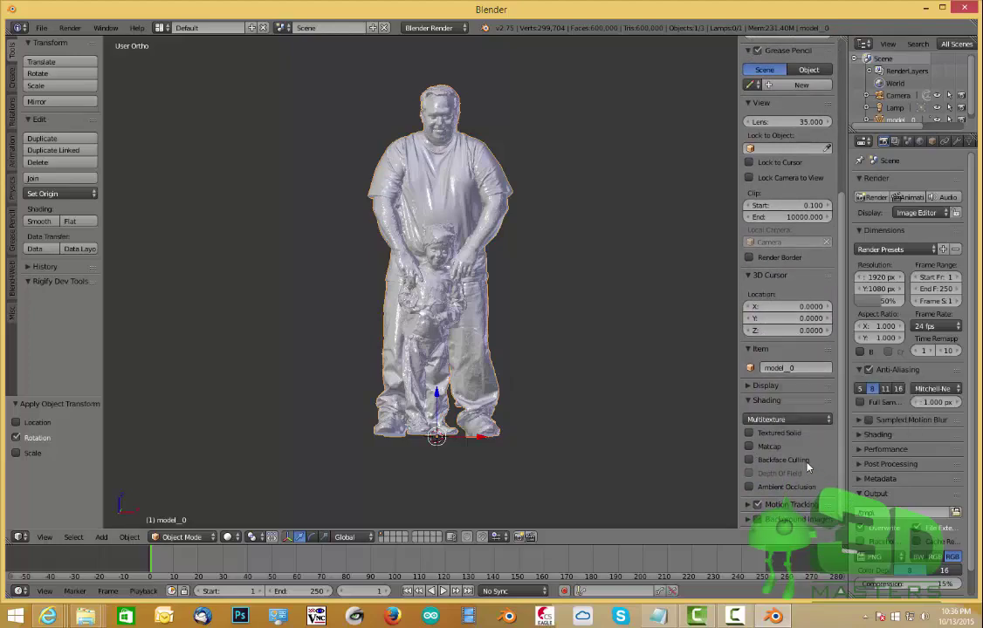
left_click(749, 434)
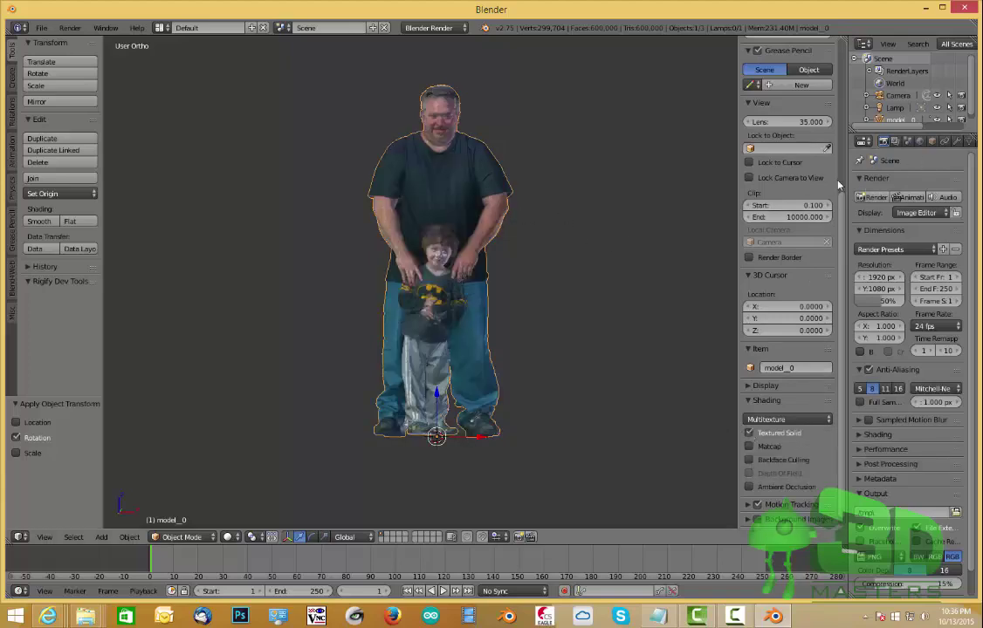
Widen the properties editor and make the model's material material_0 shadeless
left_click_drag(843, 179, 779, 178)
left_click(912, 141)
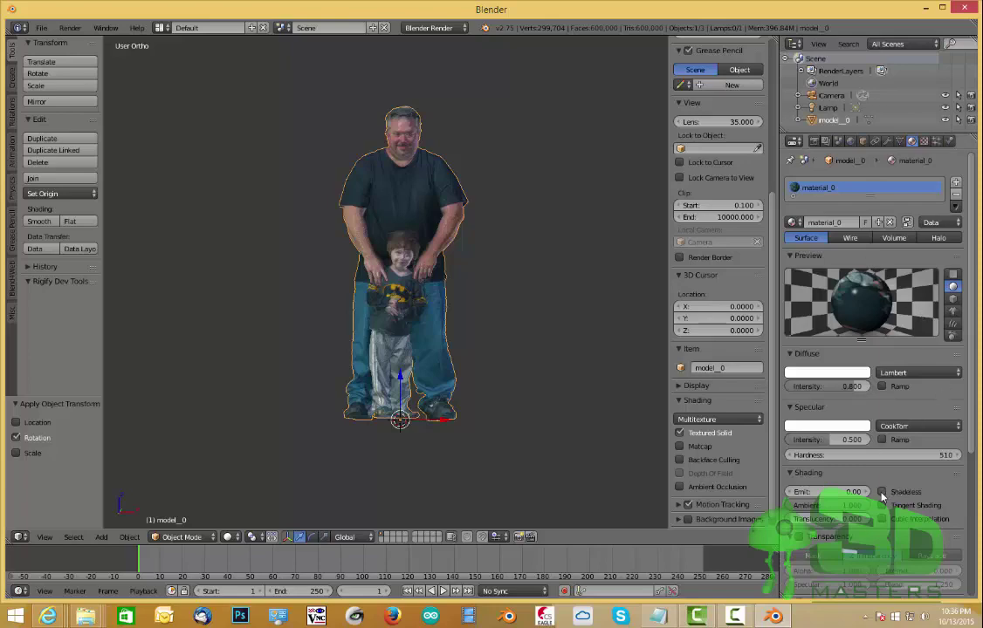
left_click(881, 492)
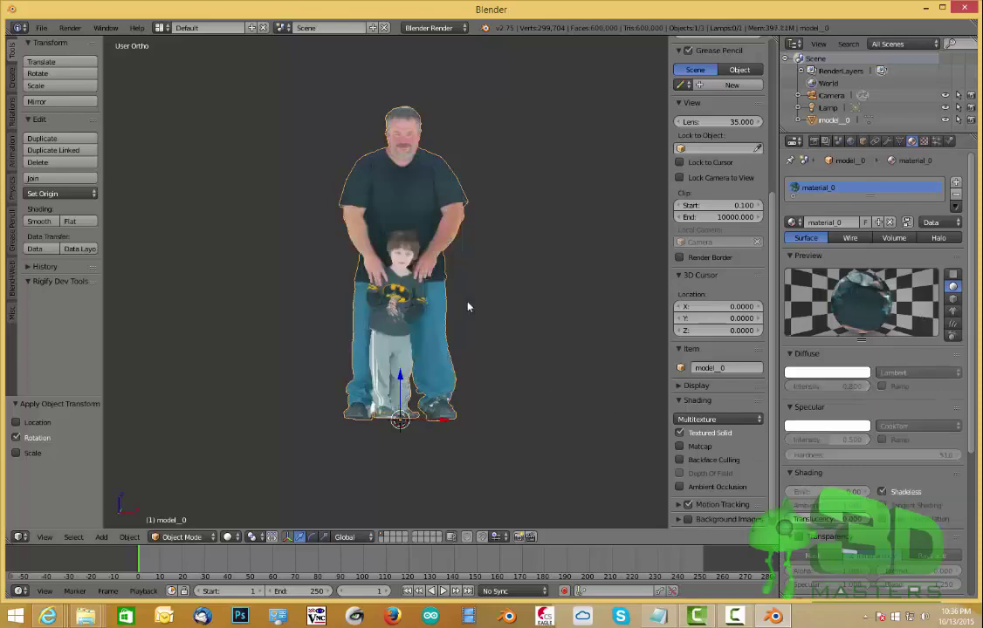
middle_click_drag(480, 301, 449, 321)
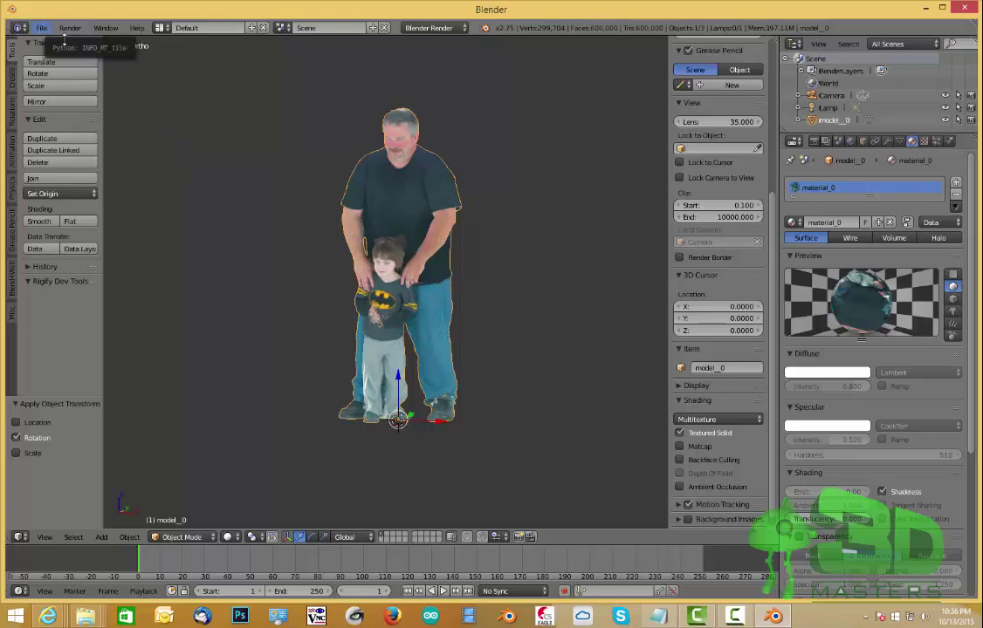
scroll(741, 88, "up", 6)
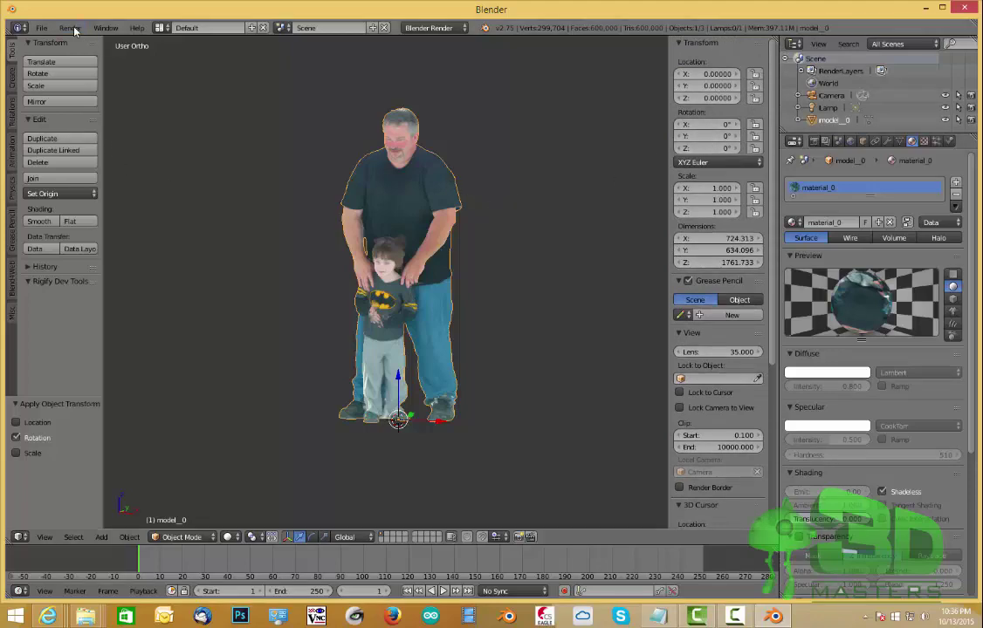
left_click(41, 27)
left_click(61, 135)
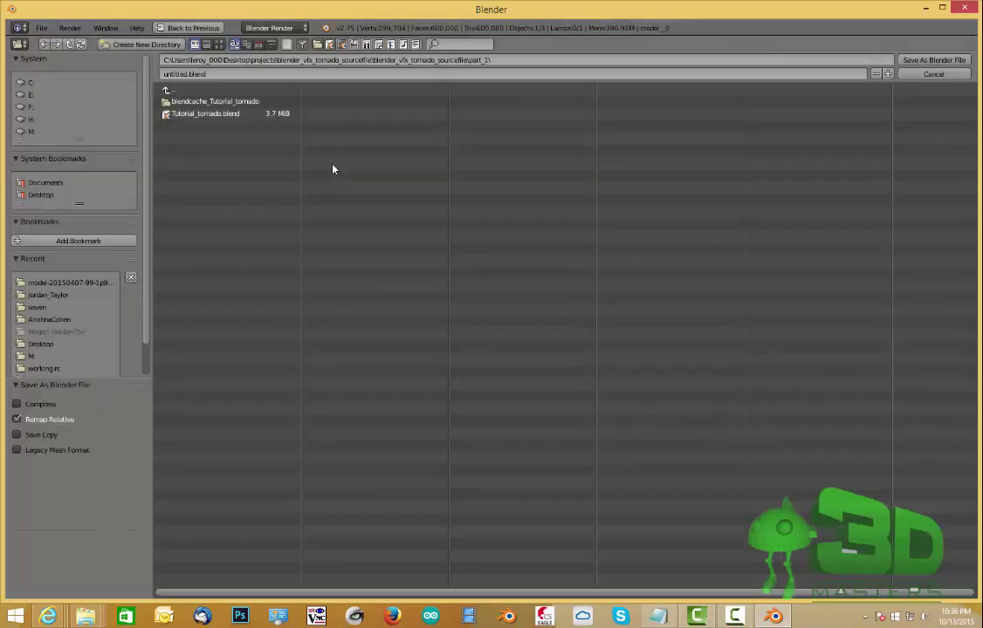
left_click(40, 195)
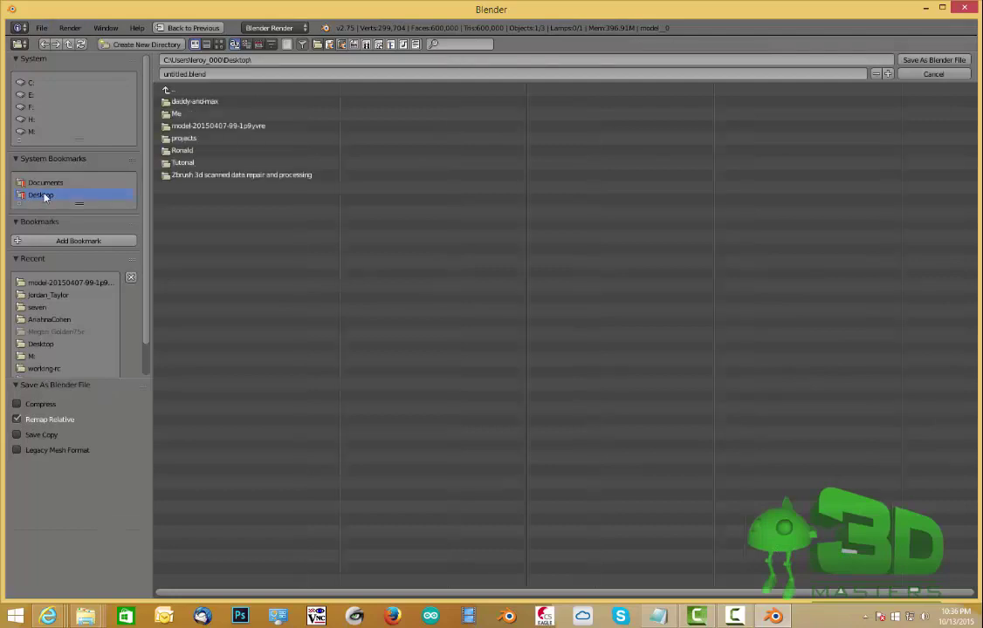
left_click(214, 131)
left_click(214, 75)
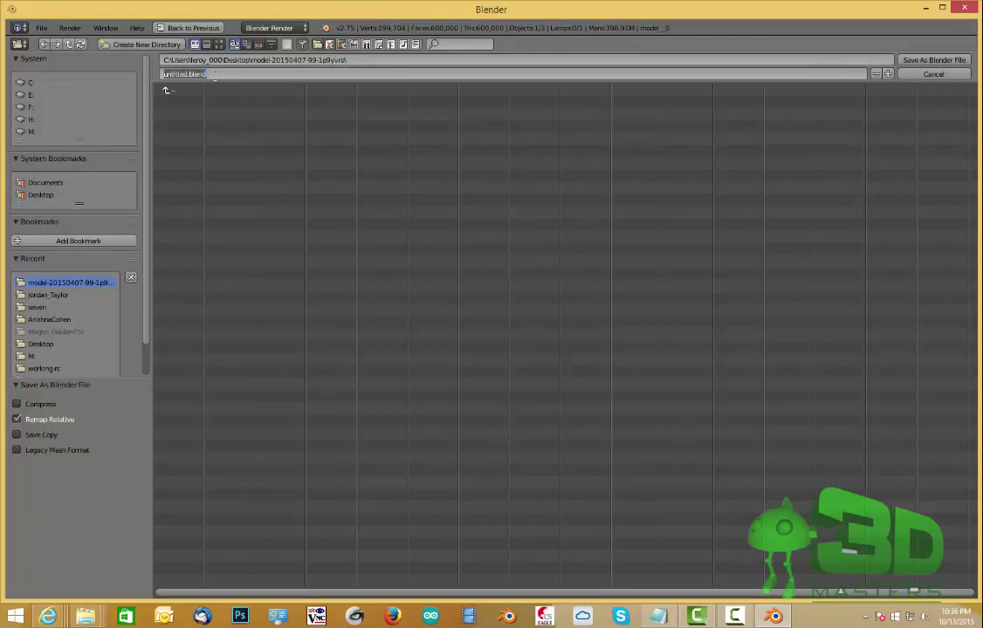
type("me=and-son")
left_click(916, 60)
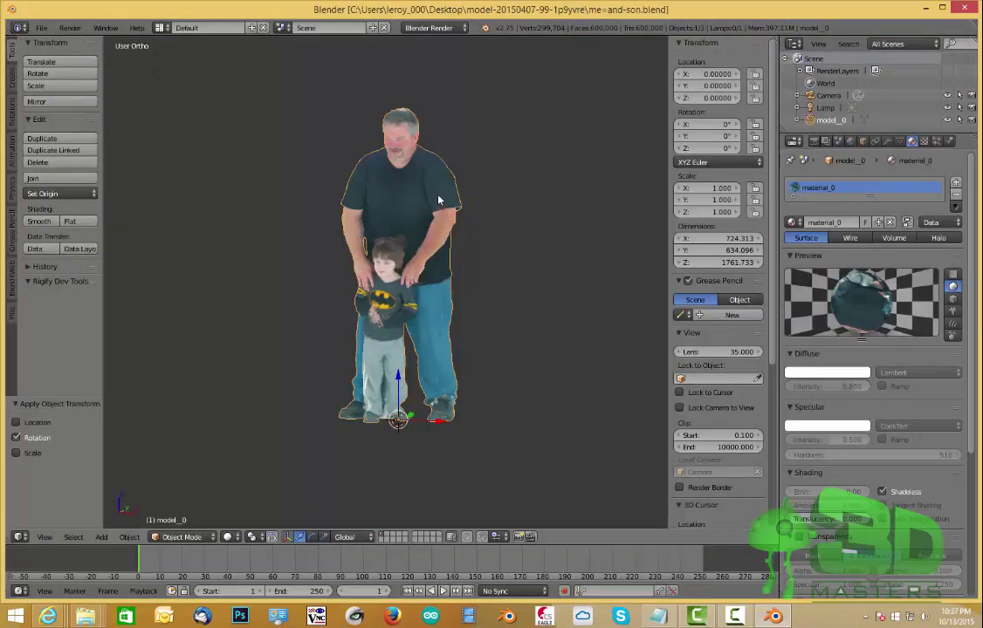
left_click(40, 28)
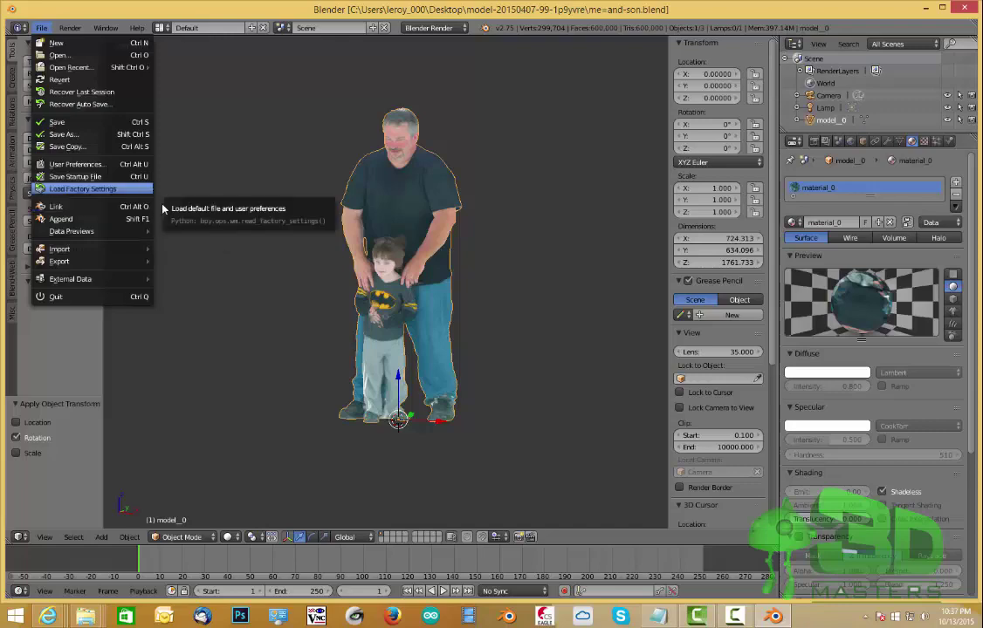
mouse_move(121, 269)
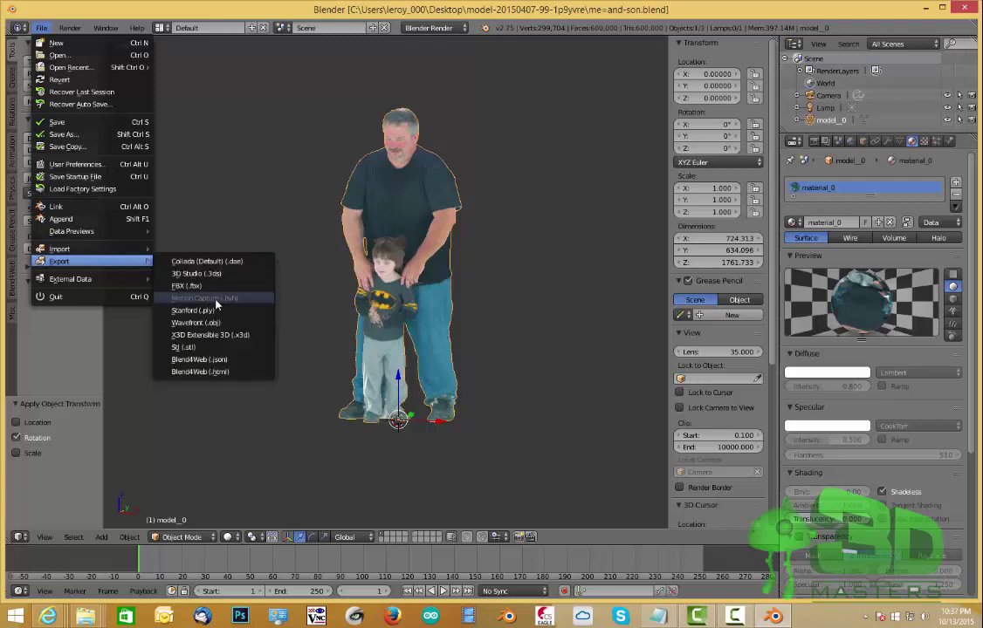
left_click(220, 348)
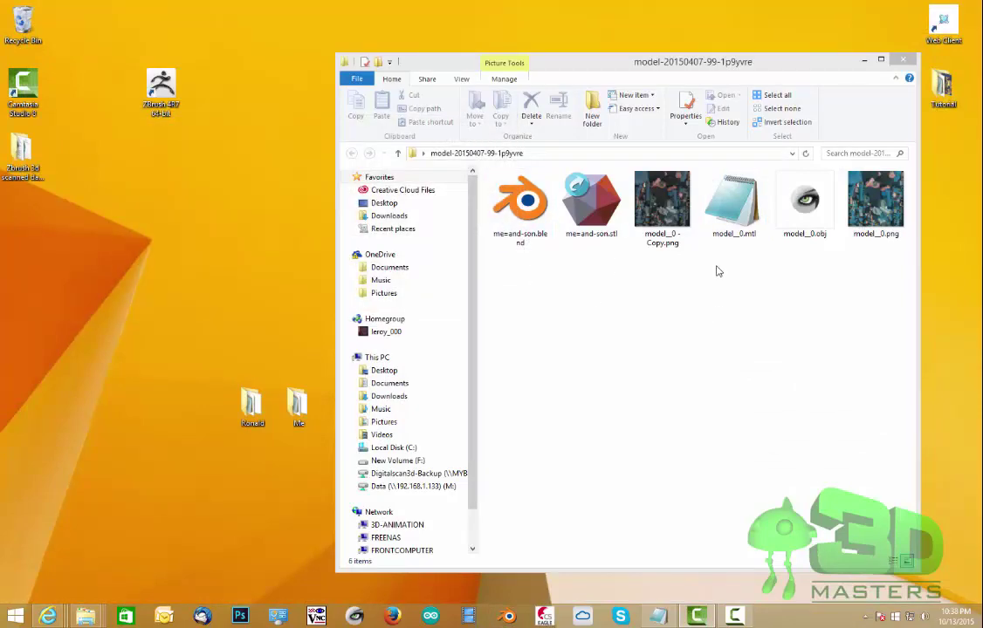
left_click(579, 206)
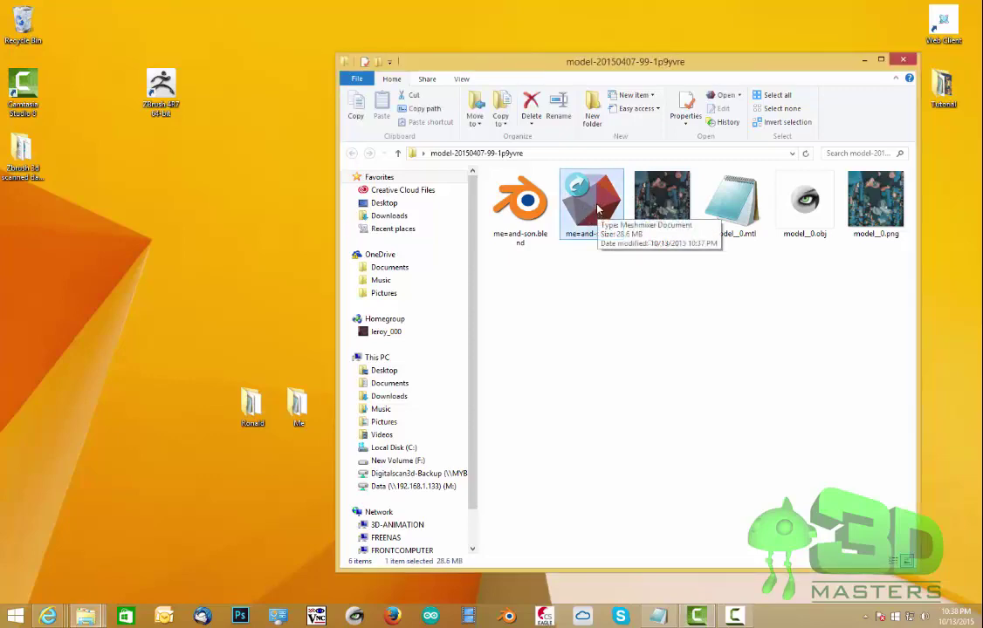
Open the exported me=and-son.stl in Autodesk Meshmixer and maximize its window
double_click(589, 209)
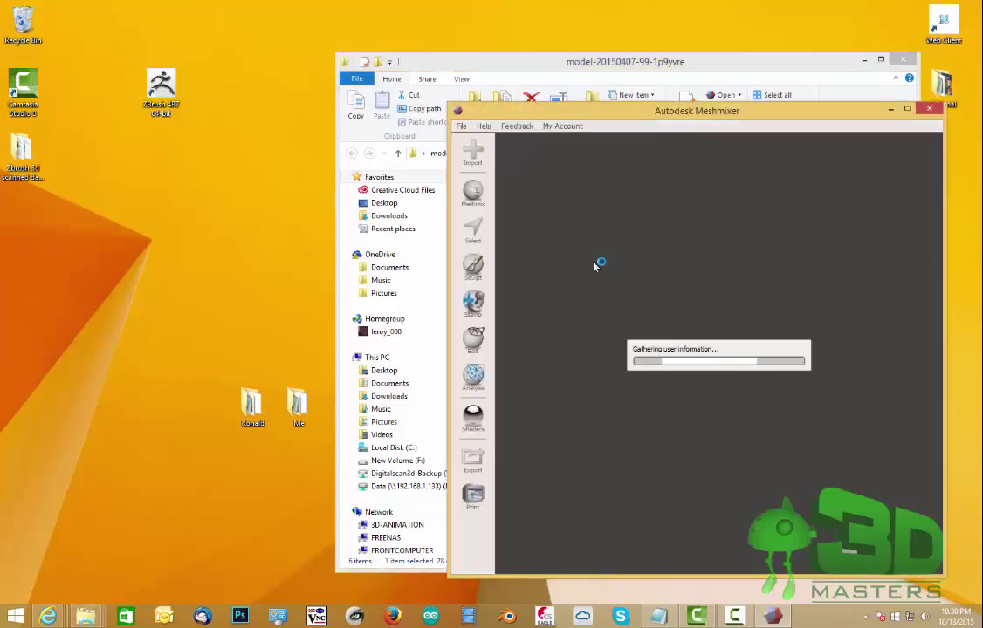
left_click(907, 109)
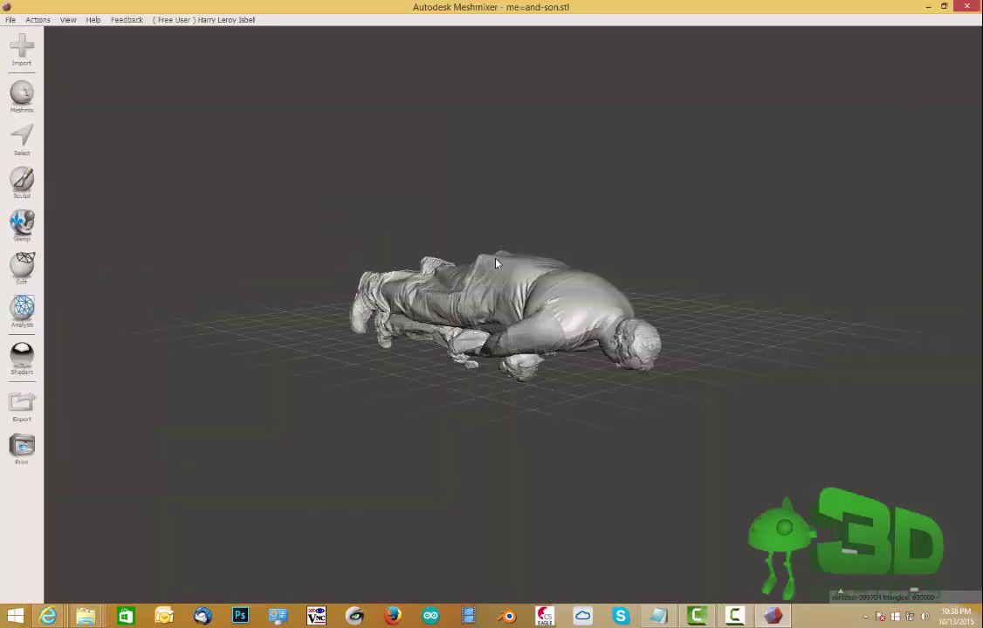
Examine the scanned man and boy from the front and above for surface artefacts on sleeves, hands and head
middle_click_drag(542, 295, 473, 276)
right_click_drag(473, 279, 446, 294)
middle_click_drag(446, 294, 528, 308)
right_click_drag(528, 308, 565, 247)
scroll(495, 326, "up", 3)
scroll(495, 327, "down", 3)
scroll(463, 256, "down", 3)
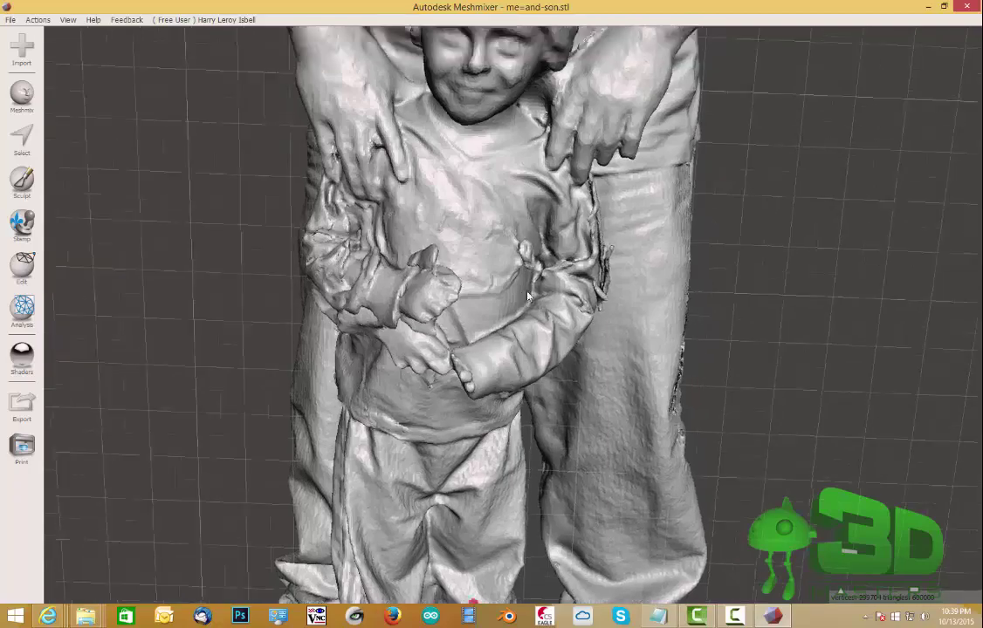
right_click_drag(463, 256, 533, 381)
scroll(478, 422, "up", 4)
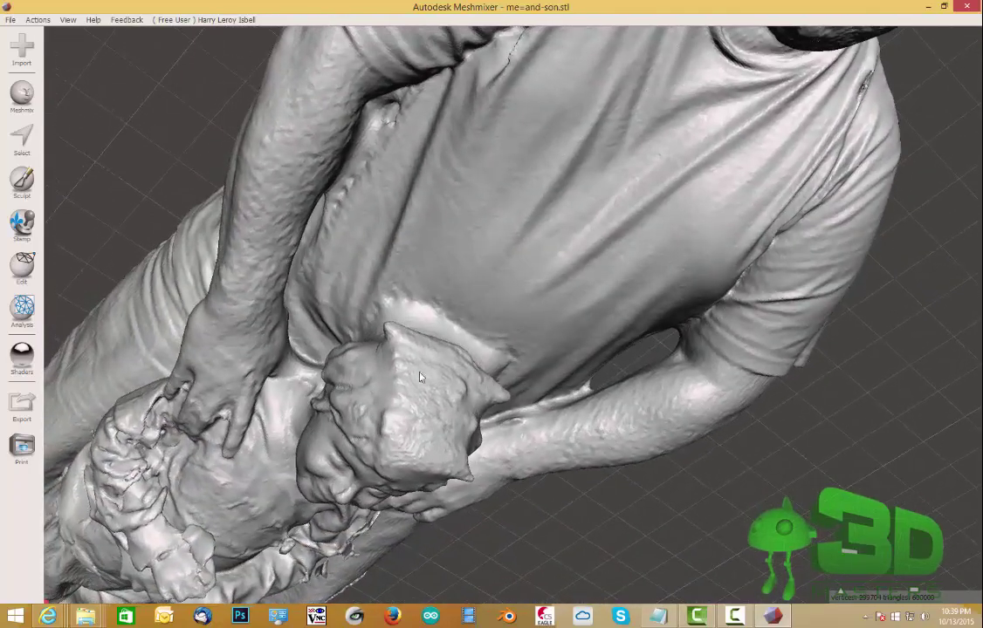
Activate the Select tool with the Unwrap Brush and set the brush size to 22
left_click(22, 137)
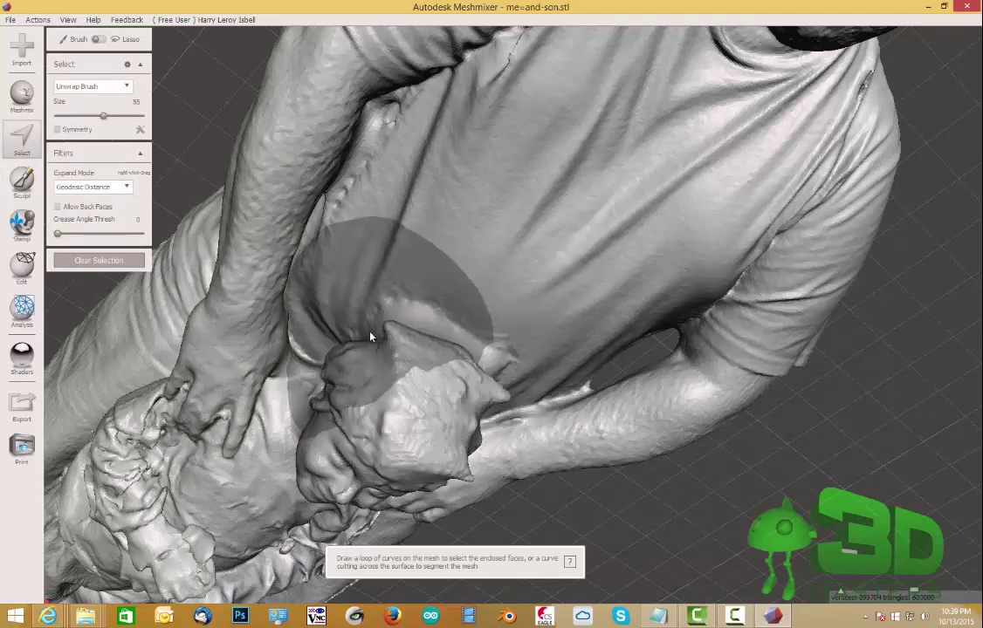
left_click_drag(104, 115, 74, 118)
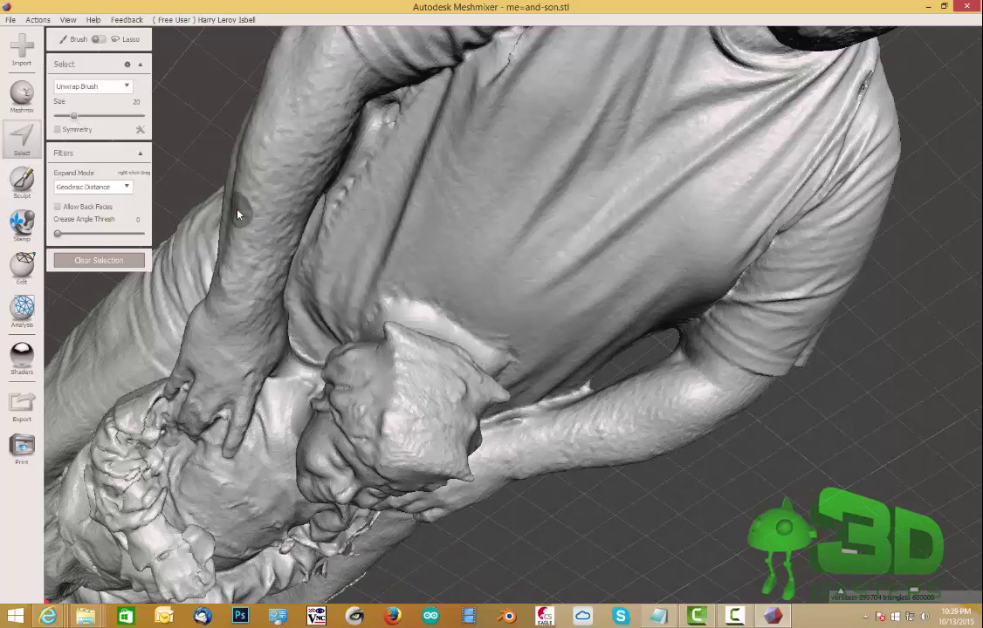
key("bracketright")
key("bracketright")
key("bracketright")
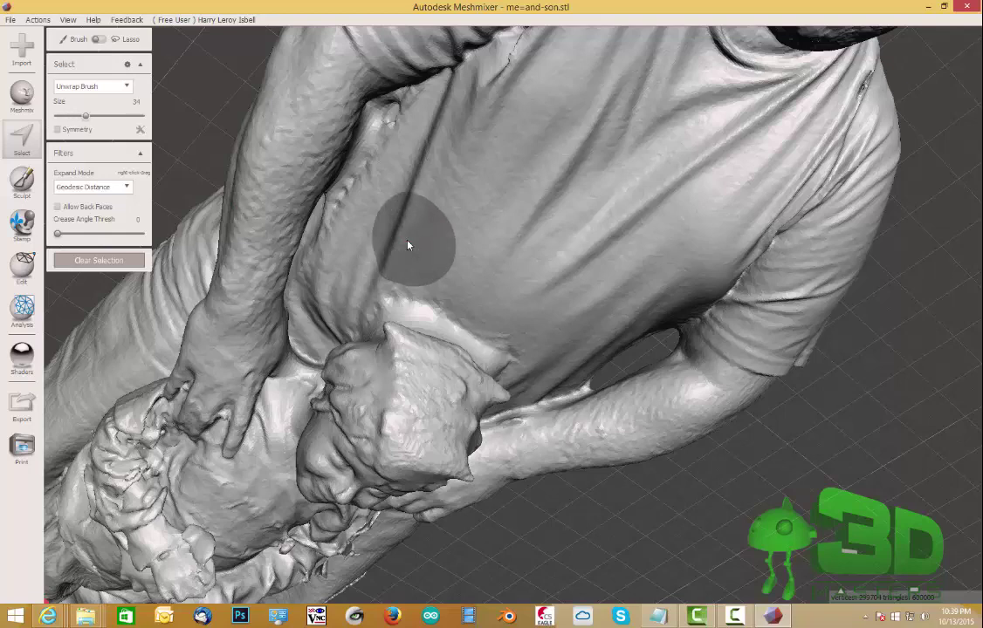
key("bracketleft")
key("bracketleft")
key("bracketleft")
key("bracketright")
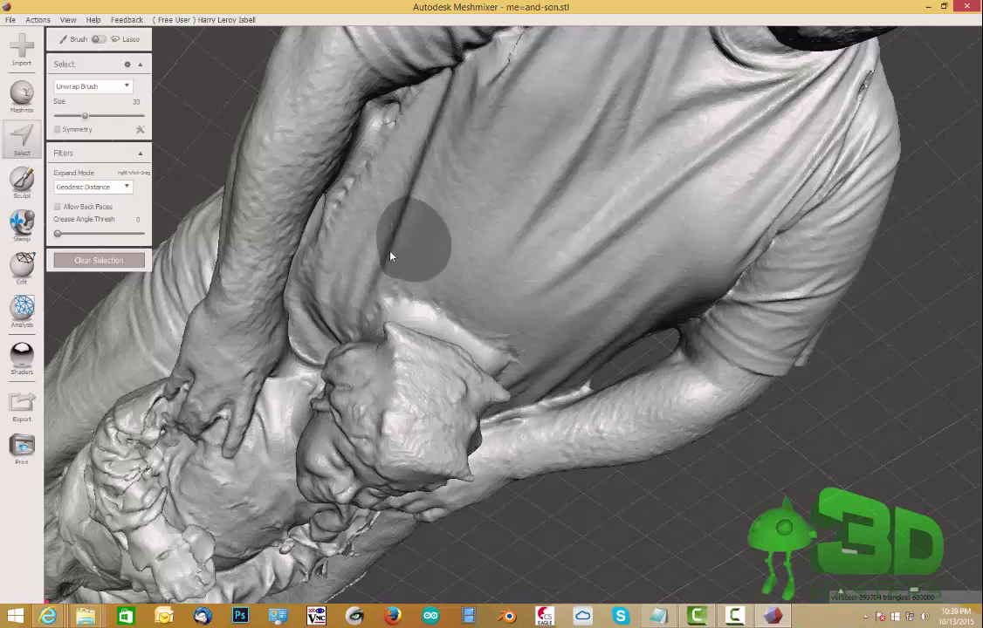
right_click_drag(429, 345, 423, 381)
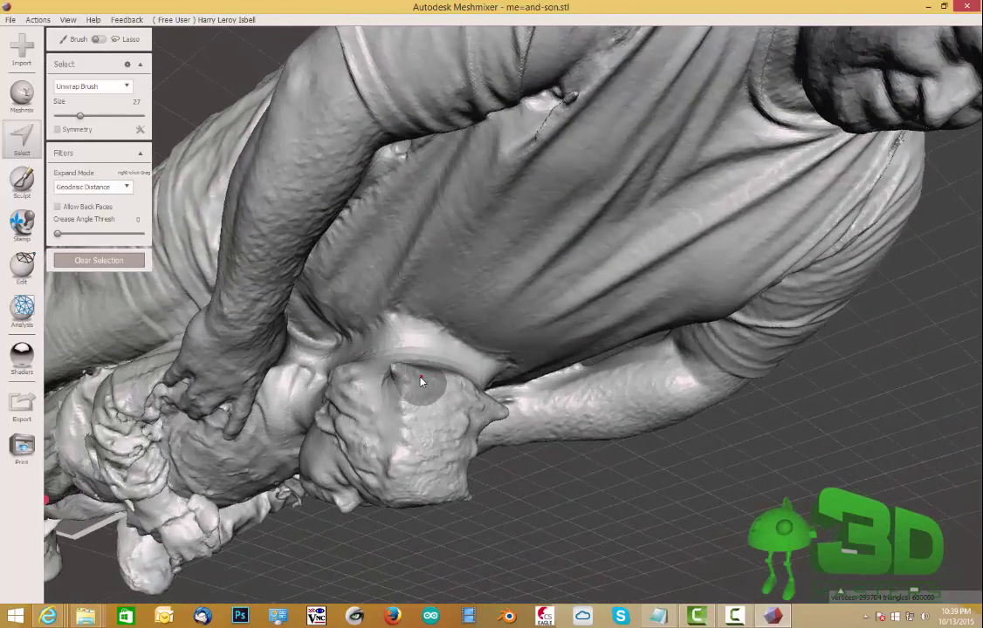
key("bracketleft")
Brush-select the pointed spikes and the bump between them on the top and back of the boy's head
left_click(397, 377)
mouse_move(392, 342)
right_mouse_down()
mouse_move(376, 316)
mouse_move(336, 328)
mouse_move(522, 408)
mouse_move(521, 419)
right_mouse_up()
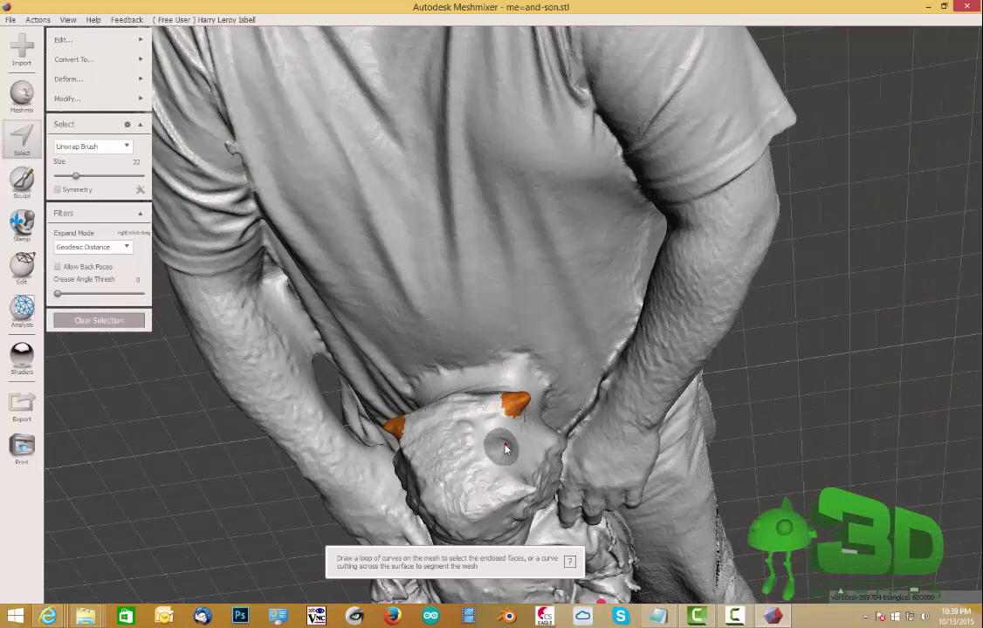
left_click(507, 449)
mouse_move(536, 454)
right_mouse_down()
mouse_move(531, 429)
mouse_move(572, 432)
mouse_move(453, 428)
mouse_move(481, 276)
mouse_move(418, 341)
mouse_move(467, 313)
mouse_move(487, 322)
mouse_move(496, 255)
right_mouse_up()
left_click(539, 431)
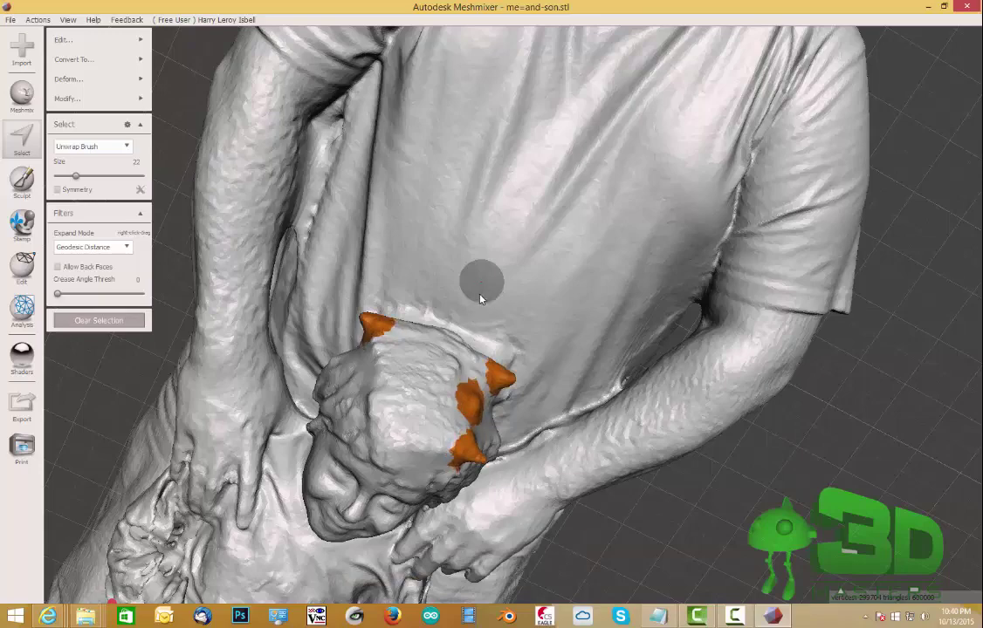
Add the lumpy scan artefact on the boy's right forearm and hand to the selection, covering it from several sides
right_click_drag(467, 303, 480, 175)
mouse_move(350, 288)
right_mouse_down()
mouse_move(428, 349)
mouse_move(434, 286)
mouse_move(341, 288)
right_mouse_up()
left_click(358, 323)
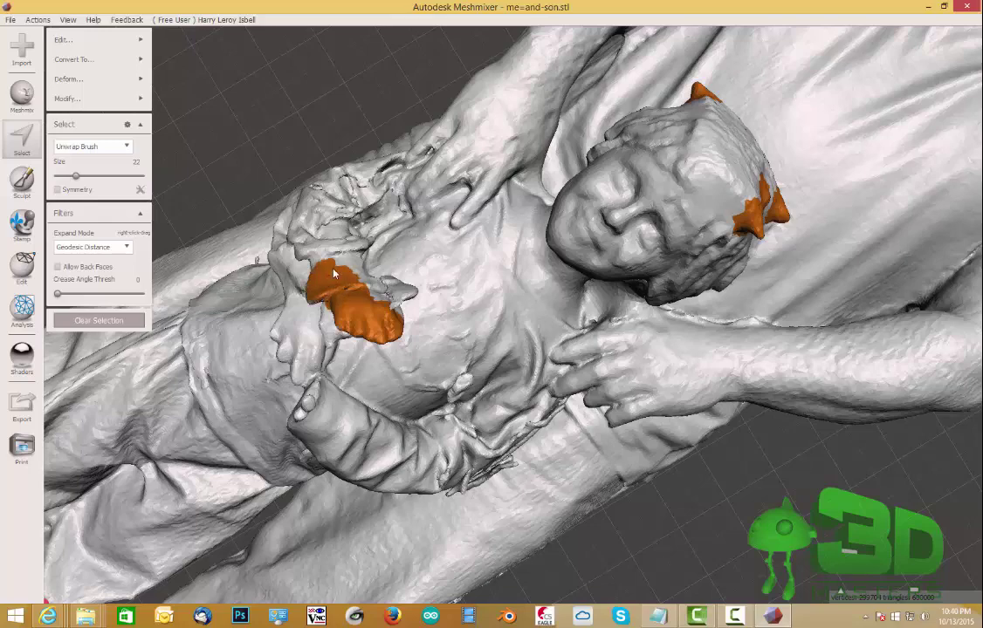
mouse_move(356, 271)
left_mouse_down()
mouse_move(345, 258)
mouse_move(399, 300)
left_mouse_up()
right_click_drag(314, 253, 406, 329)
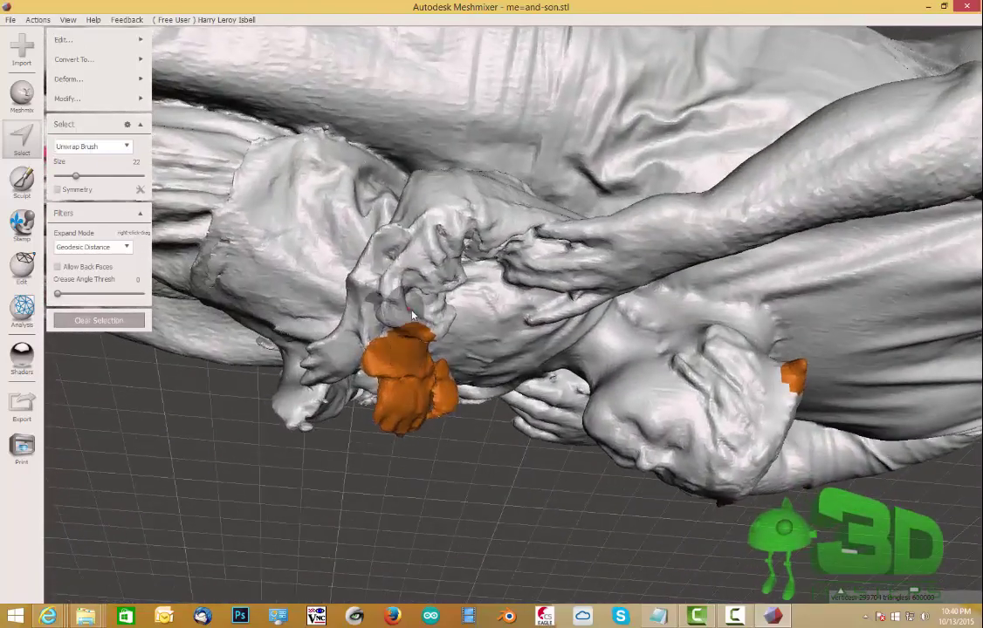
mouse_move(407, 328)
left_mouse_down()
mouse_move(406, 296)
mouse_move(432, 262)
mouse_move(430, 324)
left_mouse_up()
left_click_drag(448, 273, 431, 297)
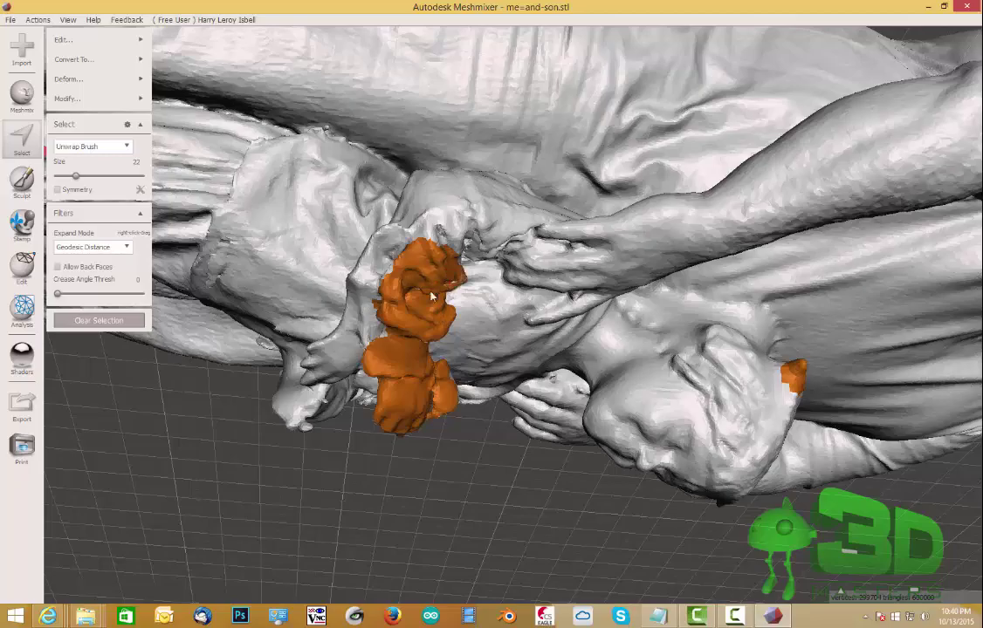
mouse_move(406, 334)
right_mouse_down()
mouse_move(498, 381)
mouse_move(536, 382)
mouse_move(638, 475)
right_mouse_up()
left_click_drag(634, 457, 643, 439)
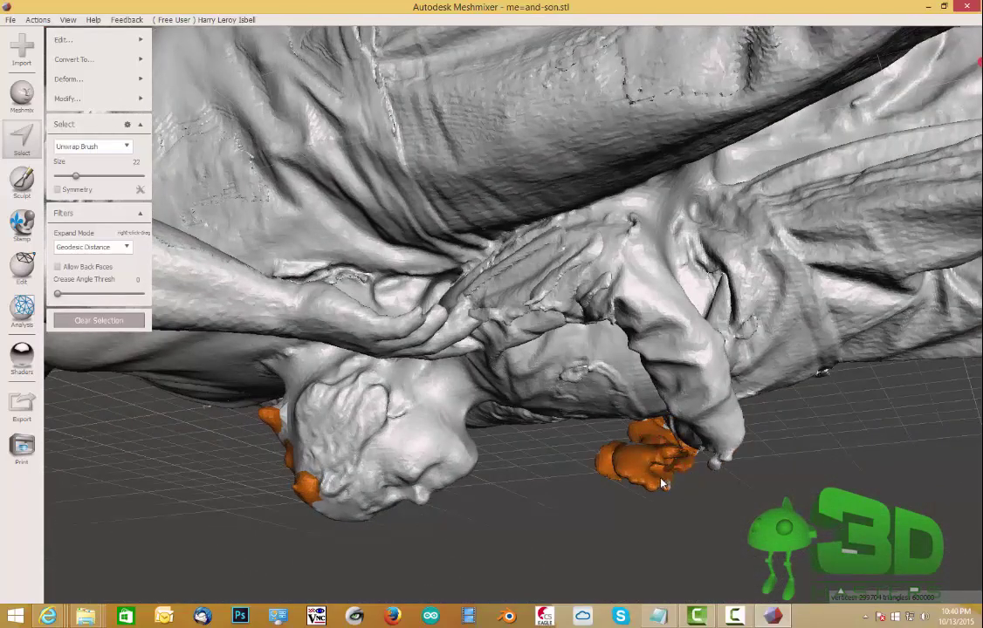
right_click_drag(646, 476, 677, 307)
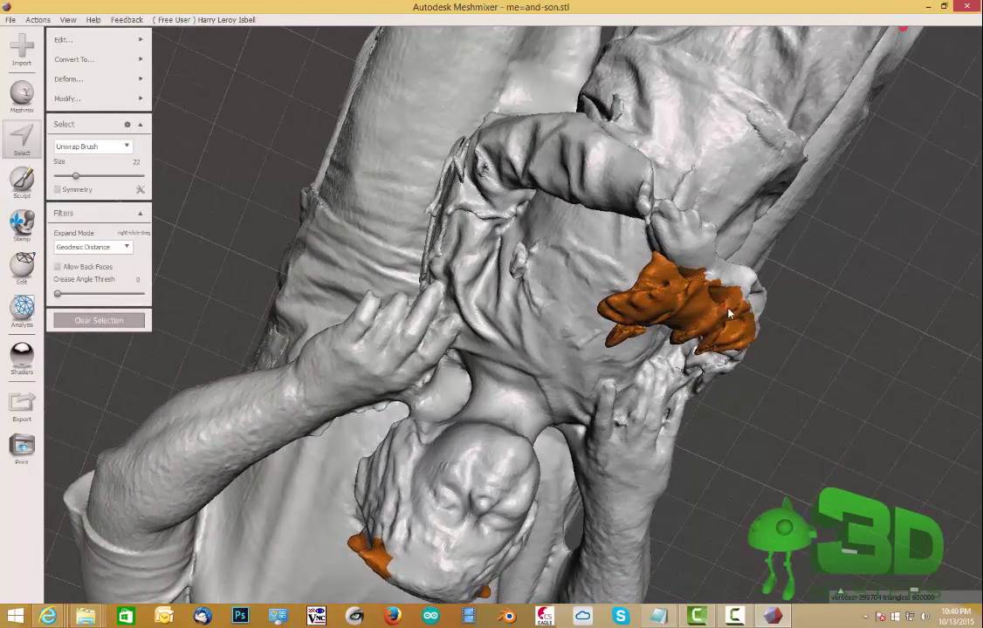
Add the rough folded area on the boy's left upper sleeve to the selection
right_click_drag(729, 312, 536, 334)
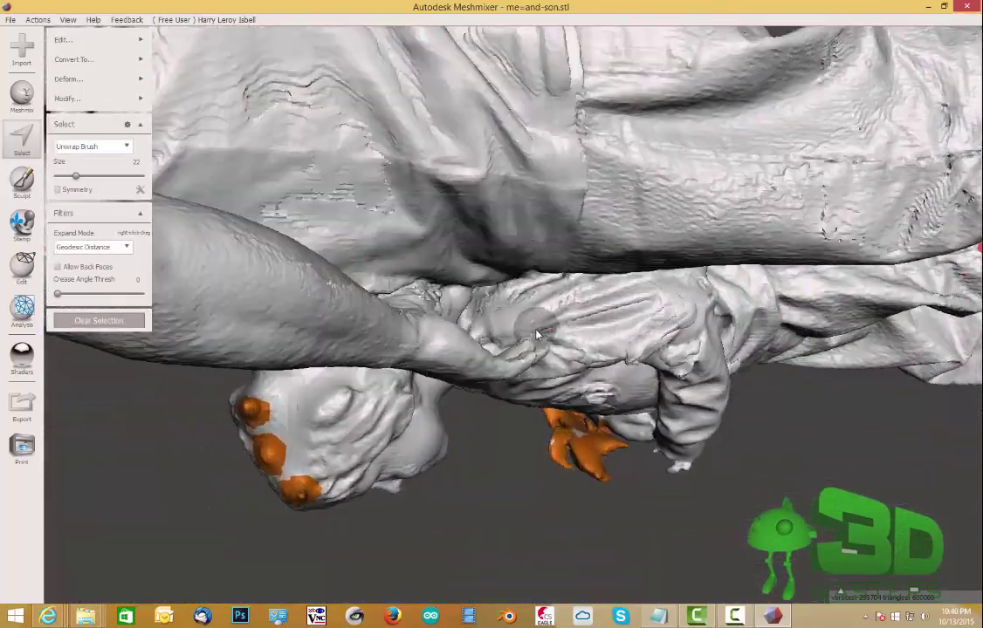
mouse_move(536, 334)
left_mouse_down()
mouse_move(665, 301)
mouse_move(614, 328)
left_mouse_up()
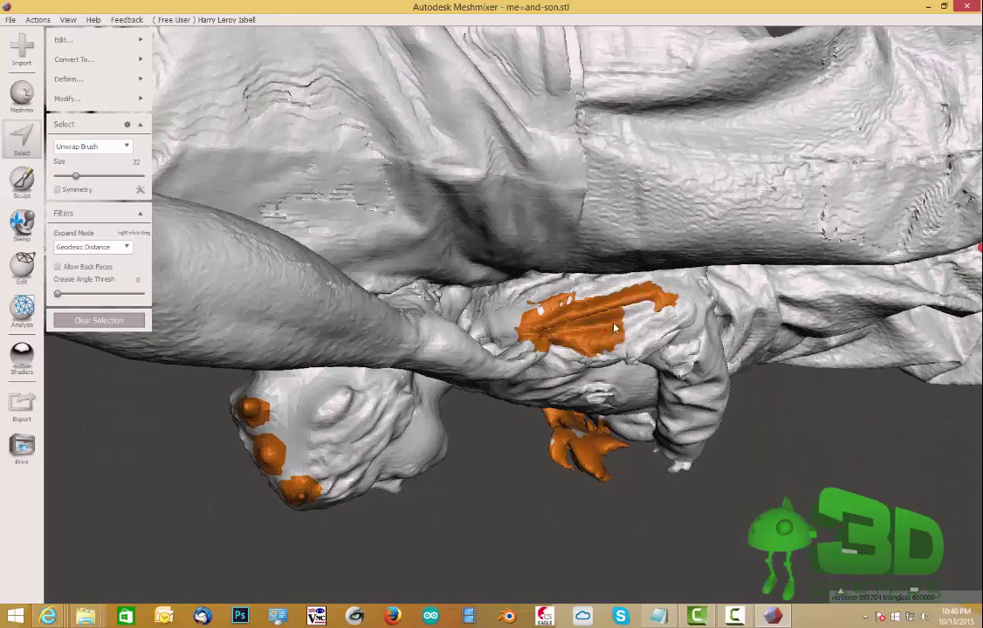
right_click_drag(578, 273, 526, 233)
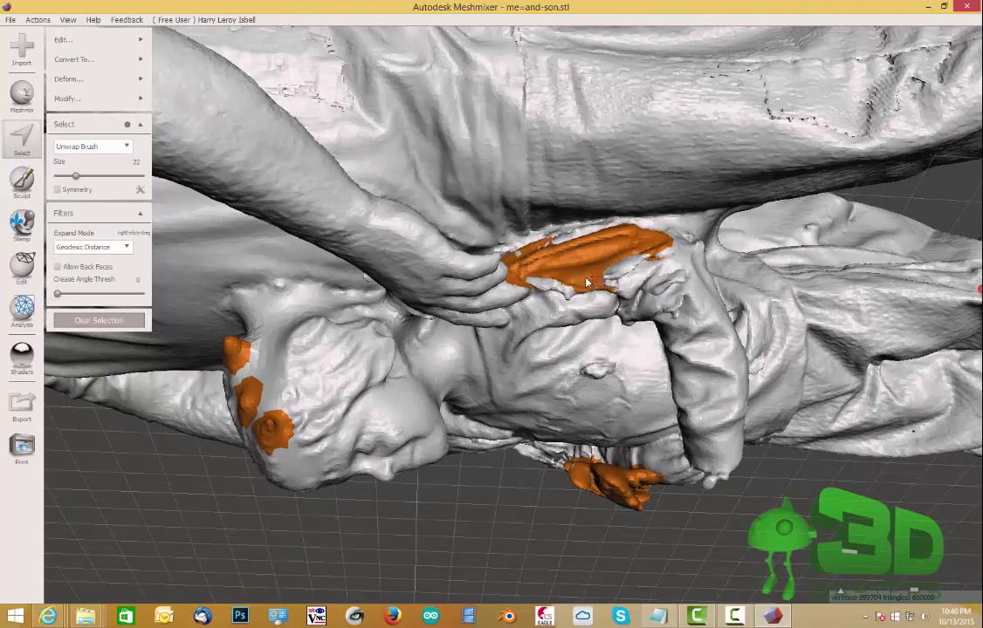
mouse_move(538, 282)
left_mouse_down()
mouse_move(657, 271)
mouse_move(578, 248)
mouse_move(539, 251)
left_mouse_up()
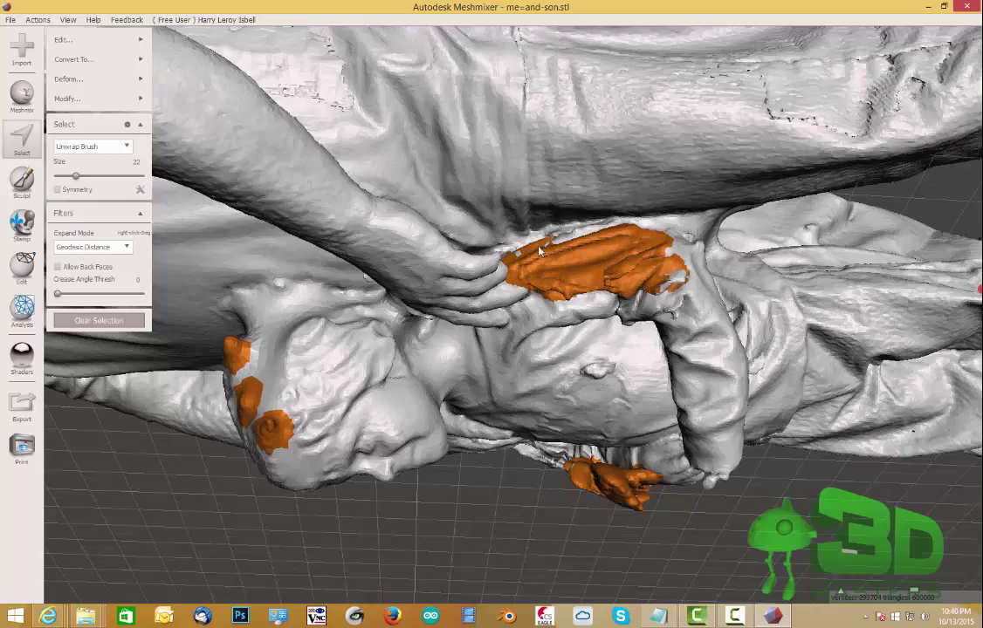
Add defects at the cuff and behind the knee of the man's left trouser leg to the selection
mouse_move(537, 270)
right_mouse_down()
mouse_move(574, 276)
mouse_move(598, 299)
mouse_move(559, 248)
mouse_move(707, 356)
mouse_move(714, 296)
mouse_move(770, 308)
mouse_move(777, 228)
mouse_move(625, 241)
mouse_move(611, 262)
mouse_move(650, 271)
mouse_move(649, 187)
mouse_move(547, 271)
mouse_move(468, 203)
right_mouse_up()
mouse_move(469, 202)
left_mouse_down()
mouse_move(463, 209)
mouse_move(461, 199)
left_mouse_up()
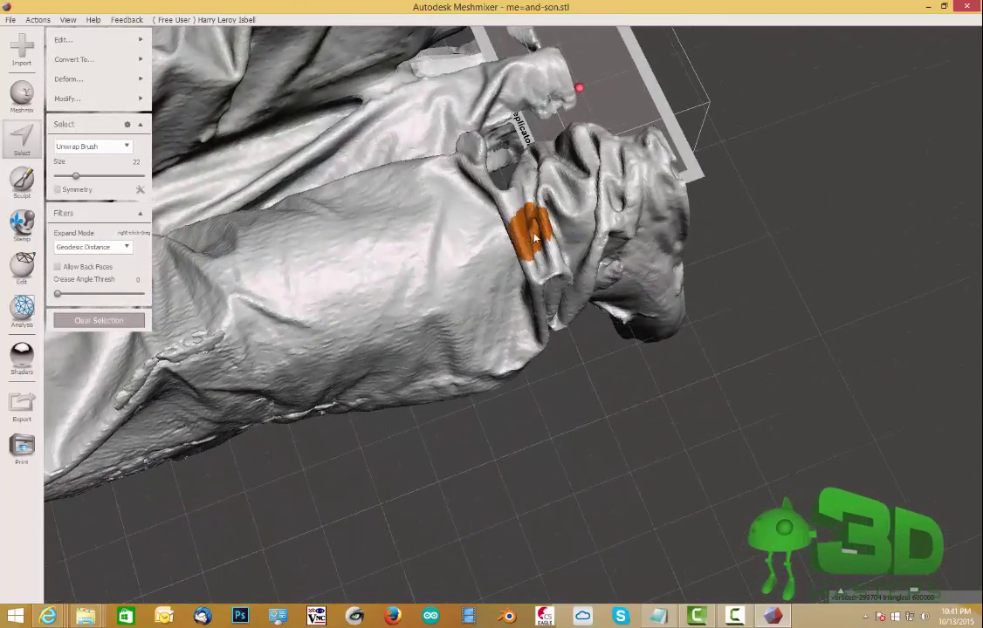
mouse_move(461, 199)
right_mouse_down()
mouse_move(594, 228)
mouse_move(488, 181)
mouse_move(526, 173)
mouse_move(513, 182)
mouse_move(536, 238)
mouse_move(465, 241)
mouse_move(504, 252)
right_mouse_up()
right_click_drag(534, 195, 514, 418)
mouse_move(514, 417)
left_mouse_down()
mouse_move(597, 399)
mouse_move(558, 405)
left_mouse_up()
right_click_drag(557, 404, 506, 336)
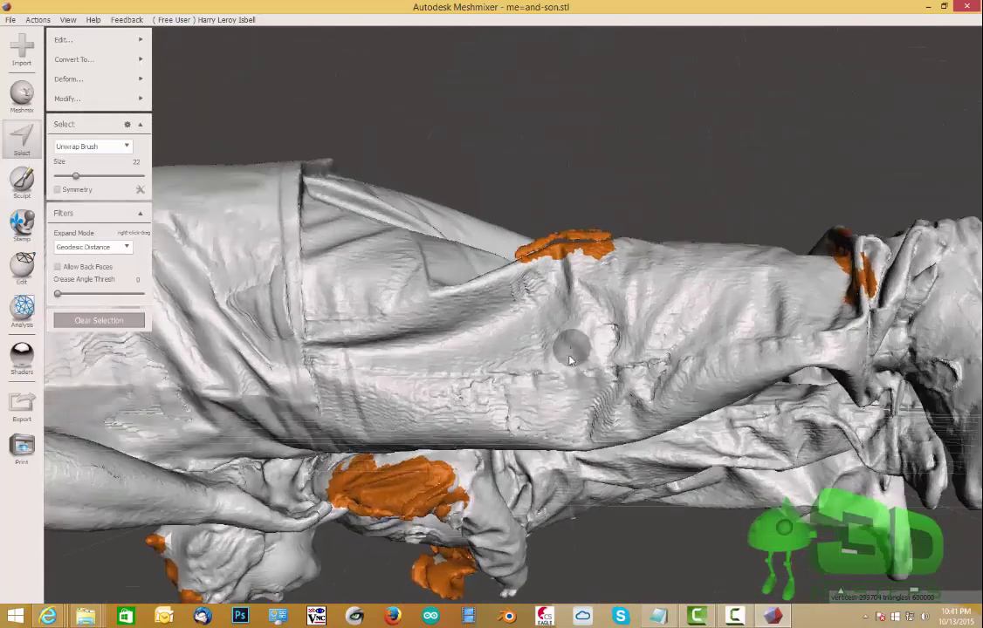
Add the rough strip along the outer side of the man's left trouser leg to the selection
right_click_drag(583, 422, 559, 425)
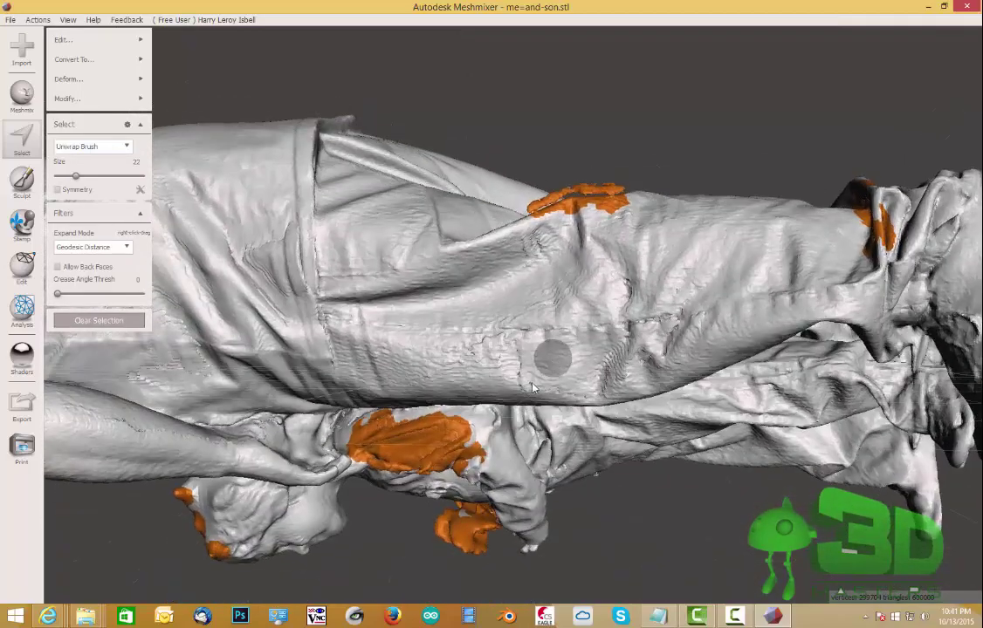
right_click_drag(531, 388, 534, 329)
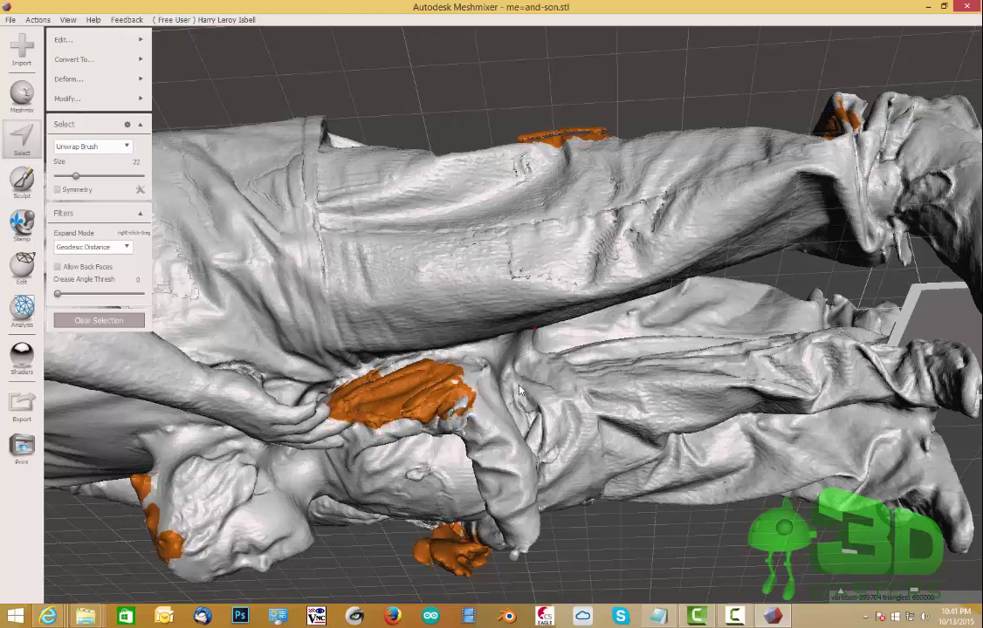
left_click(510, 254)
mouse_move(514, 254)
left_mouse_down()
mouse_move(581, 266)
mouse_move(665, 195)
mouse_move(630, 234)
left_mouse_up()
left_click(624, 234)
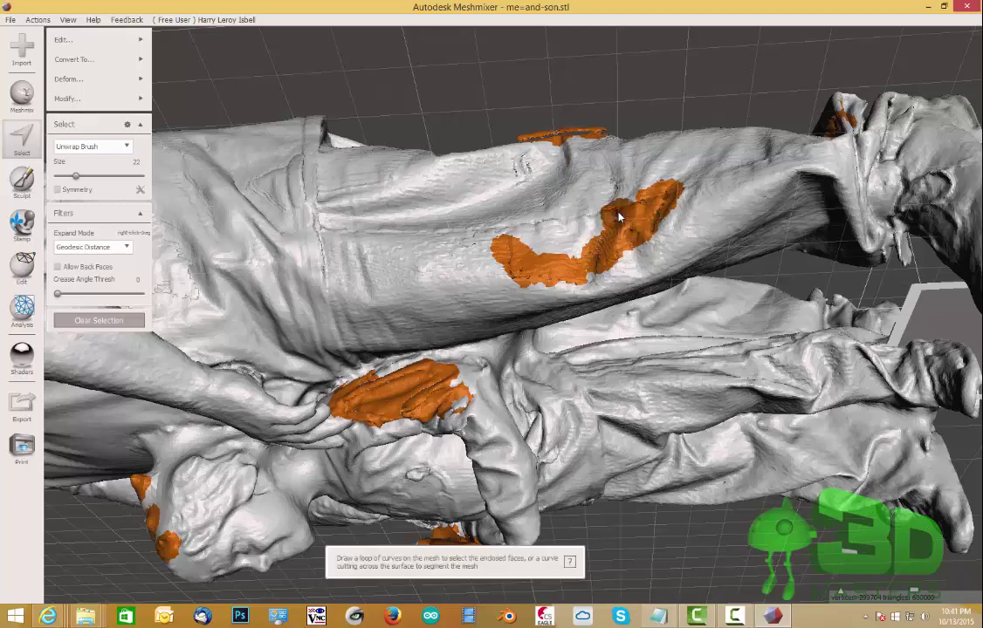
Add the rippled patch on the side of the man's shirt, behind his left arm, to the selection
mouse_move(619, 224)
right_mouse_down()
mouse_move(635, 226)
mouse_move(621, 199)
mouse_move(668, 260)
mouse_move(579, 268)
mouse_move(521, 335)
mouse_move(494, 314)
right_mouse_up()
mouse_move(497, 342)
left_mouse_down()
mouse_move(541, 349)
mouse_move(517, 351)
mouse_move(475, 318)
mouse_move(552, 345)
mouse_move(480, 301)
mouse_move(461, 270)
mouse_move(515, 297)
mouse_move(494, 280)
mouse_move(528, 285)
mouse_move(482, 290)
left_mouse_up()
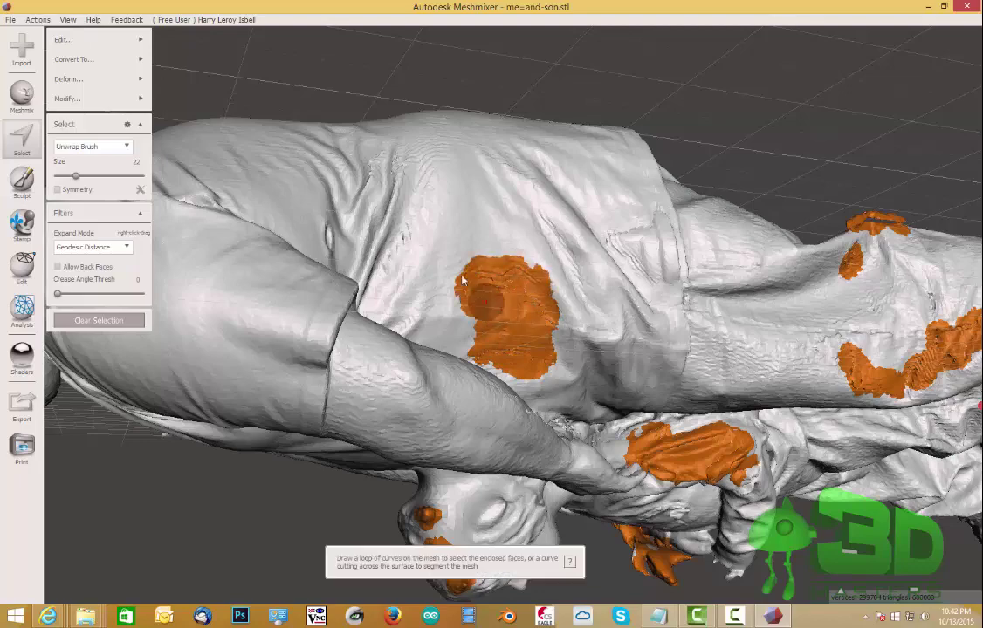
Replace the selected regions with Erase & Fill, using Smooth MVC with Refine 50, Smooth 100, Scale 1 and Bulge 0
mouse_move(483, 297)
right_mouse_down()
mouse_move(568, 323)
mouse_move(596, 322)
mouse_move(402, 322)
mouse_move(448, 368)
mouse_move(439, 318)
mouse_move(350, 302)
mouse_move(313, 264)
mouse_move(417, 297)
mouse_move(401, 291)
mouse_move(441, 390)
mouse_move(509, 372)
mouse_move(503, 393)
mouse_move(358, 358)
mouse_move(390, 357)
mouse_move(411, 321)
mouse_move(360, 234)
right_mouse_up()
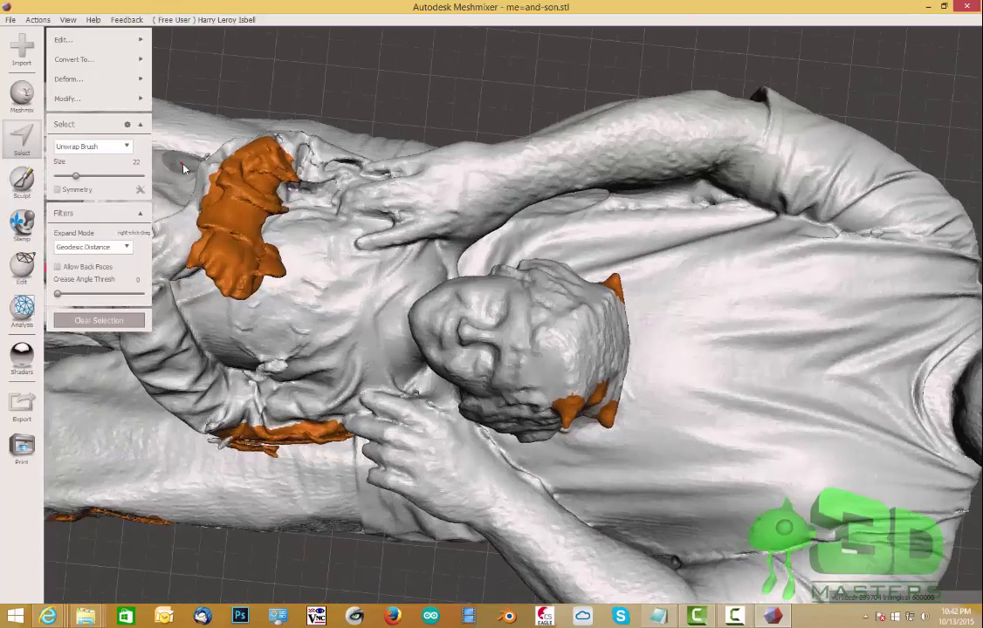
mouse_move(103, 40)
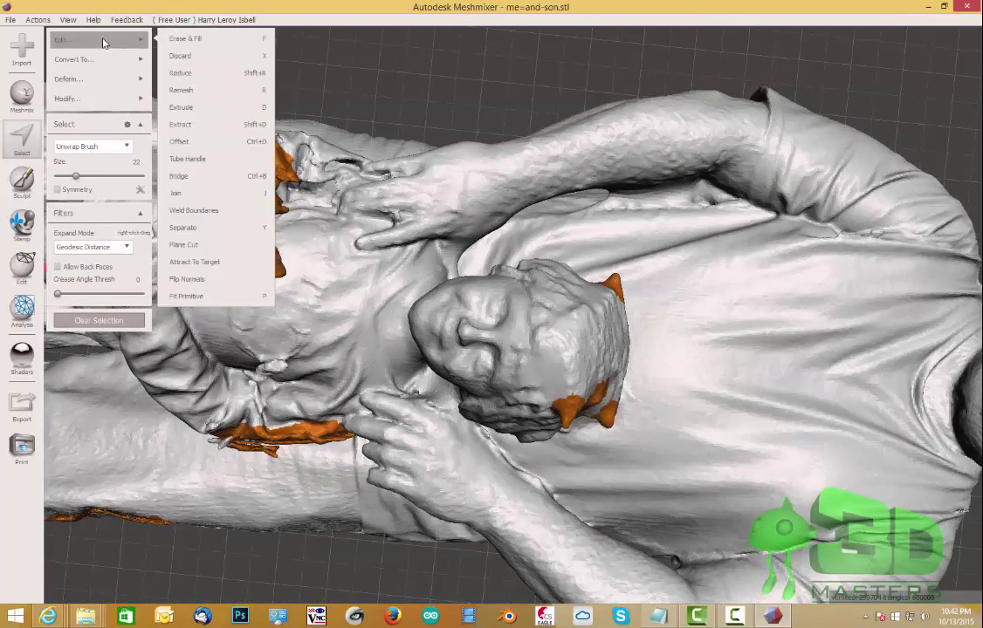
left_click(203, 40)
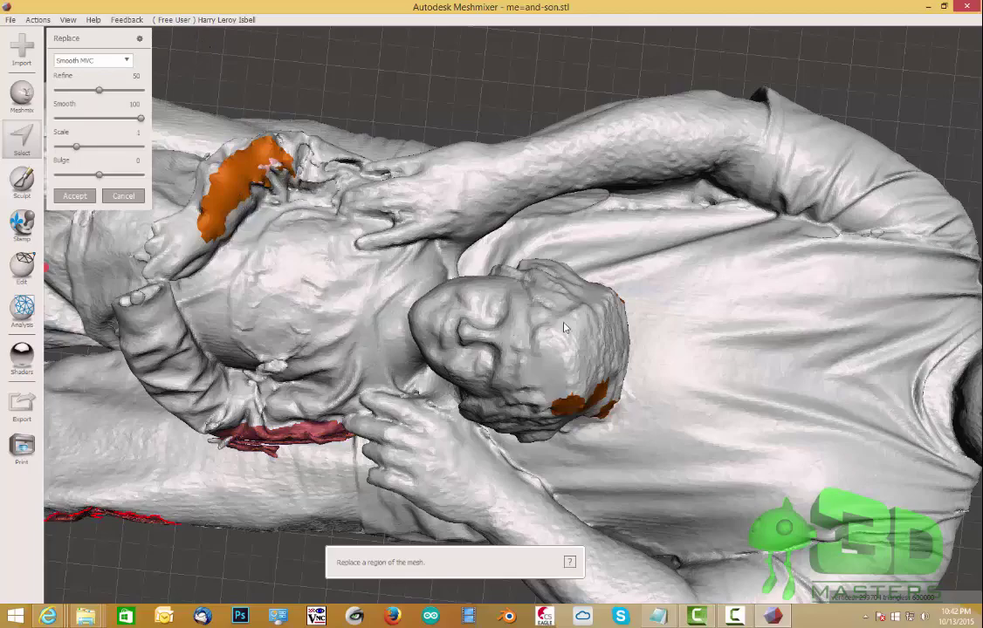
middle_click_drag(562, 324, 623, 291)
right_click_drag(609, 286, 525, 389)
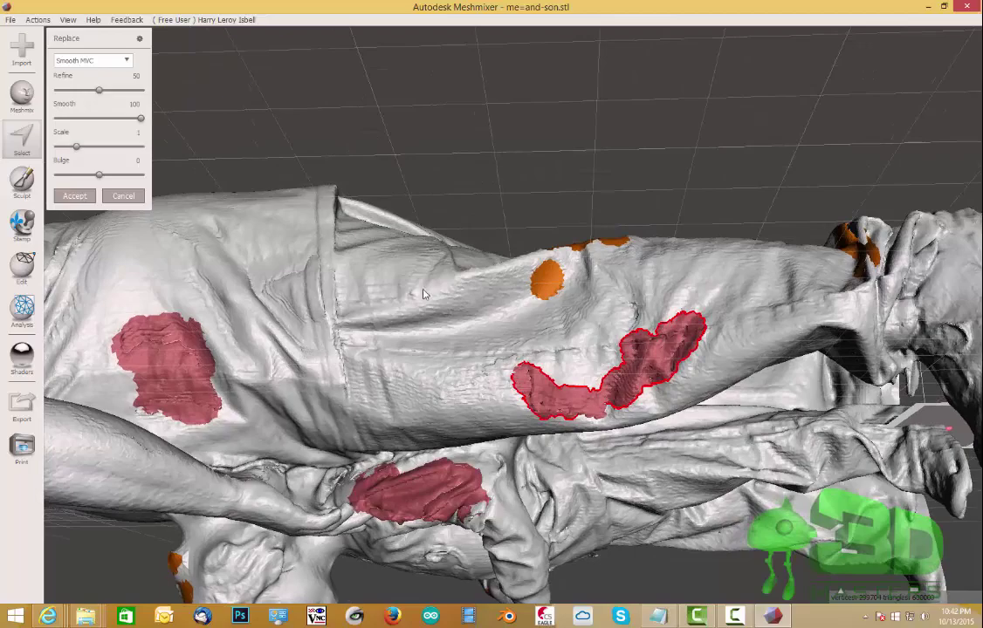
right_click_drag(545, 314, 552, 337)
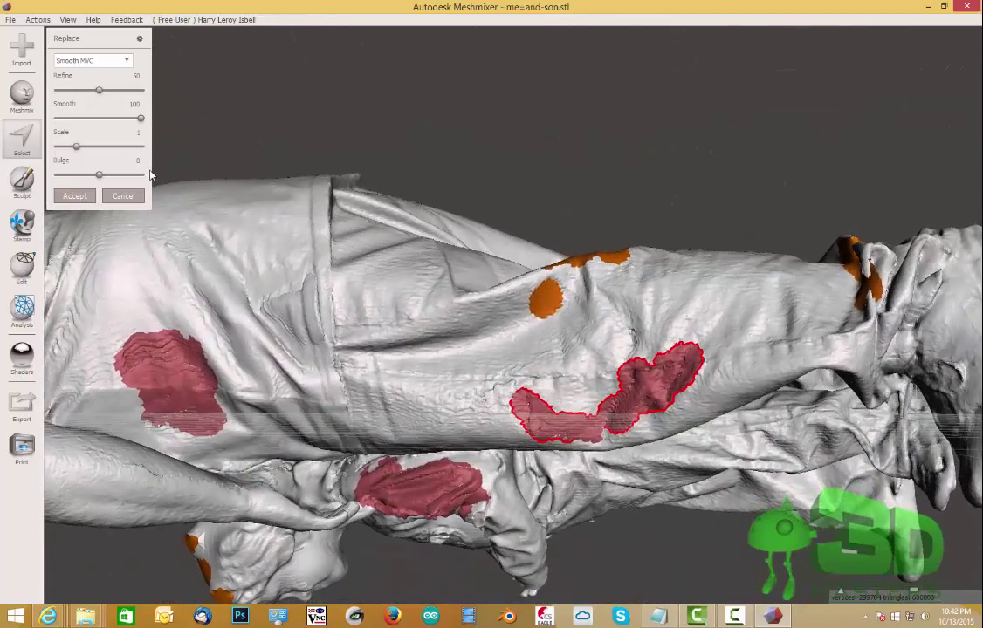
left_click(76, 196)
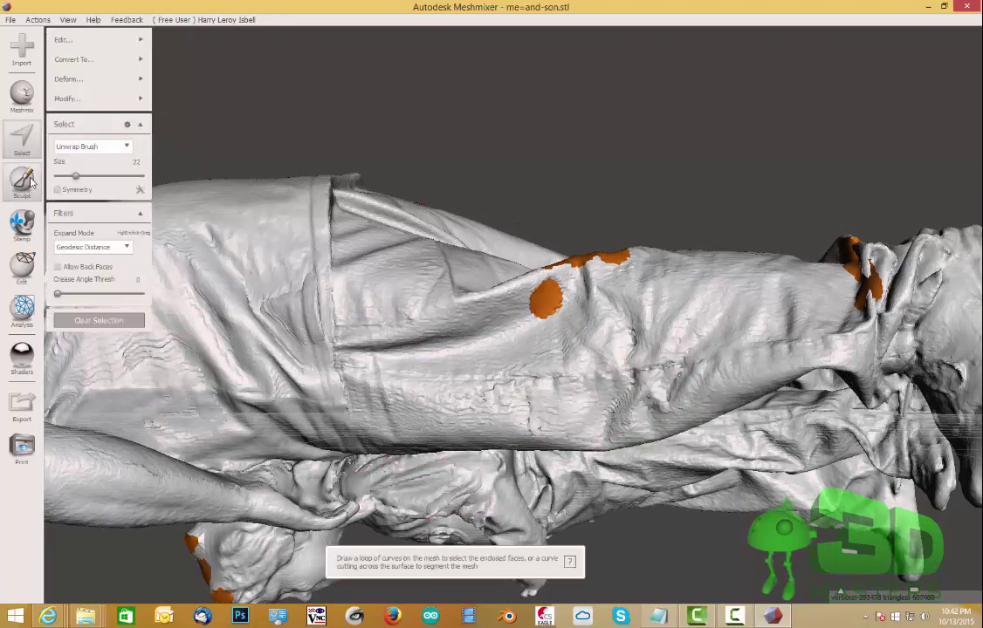
Clear the remaining selection and brush-select only the rough strip on the outer side of the man's left trouser leg
left_click(30, 185)
left_click(28, 150)
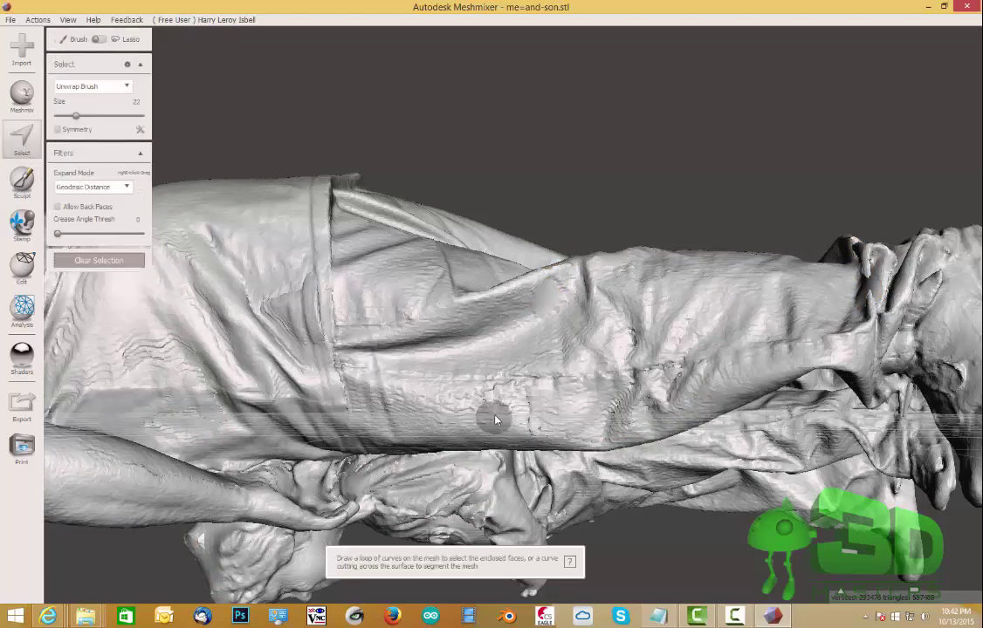
mouse_move(602, 399)
right_mouse_down()
mouse_move(608, 321)
mouse_move(672, 345)
right_mouse_up()
left_click(679, 345)
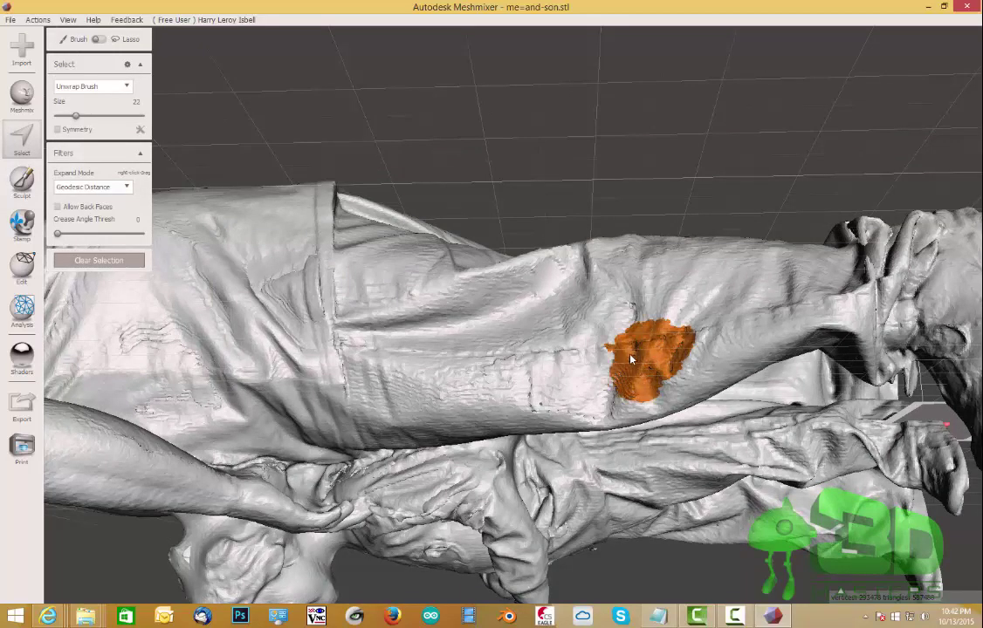
mouse_move(632, 358)
left_mouse_down()
mouse_move(600, 397)
mouse_move(522, 397)
left_mouse_up()
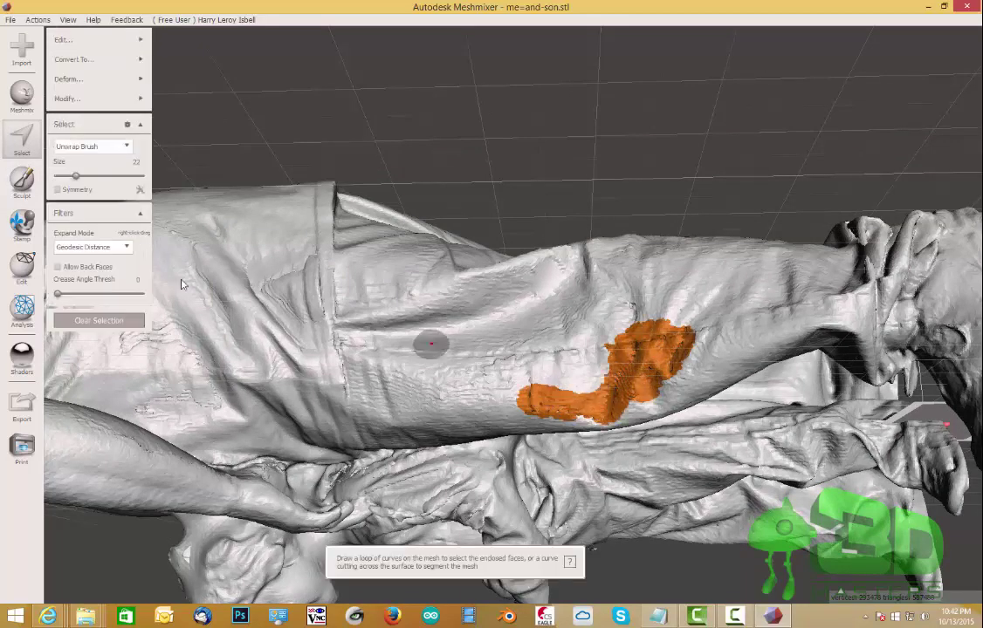
Delete the selected strip on the man's left trouser leg and close the openings with Inspector's Auto Repair All using Flat Fill
mouse_move(114, 99)
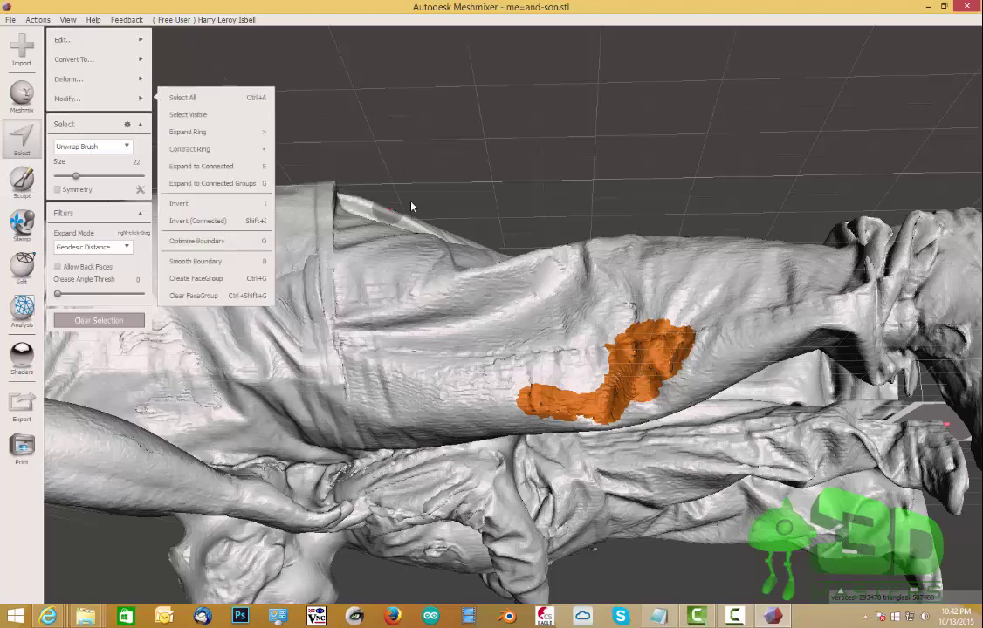
mouse_move(79, 31)
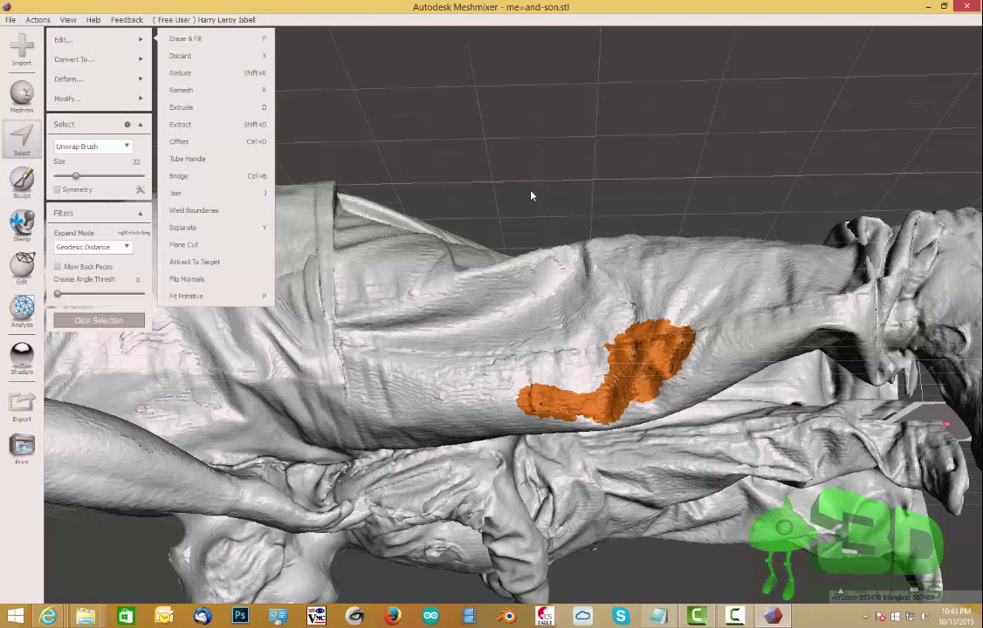
left_click(672, 333)
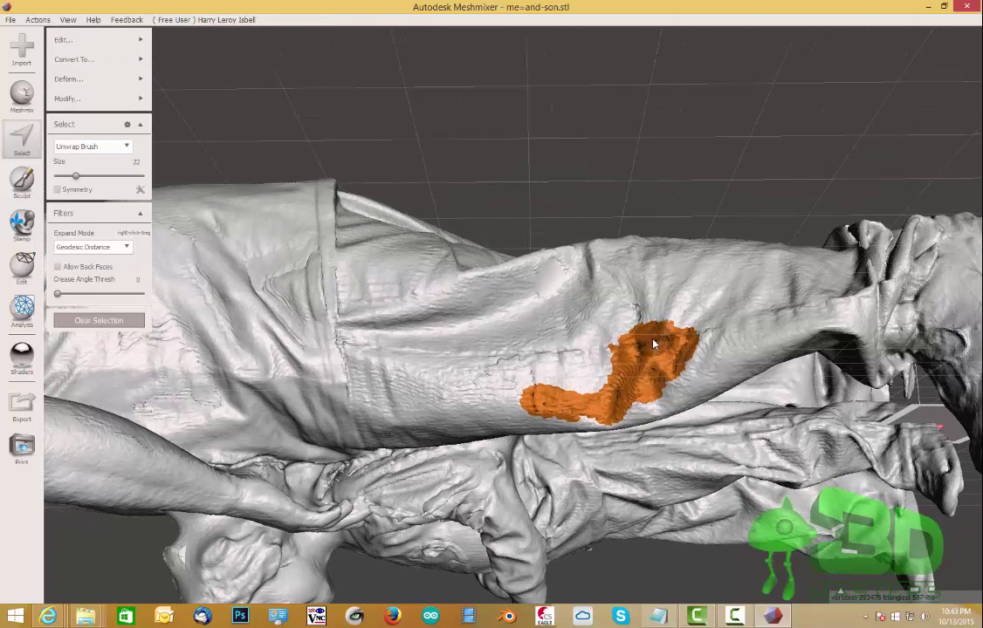
left_click(651, 347)
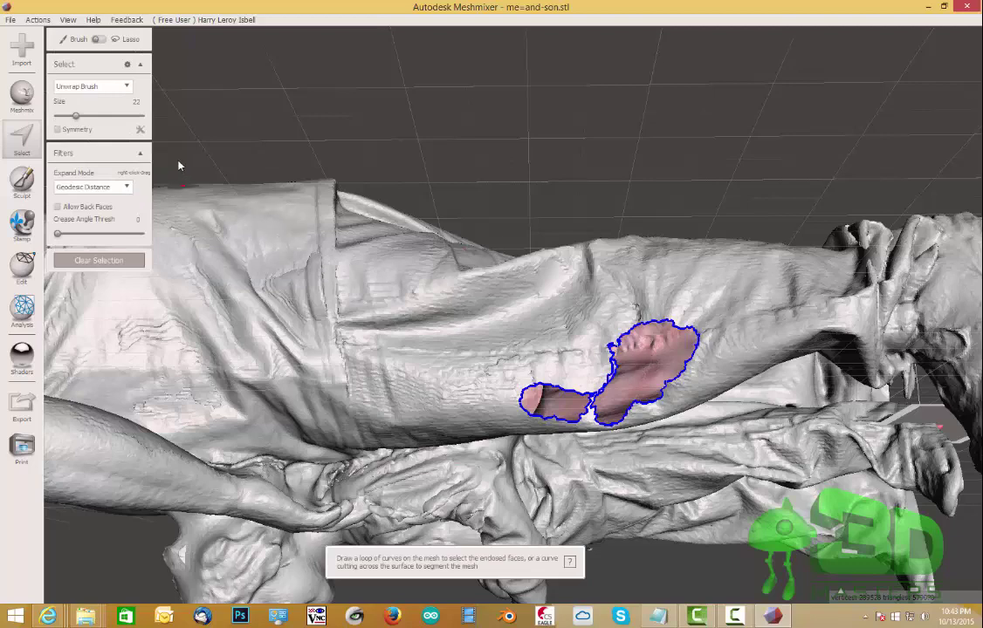
left_click(24, 312)
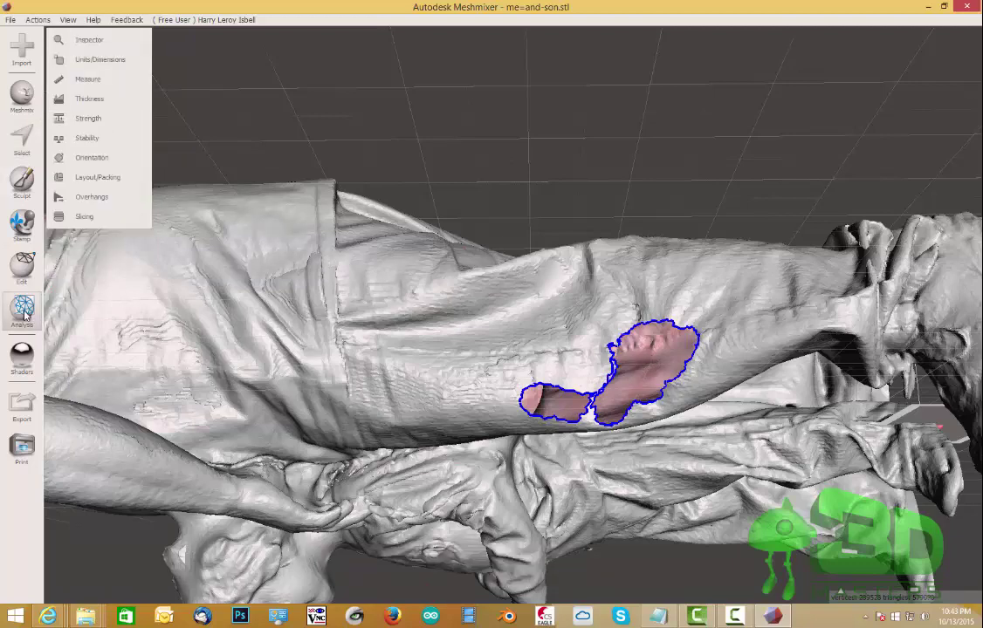
left_click(116, 40)
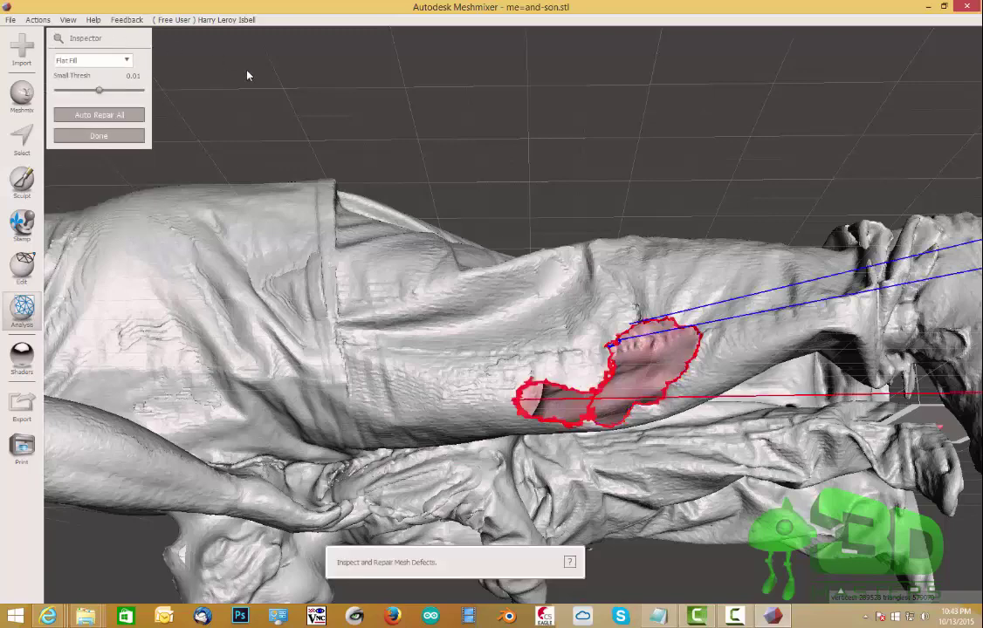
left_click(111, 117)
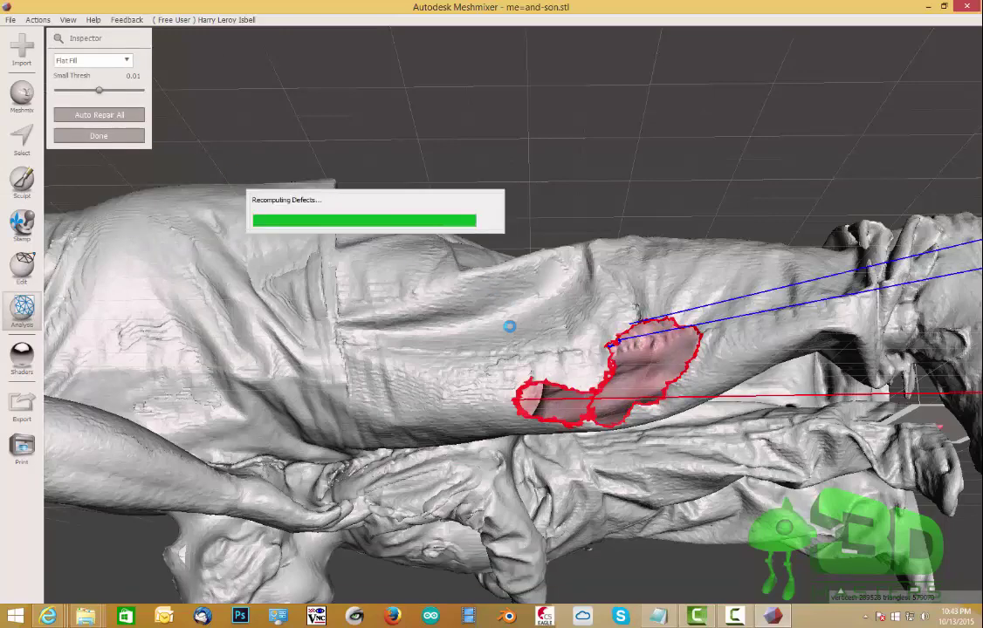
With a brush size of 16, select the raised ridges on the boy's shirt beside the man's fingertips and delete them
right_click_drag(515, 347, 559, 436)
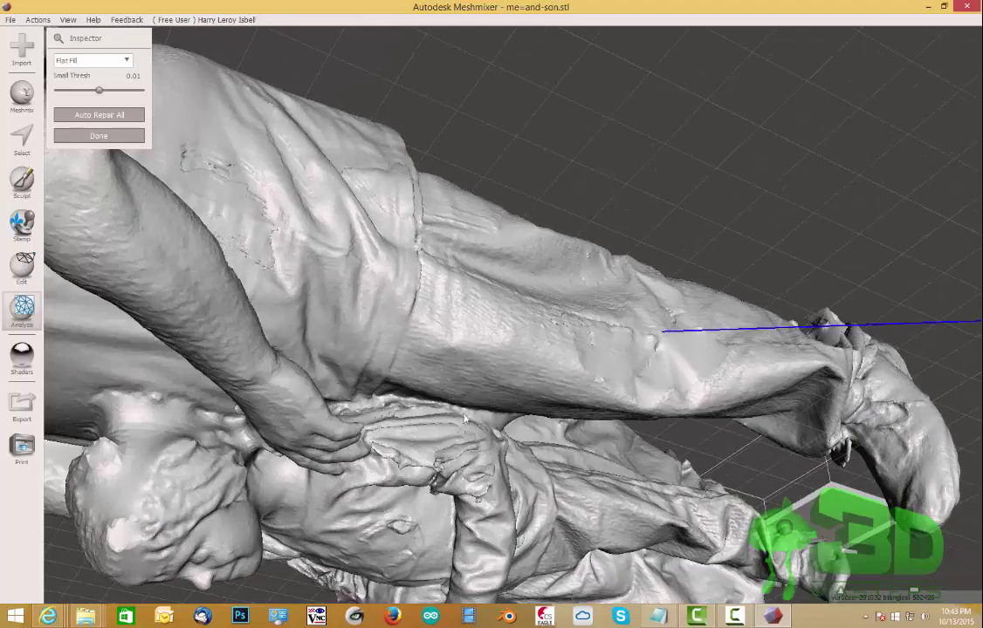
scroll(465, 420, "up", 5)
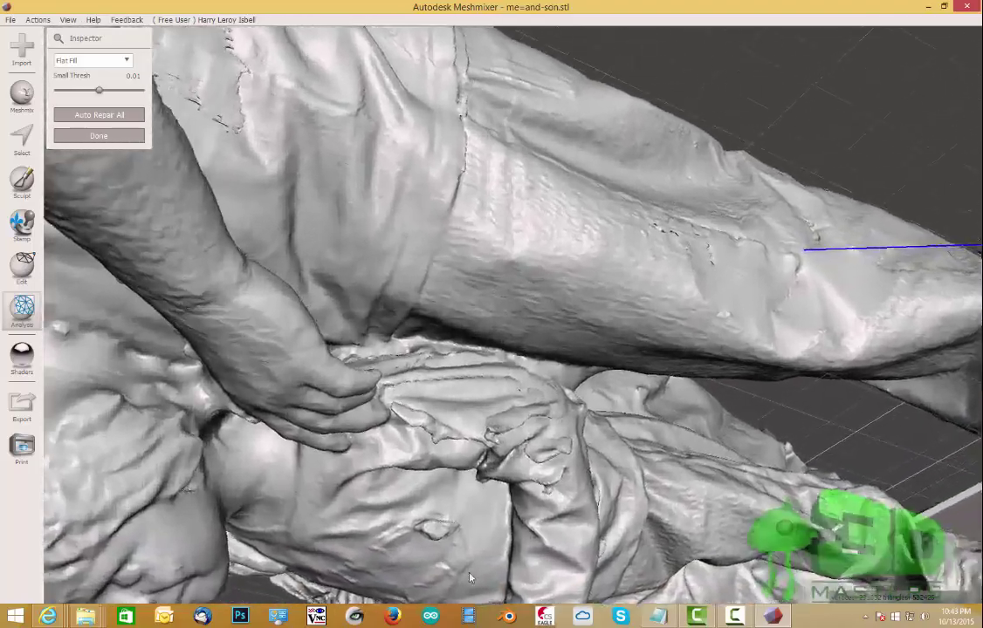
right_click_drag(470, 577, 371, 401)
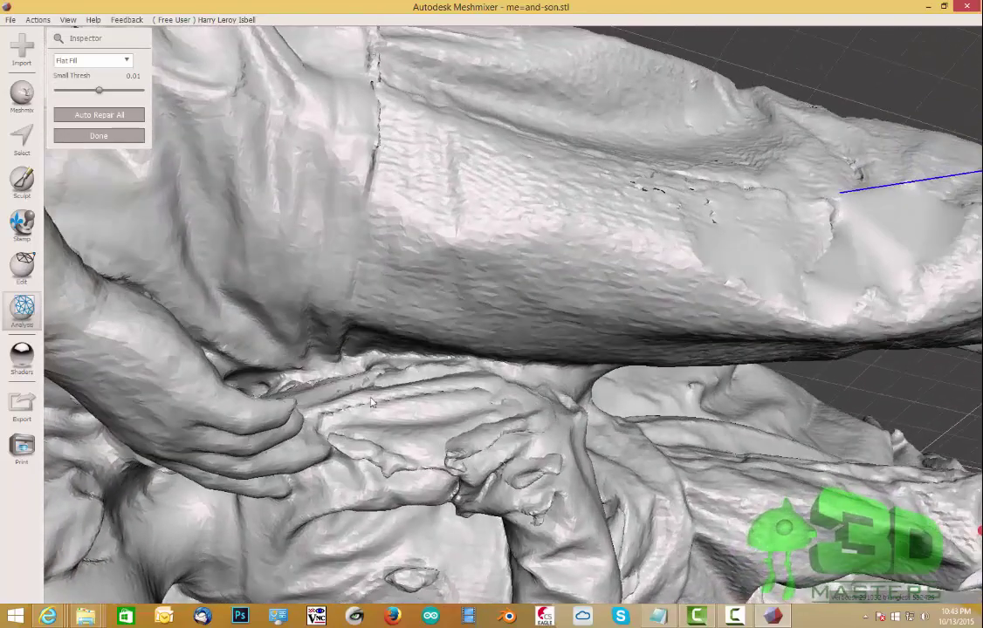
left_click(22, 138)
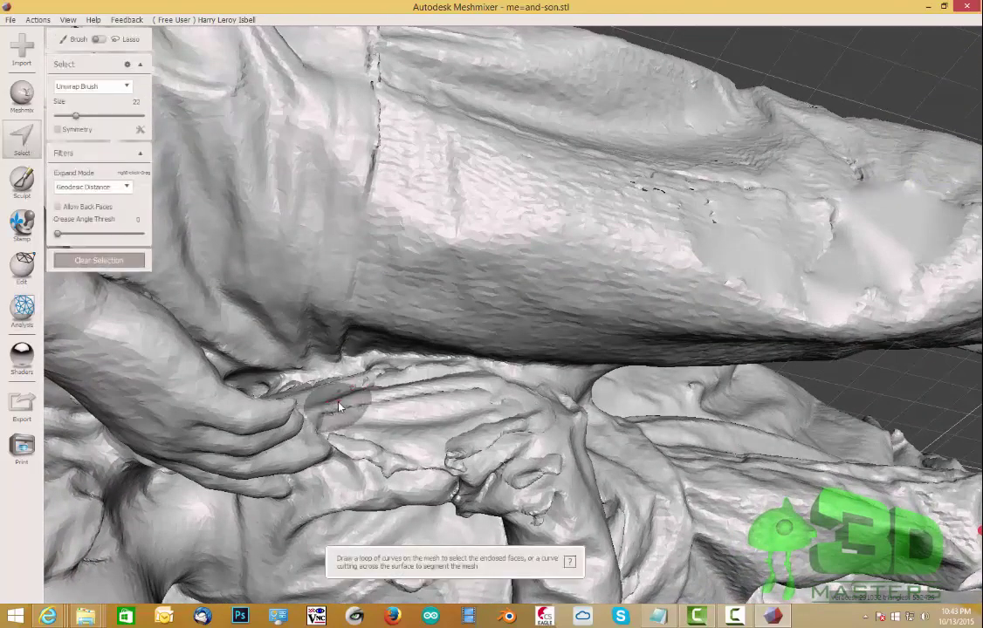
key("bracketleft")
key("bracketleft")
left_click_drag(335, 405, 446, 395)
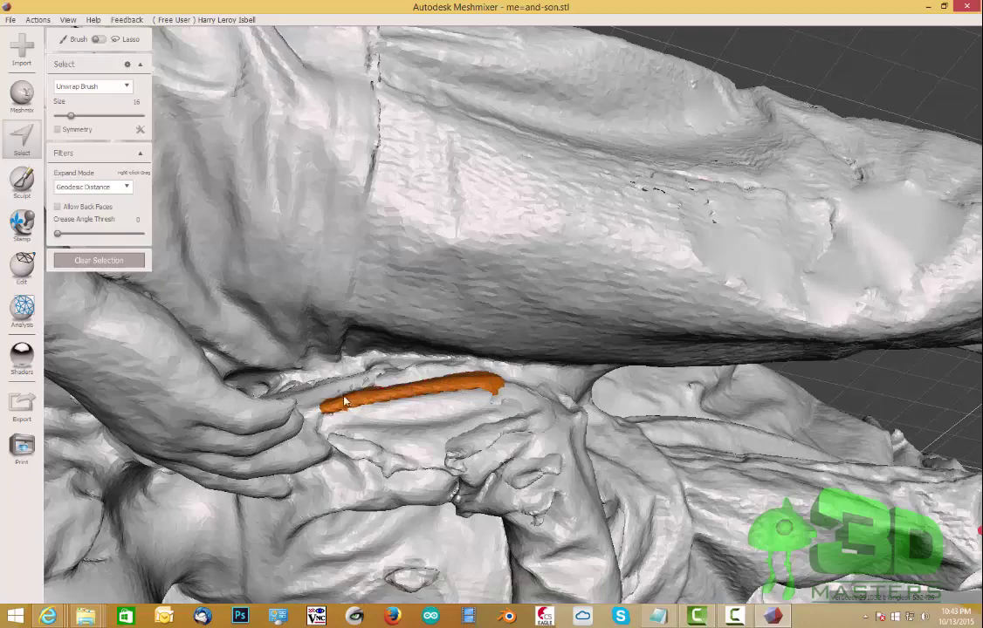
left_click_drag(345, 401, 367, 392)
right_click_drag(404, 393, 438, 392)
mouse_move(418, 433)
left_mouse_down()
mouse_move(461, 407)
mouse_move(500, 403)
left_mouse_up()
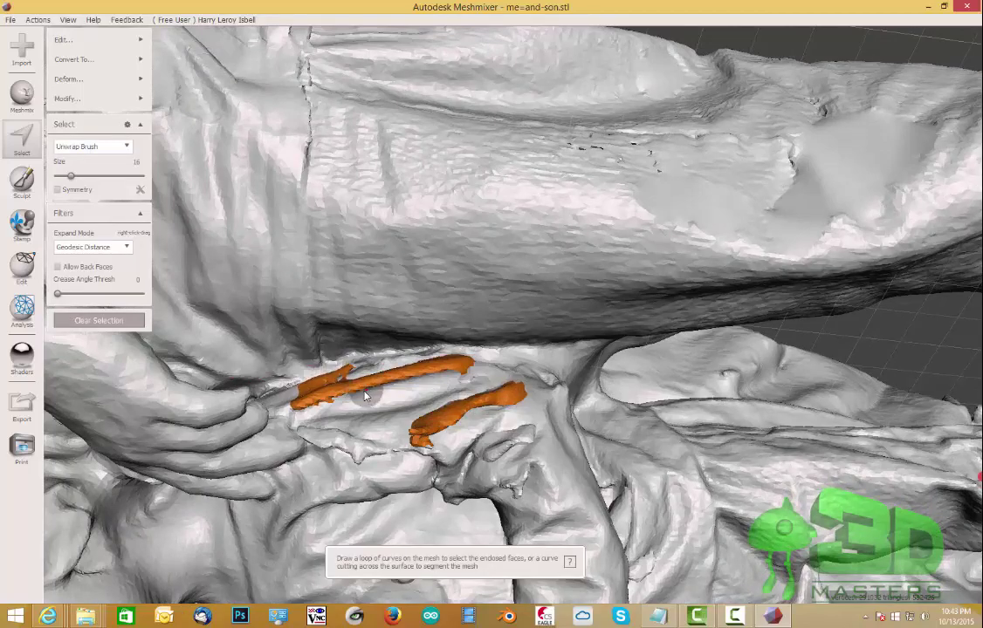
key("Delete")
Select the leftover faces around the new holes, including those on the man's adjacent trouser leg, and delete them
right_click_drag(413, 390, 329, 236)
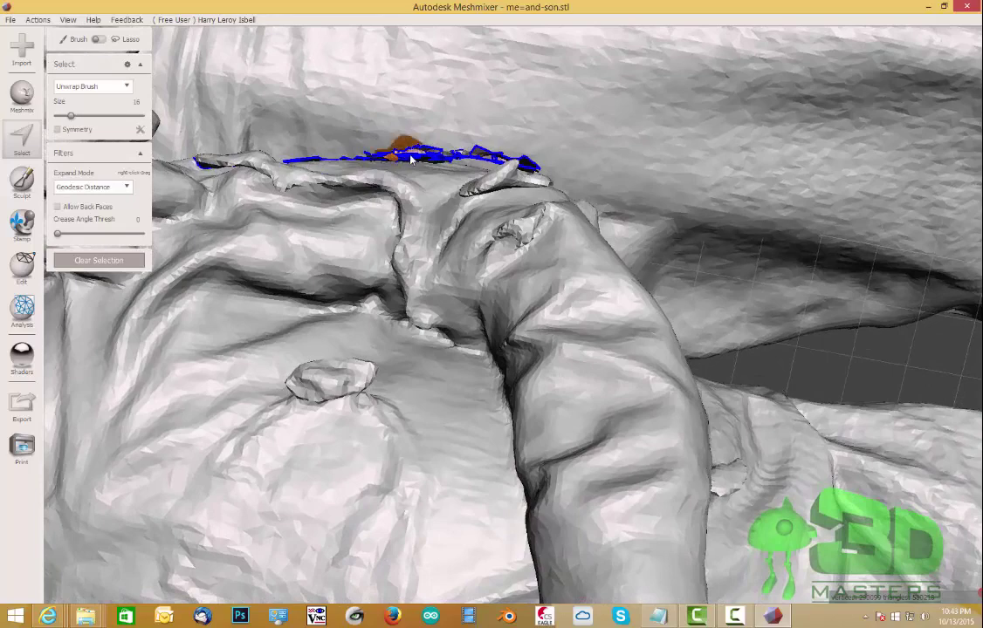
mouse_move(447, 163)
left_mouse_down()
mouse_move(432, 150)
mouse_move(441, 147)
left_mouse_up()
right_click_drag(441, 147, 322, 178)
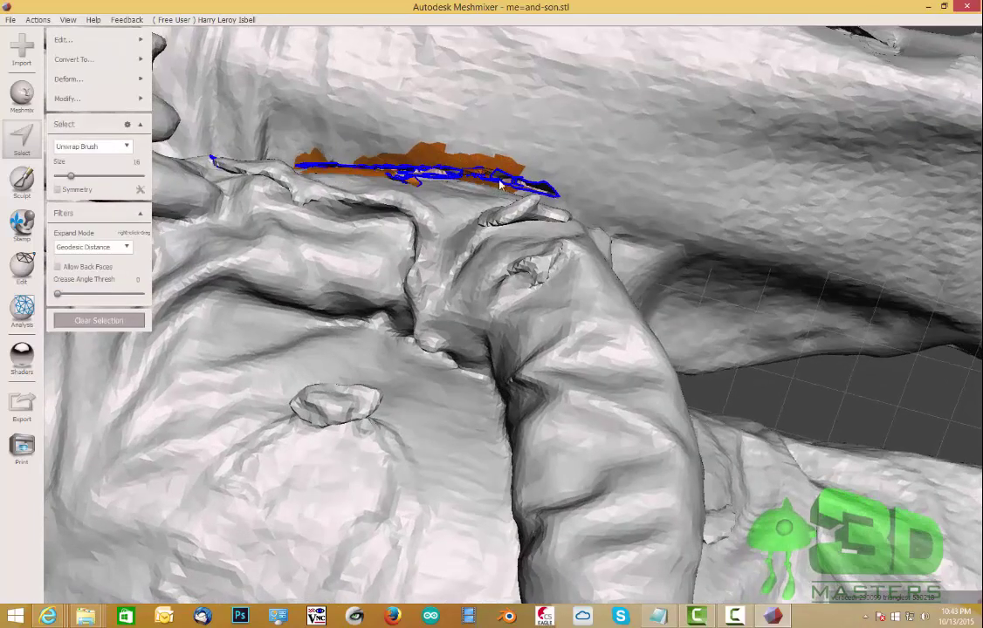
right_click_drag(499, 184, 498, 235)
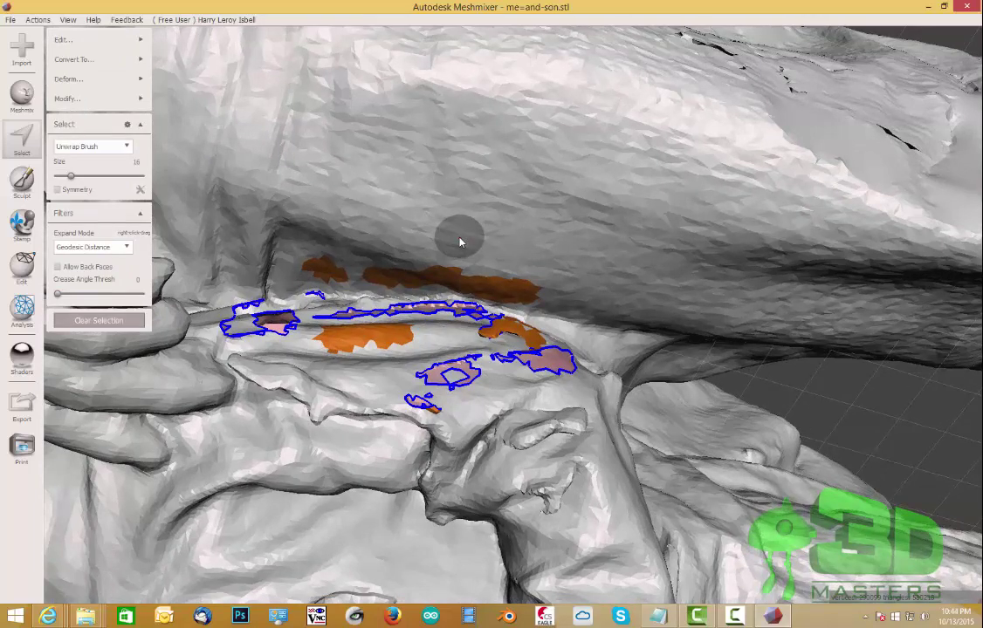
key("Delete")
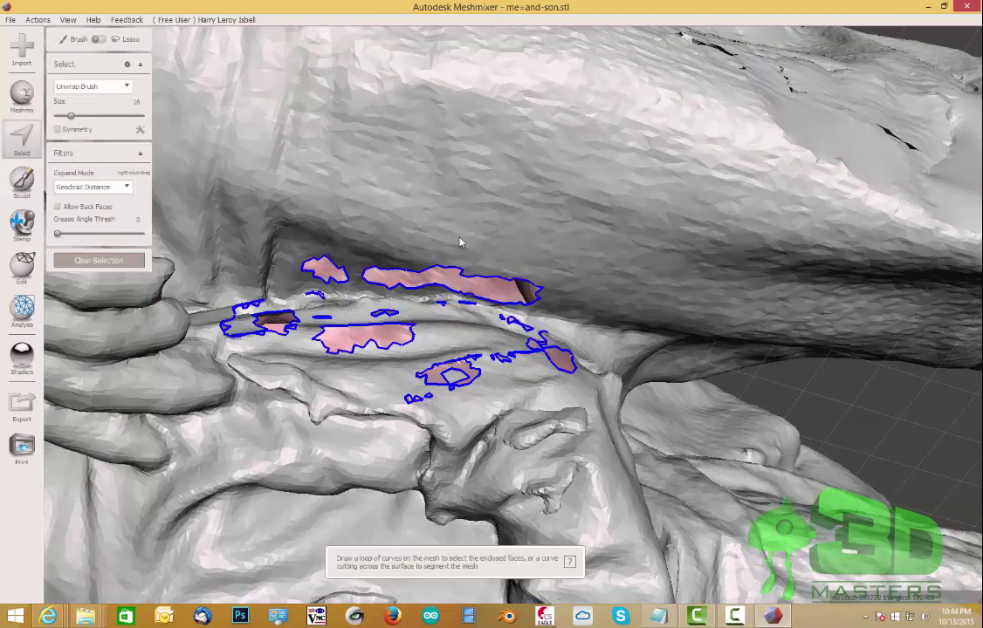
Close the holes between the boy's shirt and the man's trouser leg with Inspector's Auto Repair All using Flat Fill
left_click(26, 301)
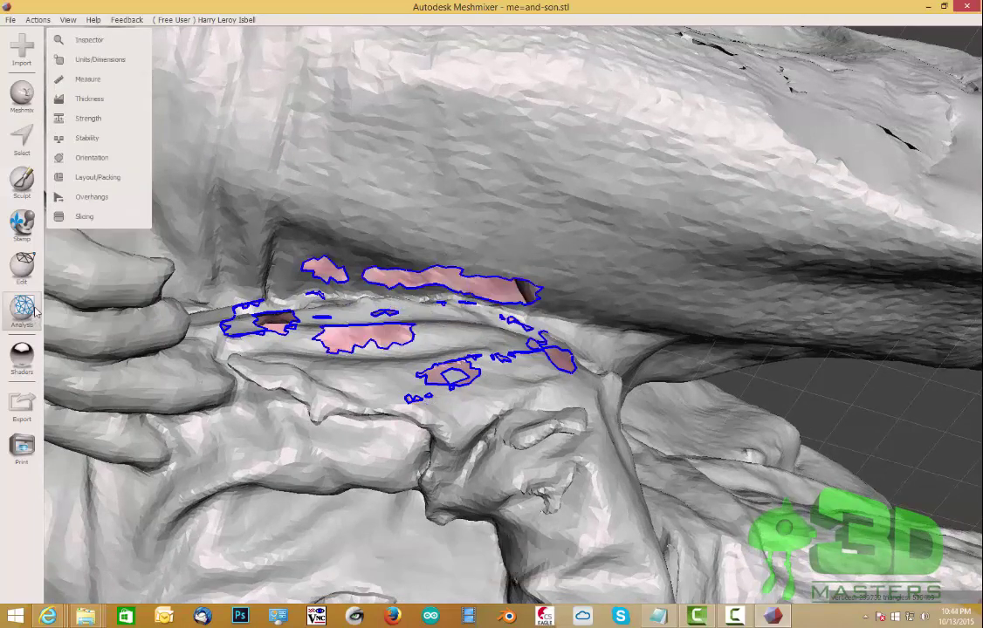
left_click(102, 41)
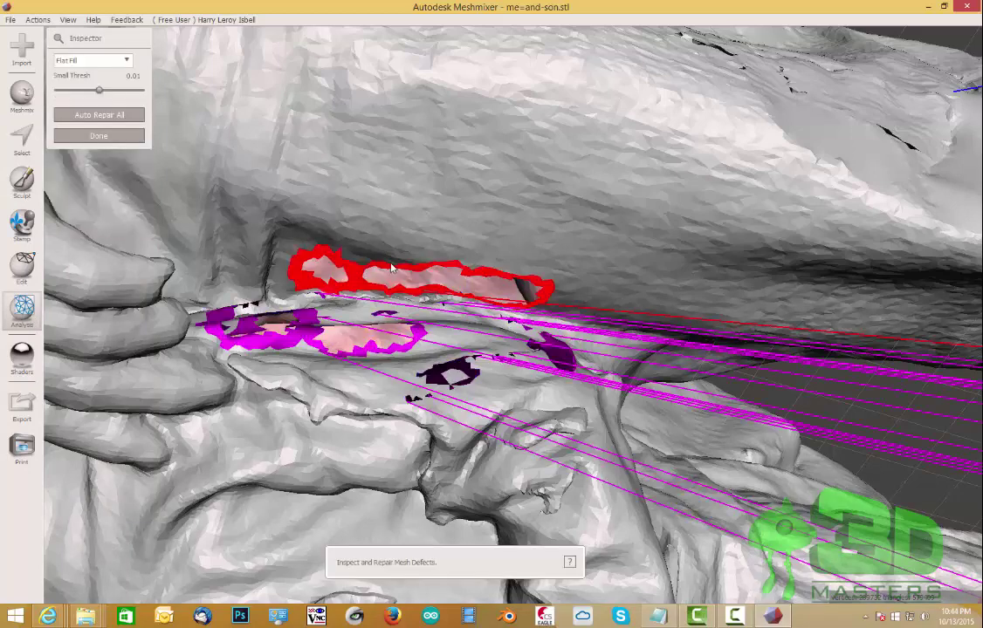
left_click(113, 115)
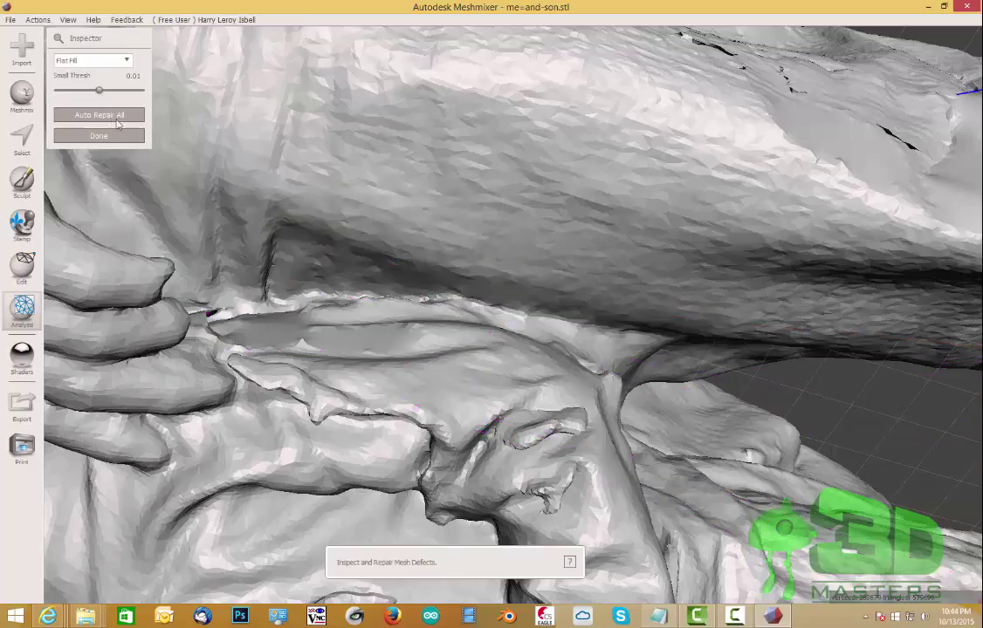
Select the jagged pit and the raised flap at the upper end of the boy's sleeve and delete both
right_click_drag(366, 314, 479, 253)
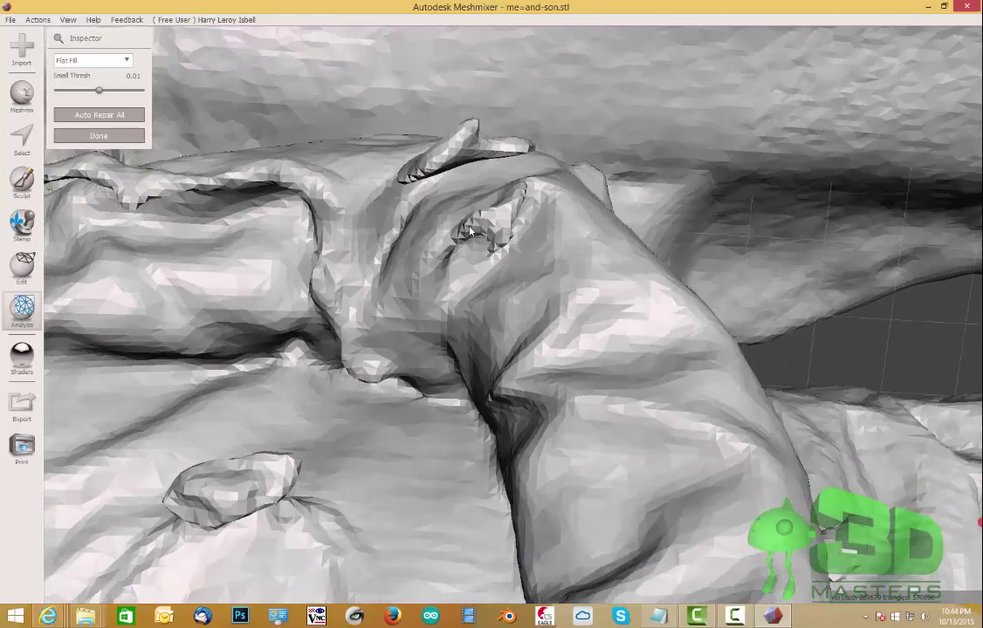
left_click(22, 135)
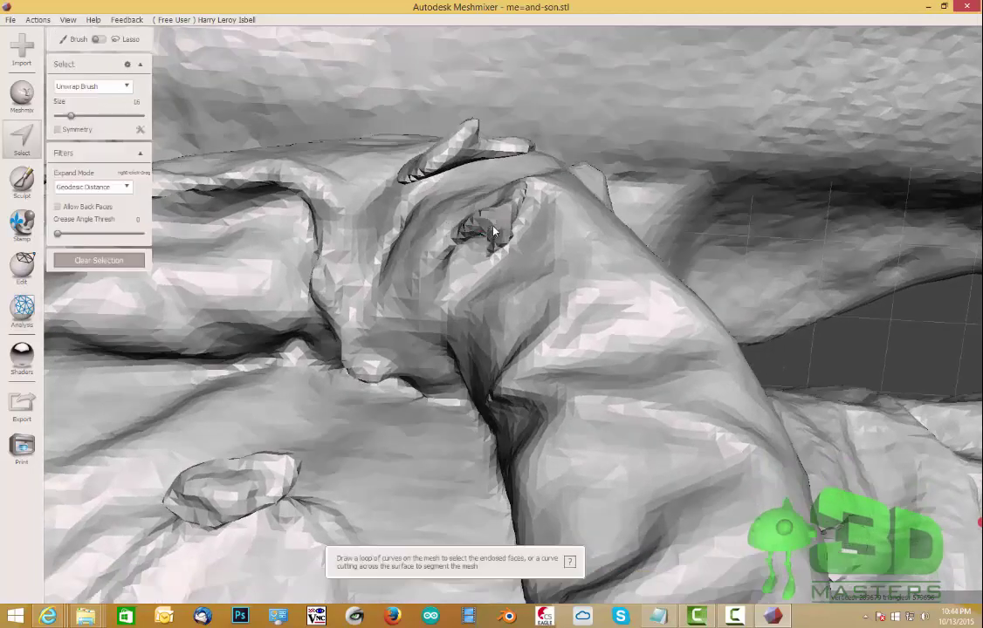
left_click_drag(485, 234, 515, 211)
mouse_move(409, 168)
left_mouse_down()
mouse_move(515, 144)
mouse_move(503, 155)
left_mouse_up()
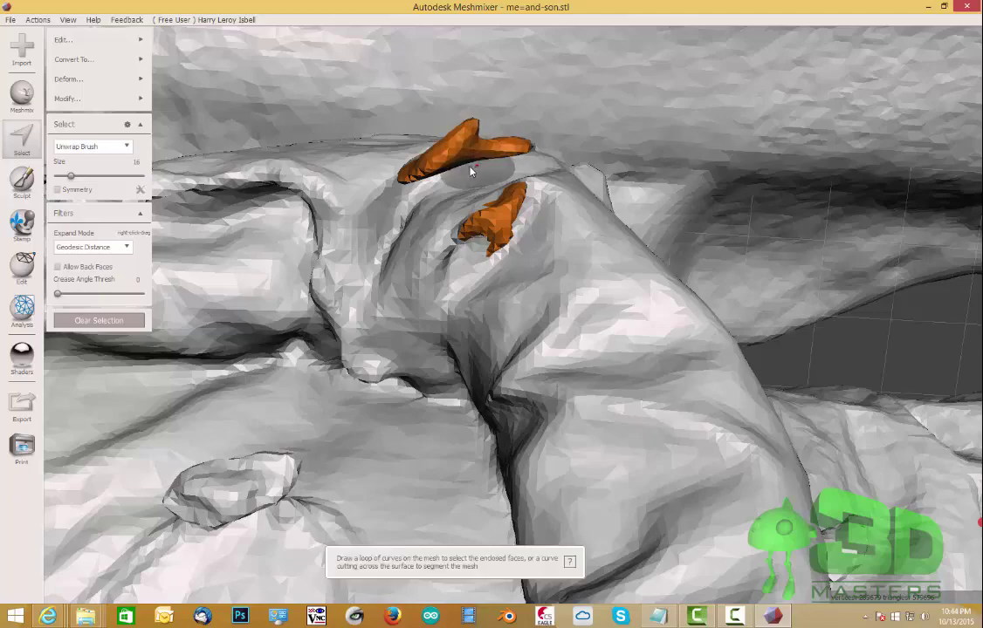
key("Delete")
Close the openings at the upper end of the boy's sleeve with Inspector's Auto Repair All using Flat Fill
right_click_drag(467, 172, 437, 162)
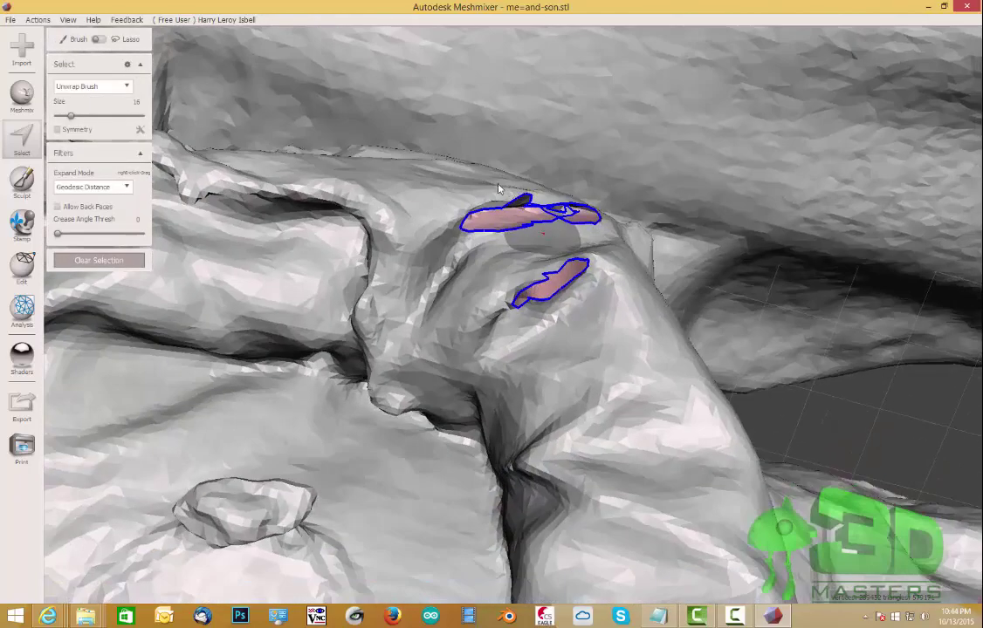
left_click(22, 308)
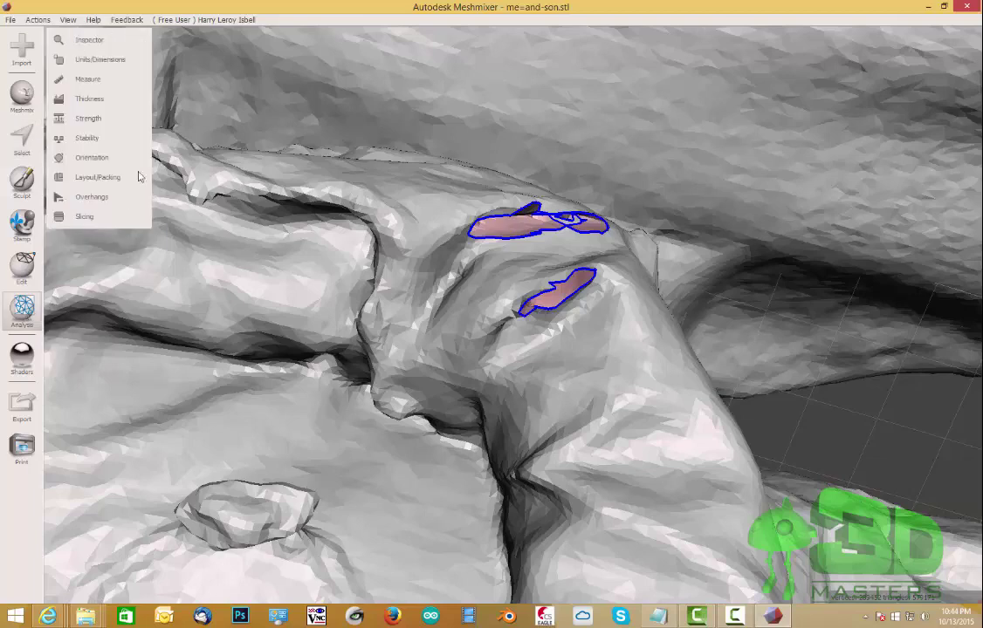
left_click(105, 40)
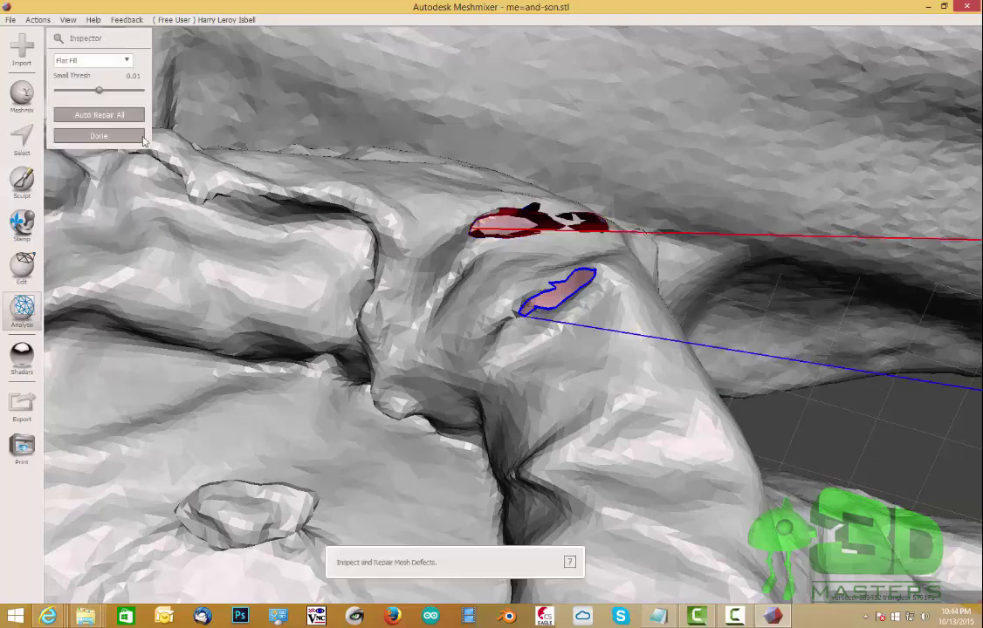
left_click(121, 116)
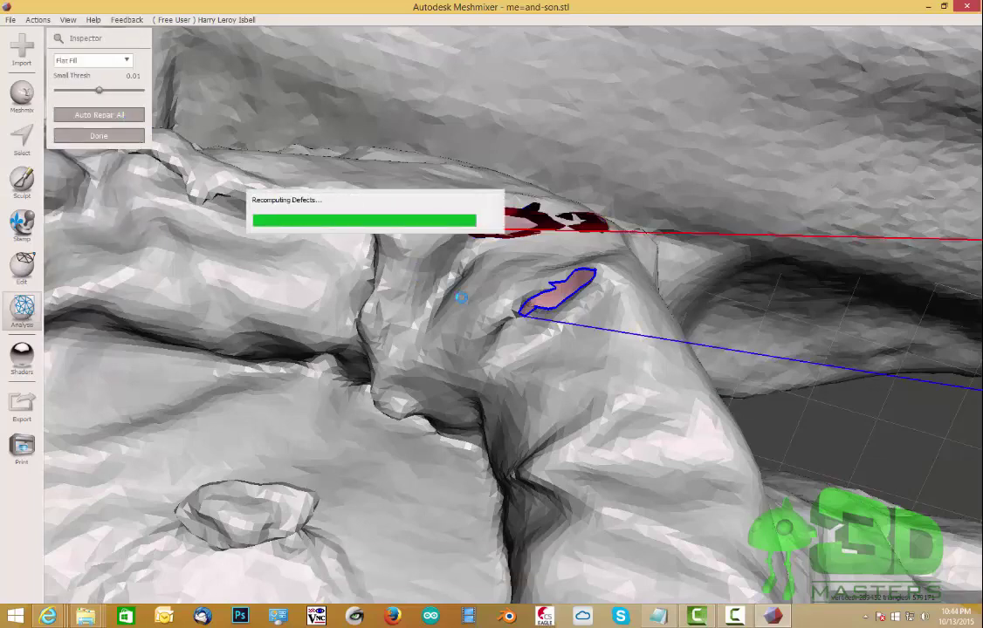
Select the raised oval lump on the boy's shirt beside his arm and delete it
right_click_drag(542, 291, 451, 237)
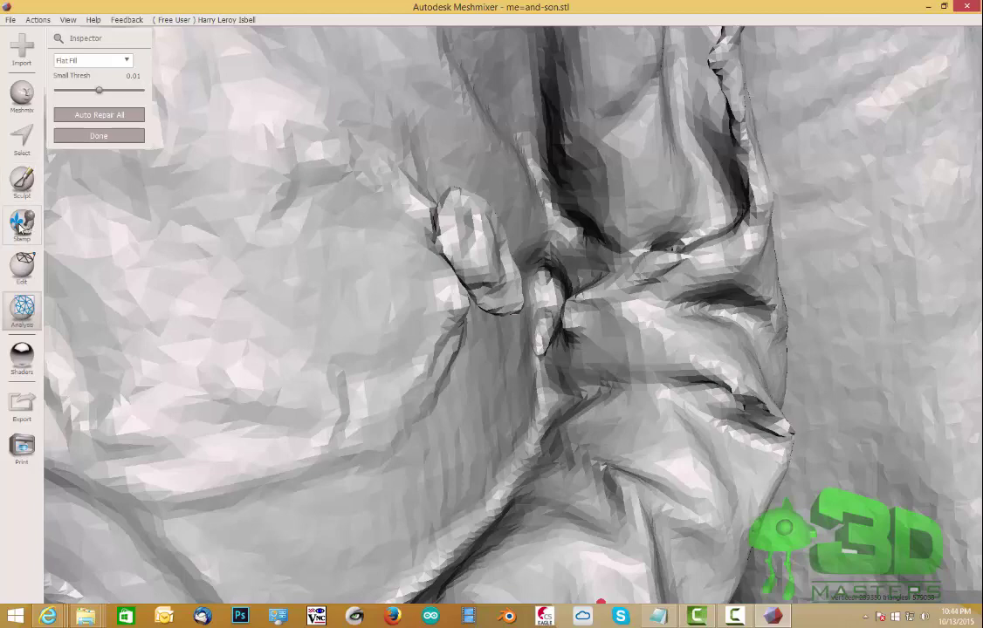
left_click(22, 138)
mouse_move(432, 253)
left_mouse_down()
mouse_move(466, 237)
mouse_move(503, 285)
mouse_move(474, 227)
mouse_move(476, 249)
mouse_move(342, 196)
left_mouse_up()
mouse_move(479, 285)
left_mouse_down()
mouse_move(423, 250)
mouse_move(466, 257)
left_mouse_up()
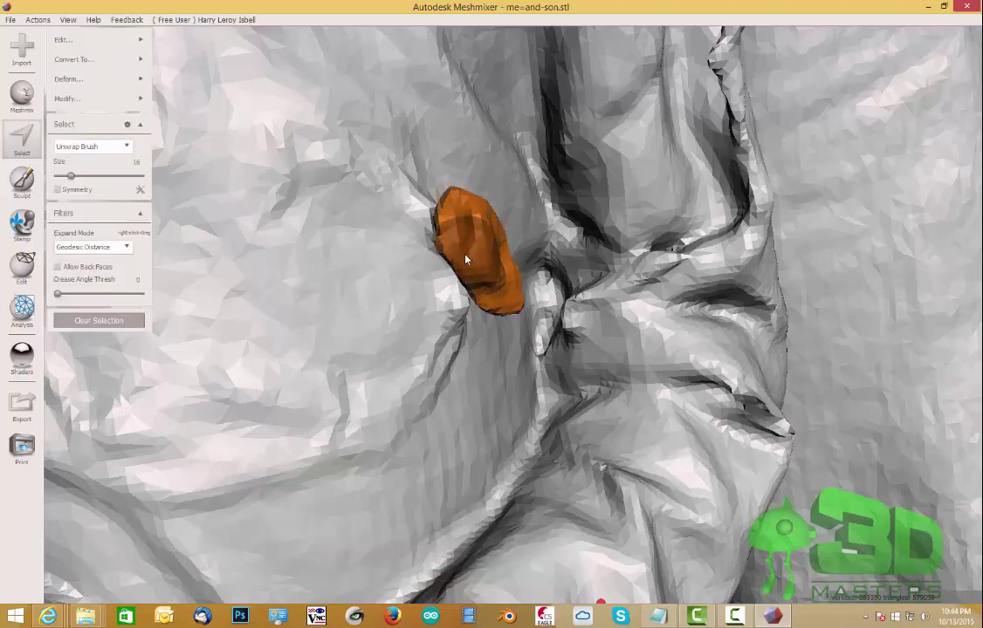
key("Delete")
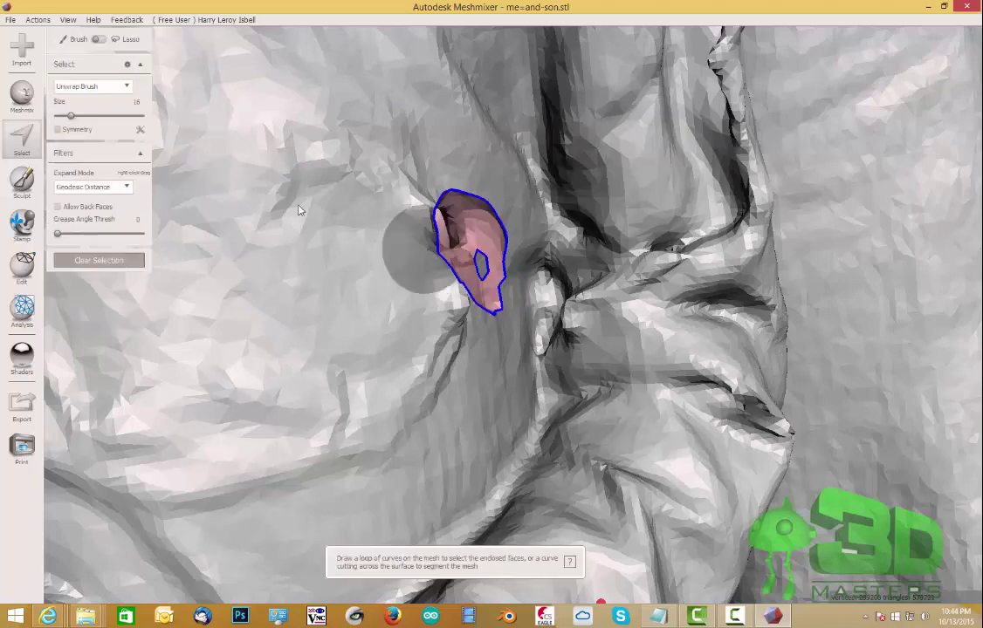
Close the oval hole in the boy's shirt with Inspector's Auto Repair All using Flat Fill
right_click_drag(384, 223, 210, 158)
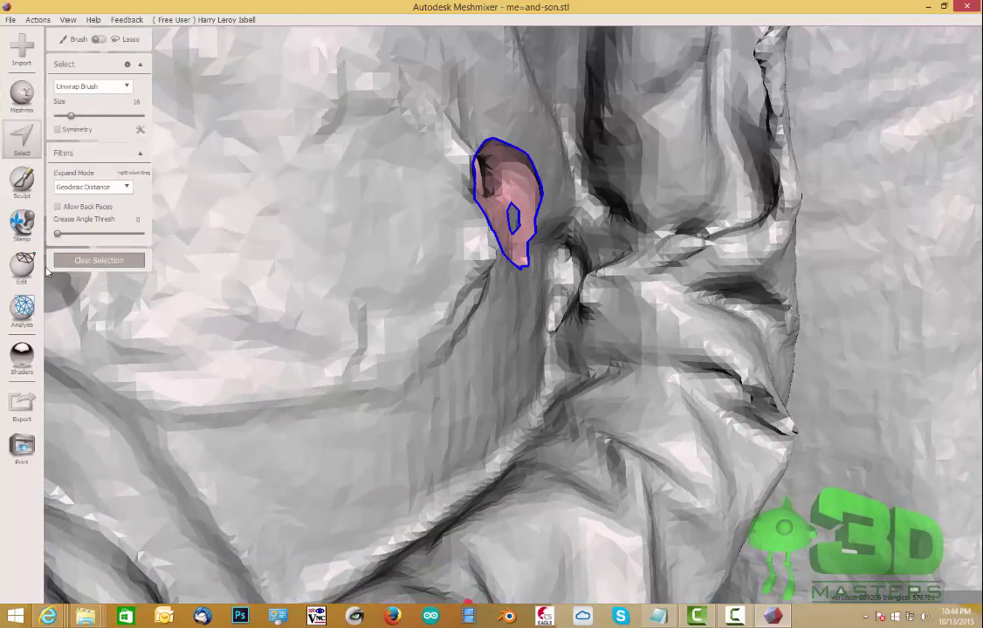
left_click(23, 309)
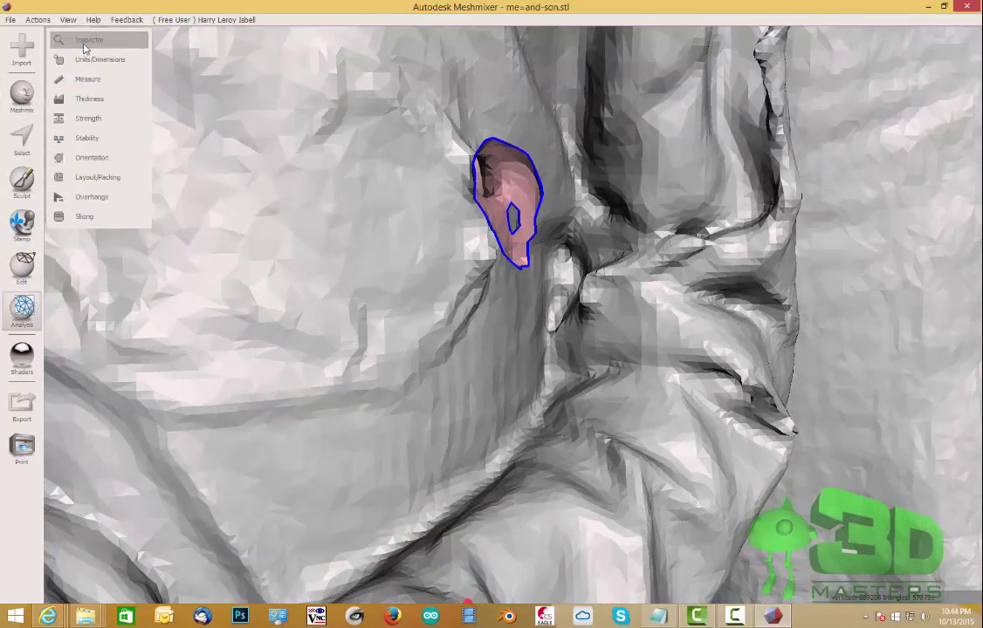
left_click(84, 41)
left_click(134, 119)
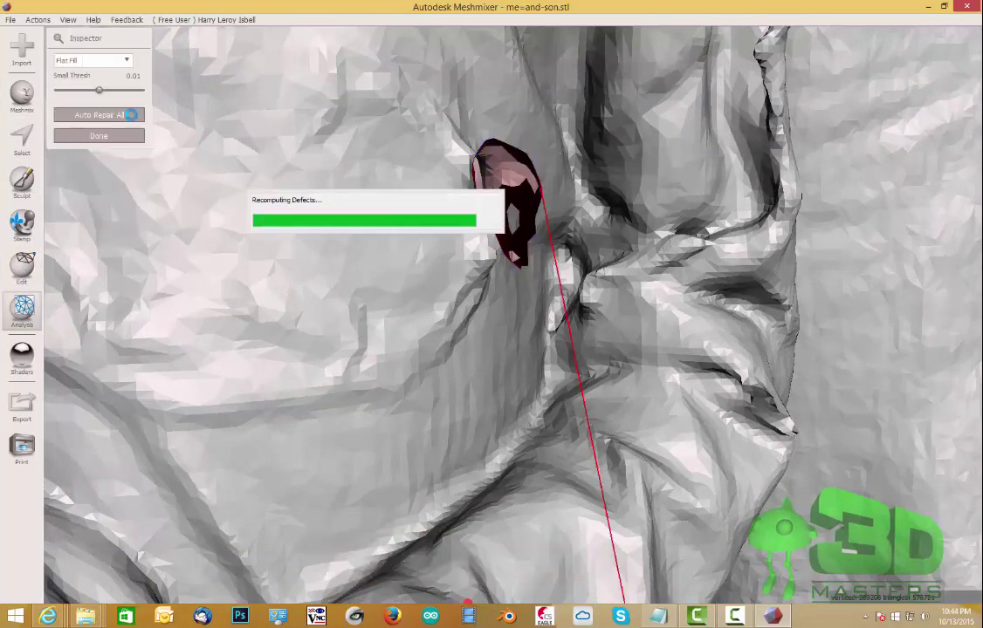
Select the smooth filled patch on the boy's shirt beside his arm, down to its pointed end, and delete it
right_click_drag(271, 200, 546, 179)
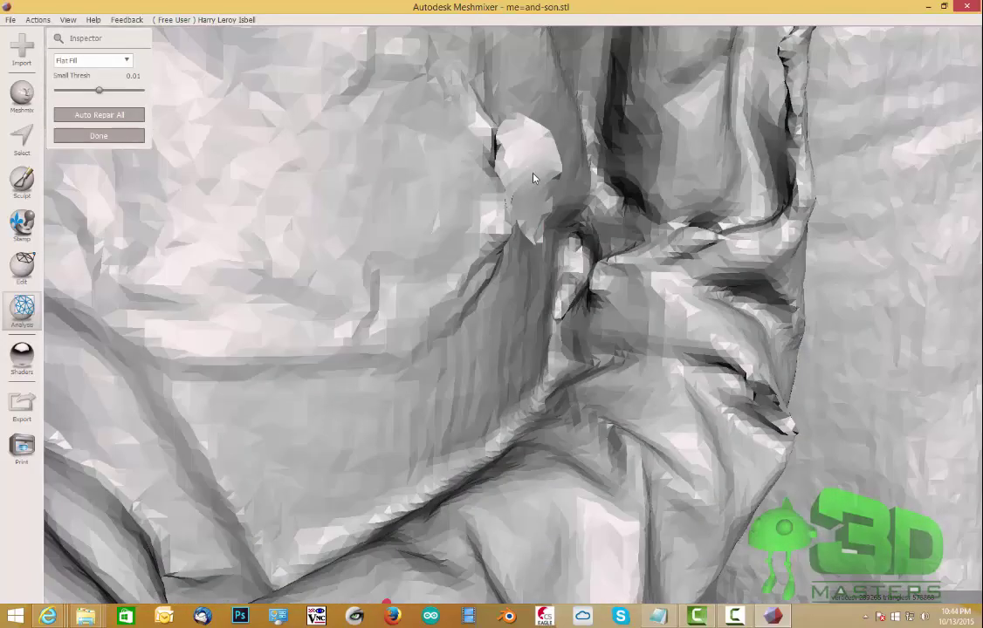
left_click(22, 132)
left_click(533, 161)
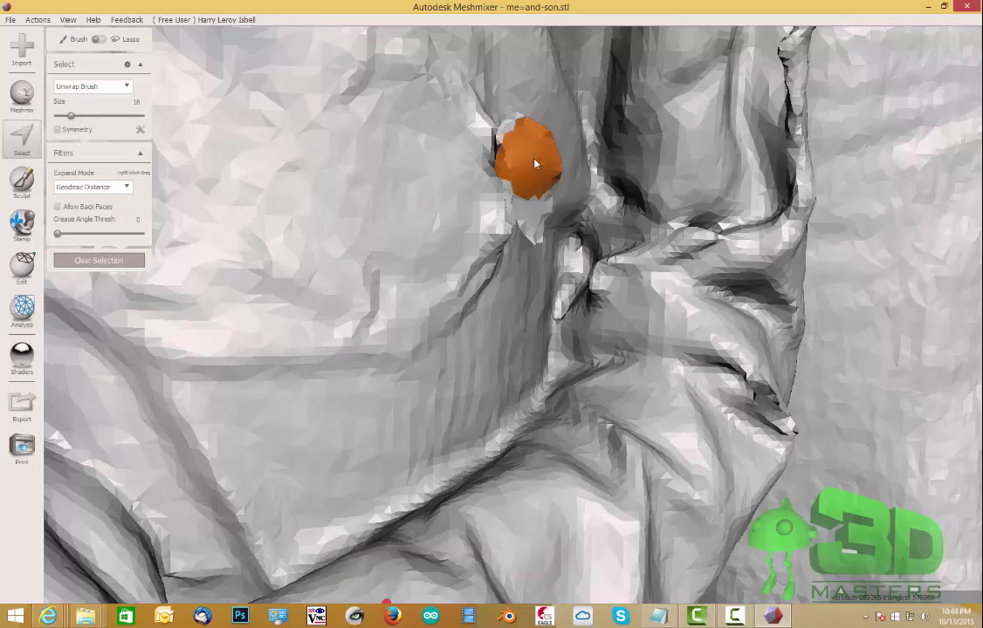
left_click_drag(532, 177, 537, 211)
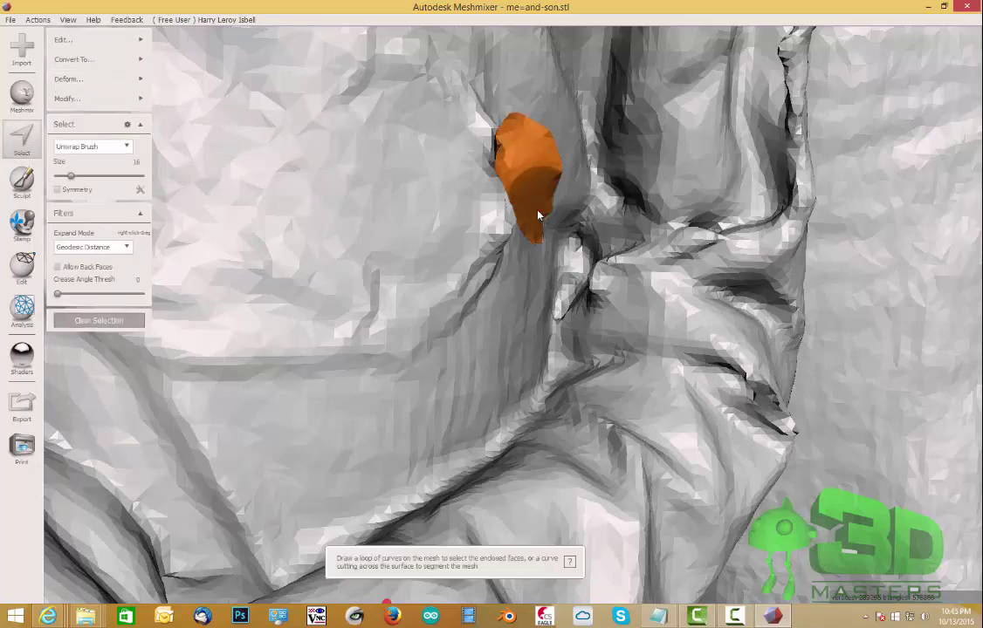
key("Delete")
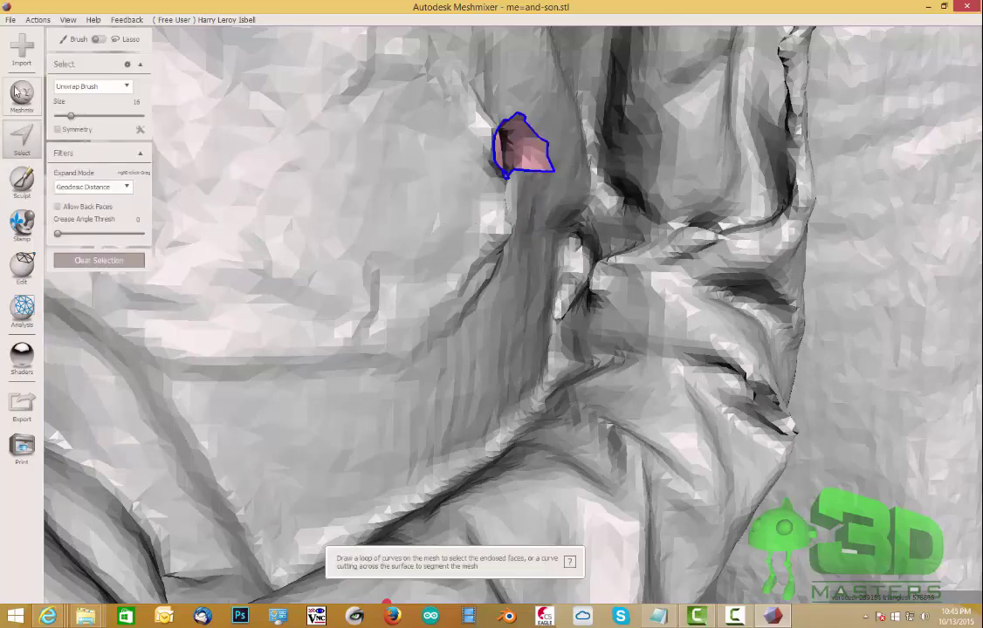
Close the hole in the boy's shirt beside his arm with Inspector's Auto Repair All using Flat Fill
left_click(23, 307)
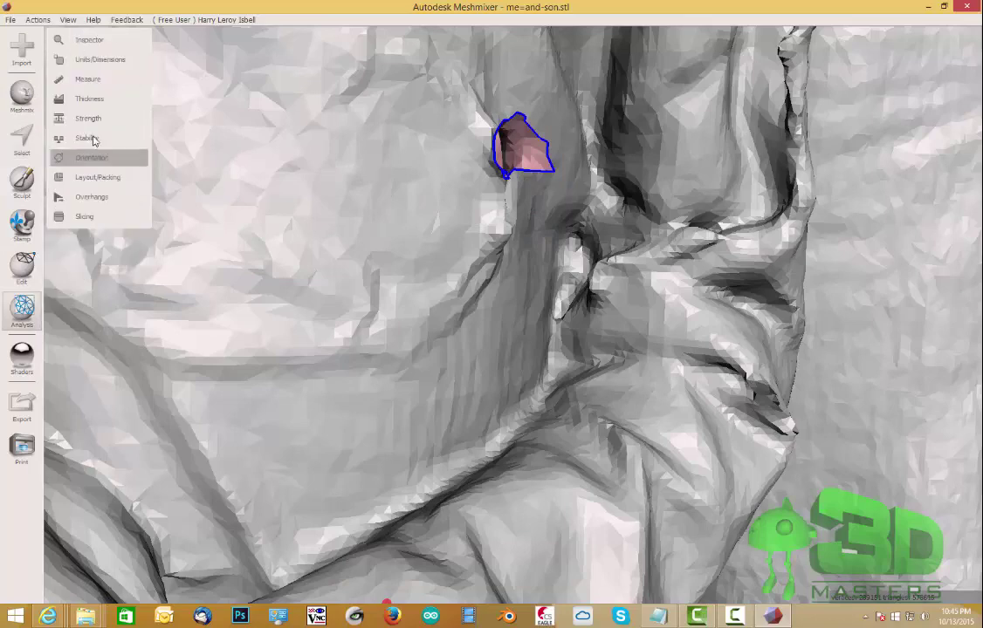
left_click(99, 41)
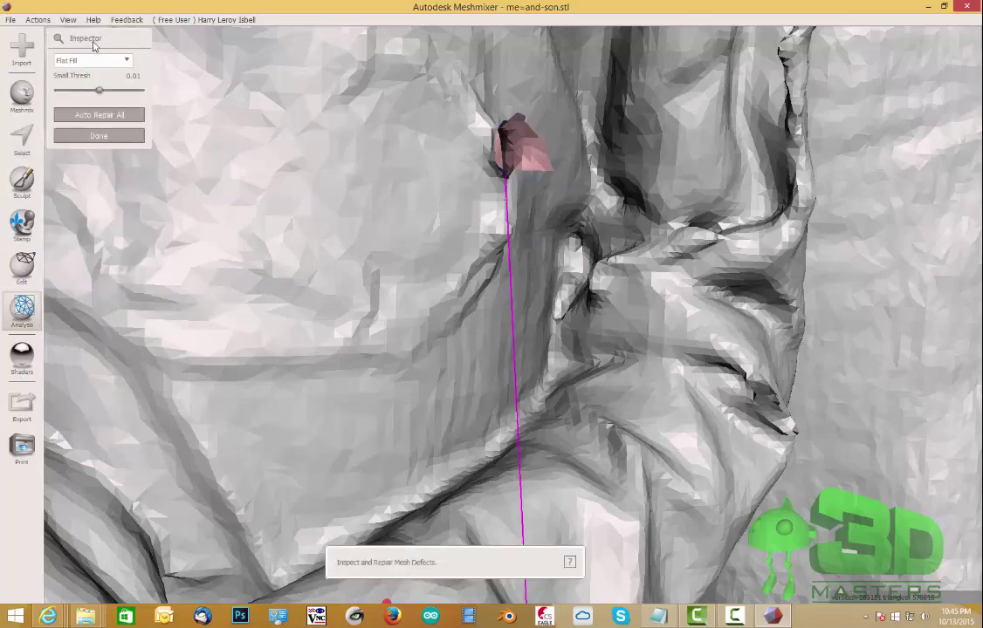
left_click(126, 115)
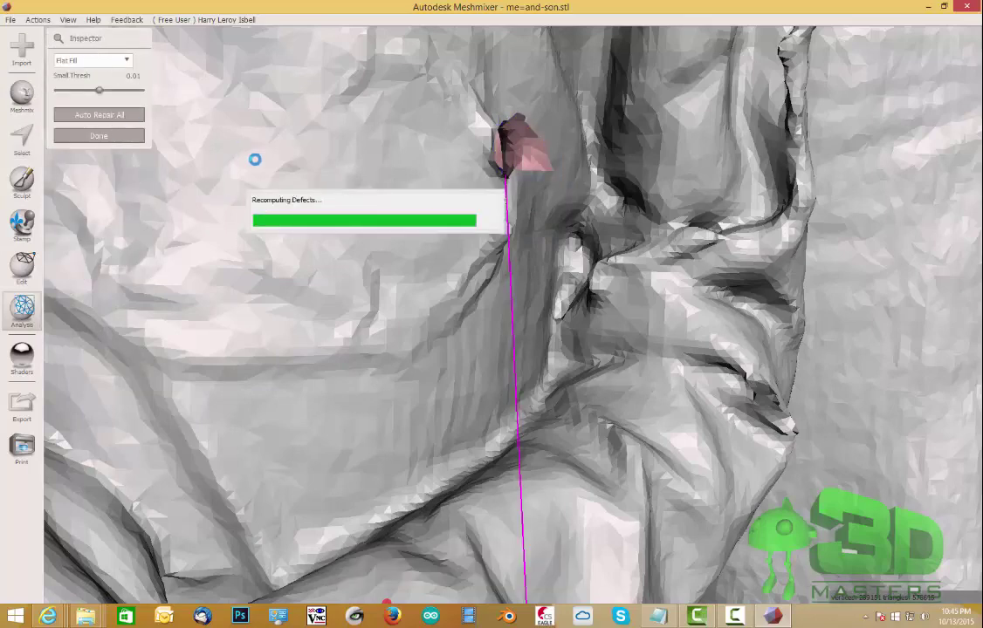
right_click_drag(488, 168, 385, 139)
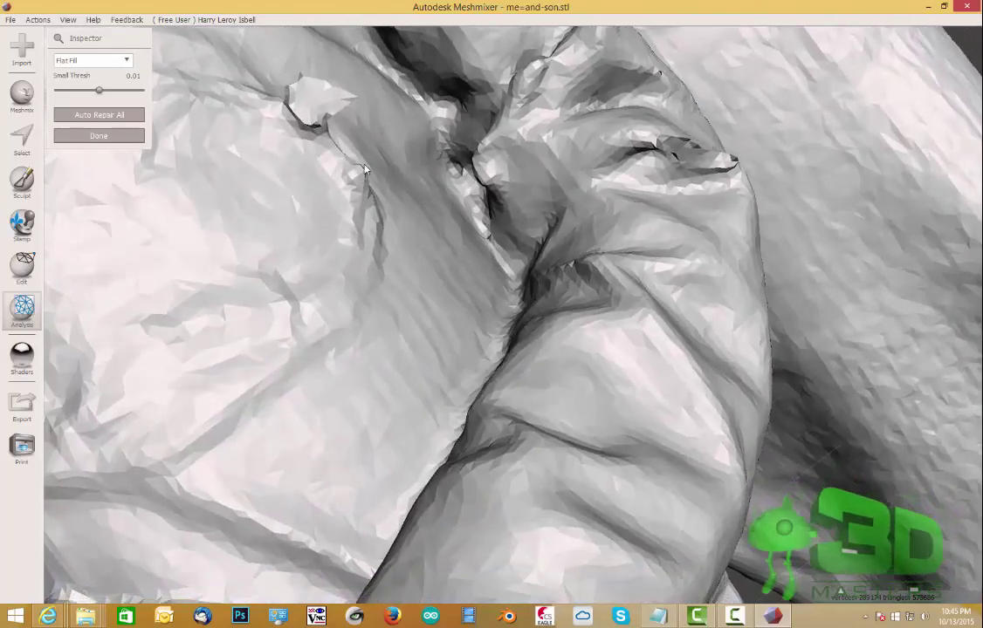
Select the ragged ridge along the boy's upper sleeve, just below the father's fingertips, and delete it
scroll(480, 228, "down", 10)
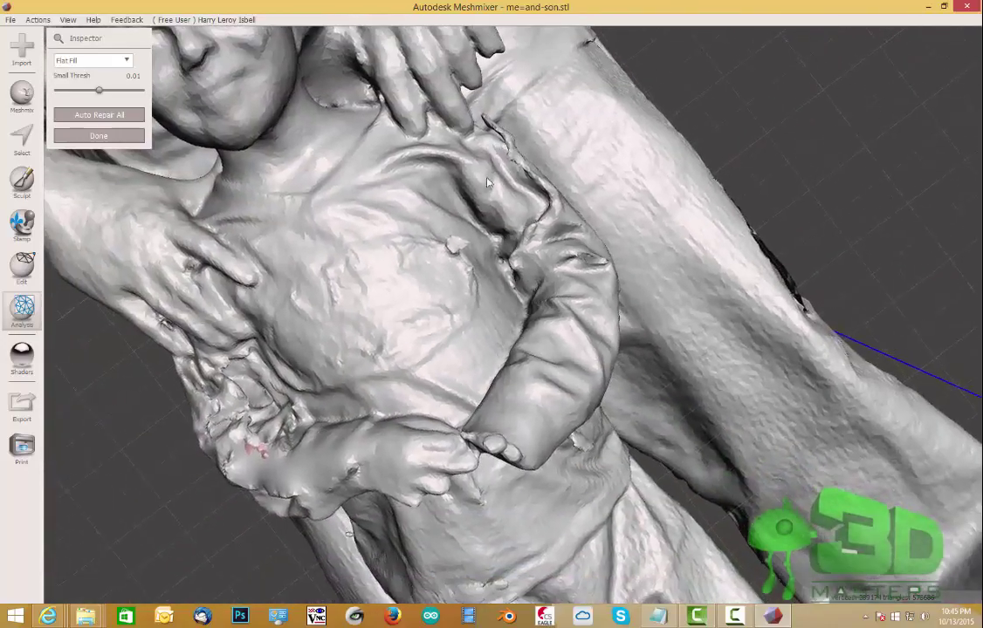
right_click_drag(487, 182, 555, 190)
right_click_drag(480, 210, 482, 347)
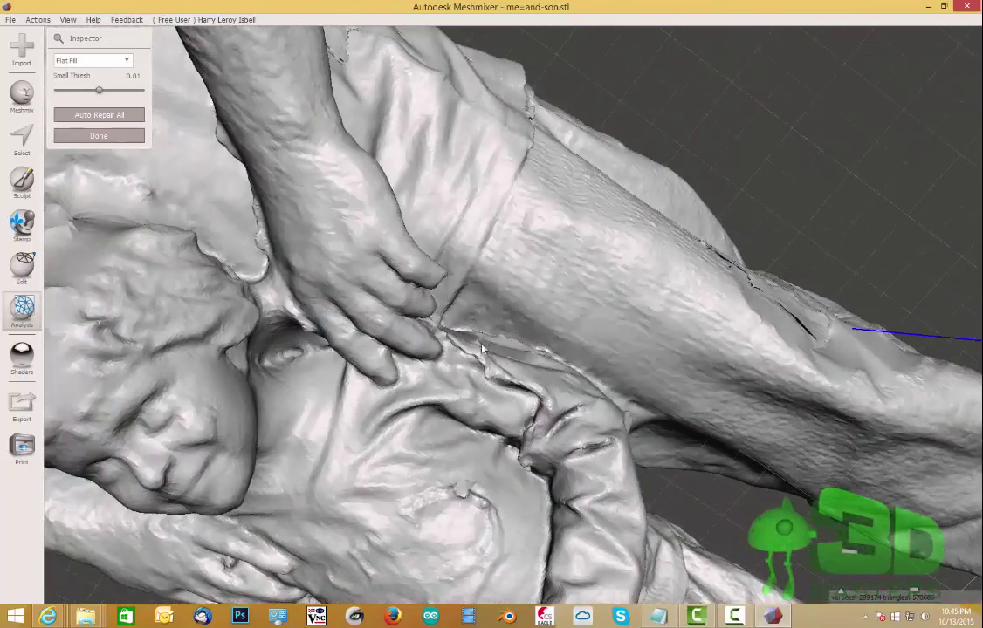
left_click(32, 144)
left_click_drag(449, 336, 555, 404)
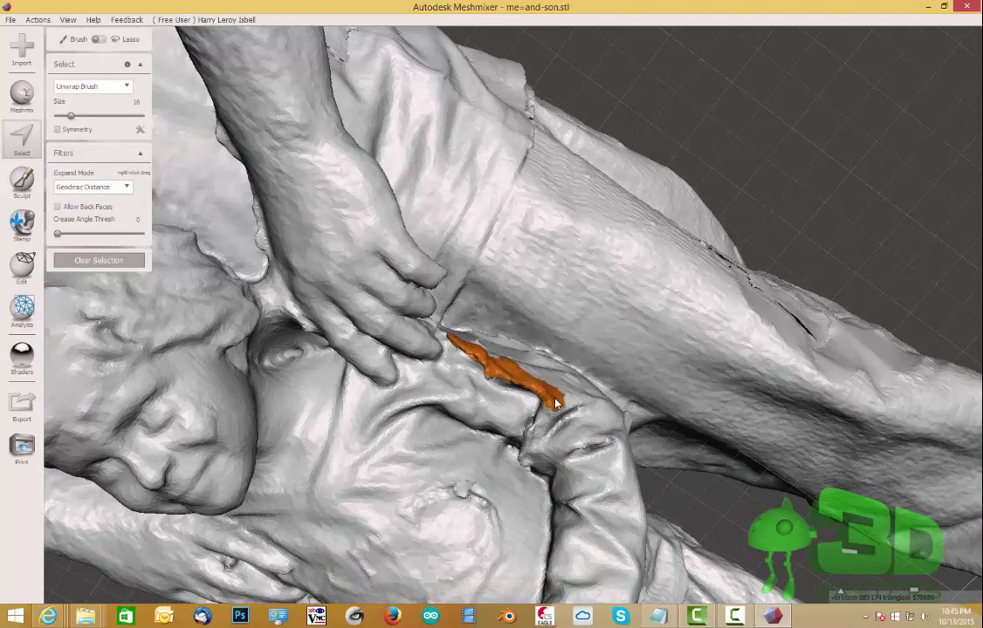
right_click_drag(548, 382, 524, 431)
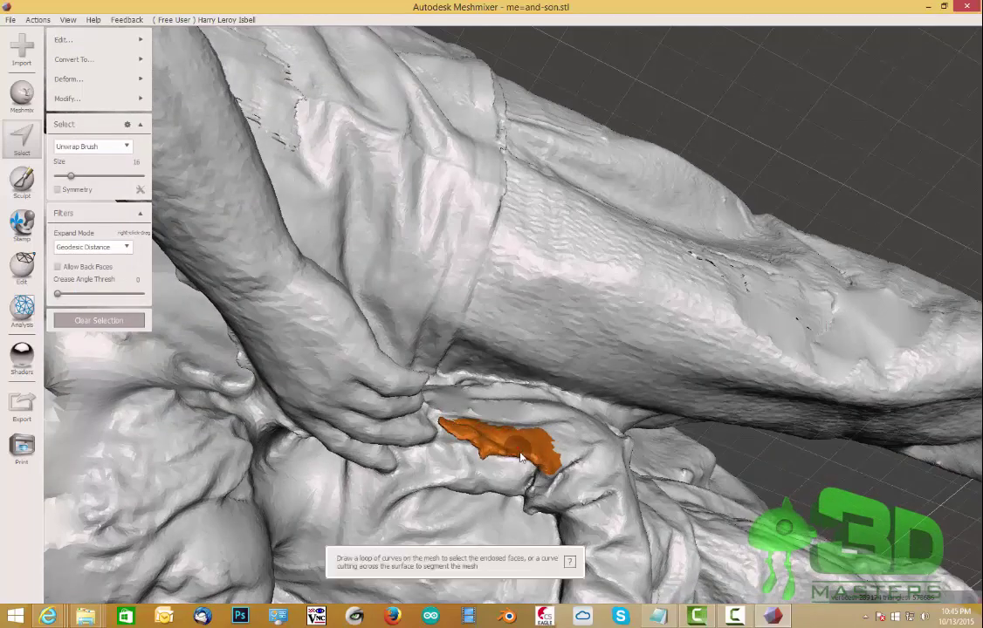
key("Delete")
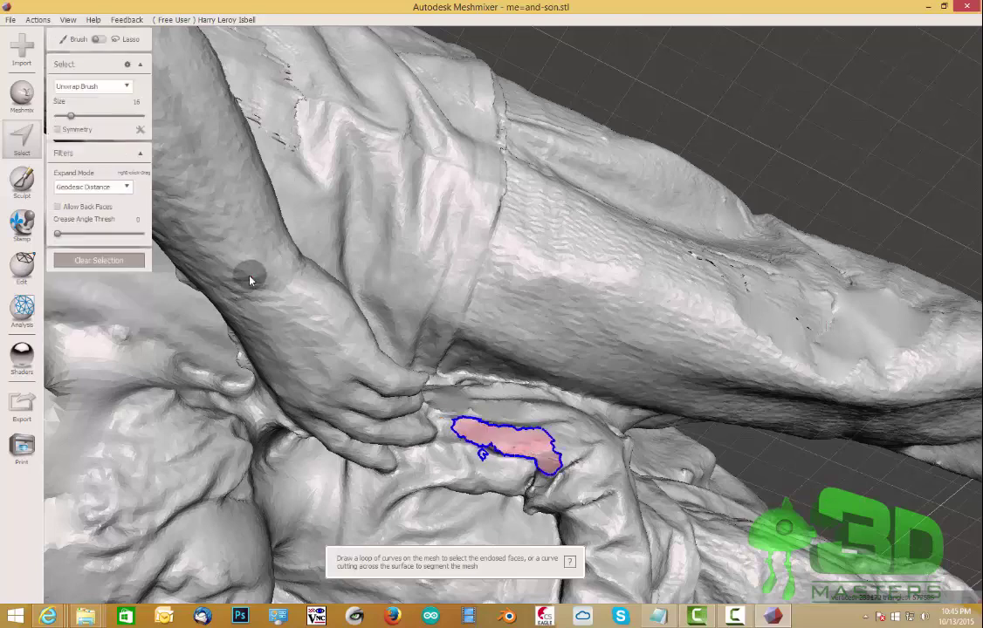
Close the openings along the boy's upper sleeve with Inspector's Auto Repair All using Flat Fill
left_click(23, 309)
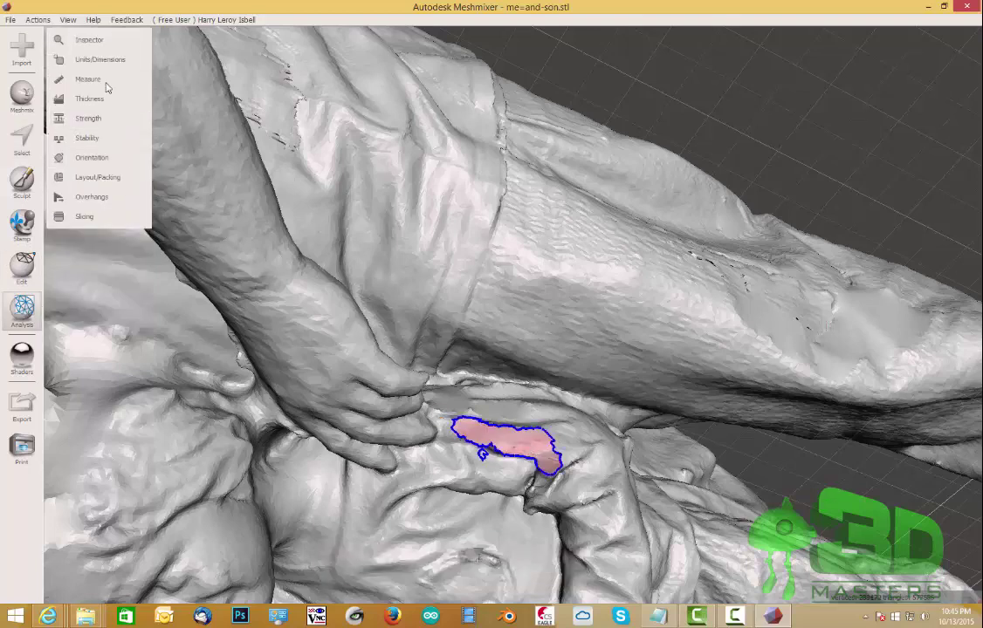
left_click(96, 42)
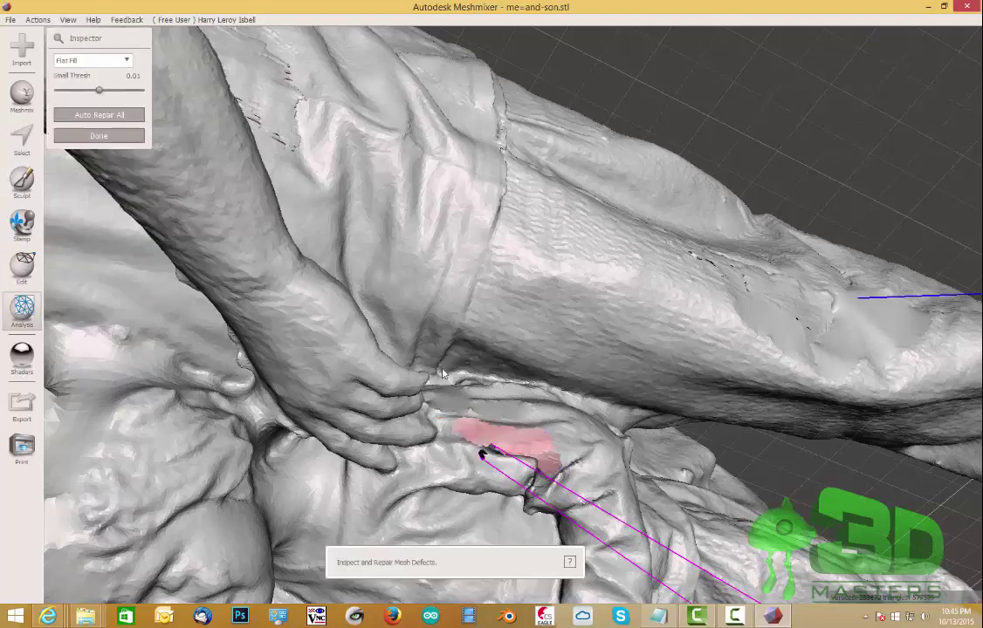
right_click_drag(507, 444, 476, 383)
left_click(116, 118)
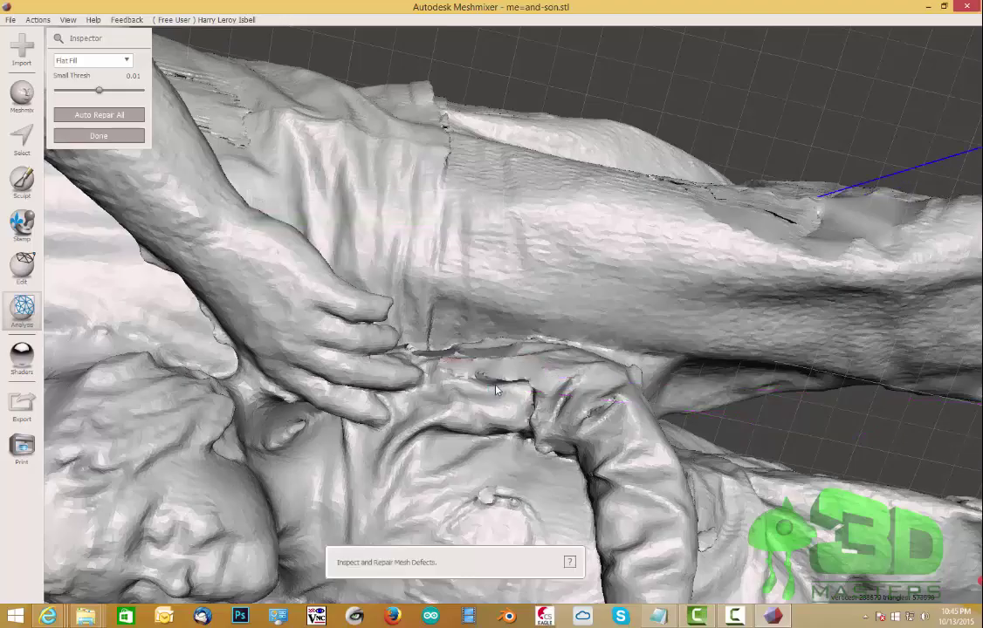
Select the rough spot beside the smooth patch on the father's trouser leg and apply Erase & Fill with Smooth MVC
right_click_drag(507, 393, 736, 347)
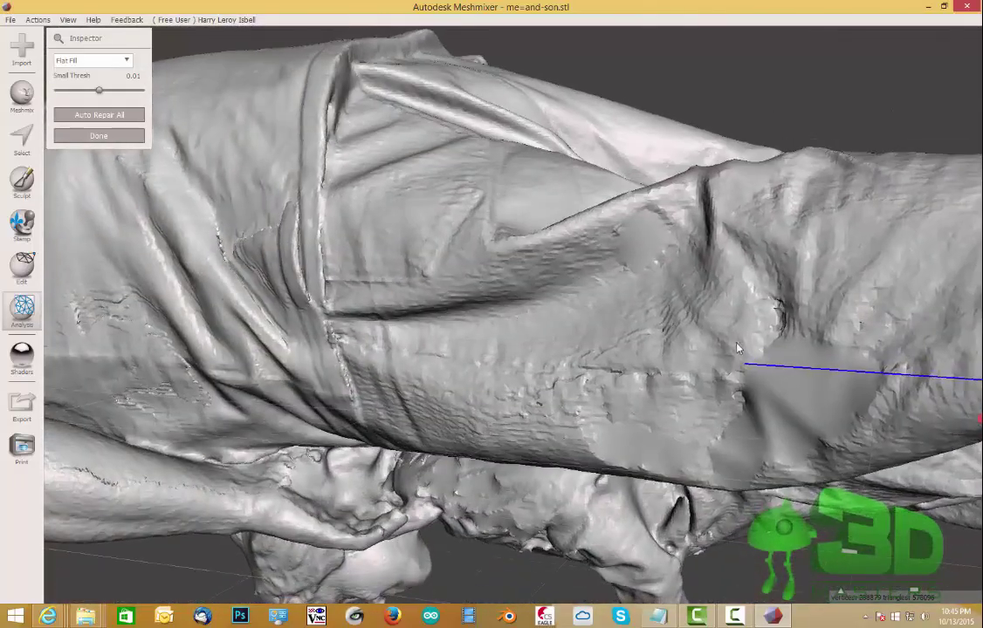
left_click(22, 135)
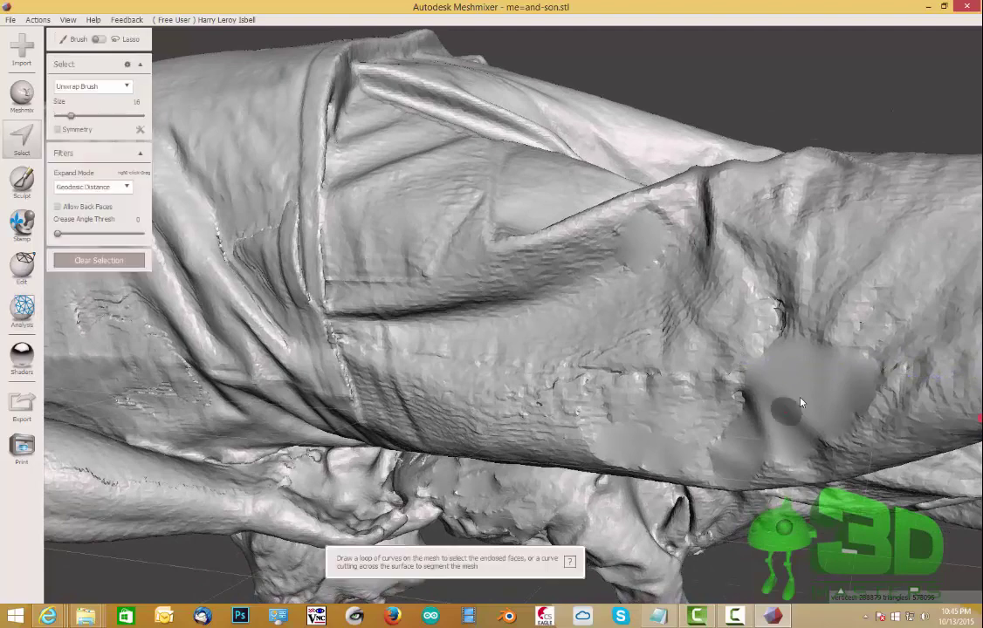
mouse_move(746, 360)
left_mouse_down()
mouse_move(733, 362)
mouse_move(745, 385)
left_mouse_up()
mouse_move(64, 41)
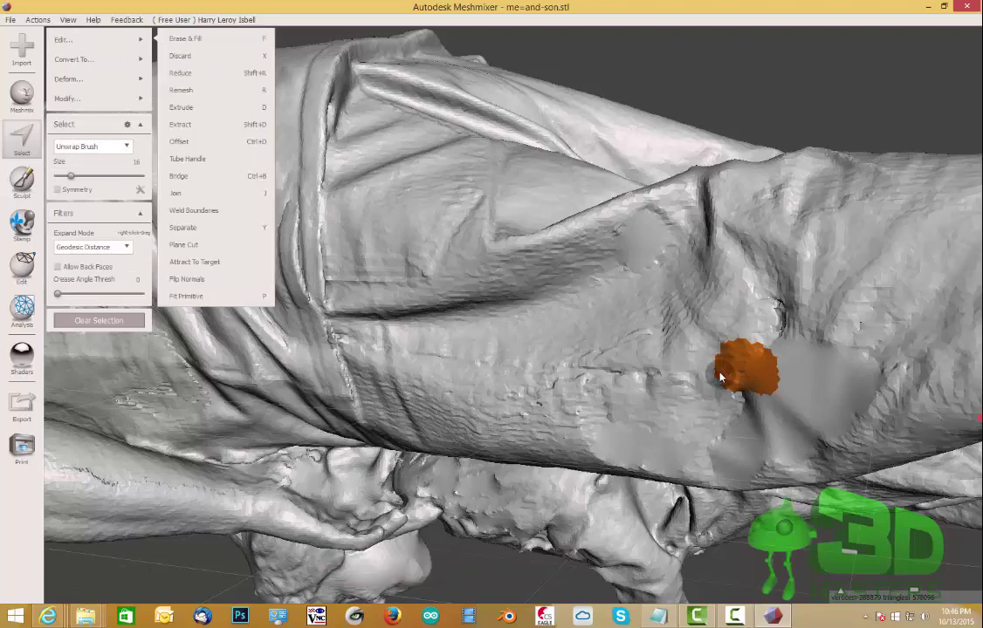
key("f")
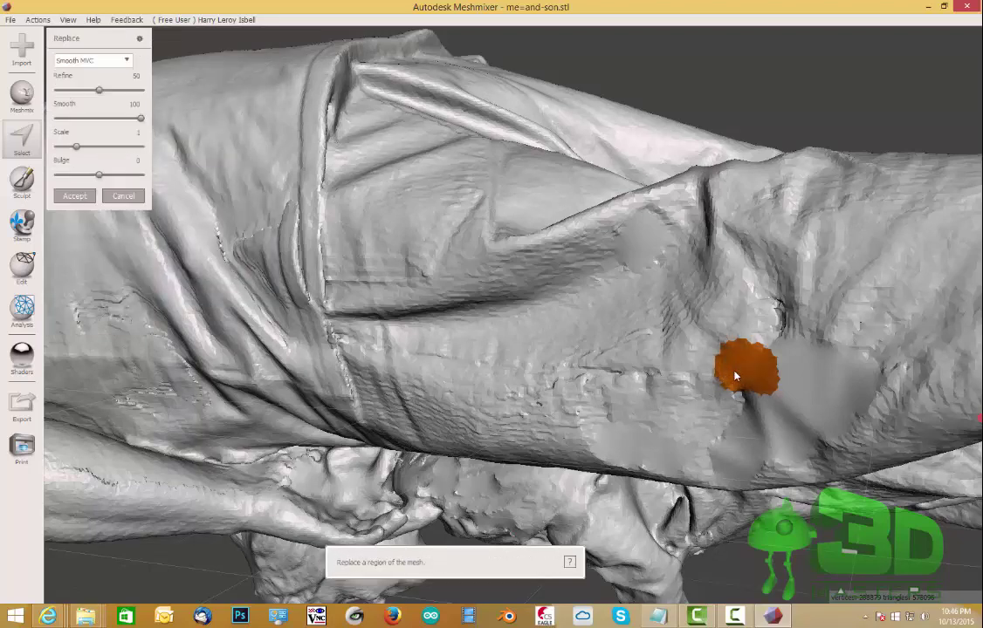
Examine the father-and-son model from several sides for remaining defects, from the shirts and arms down to the father's trouser cuff and shoe
mouse_move(740, 373)
right_mouse_down()
mouse_move(770, 338)
mouse_move(714, 352)
right_mouse_up()
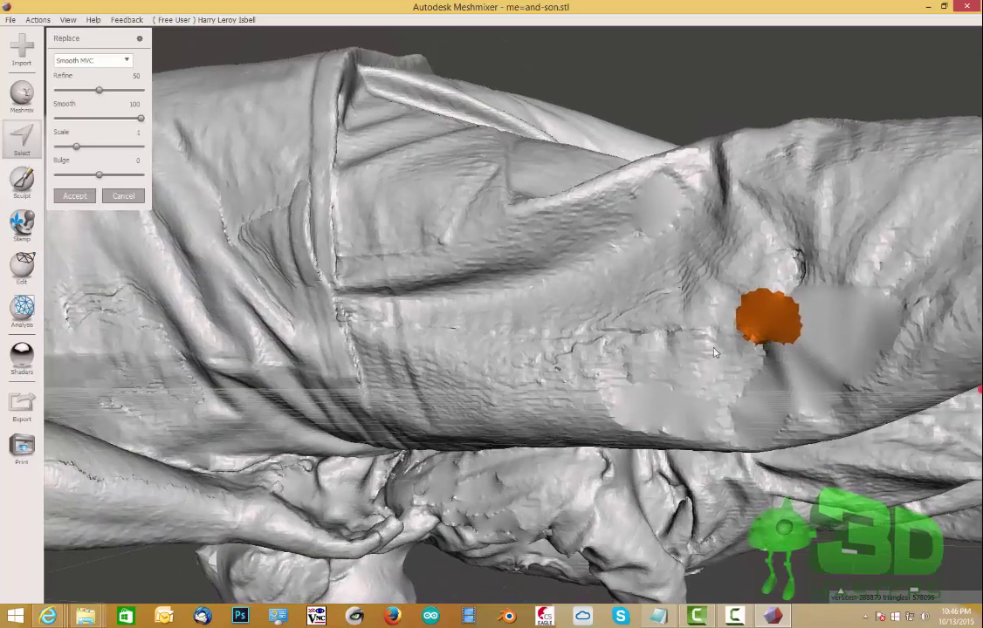
right_click_drag(527, 294, 515, 336)
scroll(487, 286, "up", 3)
scroll(486, 285, "down", 6)
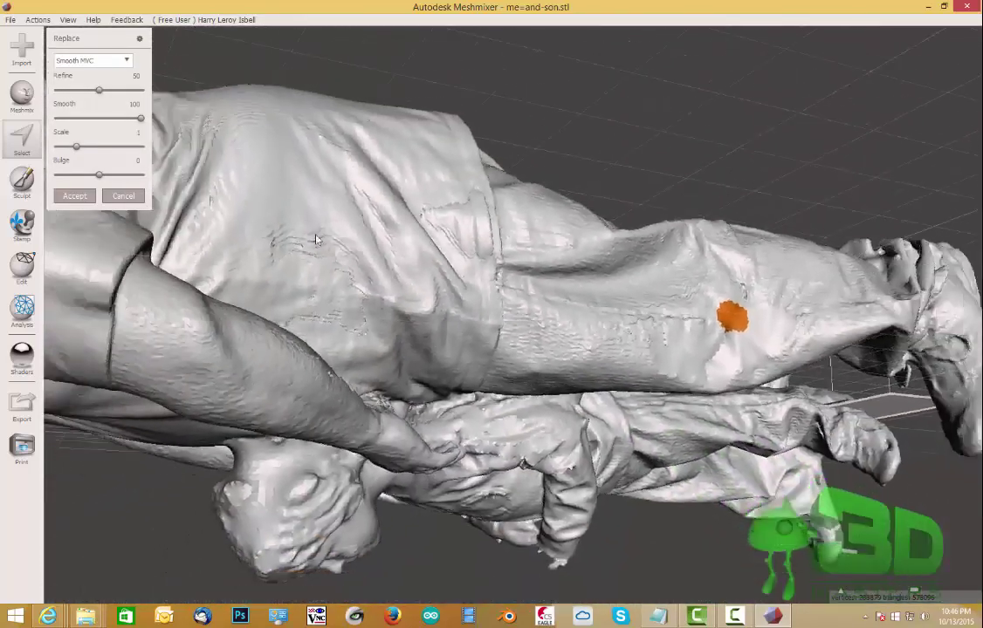
right_click_drag(486, 286, 501, 397)
scroll(502, 395, "down", 3)
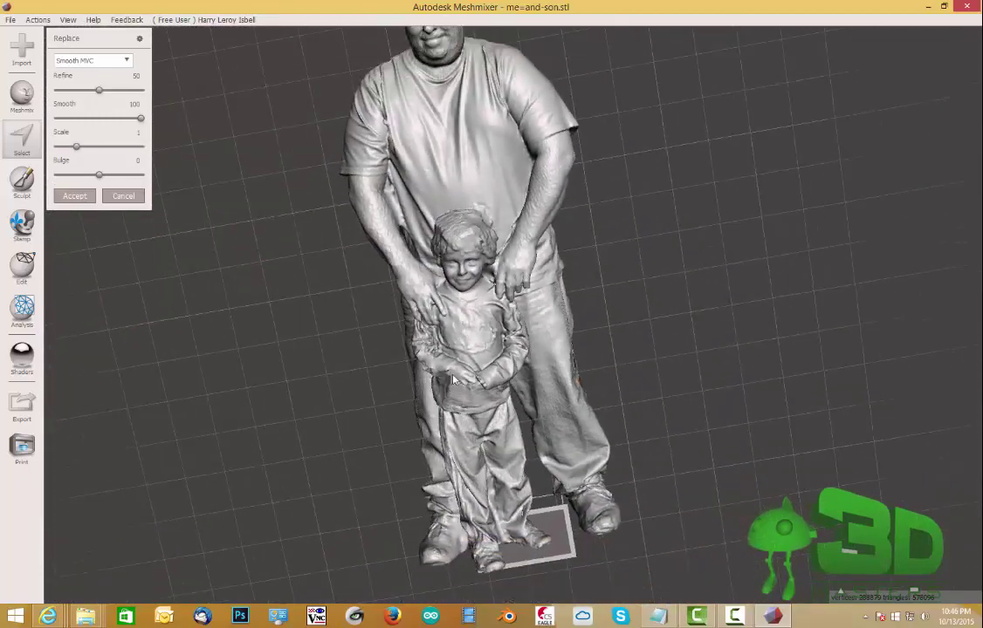
scroll(508, 393, "up", 5)
scroll(453, 448, "down", 1)
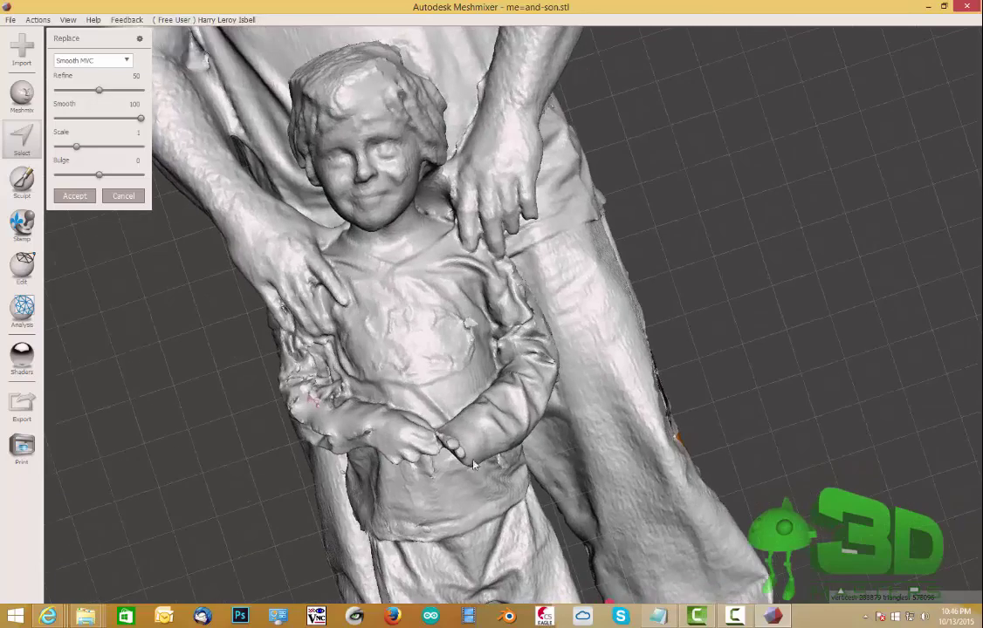
scroll(322, 462, "down", 3)
scroll(405, 516, "up", 4)
right_click_drag(405, 516, 204, 418)
right_click_drag(476, 439, 406, 377)
scroll(465, 454, "up", 5)
scroll(465, 455, "down", 5)
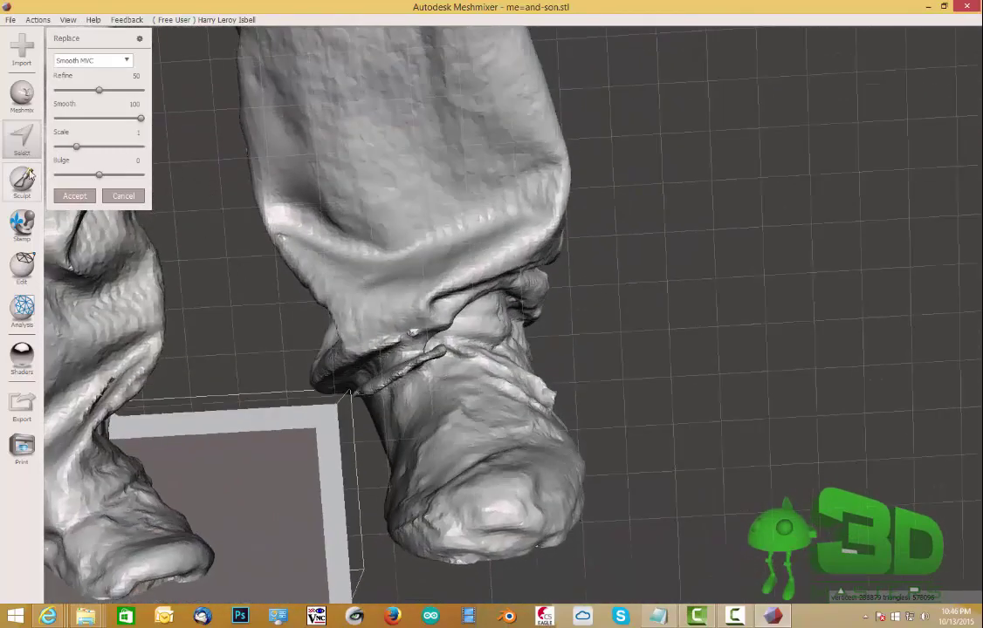
Select the protruding folds and pits around the father's trouser cuff just above his shoe
left_click(23, 135)
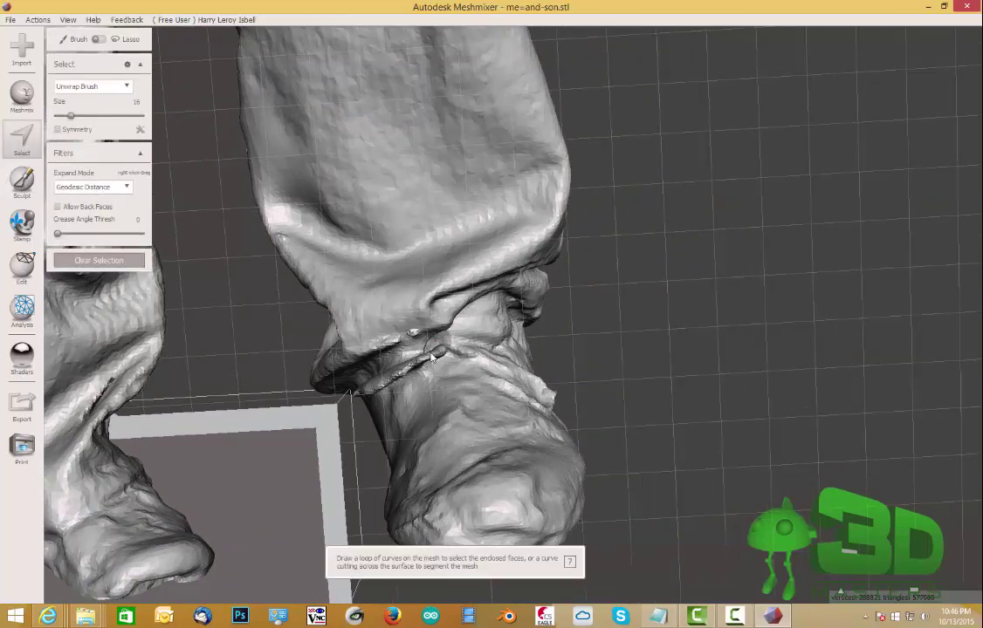
left_click_drag(438, 352, 356, 396)
mouse_move(358, 391)
right_mouse_down()
mouse_move(387, 343)
mouse_move(558, 384)
mouse_move(615, 373)
mouse_move(666, 315)
mouse_move(660, 357)
mouse_move(489, 199)
right_mouse_up()
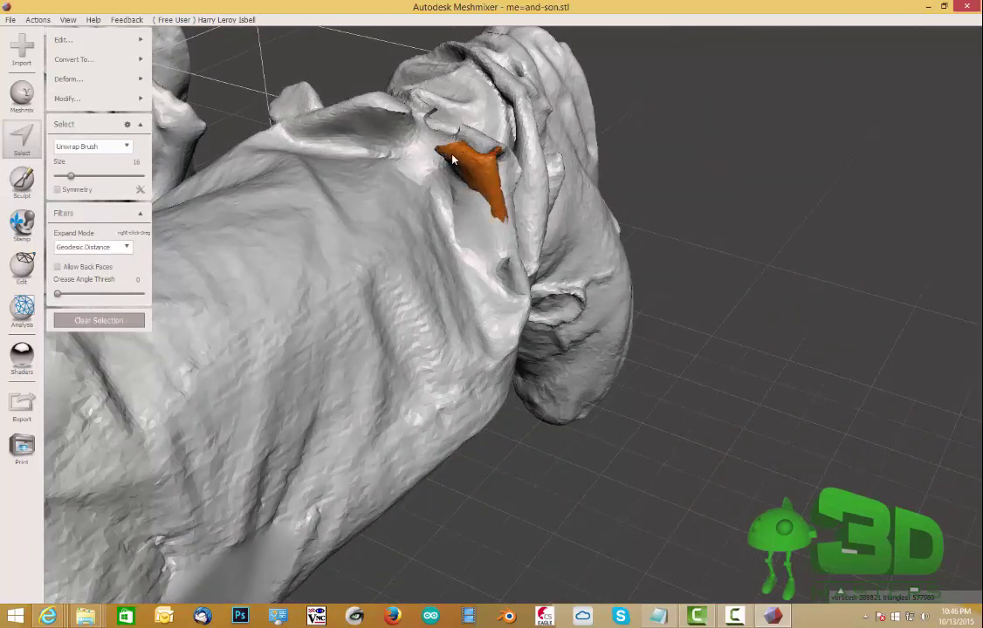
right_click_drag(453, 158, 510, 237)
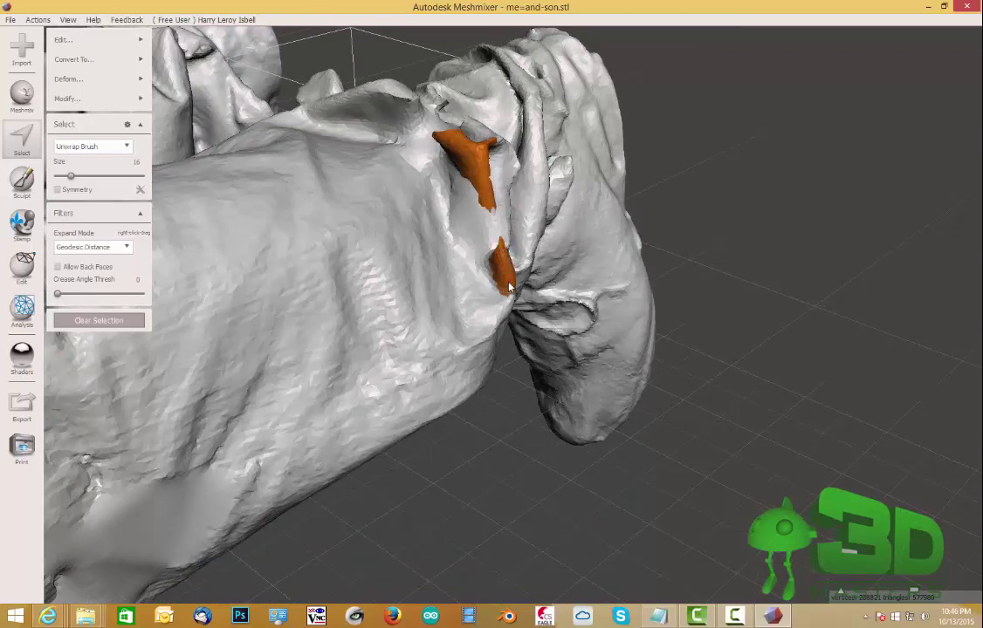
right_click_drag(509, 286, 454, 253)
mouse_move(401, 144)
left_mouse_down()
mouse_move(388, 131)
mouse_move(407, 152)
mouse_move(400, 138)
left_mouse_up()
Add the protruding lump above the father's trouser cuff and the slit with its surrounding area in the cuff folds to the selection
right_click_drag(410, 158, 659, 157)
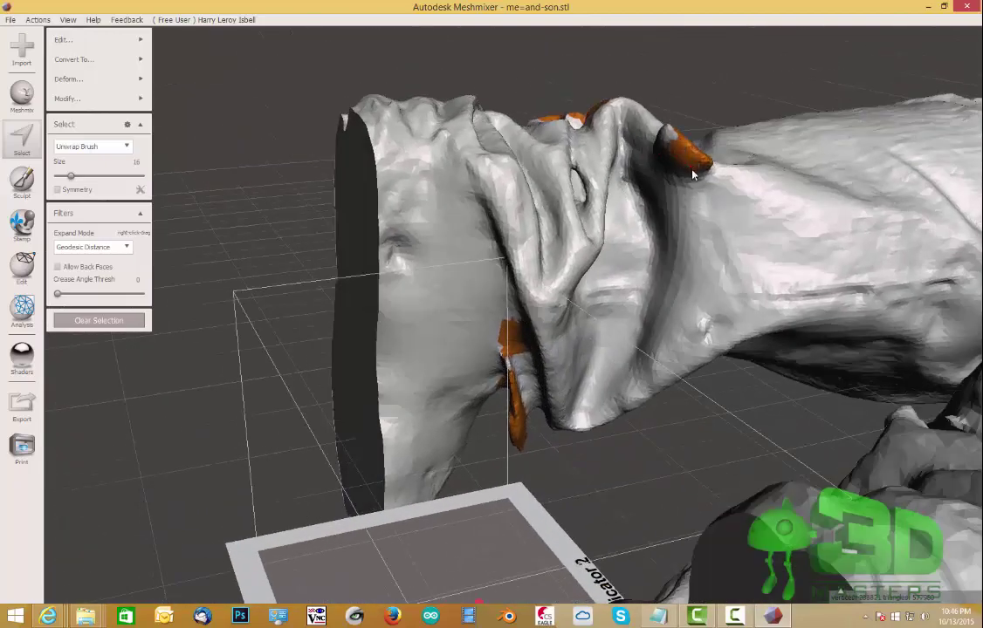
left_click_drag(692, 175, 673, 140)
right_click_drag(675, 152, 610, 221)
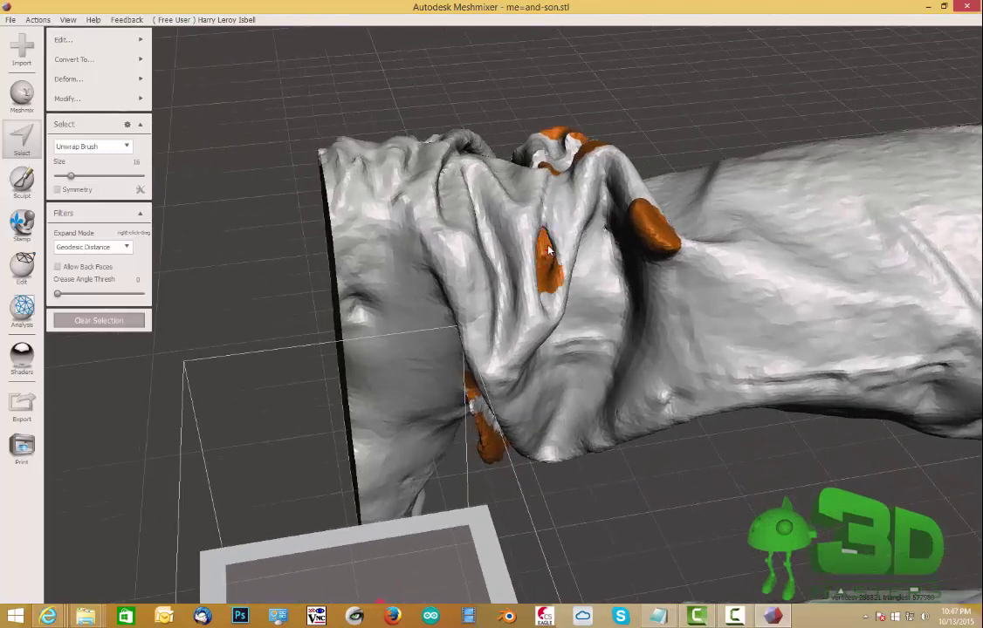
left_click_drag(549, 252, 532, 246)
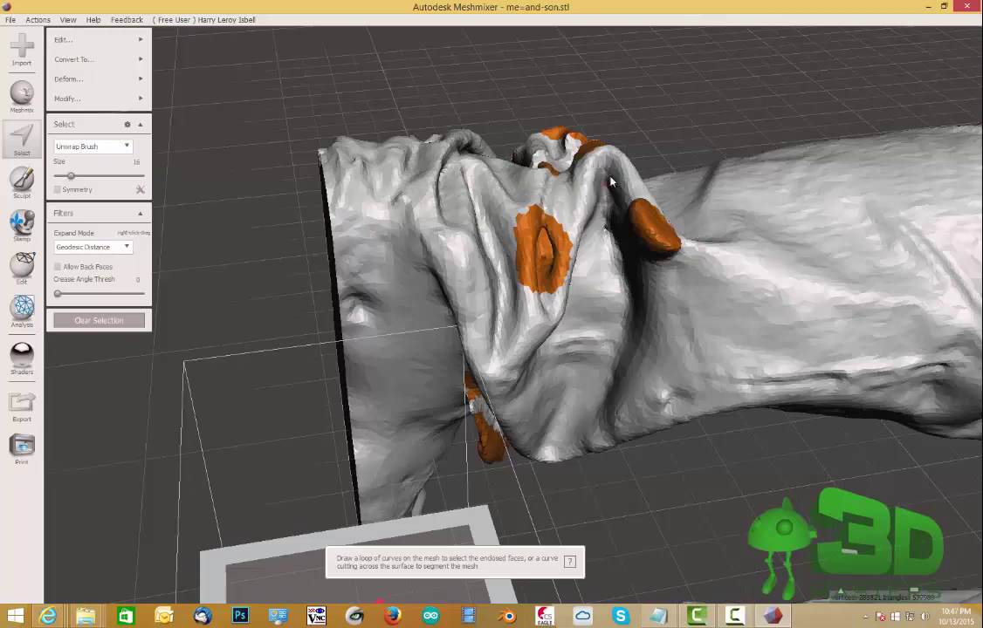
Apply Erase & Fill with Smooth MVC to the selected cuff defects, reselect the slit in the folds, and delete all selected patches
key("ctrl+f")
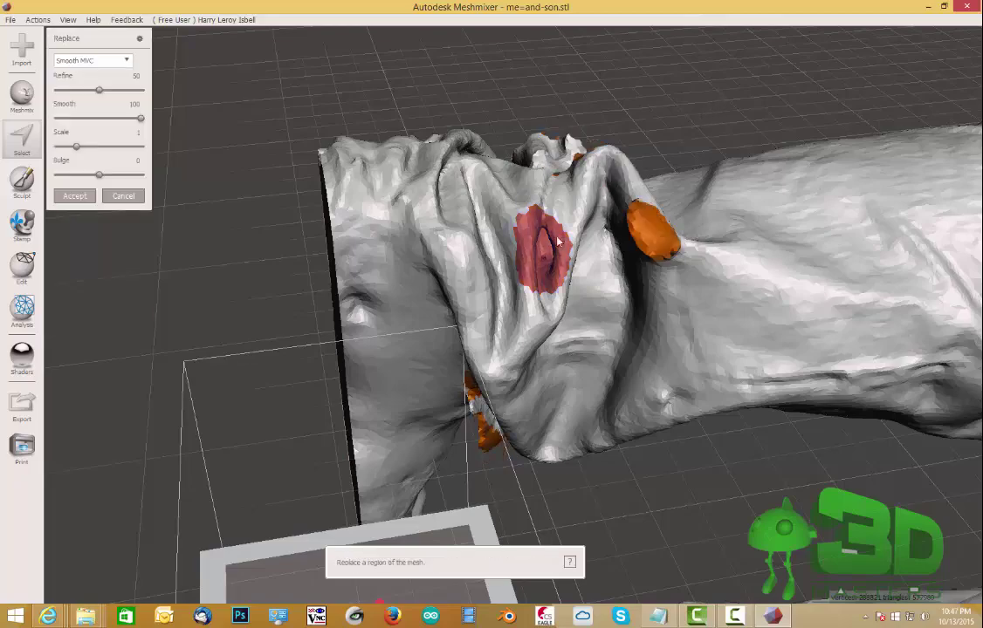
mouse_move(573, 260)
right_mouse_down()
mouse_move(555, 195)
mouse_move(582, 208)
mouse_move(574, 281)
right_mouse_up()
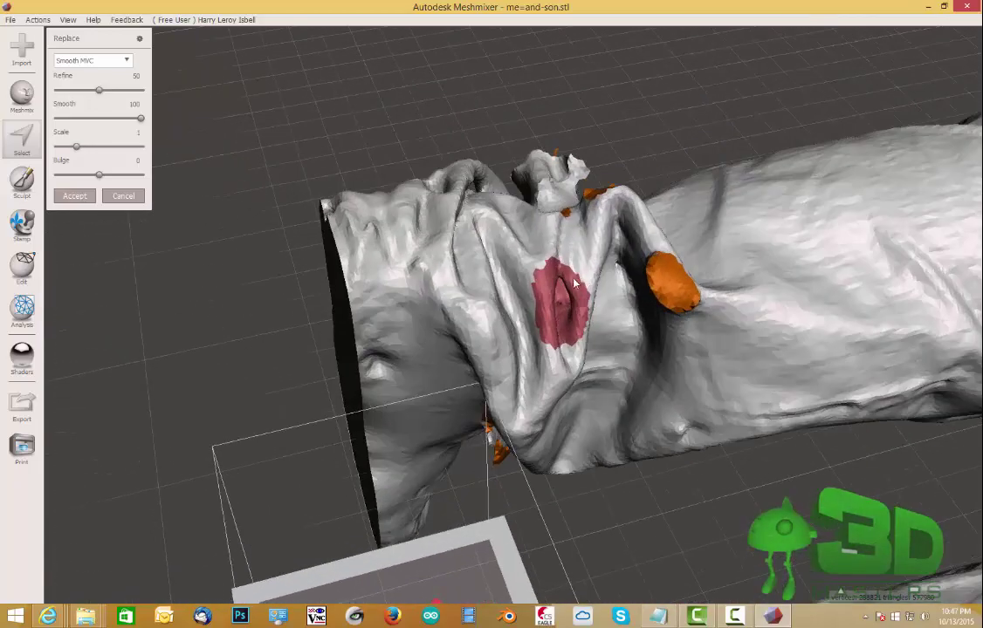
left_click(75, 196)
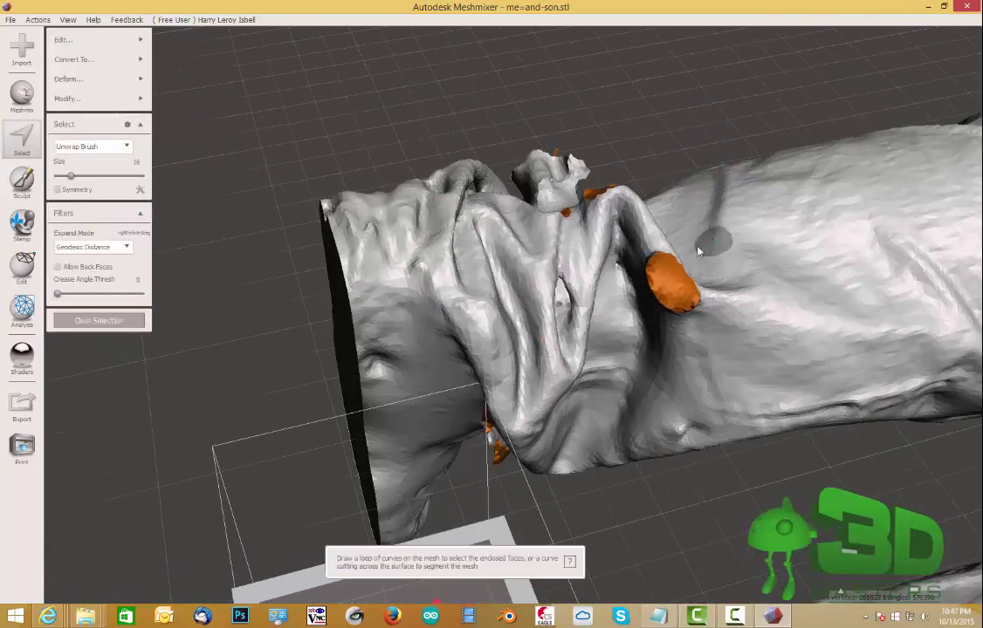
left_click_drag(558, 296, 565, 316)
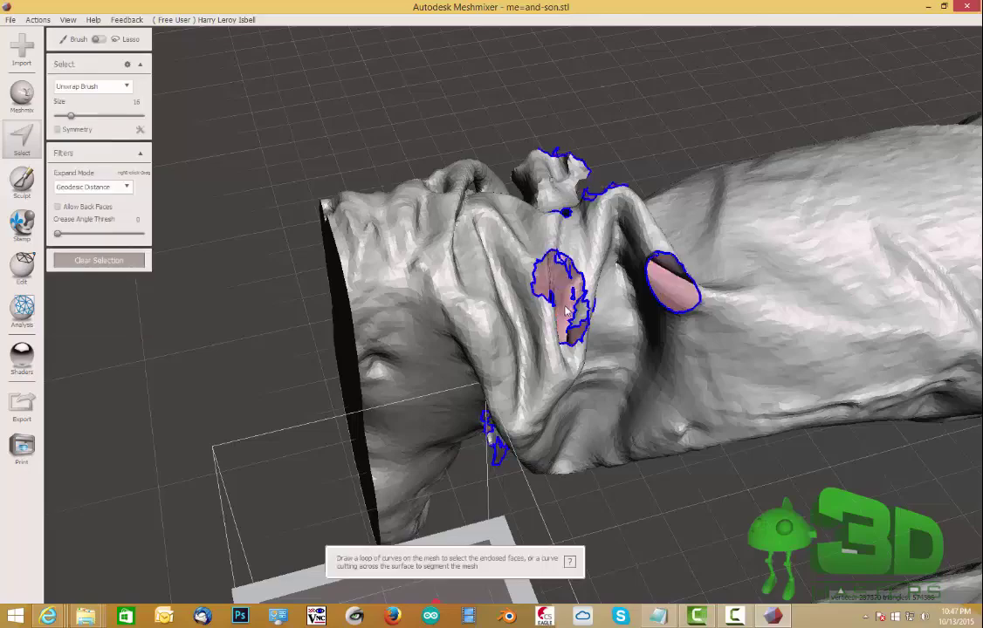
Close the open holes around the father's trouser cuff with the Inspector's automatic repair of all defects, using Flat Fill
mouse_move(563, 288)
right_mouse_down()
mouse_move(576, 301)
mouse_move(258, 185)
right_mouse_up()
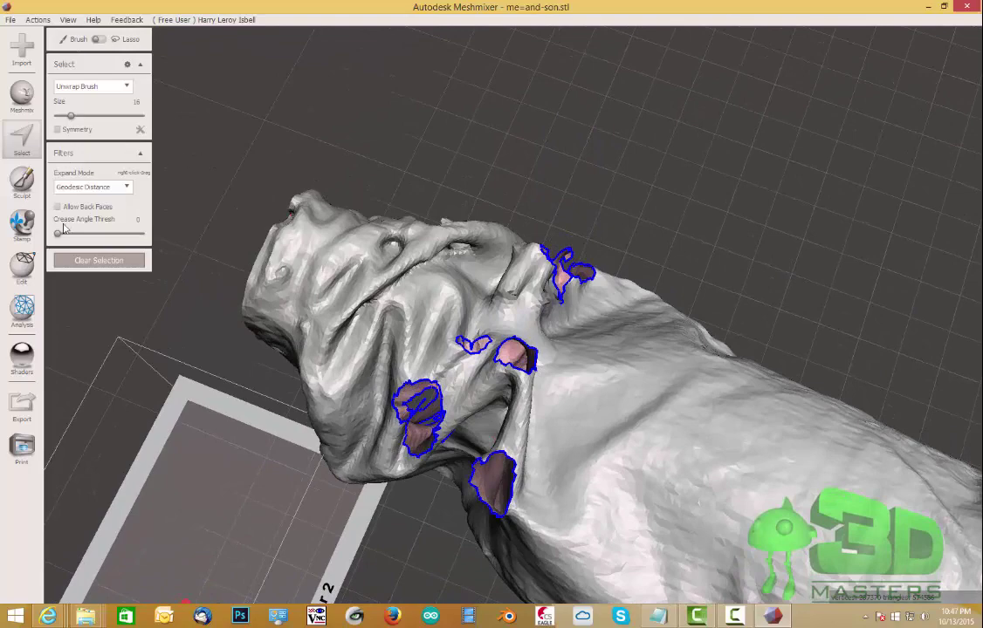
left_click(23, 311)
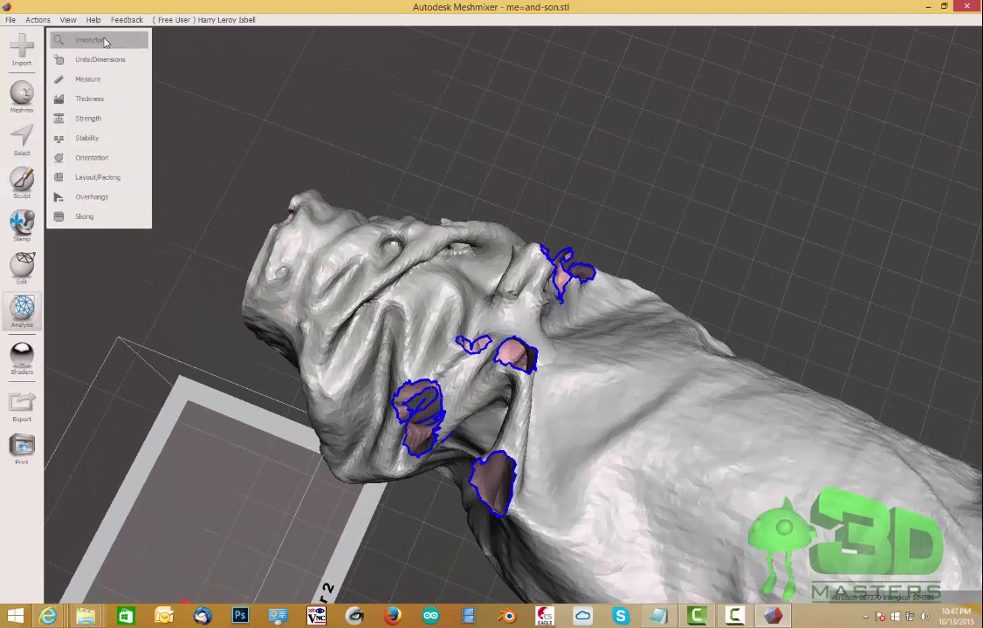
left_click(105, 42)
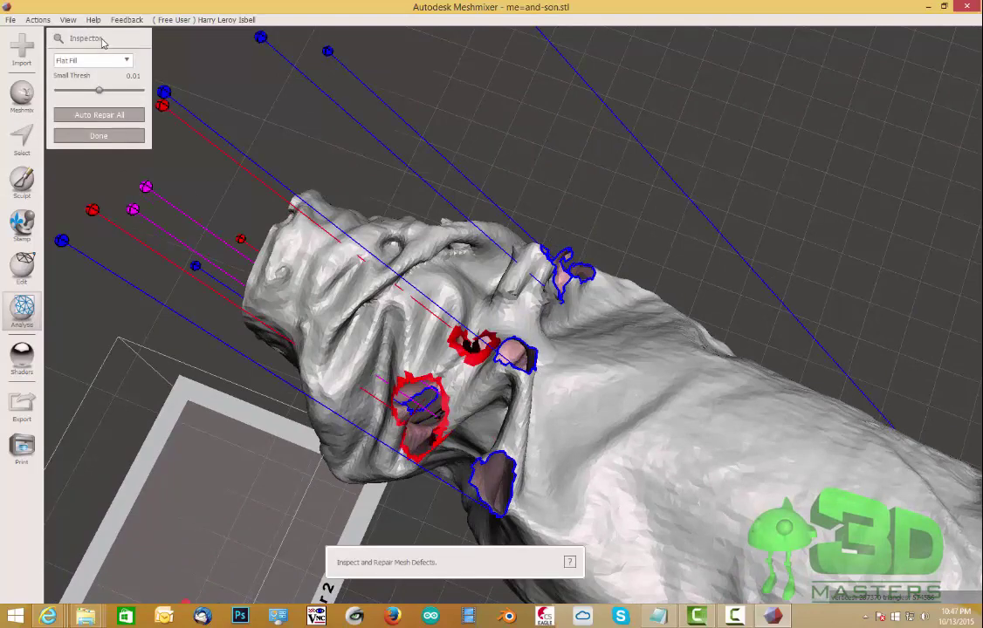
left_click(91, 115)
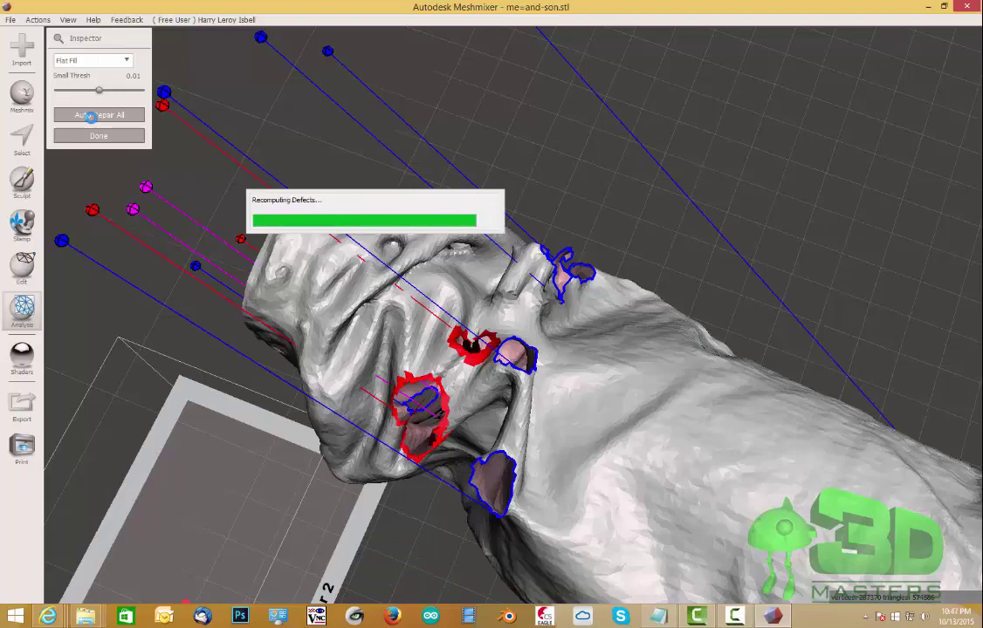
Select the ragged patch in the father's trouser cuff folds and replace it with Erase & Fill using Smooth MVC
right_click_drag(429, 348, 490, 223)
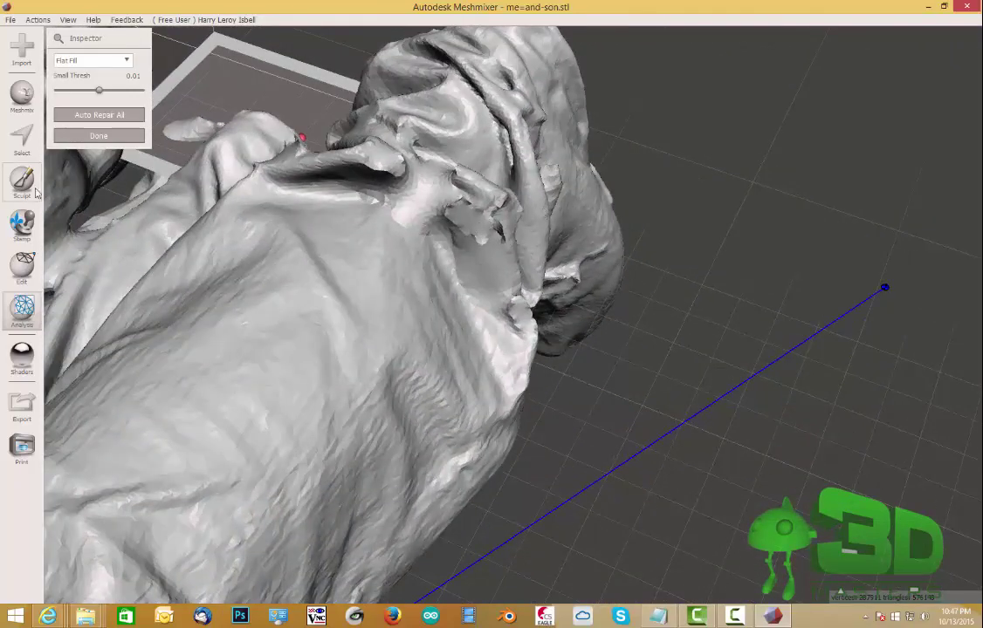
left_click(22, 138)
left_click(464, 212)
mouse_move(465, 212)
left_mouse_down()
mouse_move(440, 207)
mouse_move(491, 234)
mouse_move(477, 226)
left_mouse_up()
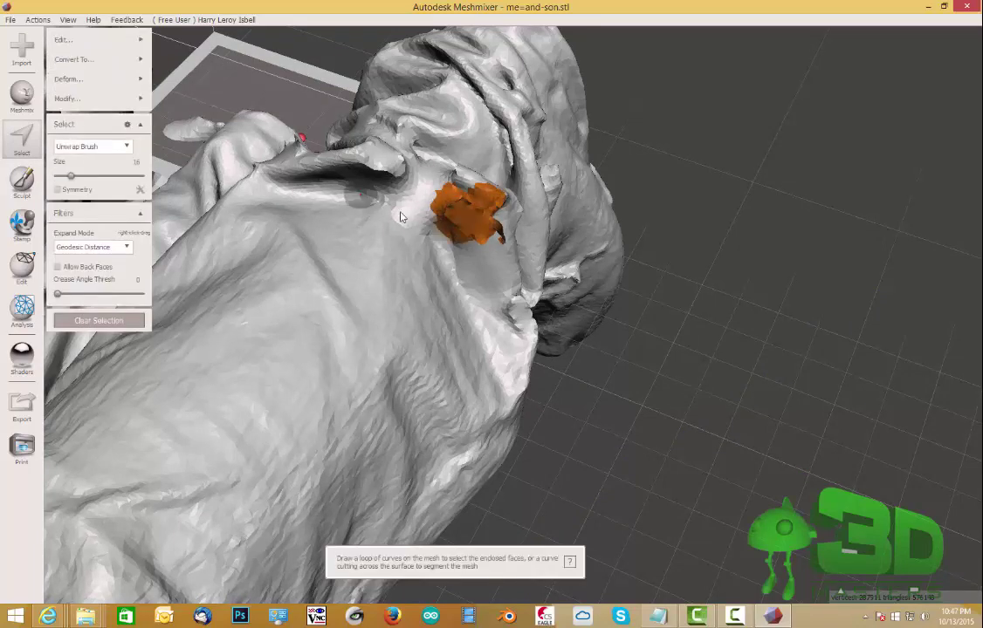
key("f")
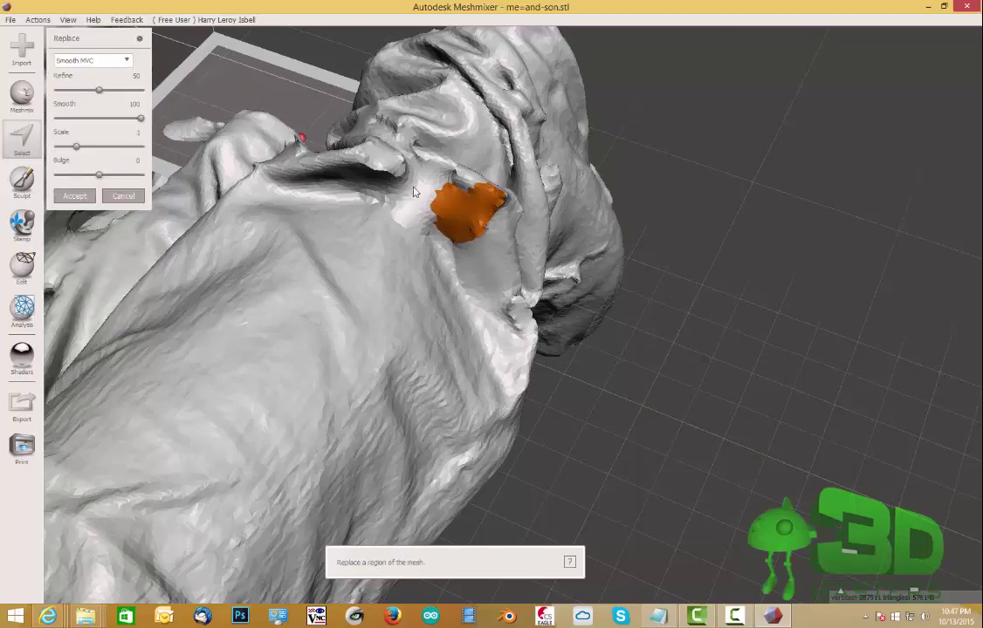
right_click_drag(569, 61, 608, 353)
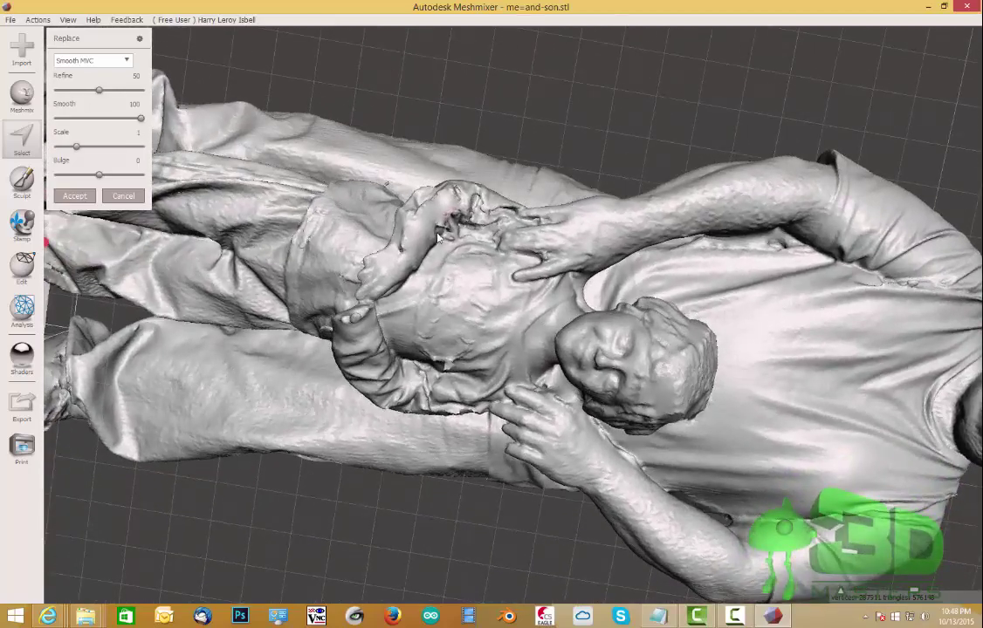
right_click_drag(497, 273, 516, 303)
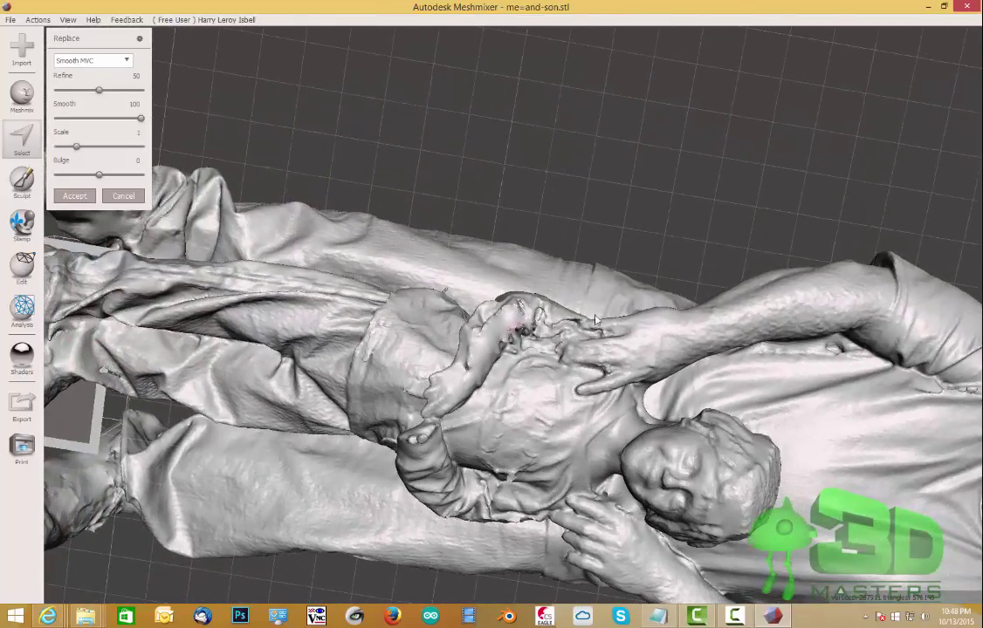
right_click_drag(535, 342, 541, 365)
scroll(541, 365, "up", 5)
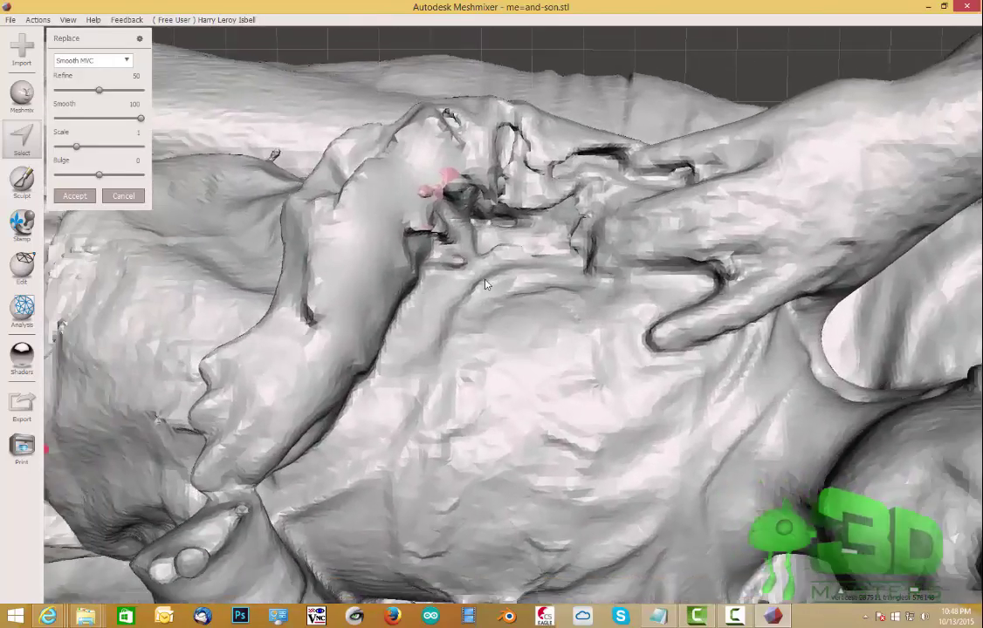
left_click(75, 195)
Apply Erase & Fill with Smooth MVC to the jagged spots at the son's elbow, below the father's hand
mouse_move(435, 175)
left_mouse_down()
mouse_move(441, 180)
mouse_move(420, 194)
mouse_move(425, 227)
mouse_move(436, 185)
mouse_move(453, 171)
mouse_move(494, 222)
mouse_move(507, 220)
left_mouse_up()
key("f")
mouse_move(507, 220)
right_mouse_down()
mouse_move(518, 170)
mouse_move(521, 315)
right_mouse_up()
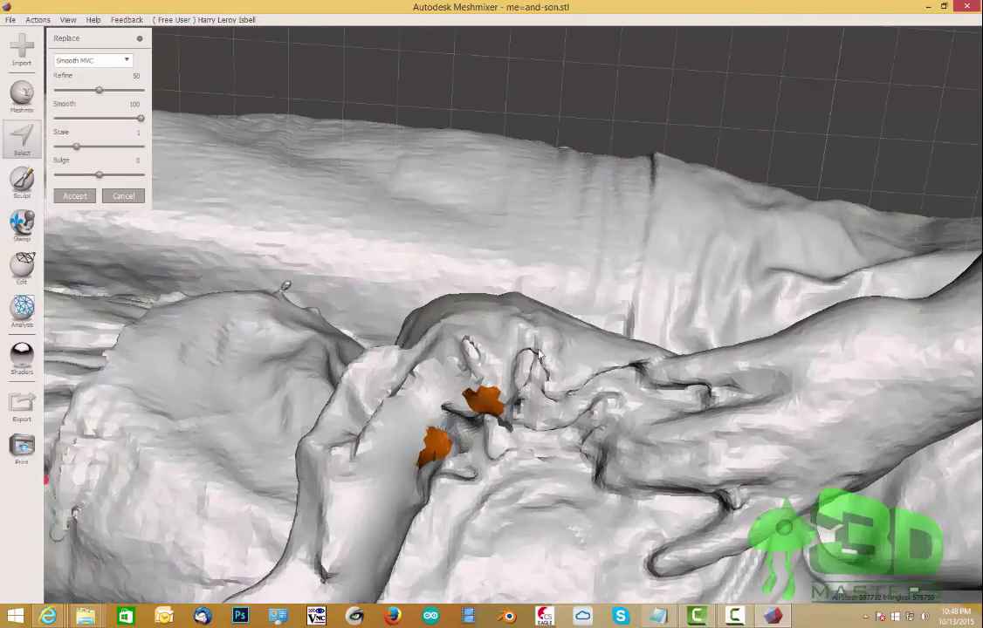
left_click(21, 179)
left_click(21, 135)
Examine the son's sleeve, shirt and hands up close, and check the whole father-and-son figure from the front
right_click_drag(526, 278, 489, 259)
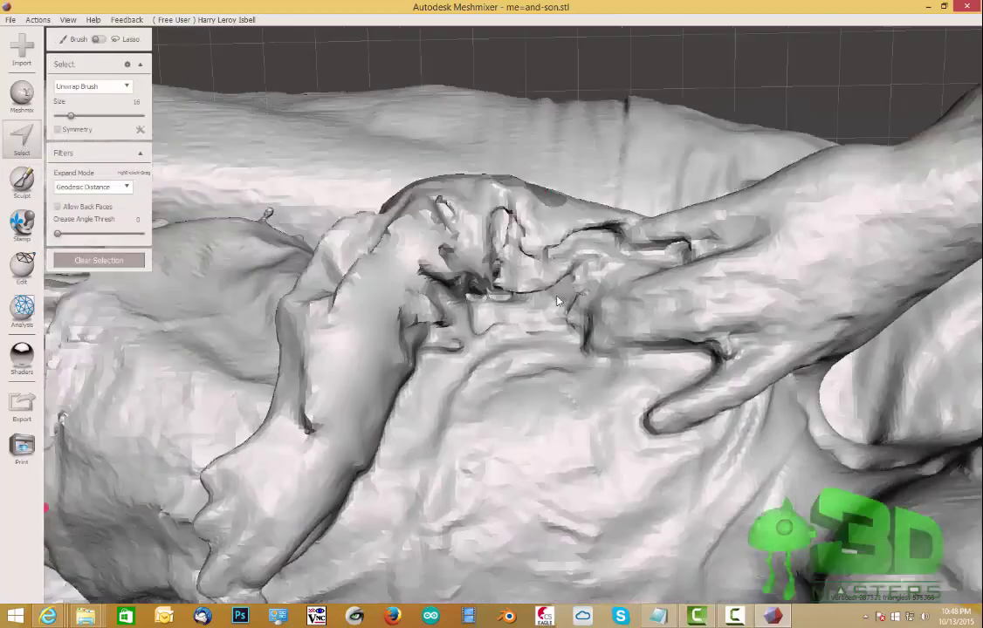
scroll(553, 297, "up", 5)
right_click_drag(553, 298, 456, 260)
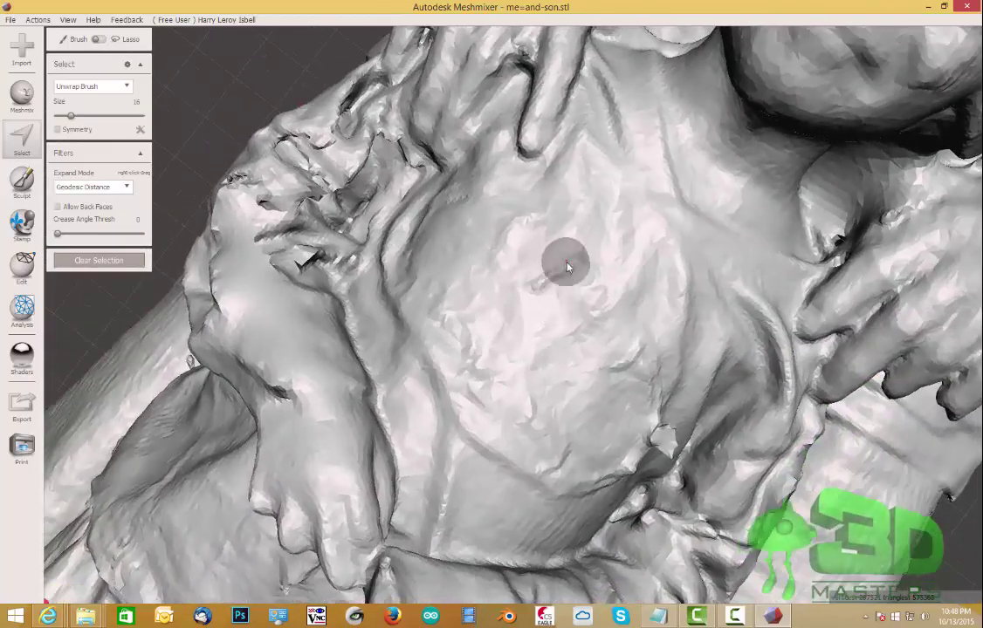
right_click_drag(568, 268, 504, 219)
right_click_drag(597, 239, 462, 187)
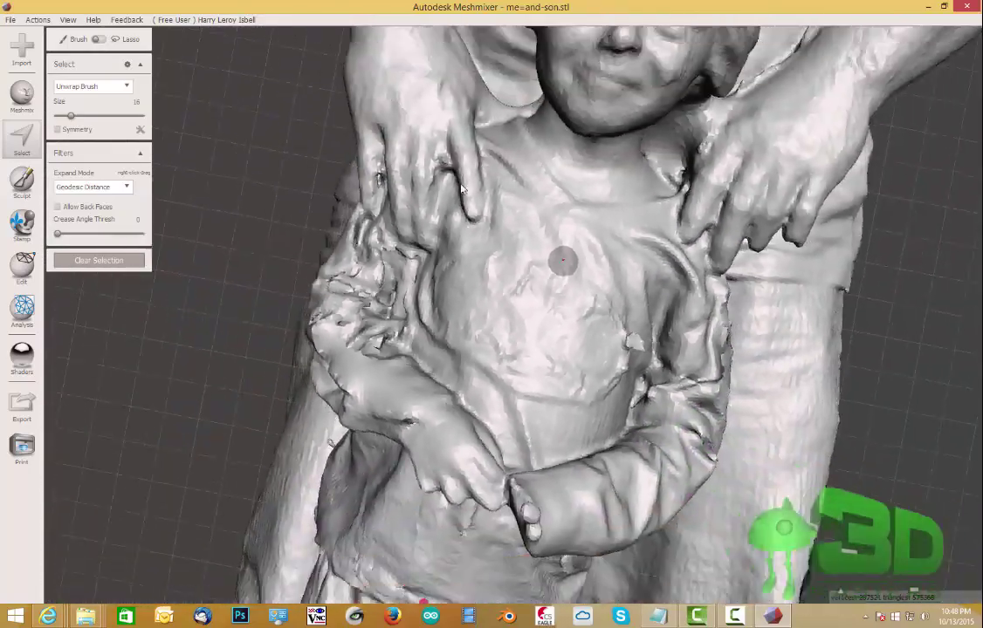
scroll(463, 187, "down", 10)
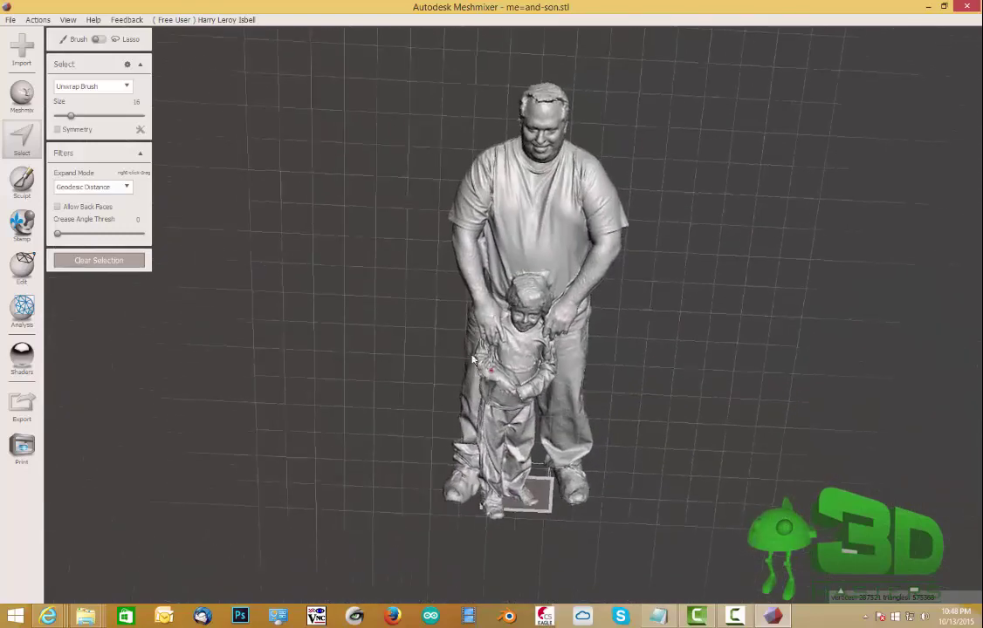
right_click_drag(472, 359, 438, 368)
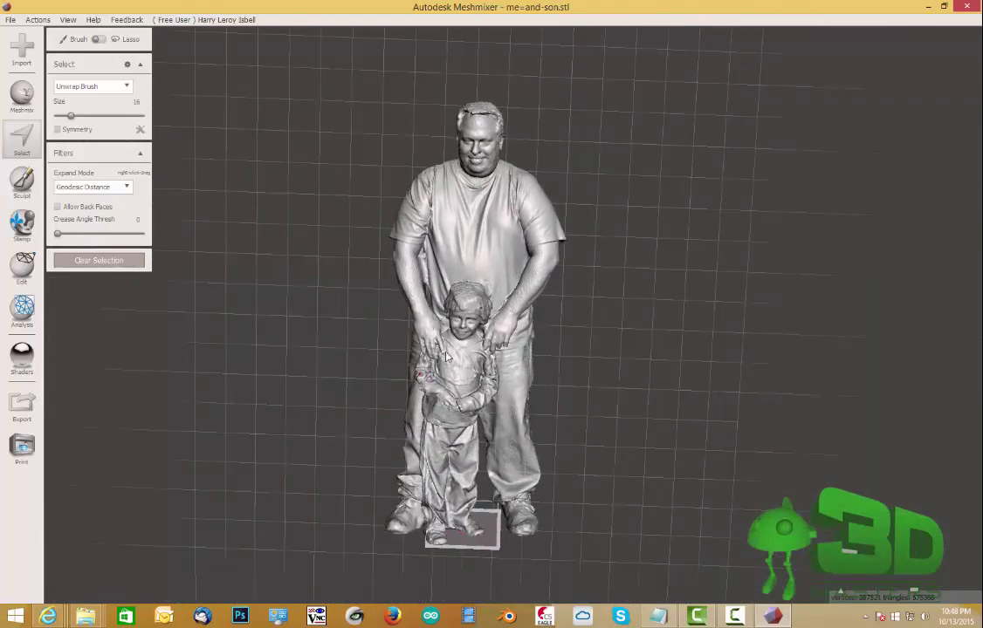
right_click_drag(432, 342, 384, 245)
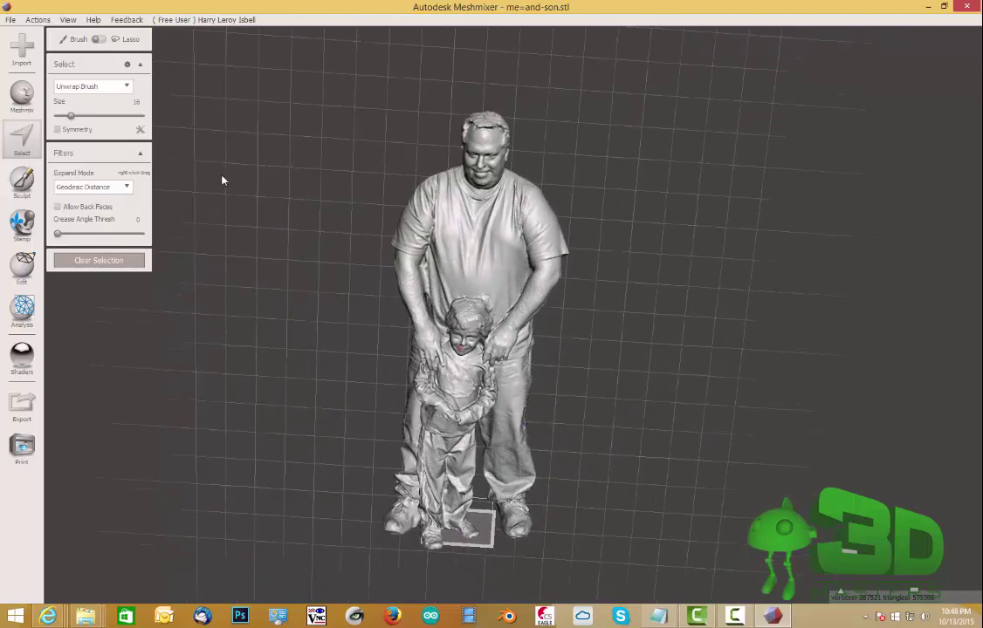
Set up the RobustSmooth sculpting brush with strength 100 and size 48
left_click(24, 183)
mouse_move(127, 72)
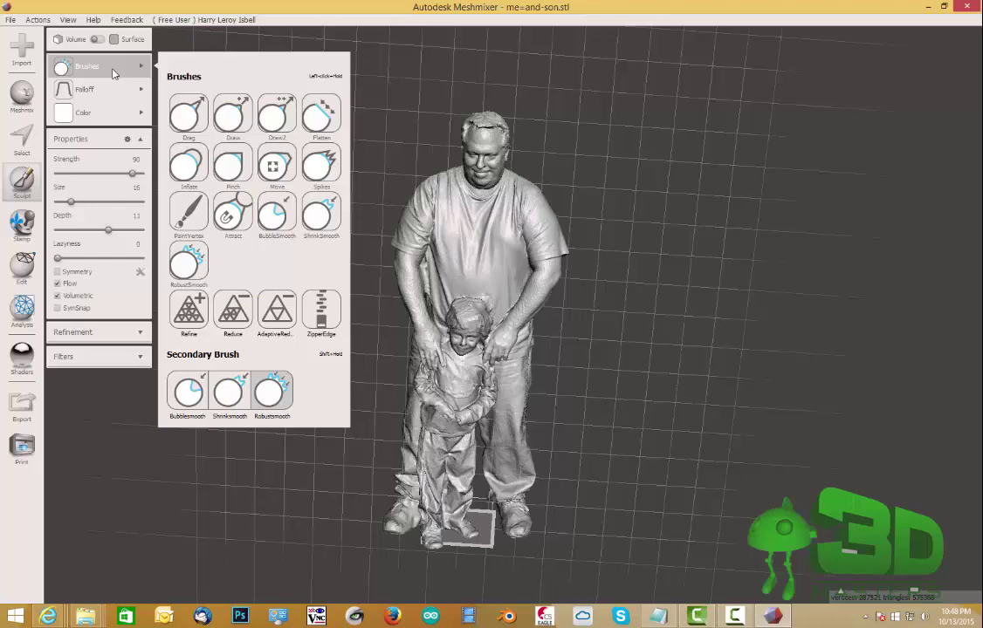
left_click(200, 270)
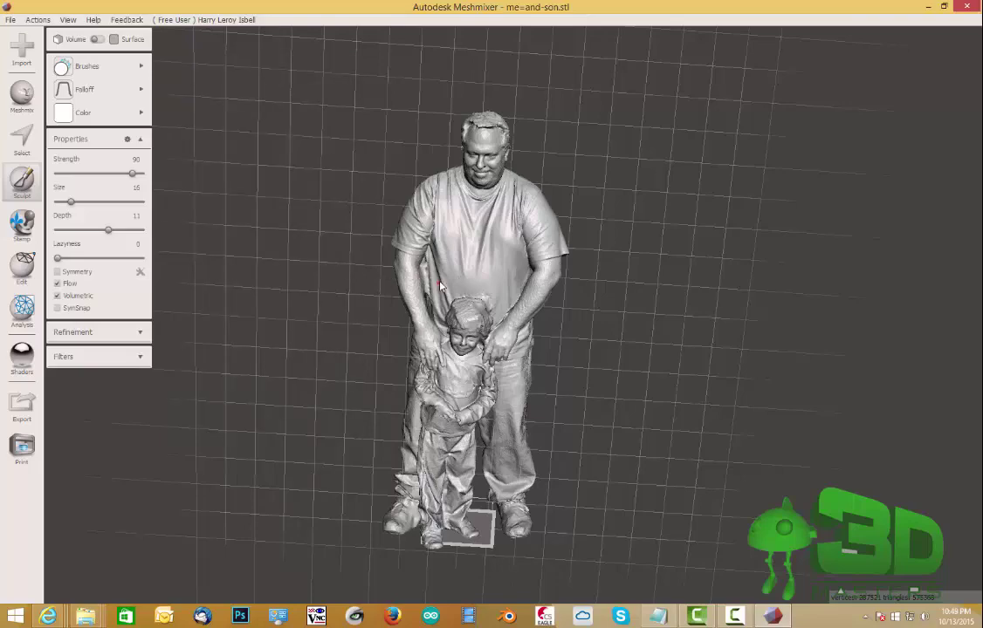
scroll(453, 281, "up", 5)
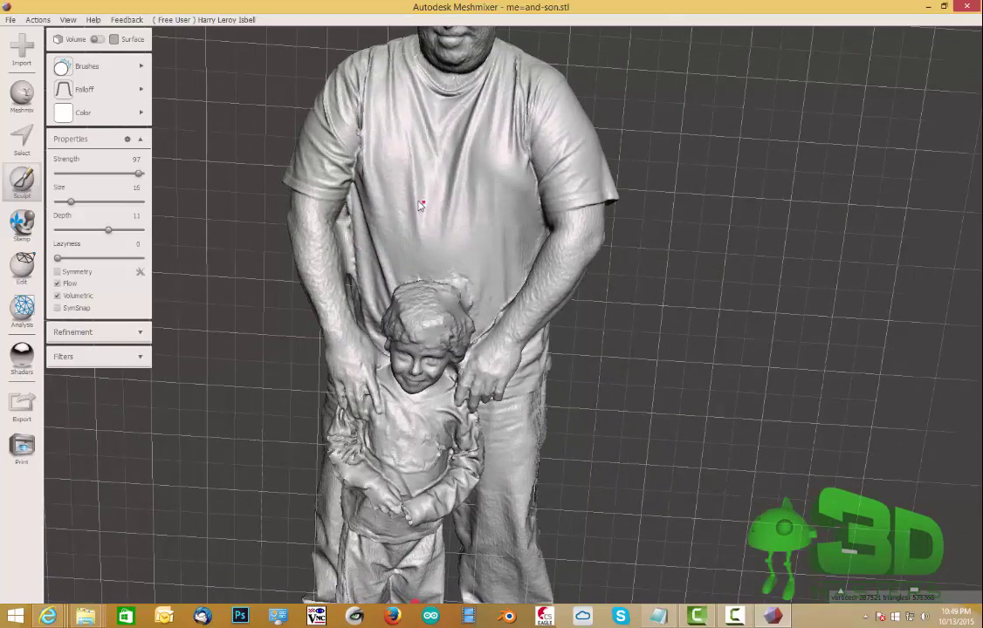
left_click(96, 113)
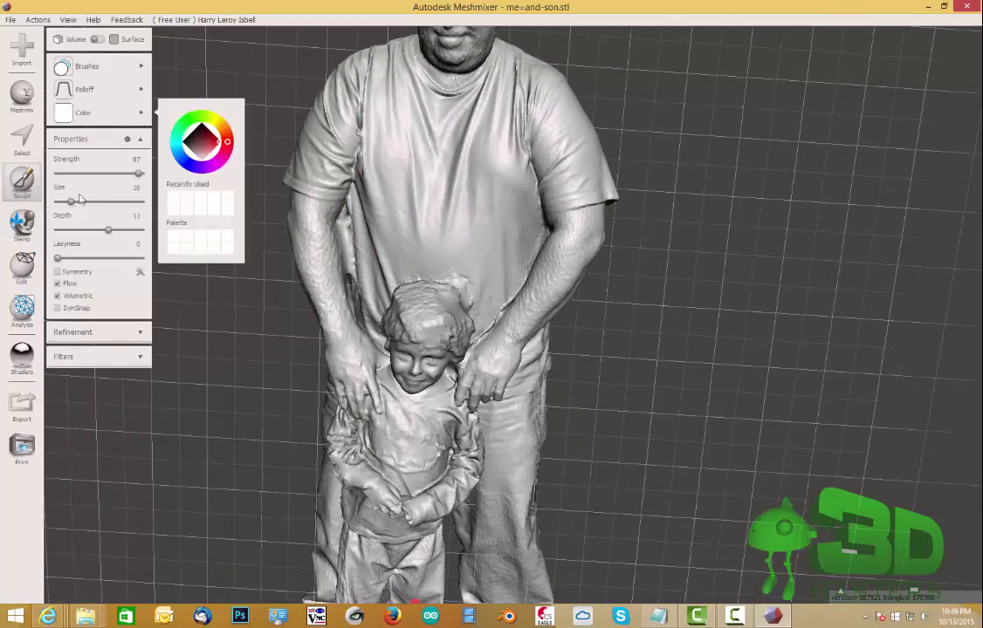
left_click_drag(71, 202, 75, 204)
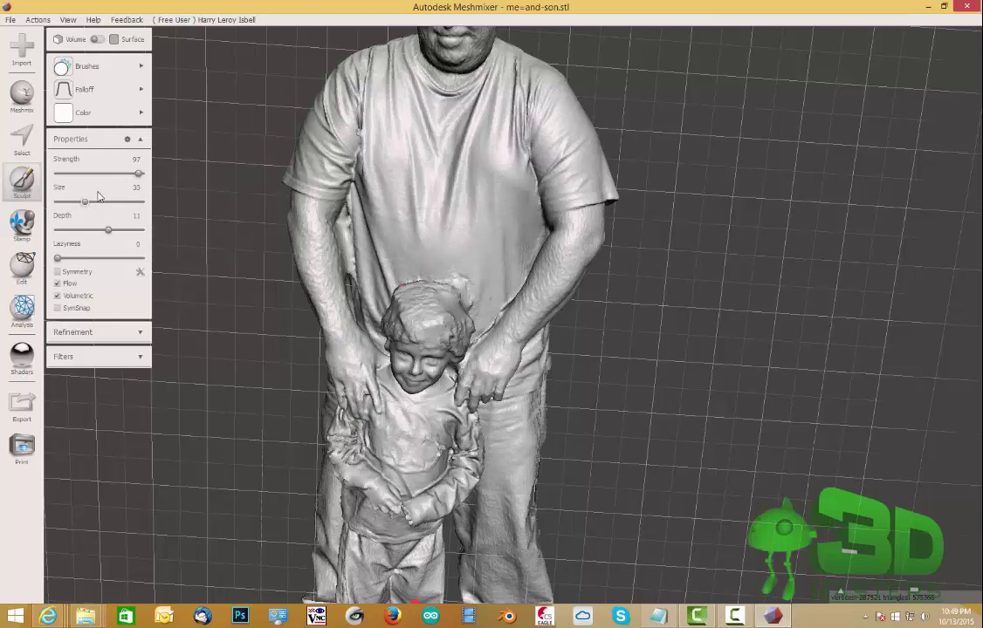
left_click_drag(99, 205, 101, 204)
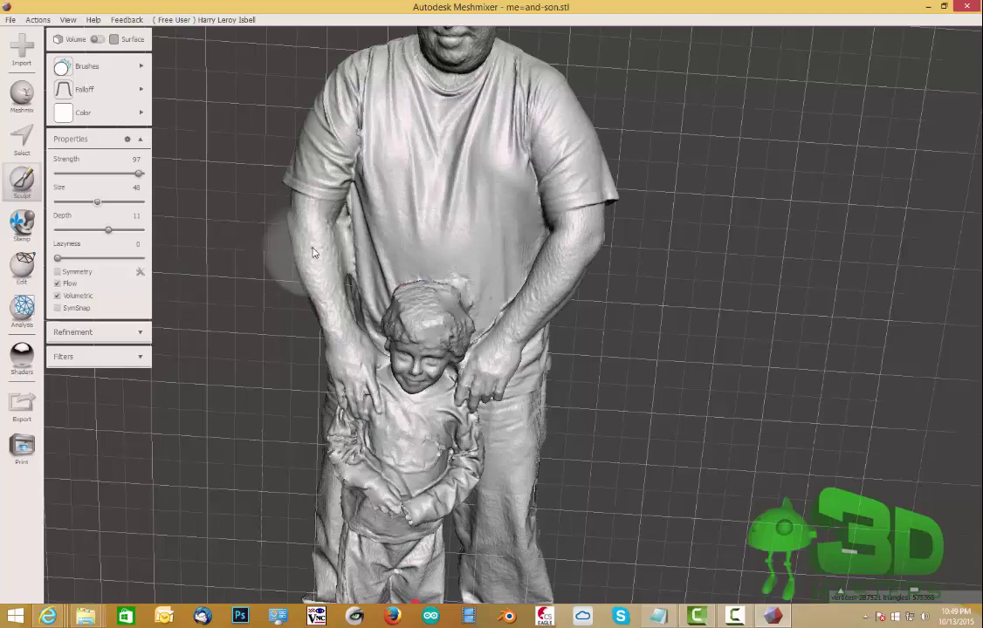
key("Up")
Smooth the rough surface of both of the father's forearms with the RobustSmooth brush
scroll(343, 277, "up", 2)
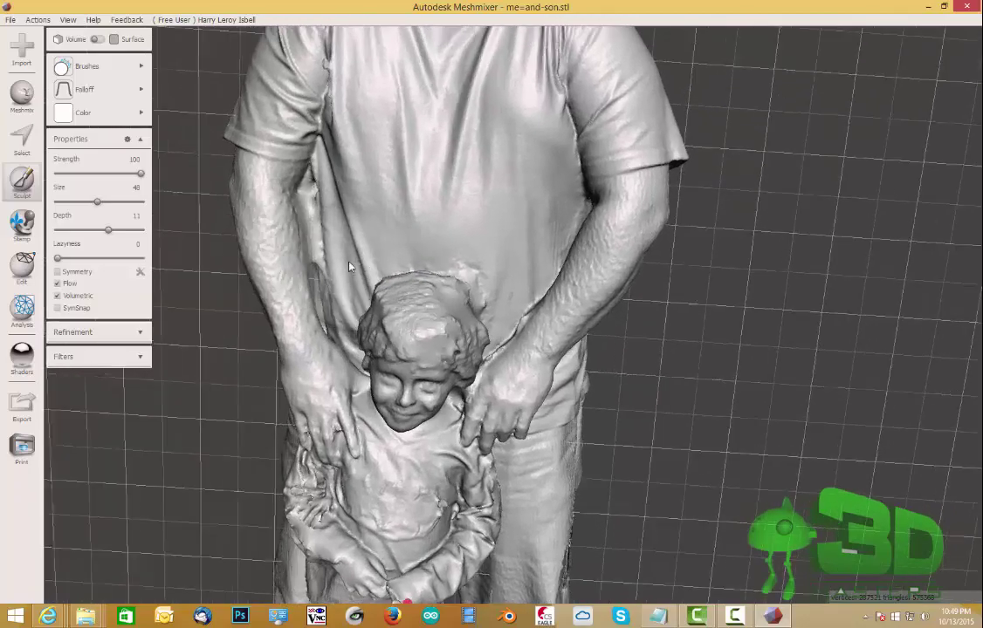
middle_click_drag(349, 266, 370, 234)
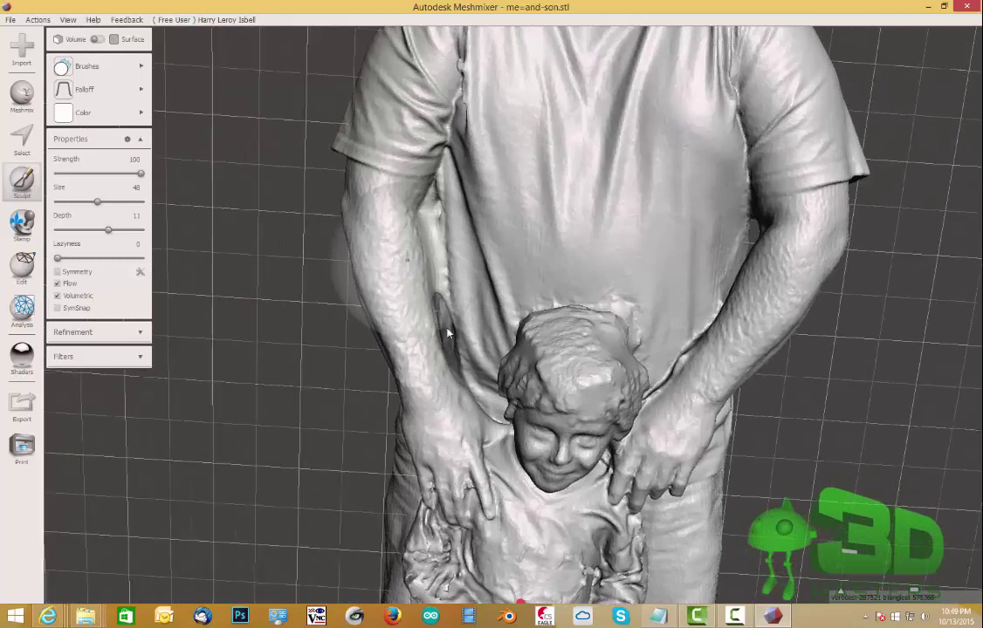
scroll(404, 228, "up", 3)
mouse_move(404, 228)
left_mouse_down()
mouse_move(344, 197)
mouse_move(341, 259)
mouse_move(373, 337)
mouse_move(377, 390)
mouse_move(375, 336)
mouse_move(369, 345)
mouse_move(410, 474)
left_mouse_up()
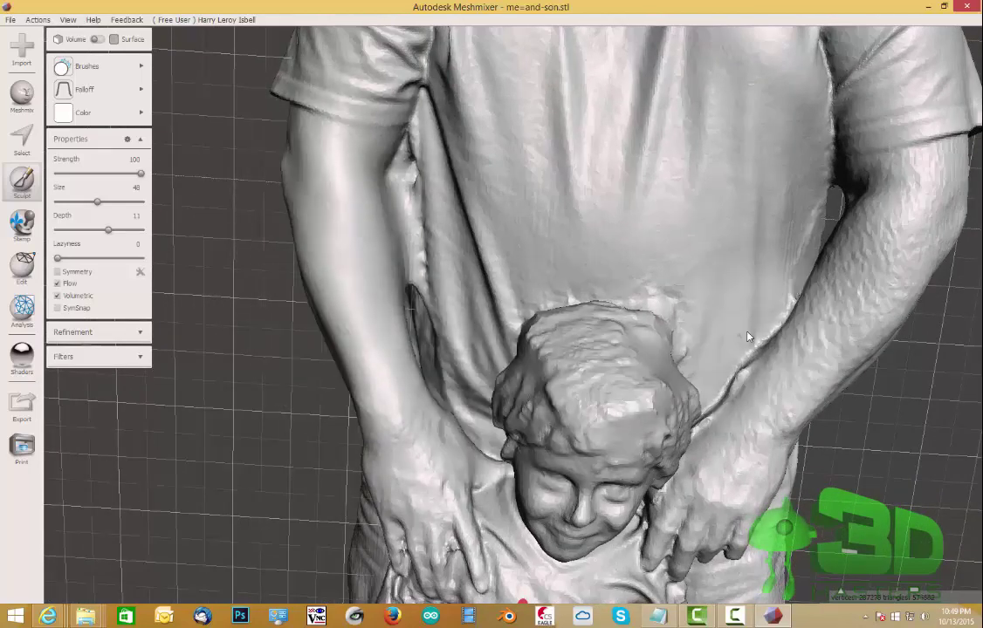
mouse_move(751, 261)
left_mouse_down()
mouse_move(800, 233)
mouse_move(795, 305)
mouse_move(842, 339)
mouse_move(845, 318)
mouse_move(840, 301)
mouse_move(790, 410)
mouse_move(838, 149)
mouse_move(419, 210)
mouse_move(431, 342)
mouse_move(329, 406)
mouse_move(318, 453)
mouse_move(471, 231)
mouse_move(525, 226)
left_mouse_up()
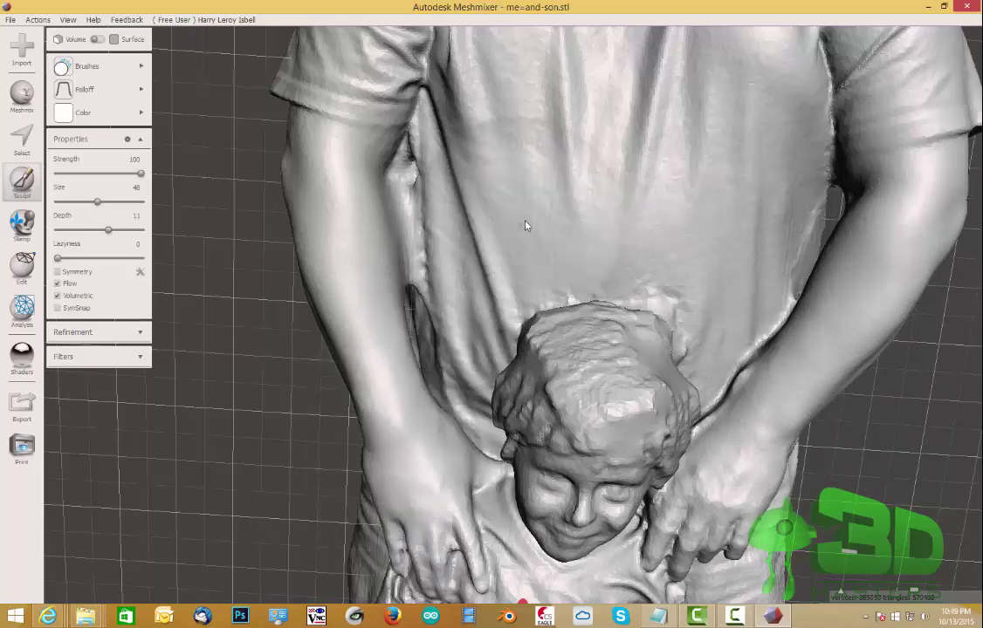
Smooth the chest, shoulders and sleeves on the front of the father's T-shirt, including the ragged armpit seam
middle_click_drag(508, 345, 445, 284)
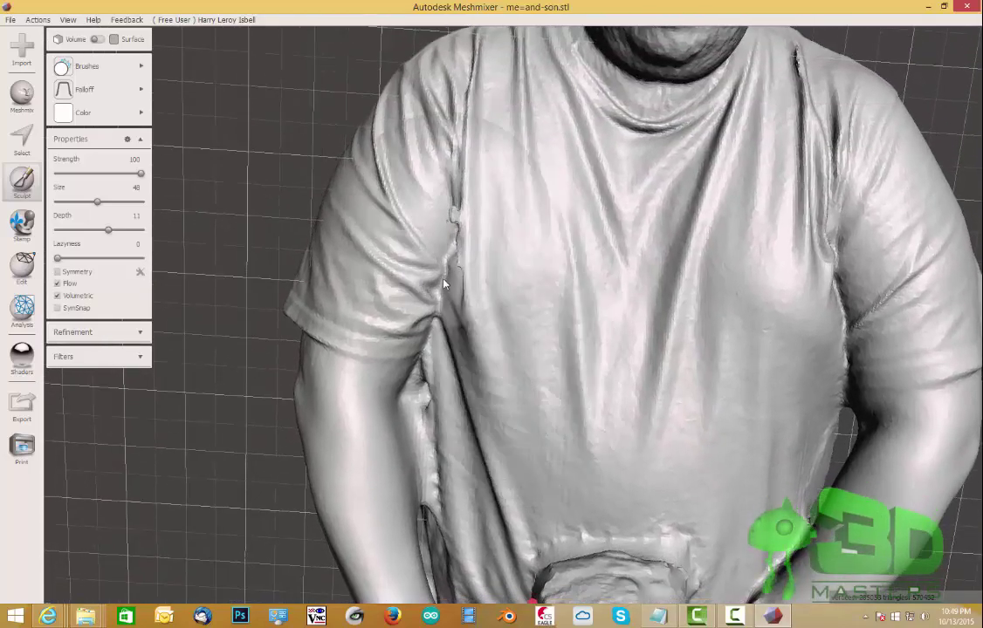
mouse_move(458, 281)
left_mouse_down()
mouse_move(465, 196)
mouse_move(365, 295)
mouse_move(441, 238)
mouse_move(469, 170)
mouse_move(575, 285)
mouse_move(528, 295)
mouse_move(609, 389)
mouse_move(485, 552)
mouse_move(448, 394)
mouse_move(812, 254)
mouse_move(746, 403)
mouse_move(790, 250)
mouse_move(693, 200)
mouse_move(597, 256)
mouse_move(667, 327)
left_mouse_up()
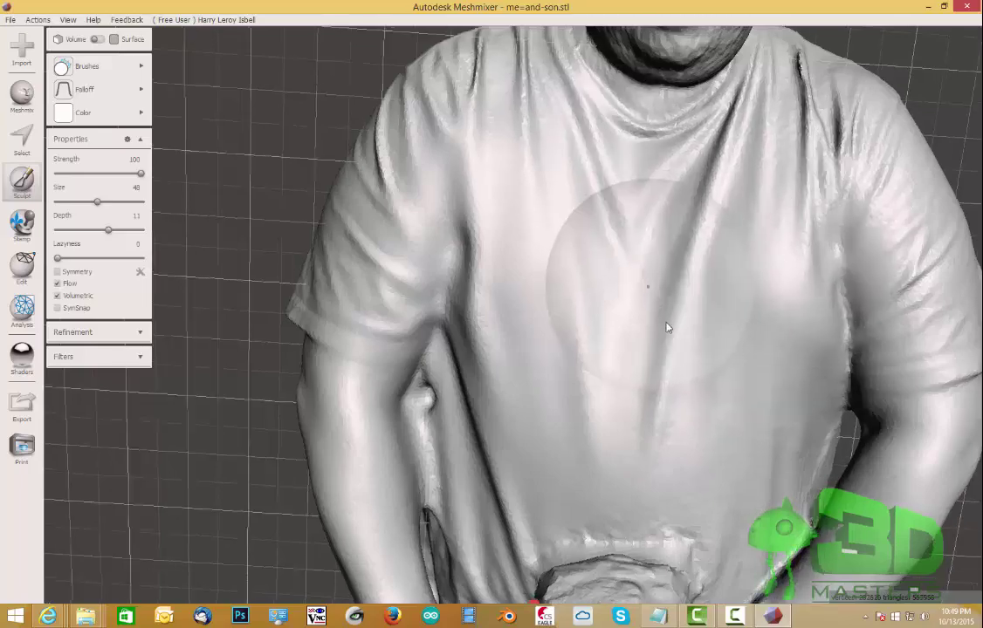
right_click_drag(667, 326, 591, 166)
mouse_move(590, 166)
left_mouse_down()
mouse_move(457, 221)
mouse_move(377, 408)
mouse_move(478, 386)
left_mouse_up()
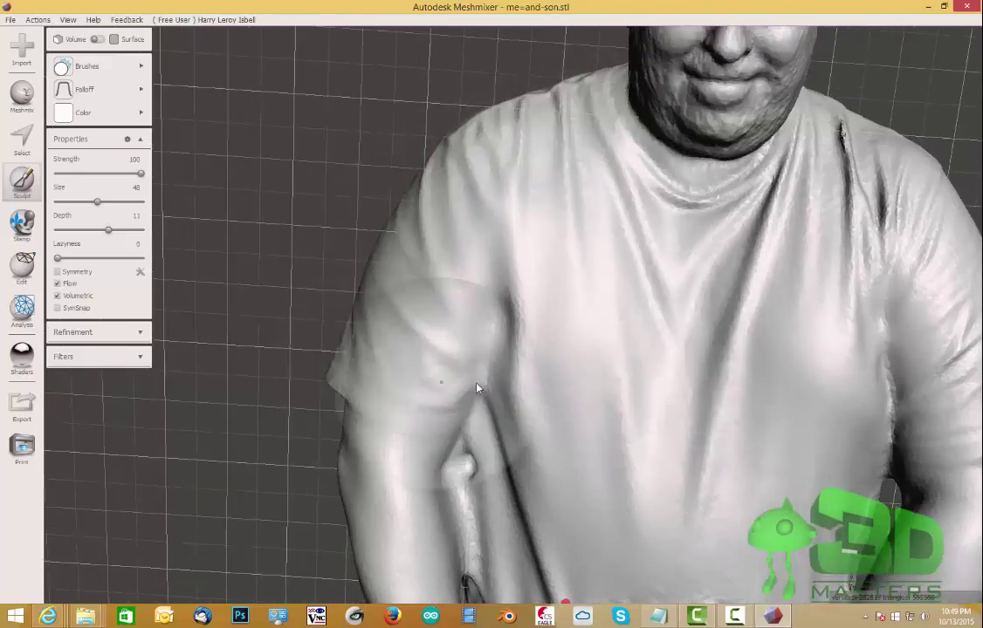
Smooth the wrinkles across the back of the father's T-shirt, from the shoulders down to the hem
middle_click_drag(479, 386, 469, 312)
mouse_move(470, 312)
right_mouse_down()
mouse_move(520, 358)
mouse_move(535, 454)
mouse_move(562, 465)
mouse_move(515, 411)
mouse_move(535, 406)
right_mouse_up()
mouse_move(535, 406)
left_mouse_down()
mouse_move(448, 435)
mouse_move(450, 346)
mouse_move(478, 414)
left_mouse_up()
right_click_drag(478, 413, 414, 365)
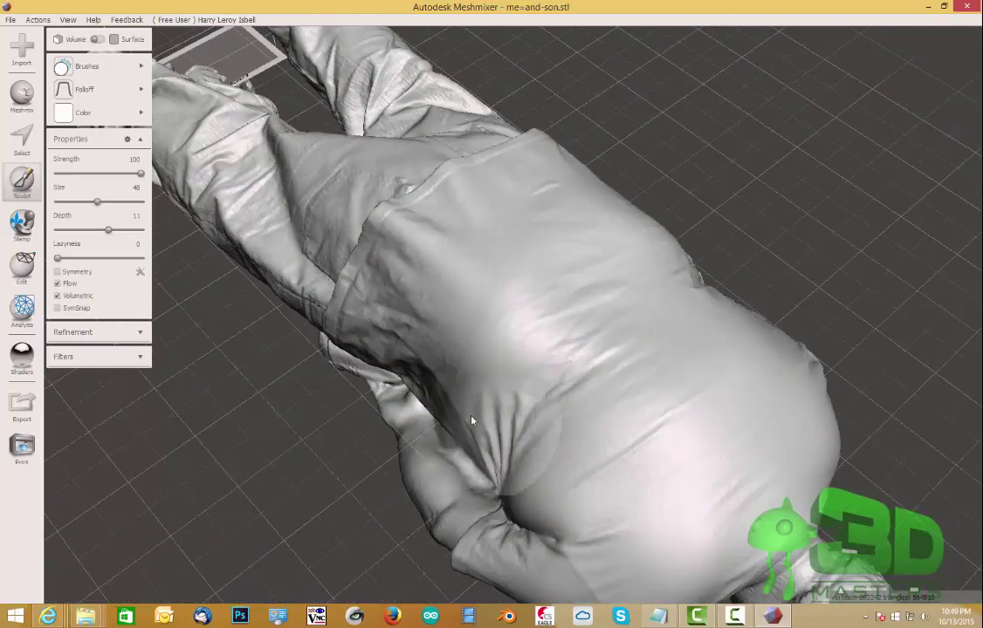
mouse_move(585, 413)
left_mouse_down()
mouse_move(410, 307)
mouse_move(461, 252)
mouse_move(444, 216)
left_mouse_up()
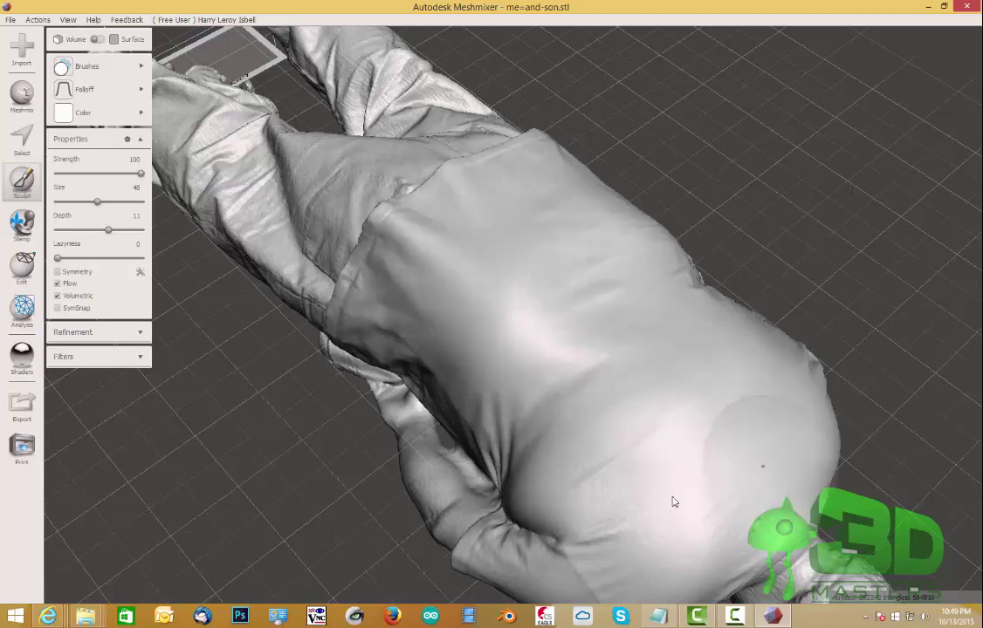
mouse_move(672, 502)
left_mouse_down()
mouse_move(625, 388)
mouse_move(603, 213)
mouse_move(261, 216)
mouse_move(396, 208)
left_mouse_up()
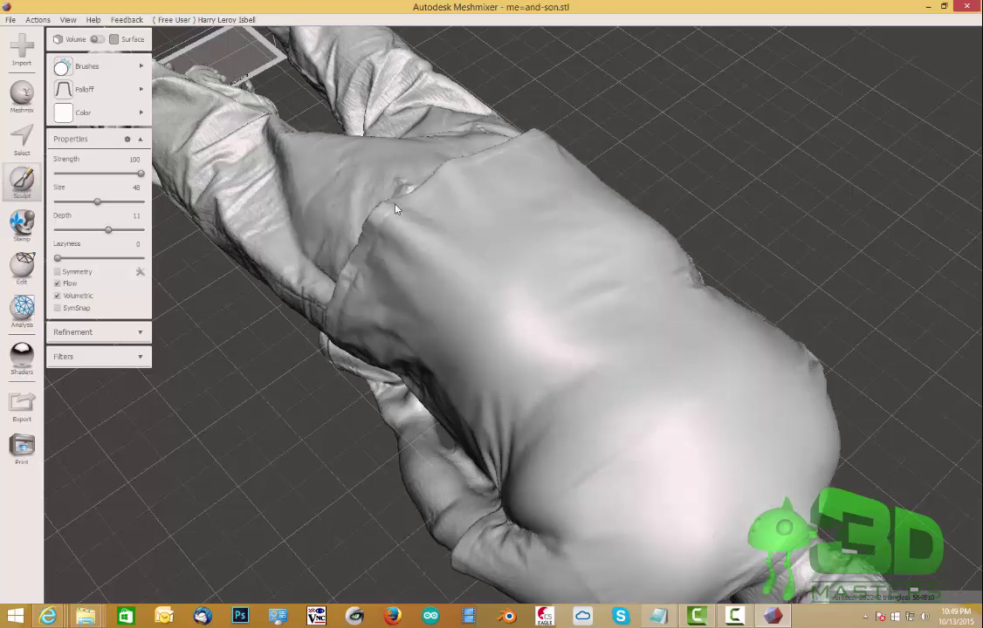
Smooth the wrinkles on the back and outer side of the father's trousers, including his shoe
right_click_drag(487, 257, 544, 316)
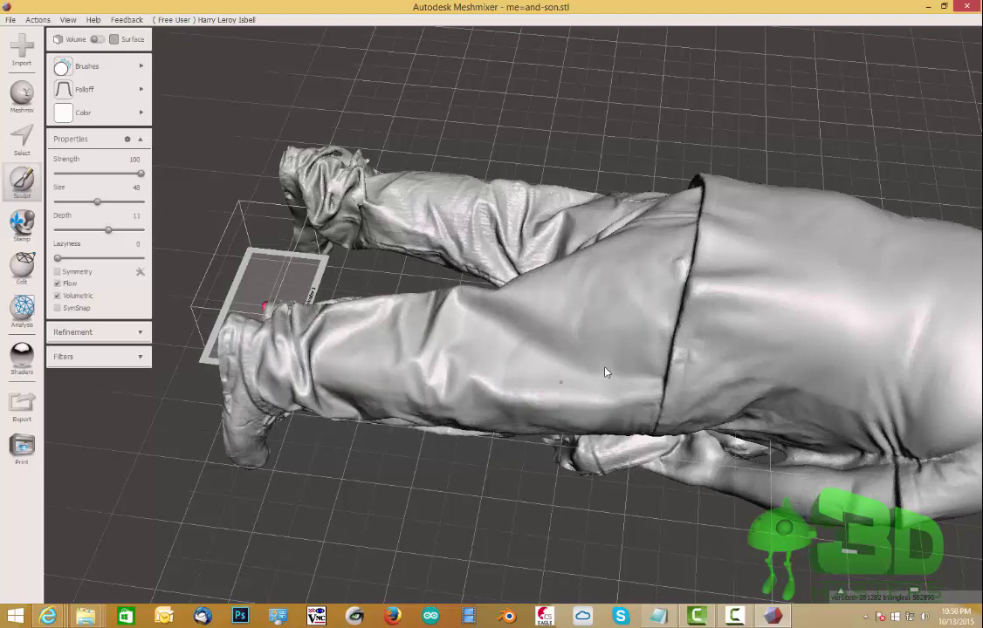
right_click_drag(609, 397, 642, 369)
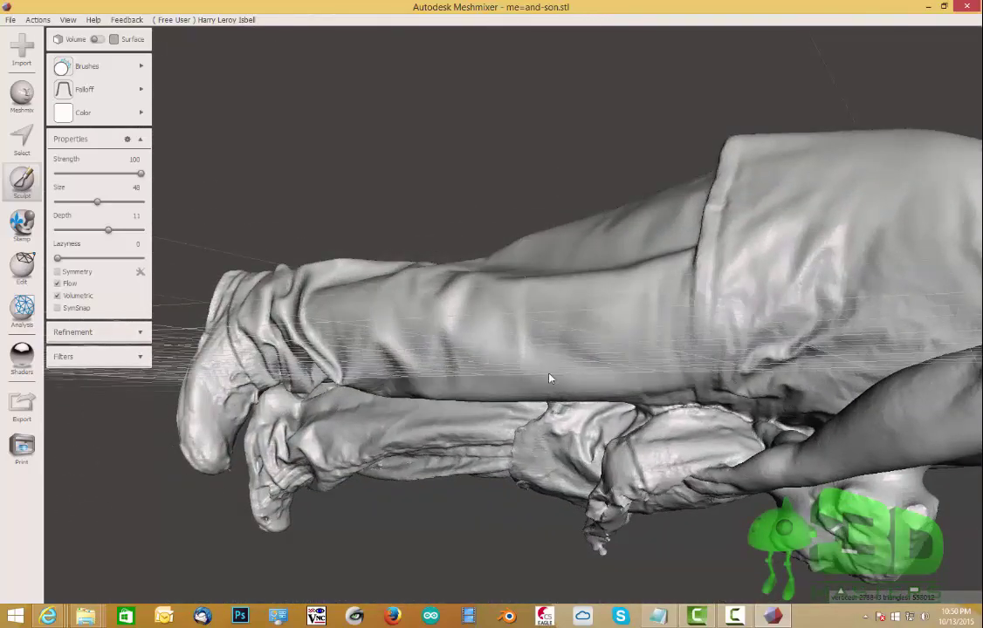
mouse_move(268, 346)
left_mouse_down()
mouse_move(148, 358)
mouse_move(288, 293)
left_mouse_up()
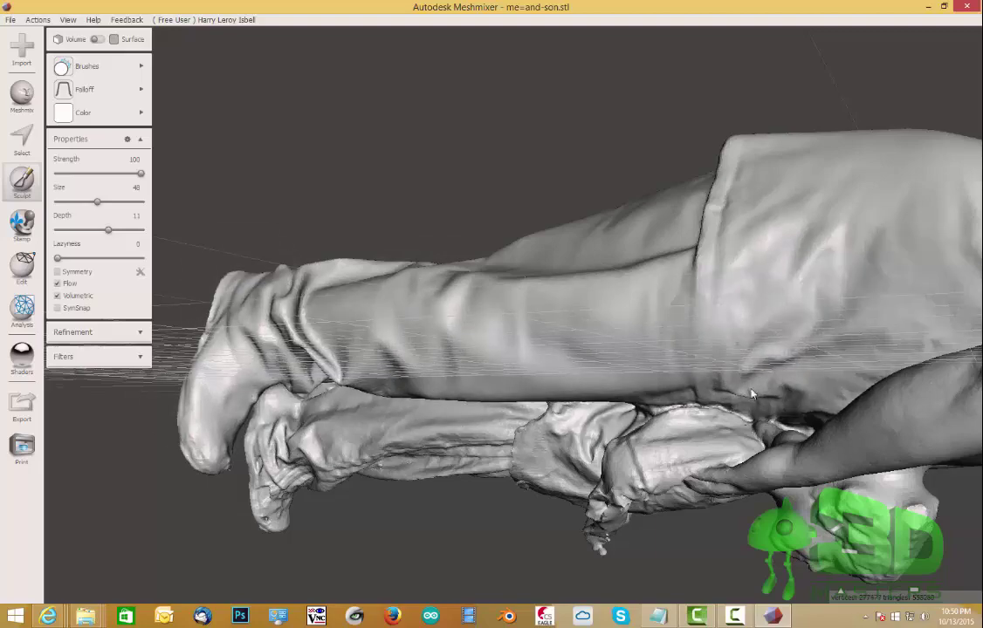
right_click_drag(813, 305, 598, 379)
mouse_move(599, 379)
left_mouse_down()
mouse_move(444, 361)
mouse_move(423, 416)
mouse_move(437, 353)
mouse_move(511, 406)
mouse_move(358, 425)
mouse_move(250, 479)
mouse_move(366, 449)
mouse_move(397, 456)
left_mouse_up()
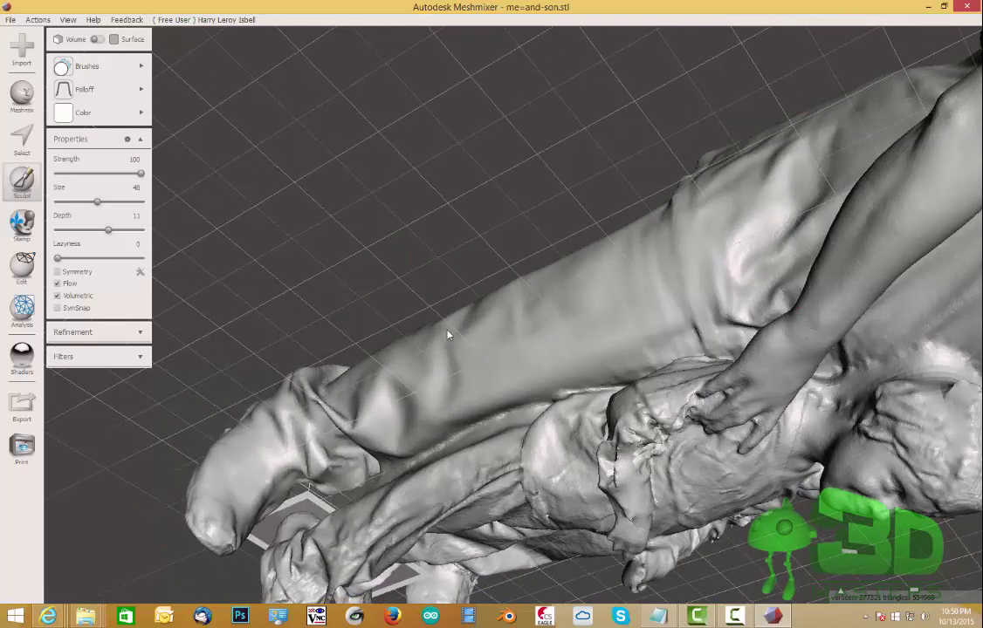
Smooth the front of the father's trouser legs and the son's trousers with the same brush
right_click_drag(450, 329, 426, 354)
scroll(497, 338, "up", 3)
mouse_move(498, 337)
left_mouse_down()
mouse_move(419, 261)
mouse_move(375, 367)
mouse_move(444, 531)
mouse_move(418, 466)
mouse_move(497, 384)
mouse_move(436, 358)
mouse_move(312, 433)
mouse_move(374, 504)
mouse_move(496, 567)
mouse_move(579, 471)
mouse_move(623, 496)
mouse_move(642, 349)
mouse_move(634, 459)
mouse_move(606, 538)
mouse_move(840, 166)
mouse_move(833, 215)
mouse_move(665, 321)
left_mouse_up()
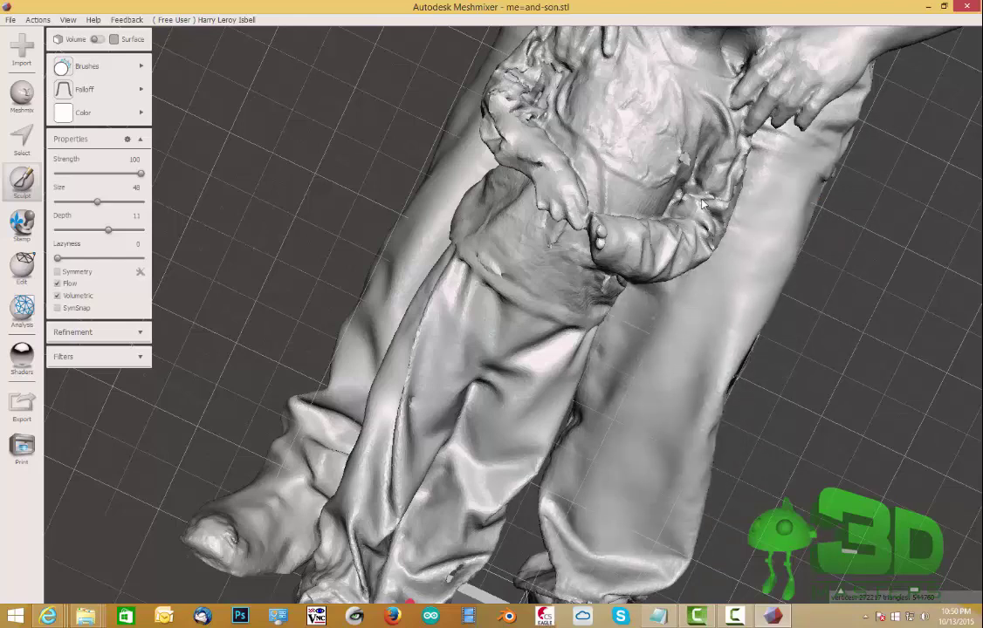
Smooth the son's shirt front and sleeves, reducing the brush size to 30 for the torn upper sleeve
left_click_drag(702, 203, 711, 196)
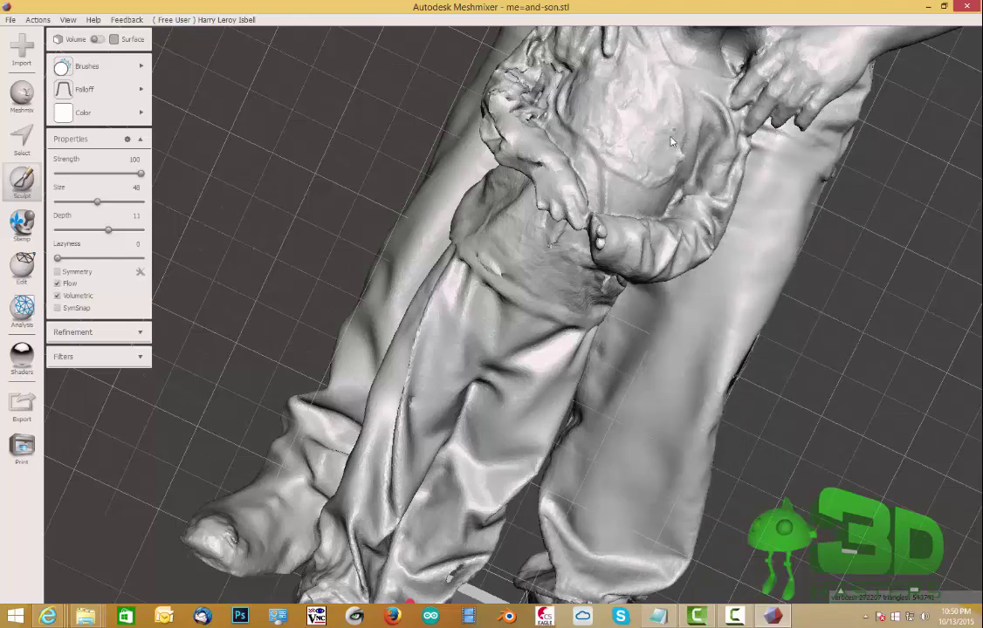
mouse_move(672, 140)
left_mouse_down()
mouse_move(641, 187)
mouse_move(602, 96)
mouse_move(658, 145)
left_mouse_up()
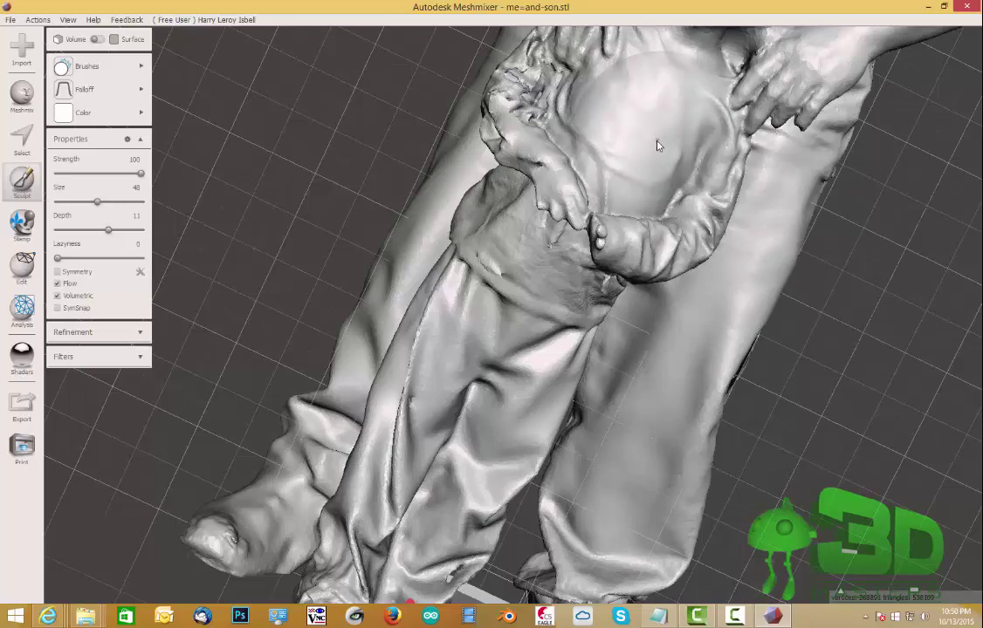
mouse_move(654, 160)
right_mouse_down()
mouse_move(646, 221)
mouse_move(594, 209)
right_mouse_up()
key("Down")
key("Up")
left_click_drag(593, 209, 550, 227)
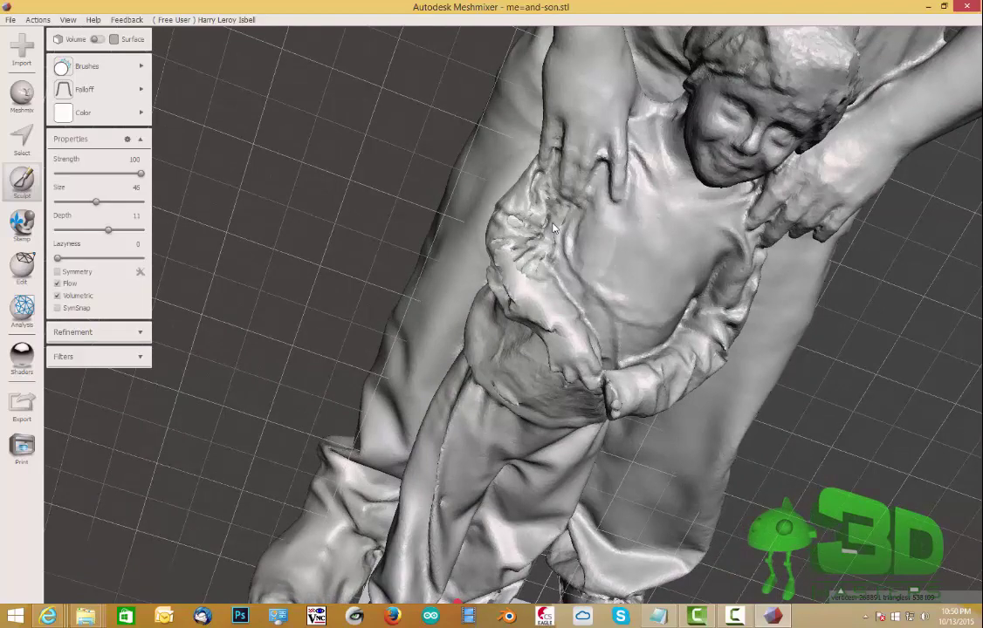
left_click_drag(552, 227, 552, 227)
key("bracketleft")
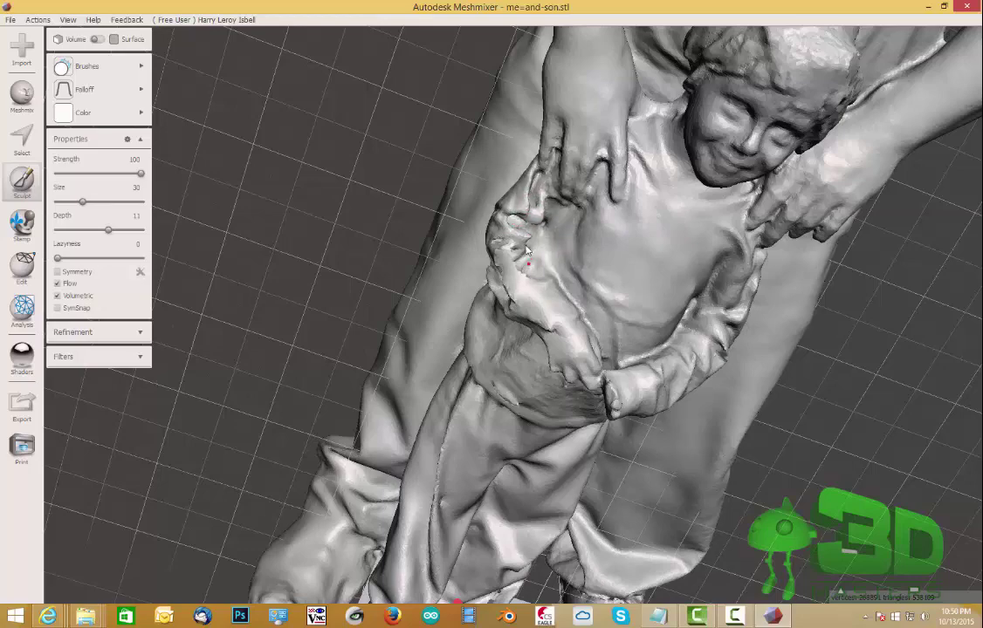
scroll(572, 247, "up", 8)
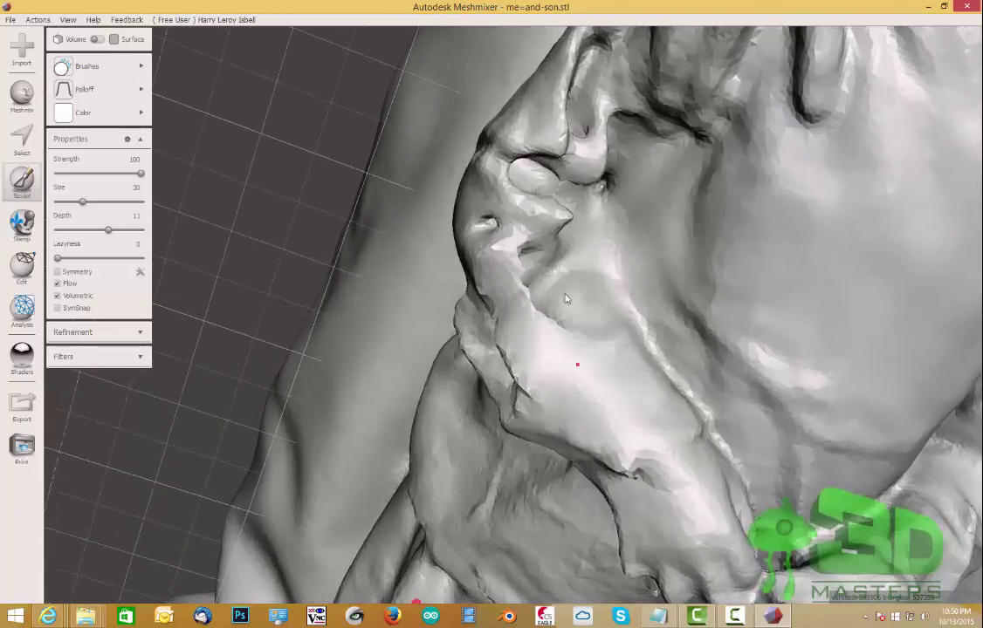
Select the lumpy, torn patch on the son's upper sleeve with a size 26 selection brush and delete it
right_click_drag(566, 299, 557, 208)
scroll(555, 206, "down", 3)
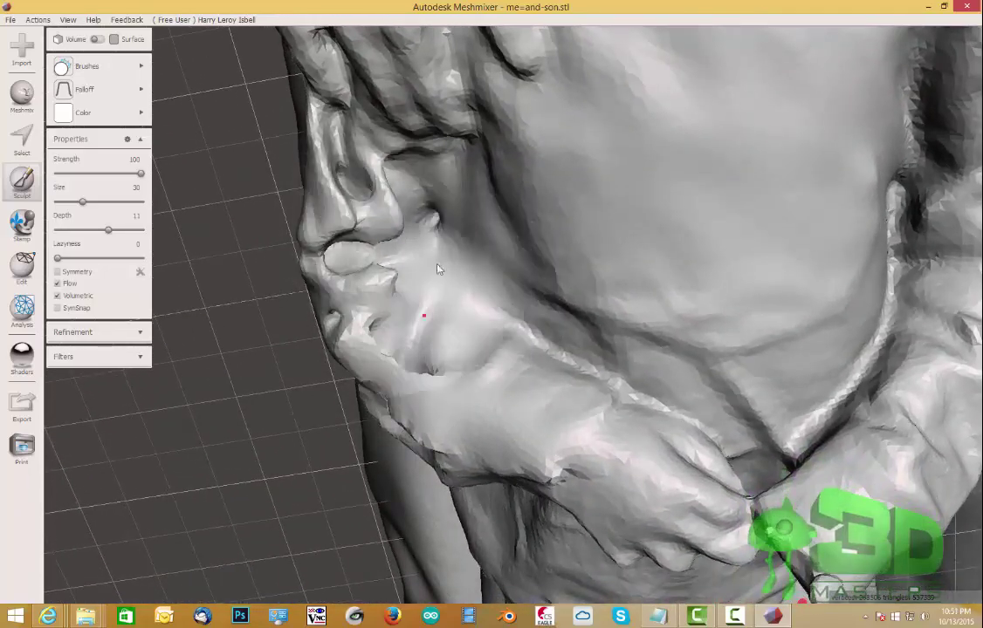
mouse_move(436, 323)
right_mouse_down()
mouse_move(523, 209)
mouse_move(510, 184)
mouse_move(513, 239)
mouse_move(454, 279)
mouse_move(529, 291)
mouse_move(555, 269)
mouse_move(478, 238)
mouse_move(419, 240)
right_mouse_up()
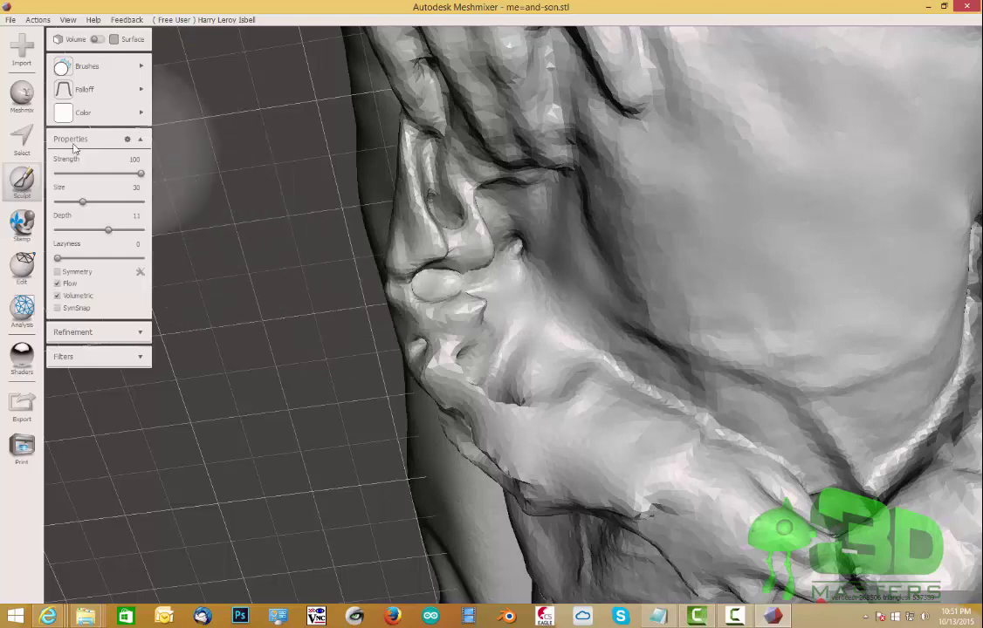
left_click(475, 253)
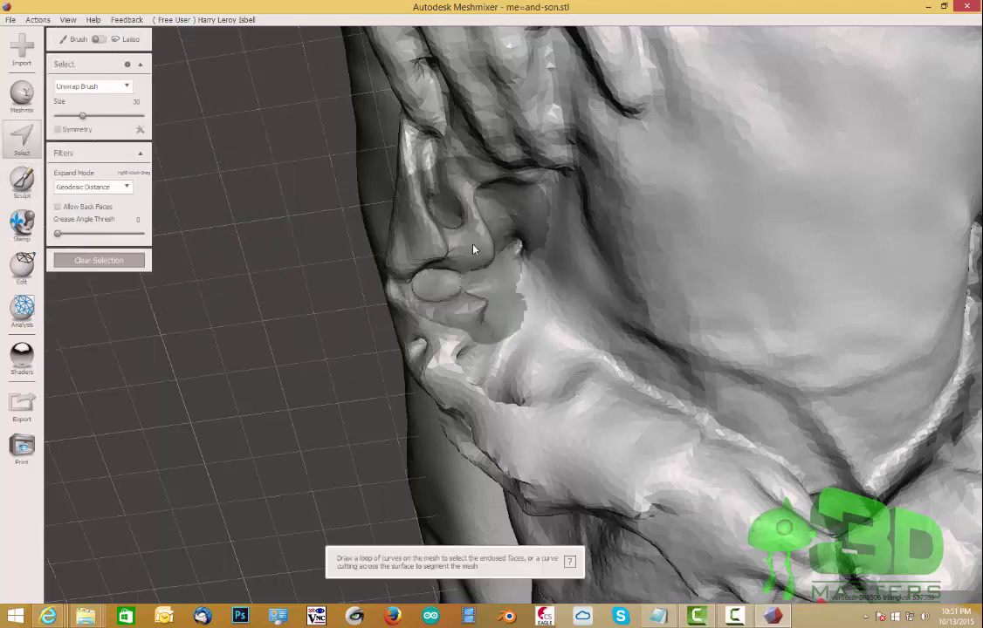
mouse_move(474, 248)
right_mouse_down()
mouse_move(479, 259)
mouse_move(474, 244)
right_mouse_up()
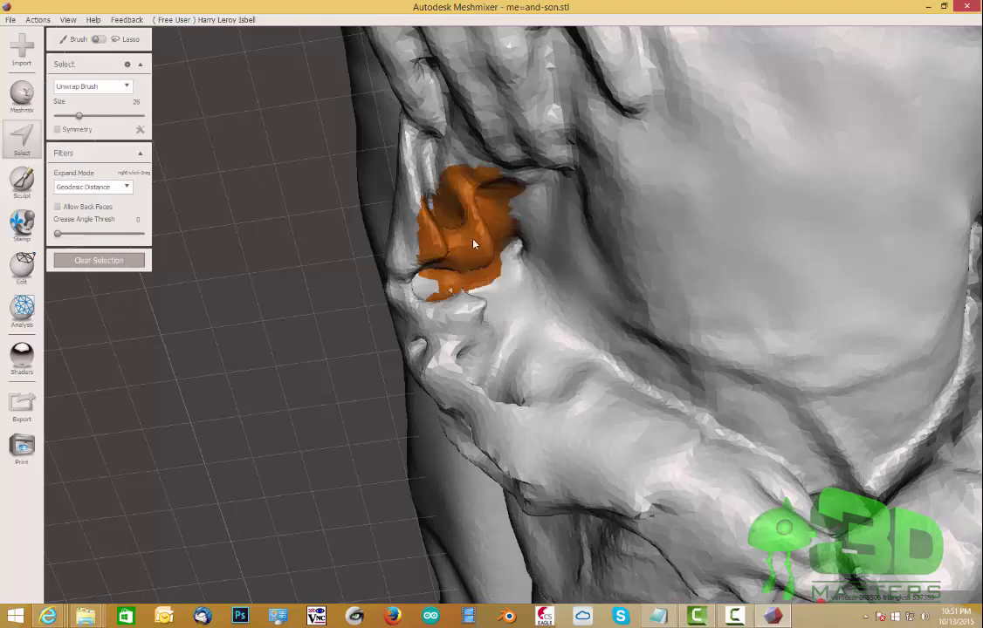
mouse_move(489, 277)
left_mouse_down()
mouse_move(487, 345)
mouse_move(528, 370)
left_mouse_up()
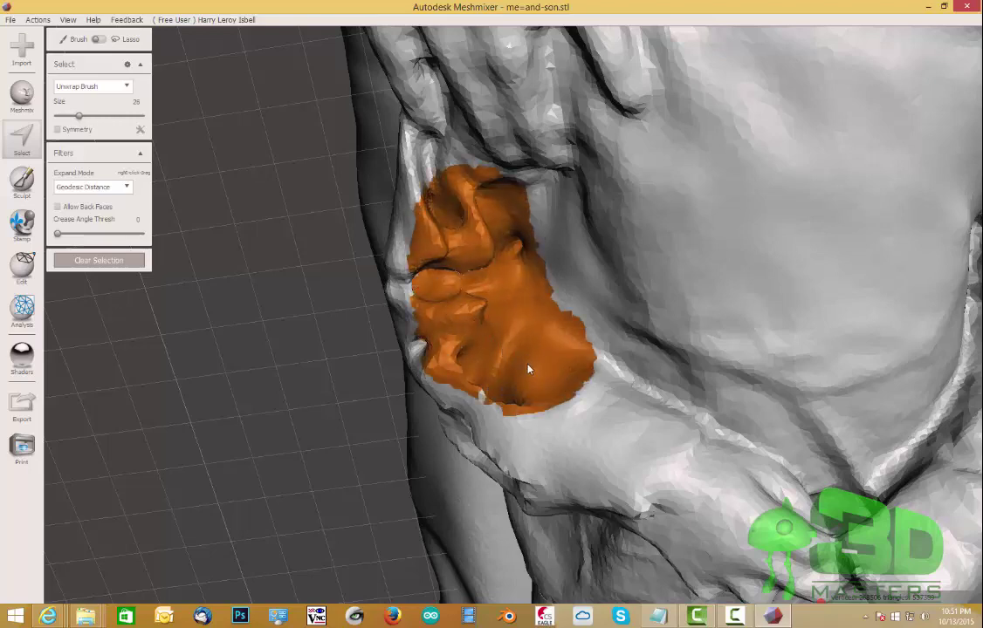
left_click_drag(472, 242, 463, 242)
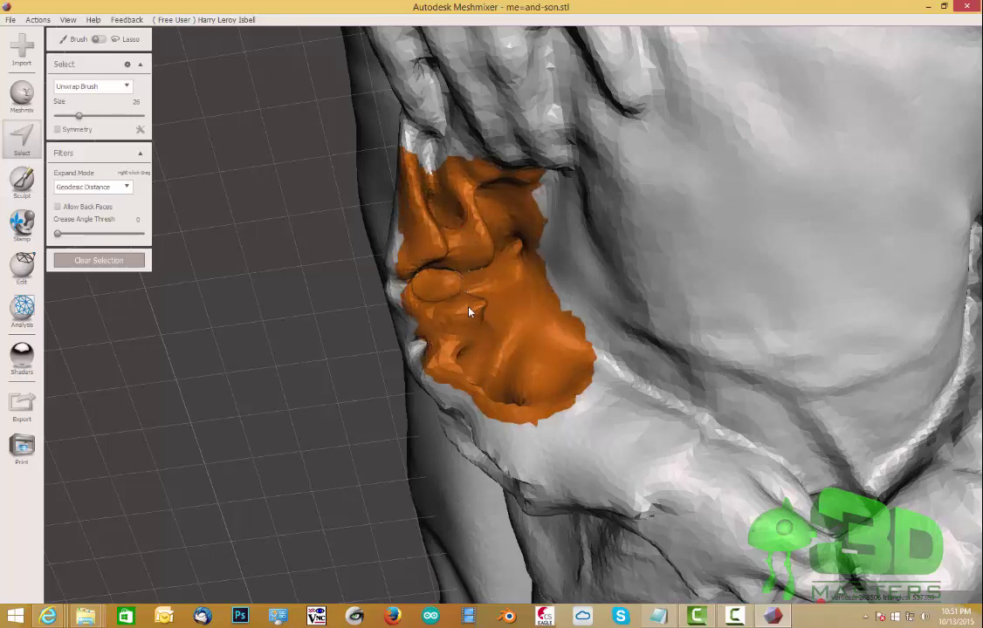
right_click_drag(474, 338, 605, 339)
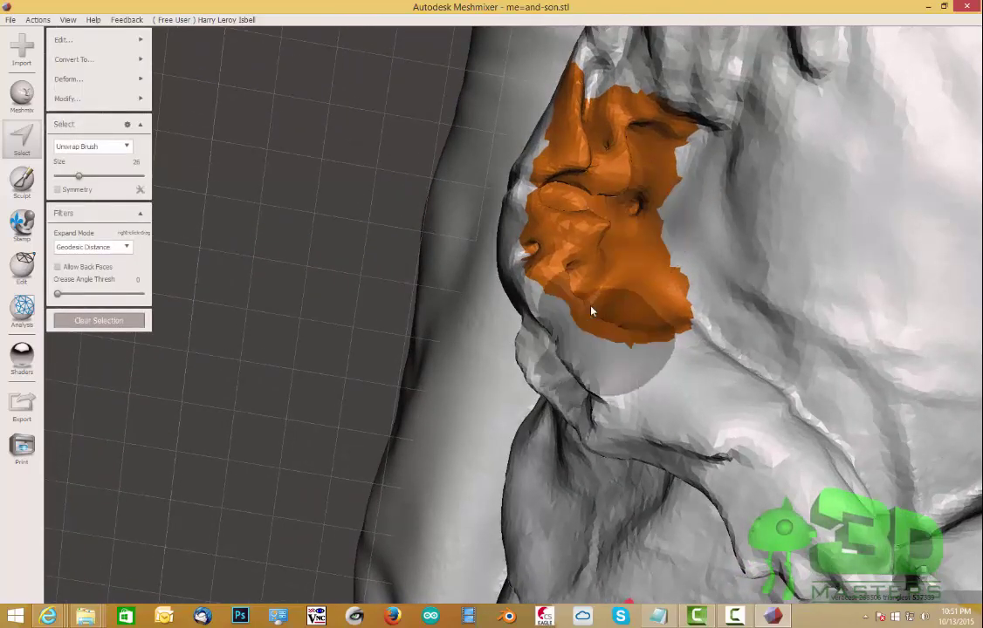
key("Delete")
Reduce the selection brush size to 18 for picking faces along the rim of the sleeve hole
right_click_drag(617, 295, 569, 313)
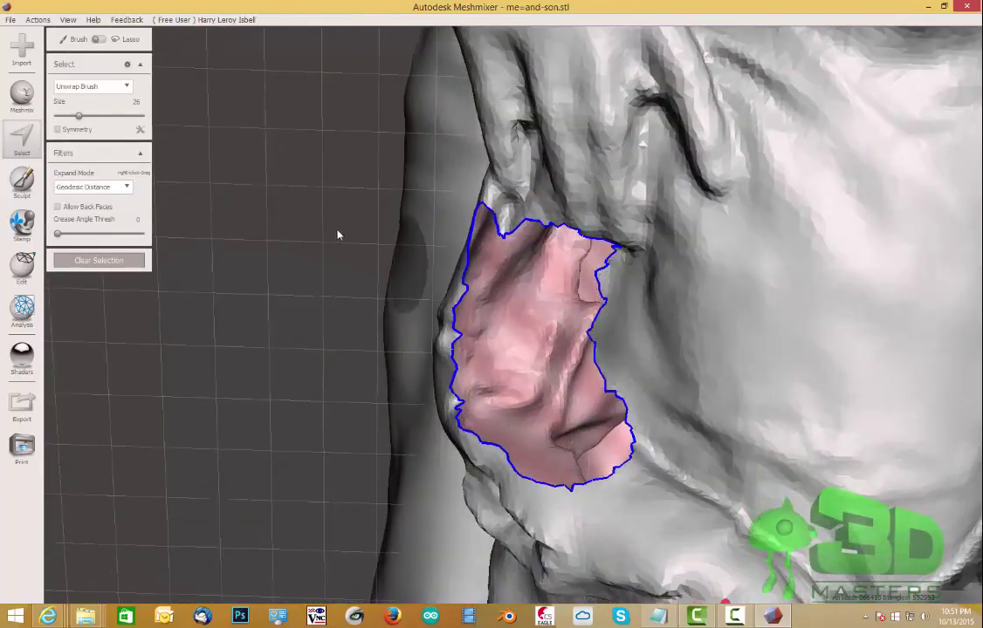
left_click(23, 185)
left_click(23, 149)
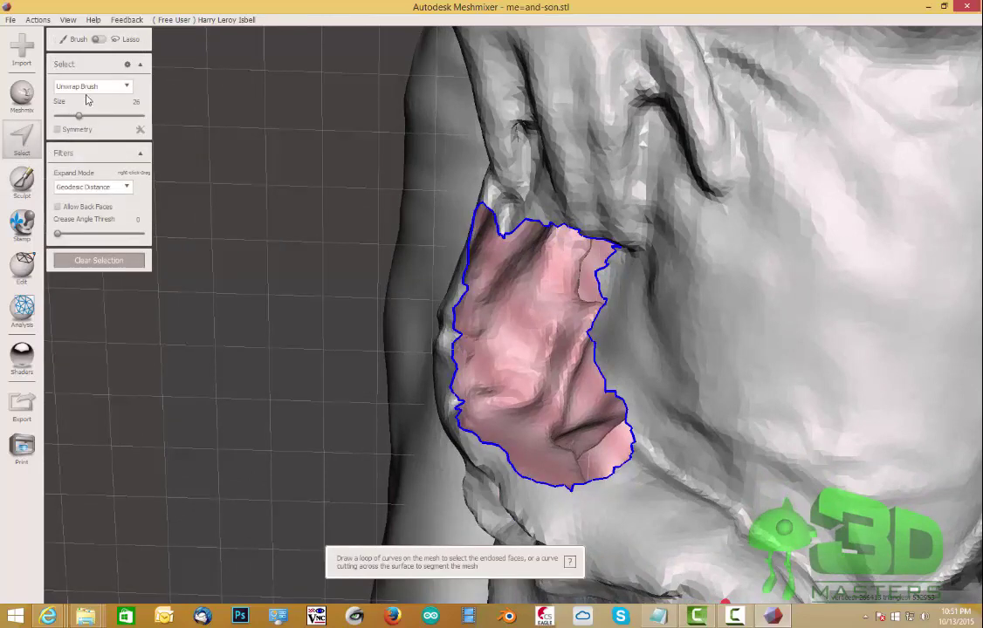
key("space")
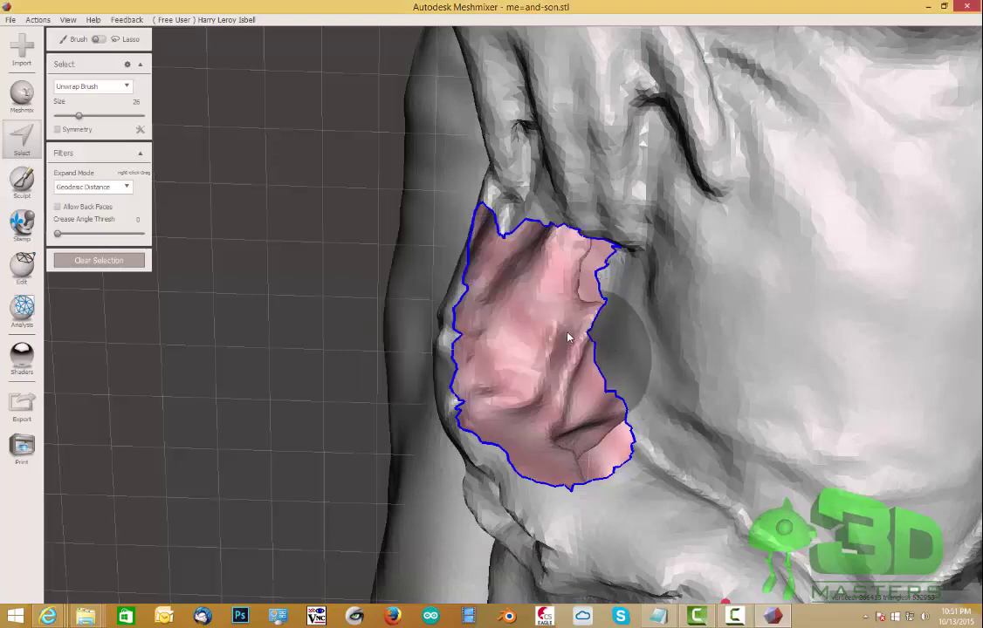
key("bracketleft")
key("bracketleft")
key("bracketleft")
key("bracketleft")
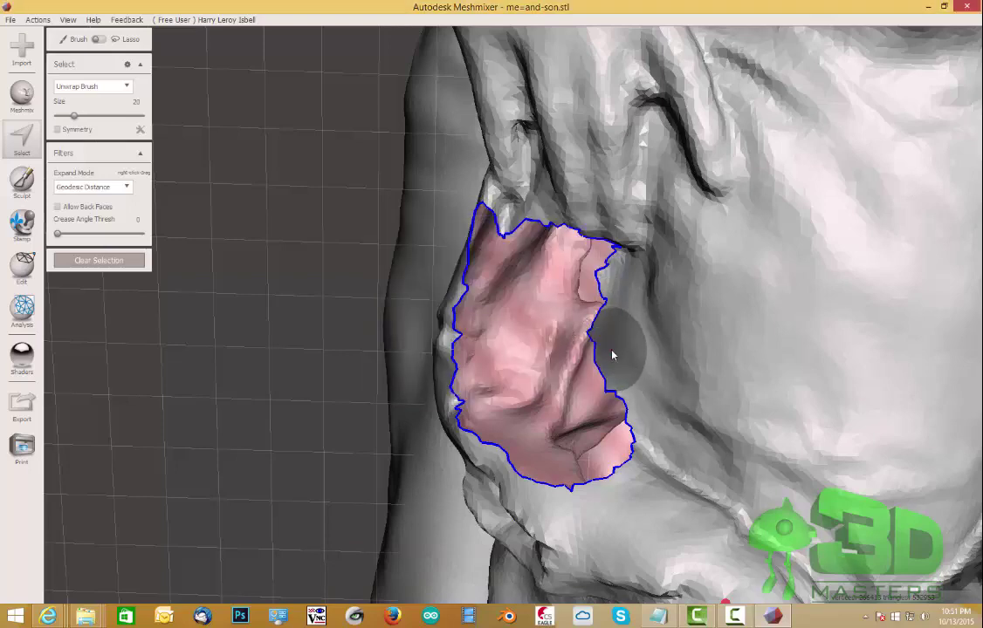
key("bracketleft")
key("bracketleft")
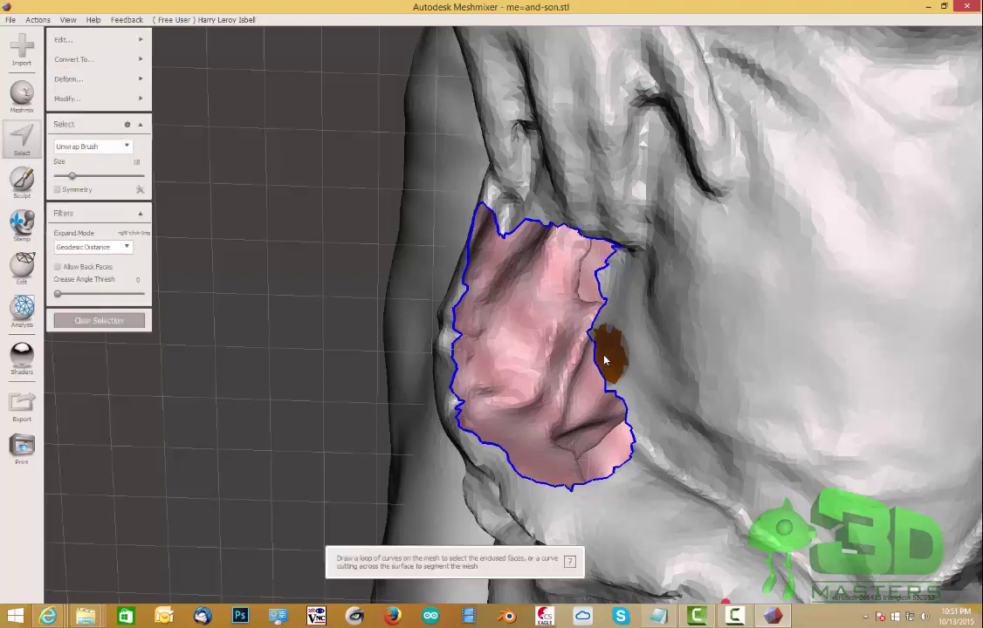
Select small face patches on two opposite sides of the sleeve hole and bridge them across its middle
mouse_move(616, 360)
left_mouse_down("alt")
mouse_move(656, 363)
mouse_move(572, 367)
left_mouse_up("alt")
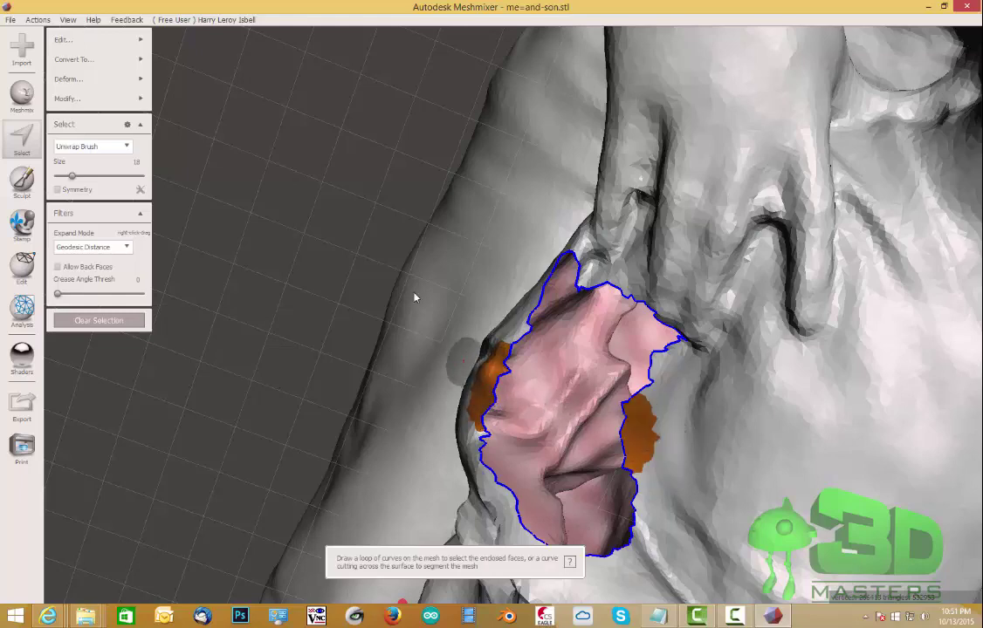
mouse_move(102, 44)
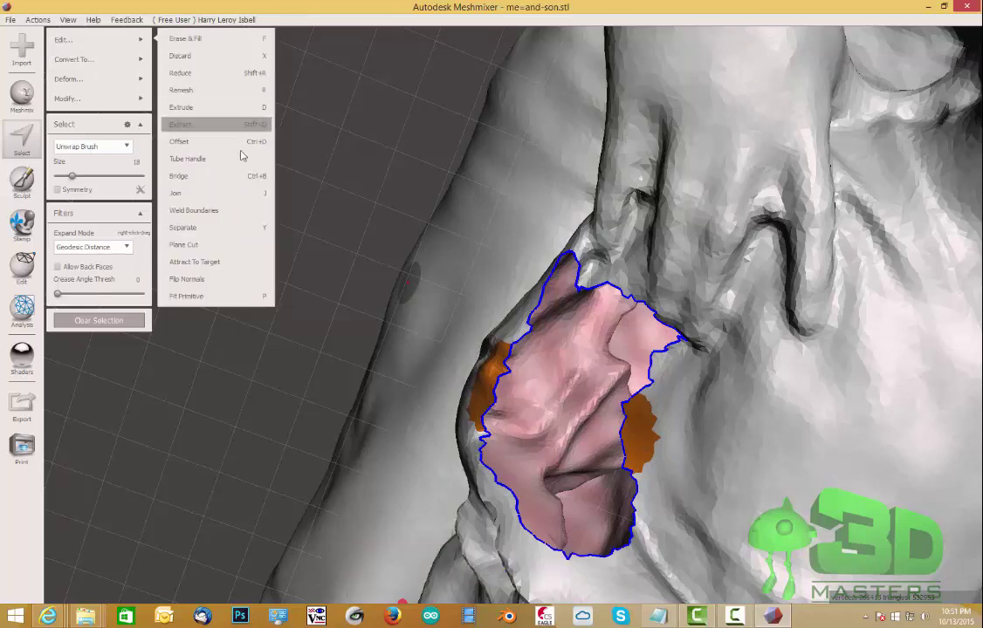
left_click(253, 177)
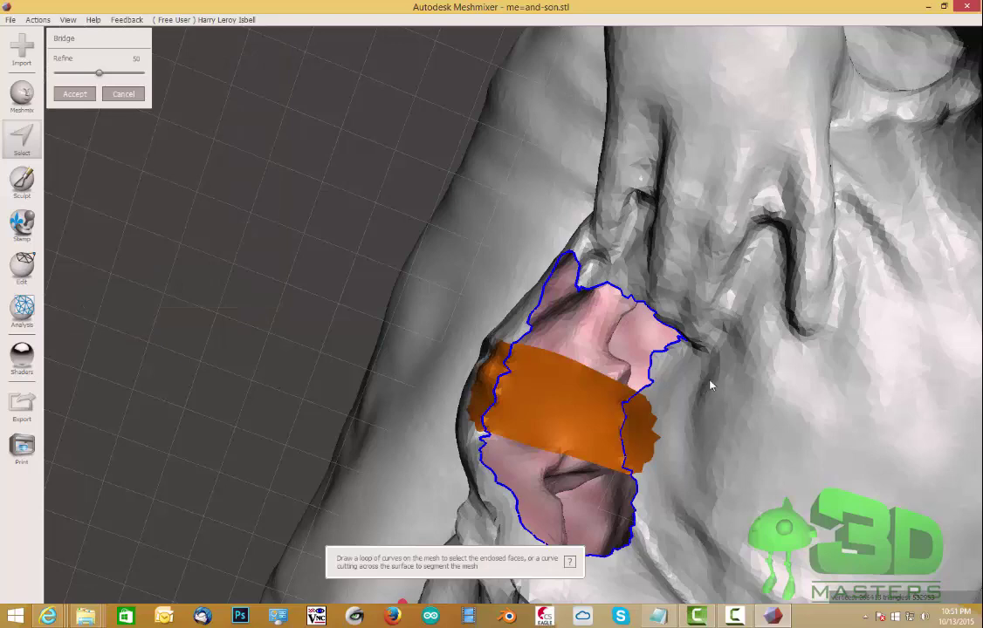
right_click_drag(712, 385, 709, 330)
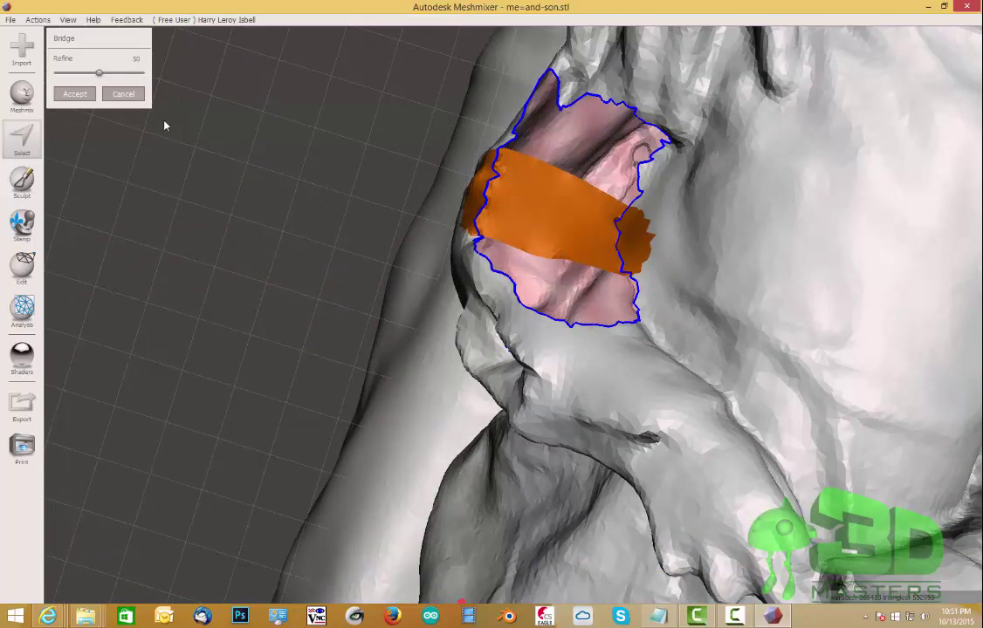
key("Escape")
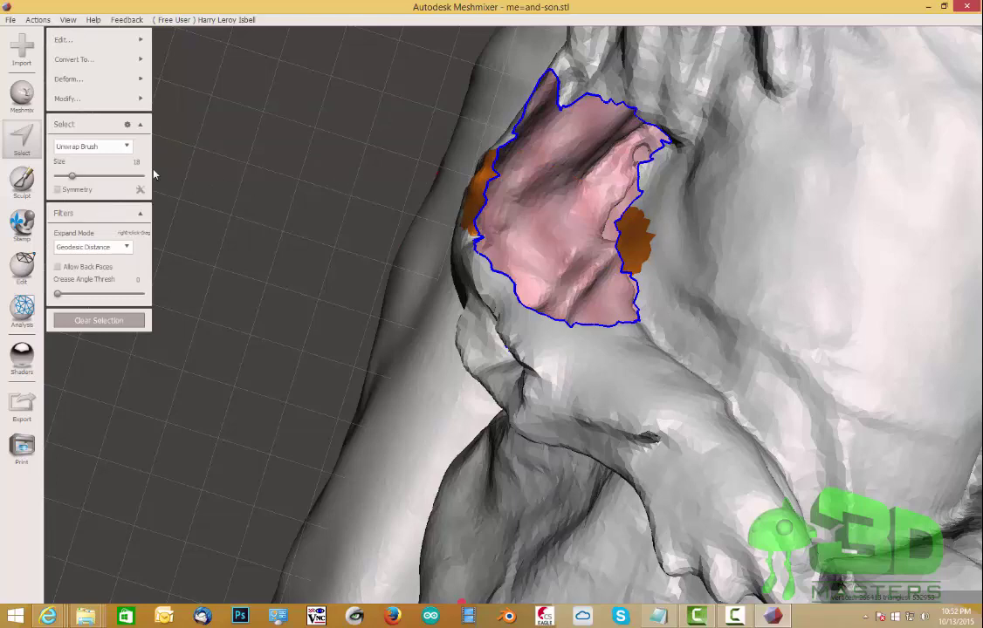
mouse_move(73, 43)
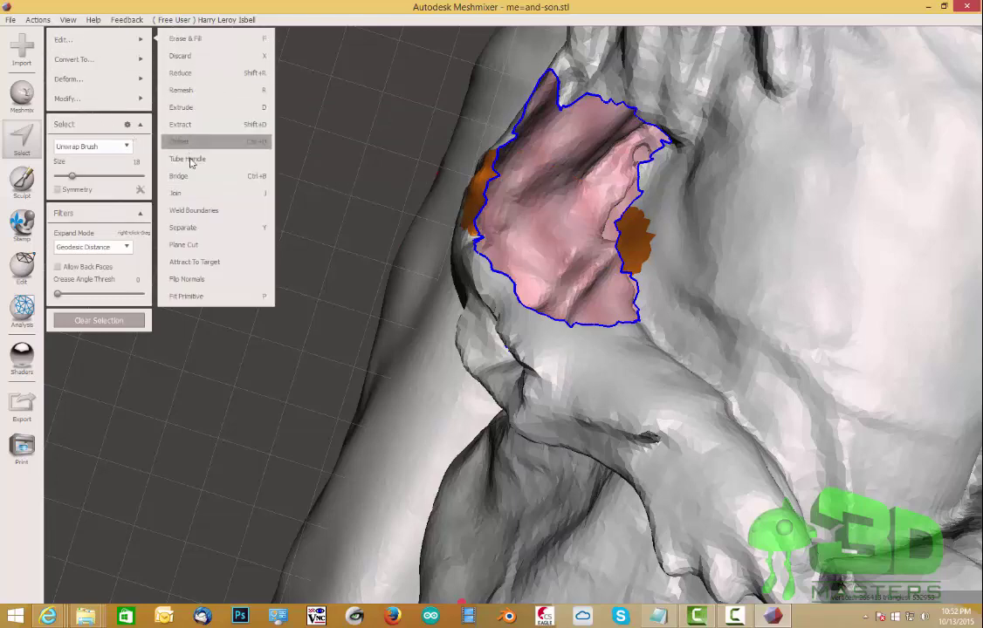
left_click(195, 176)
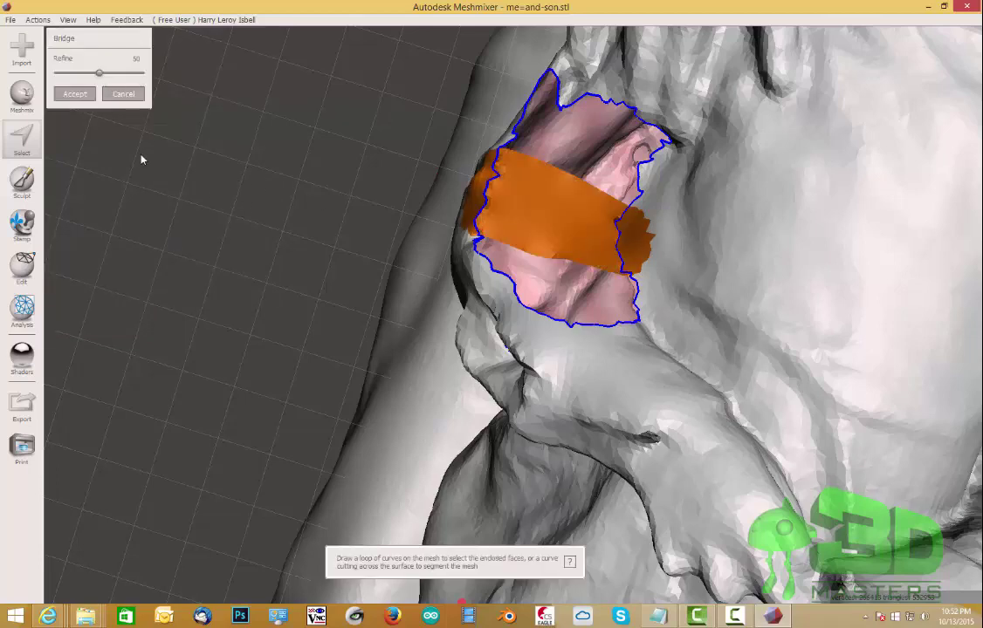
left_click(25, 179)
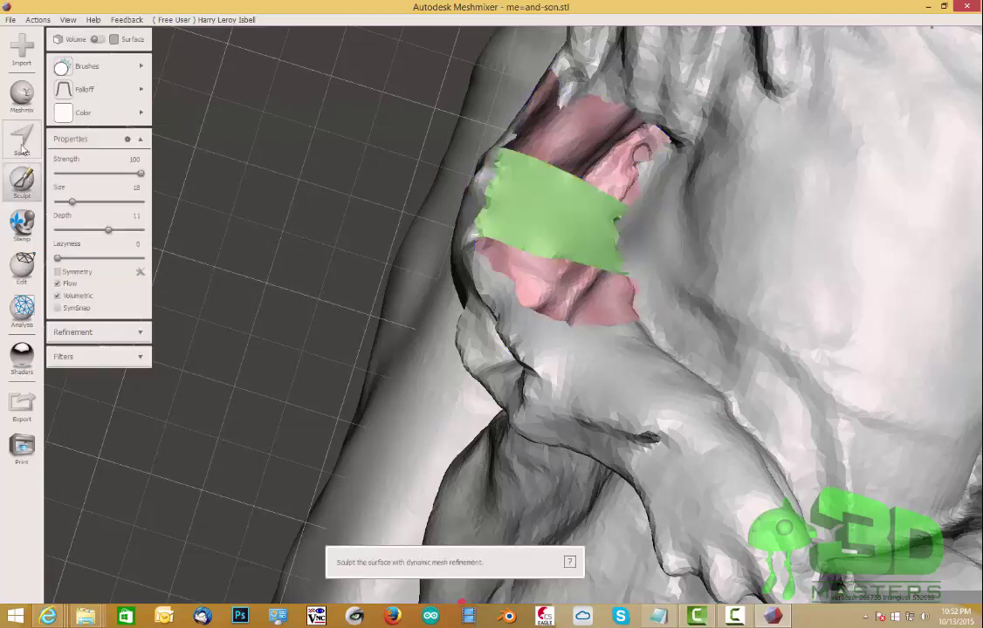
Bridge the new strip's edge nearest the forearm to the facing rim of the sleeve hole
left_click(22, 148)
left_click_drag(559, 250, 558, 259)
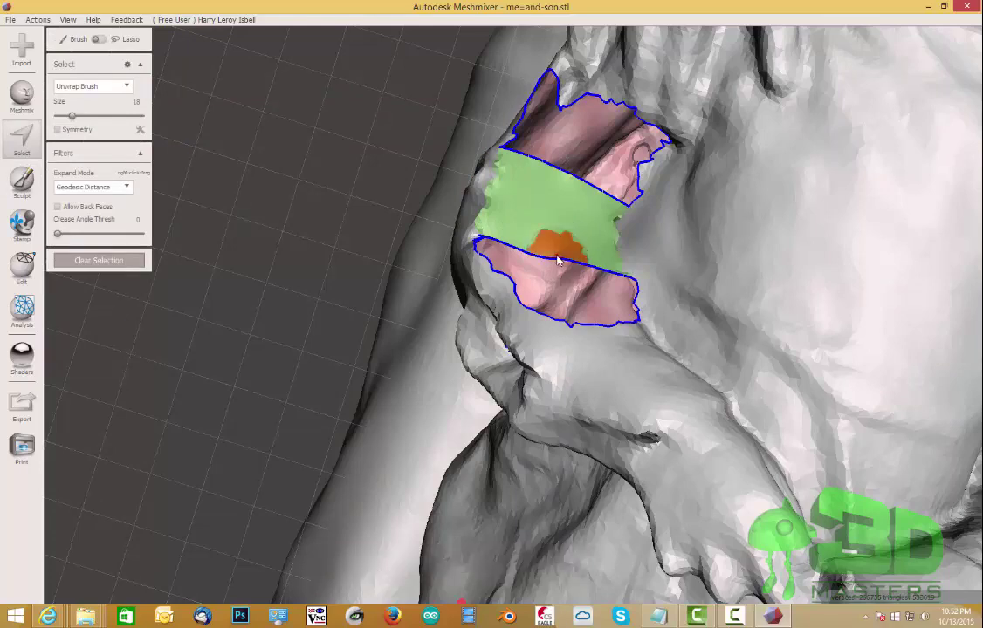
left_click(567, 330)
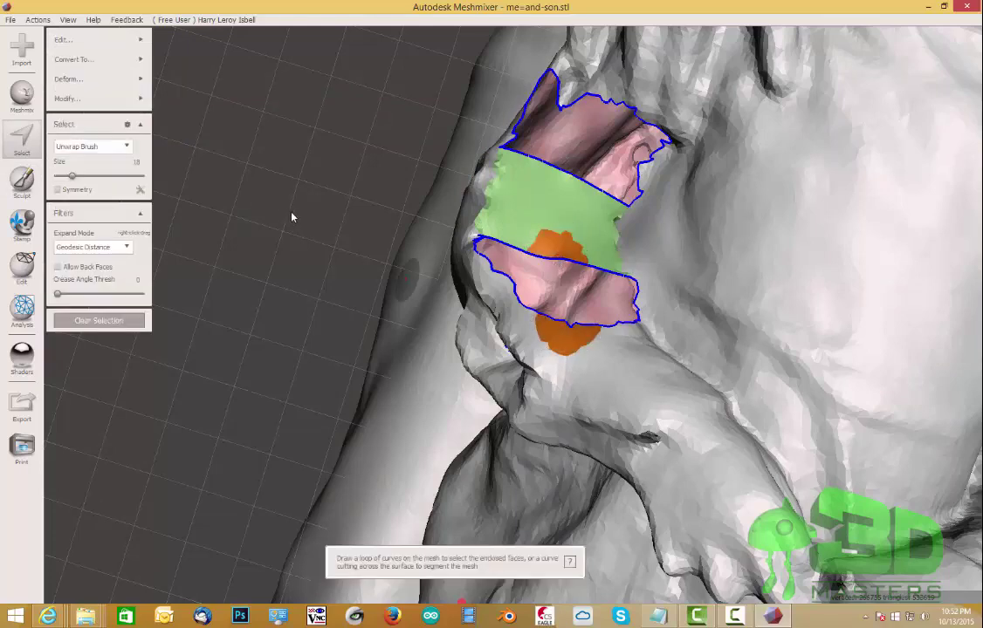
key("ctrl+b")
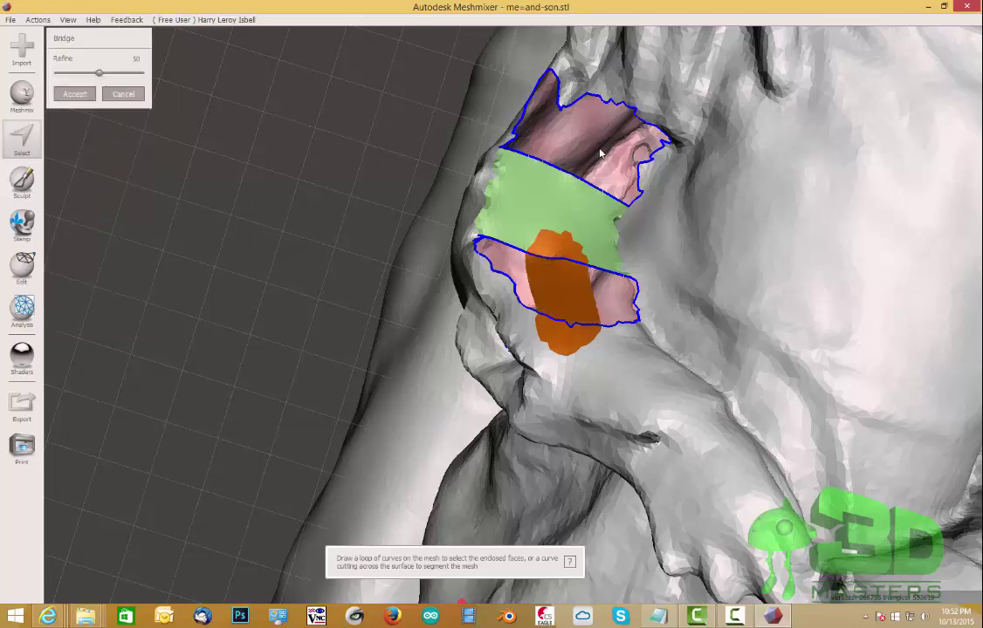
left_click(74, 93)
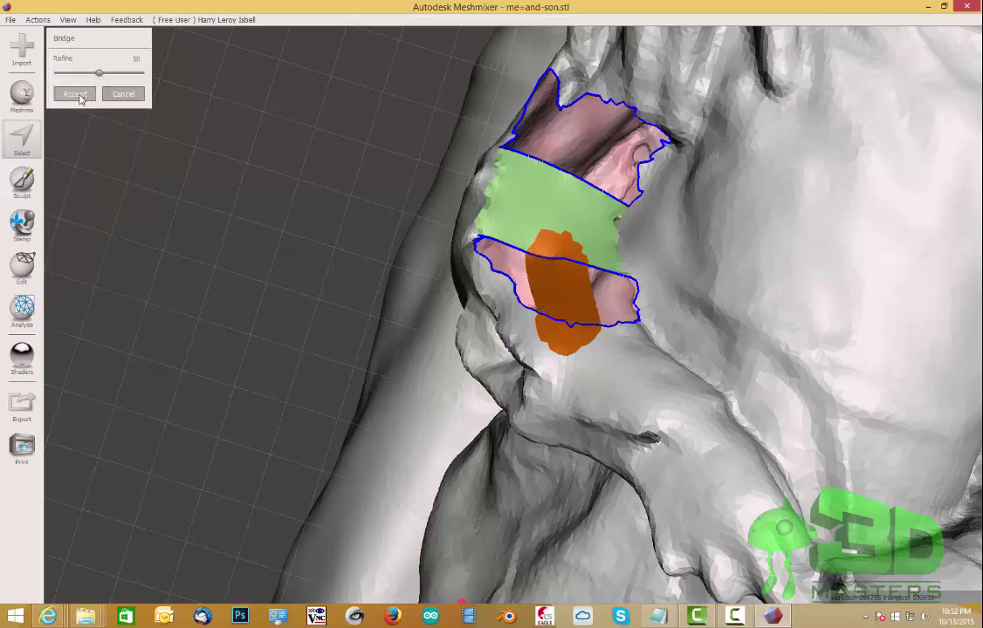
left_click(23, 166)
left_click(24, 143)
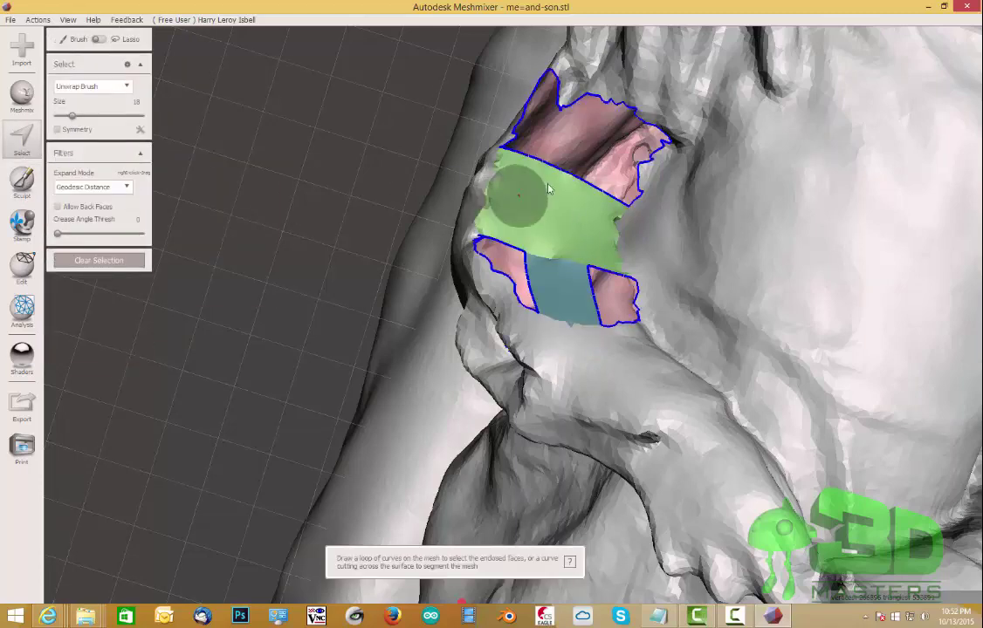
Select face patches on the central strip's upper-arm edge and the facing sleeve hole rim, and bridge them
left_click(573, 183)
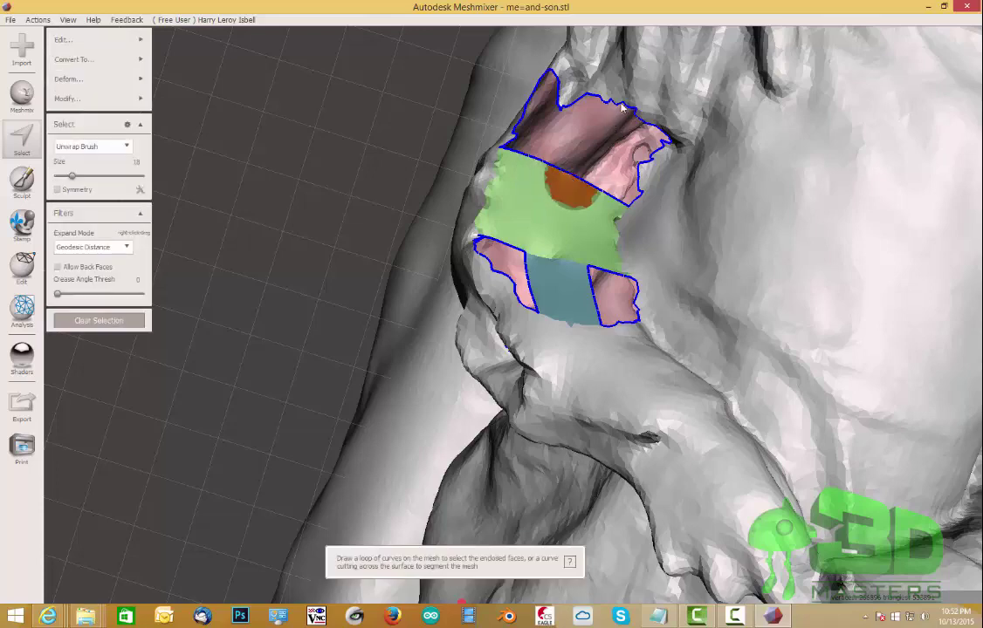
left_click_drag(622, 106, 626, 89)
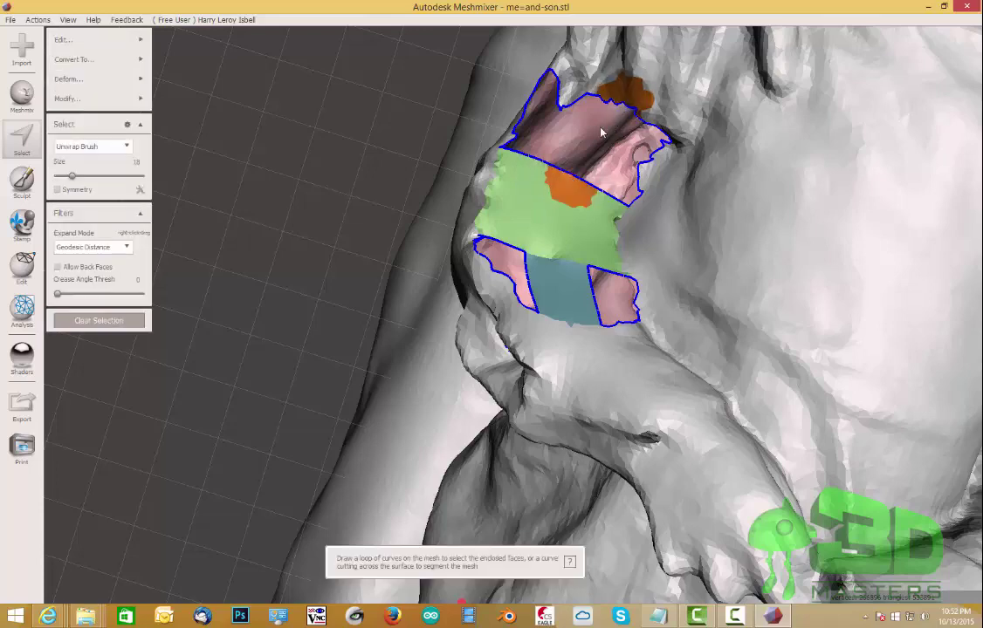
key("ctrl+b")
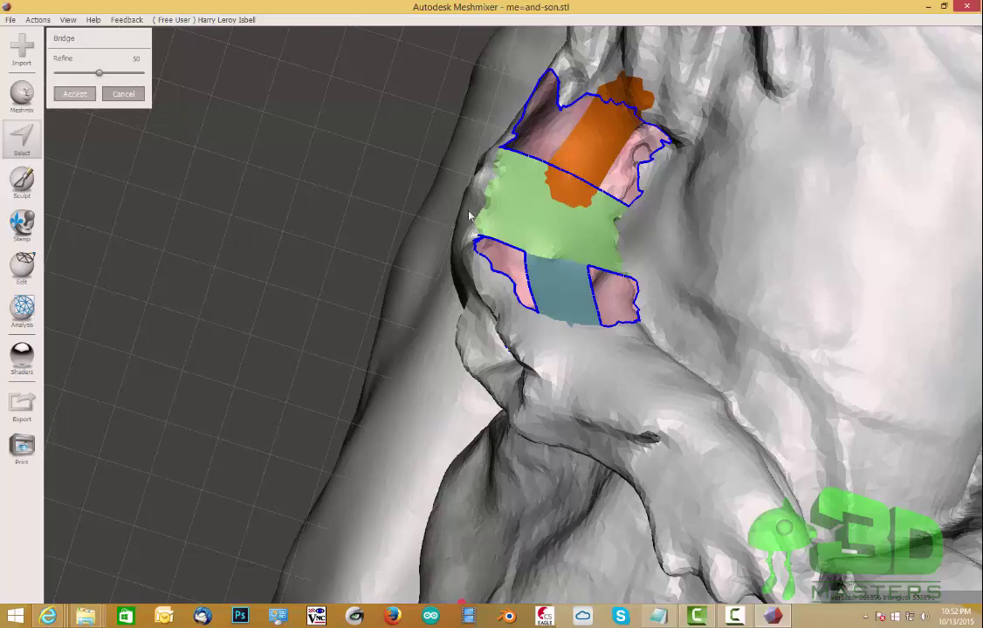
left_click(75, 95)
Close the remaining holes around the bridged sleeve strips with the Inspector's Auto Repair All using Flat Fill
mouse_move(574, 212)
right_mouse_down()
mouse_move(516, 214)
mouse_move(495, 148)
mouse_move(592, 171)
mouse_move(606, 162)
mouse_move(596, 147)
mouse_move(550, 126)
right_mouse_up()
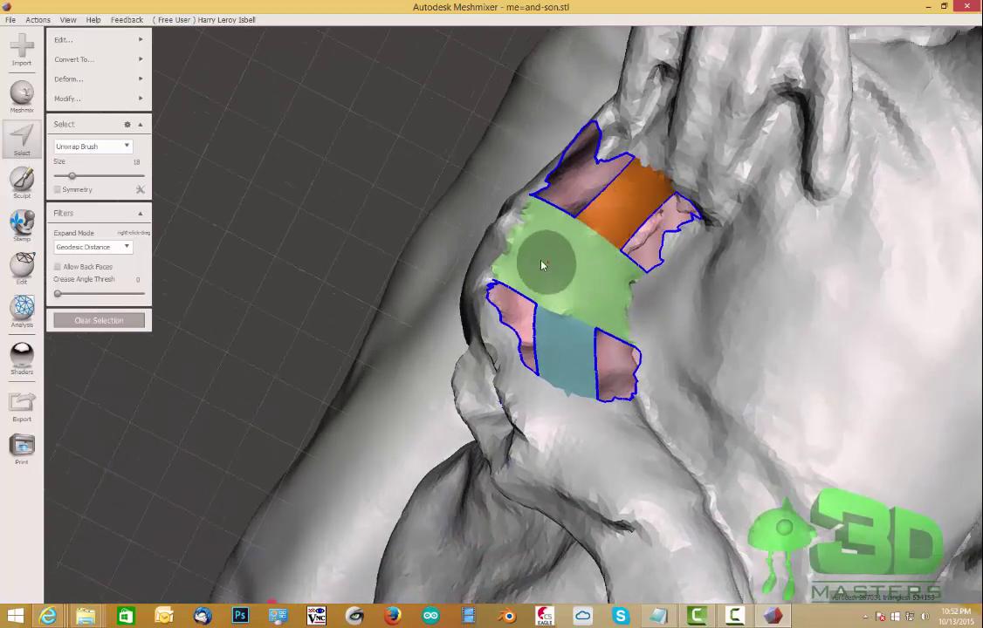
left_click(24, 321)
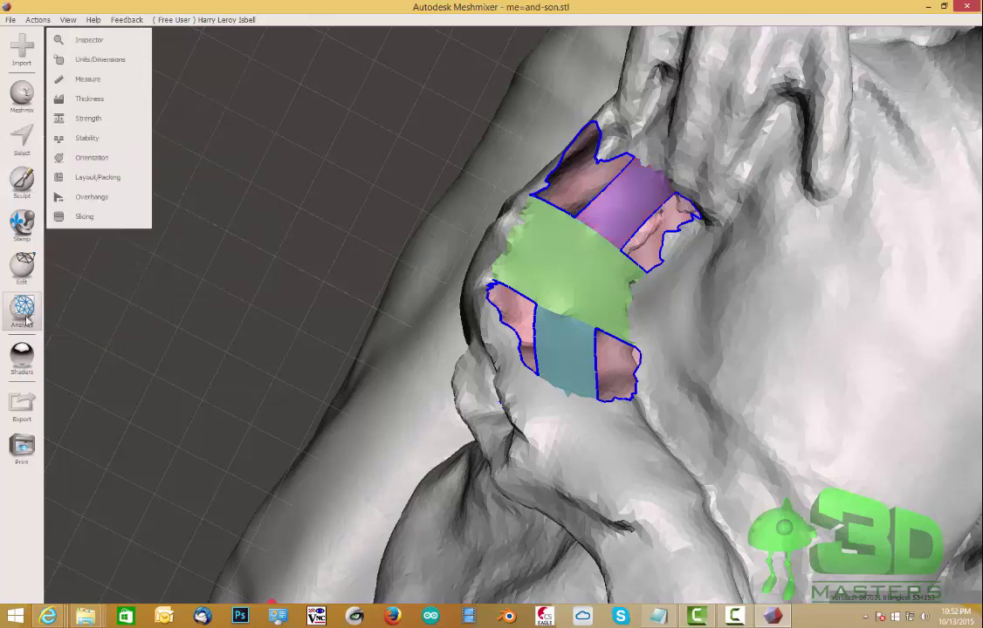
left_click(92, 40)
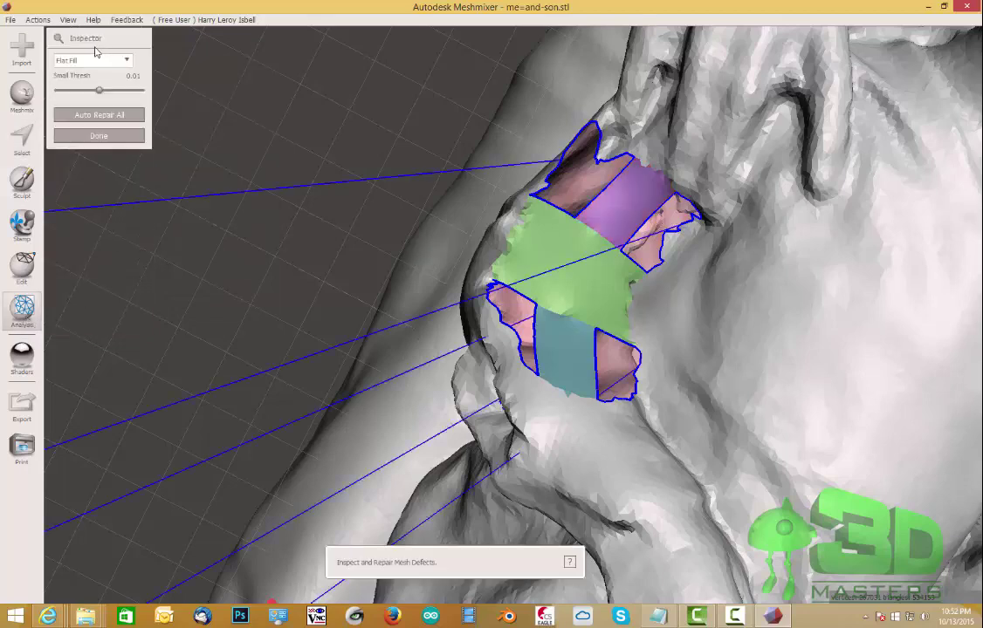
left_click(92, 116)
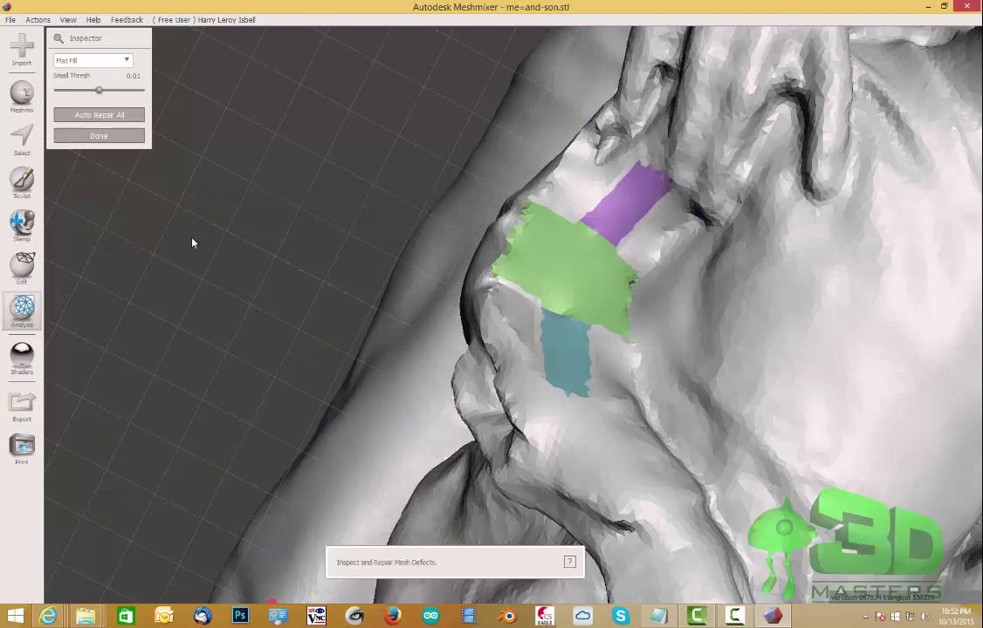
right_click_drag(589, 312, 550, 303)
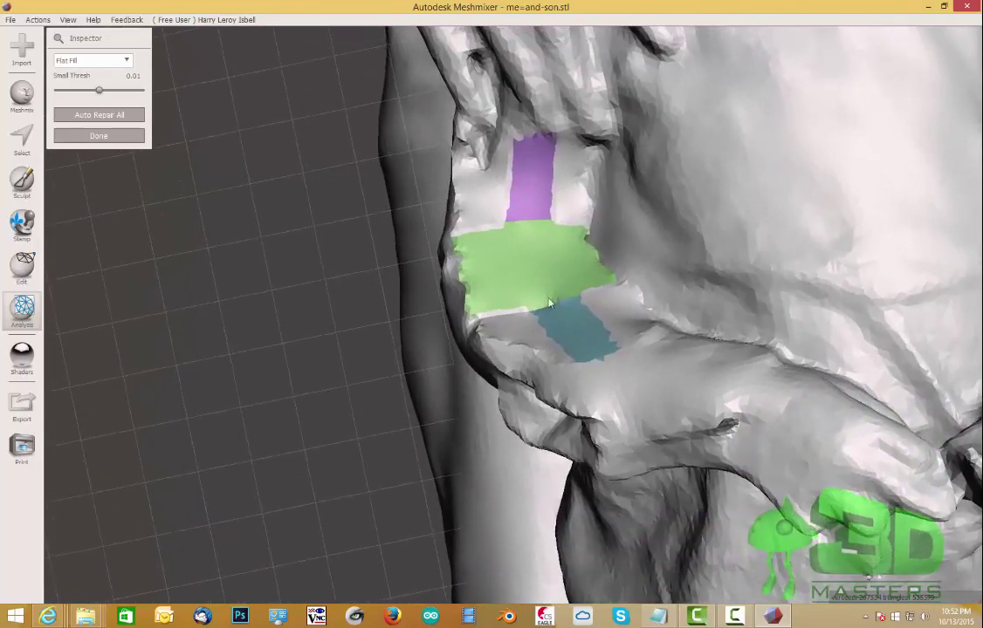
left_click(107, 138)
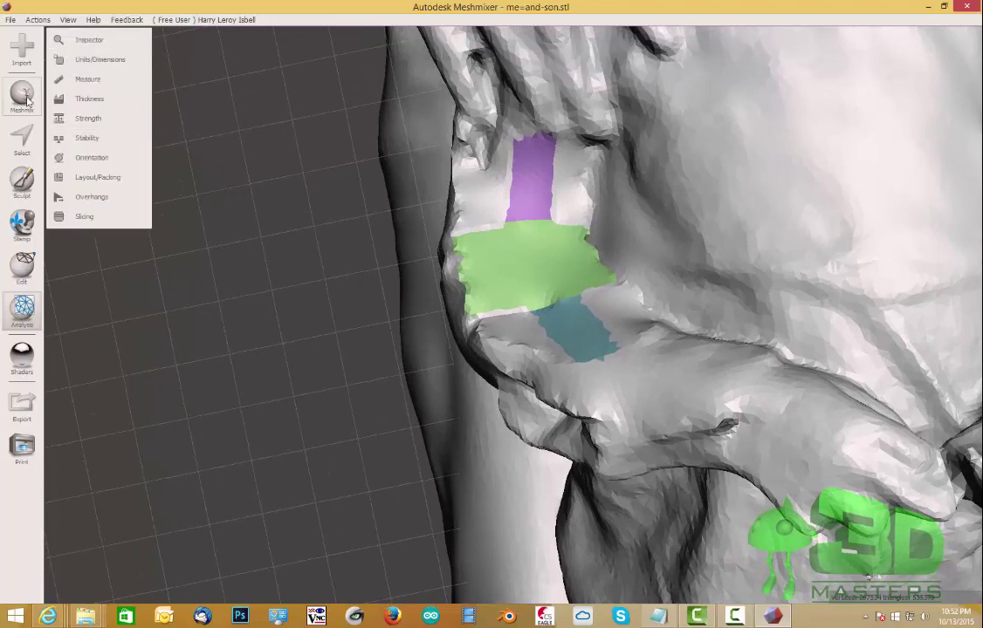
Inflate the flat filled areas between the sleeve bridges with the Inflate brush at strength 71 and size 21
left_click(27, 176)
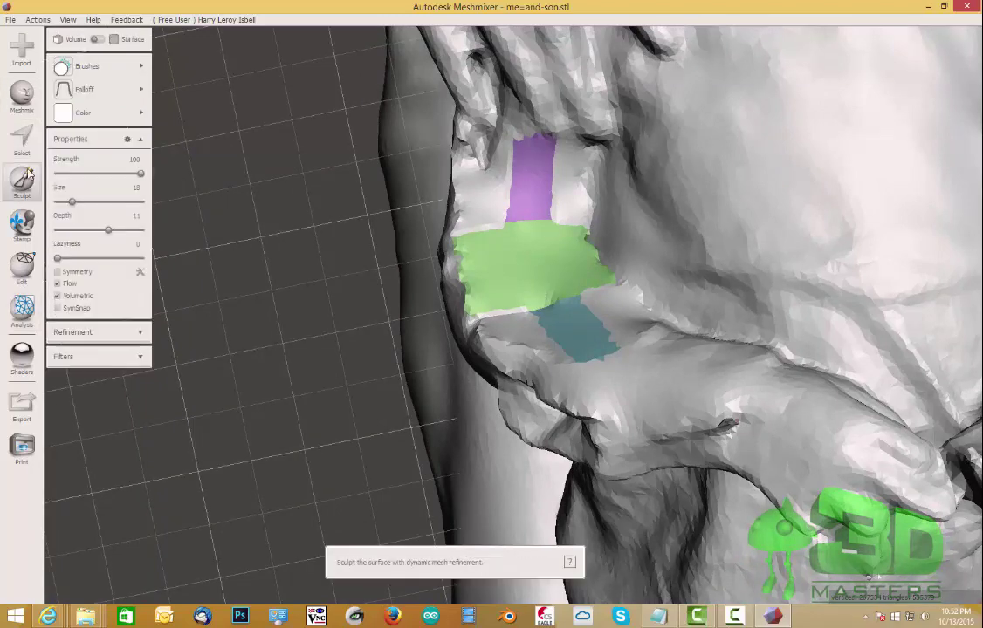
mouse_move(115, 72)
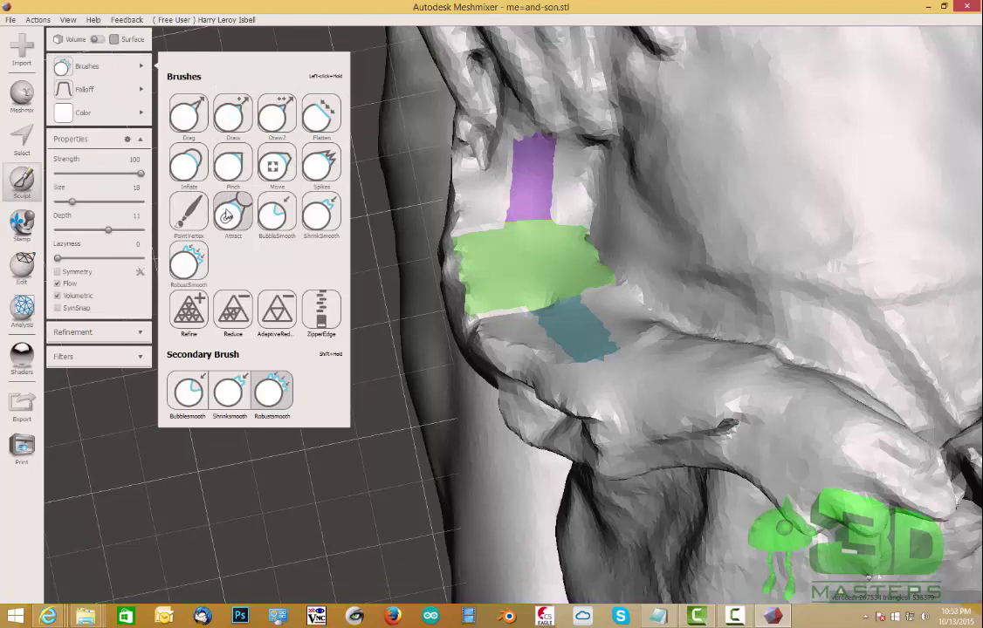
left_click(193, 171)
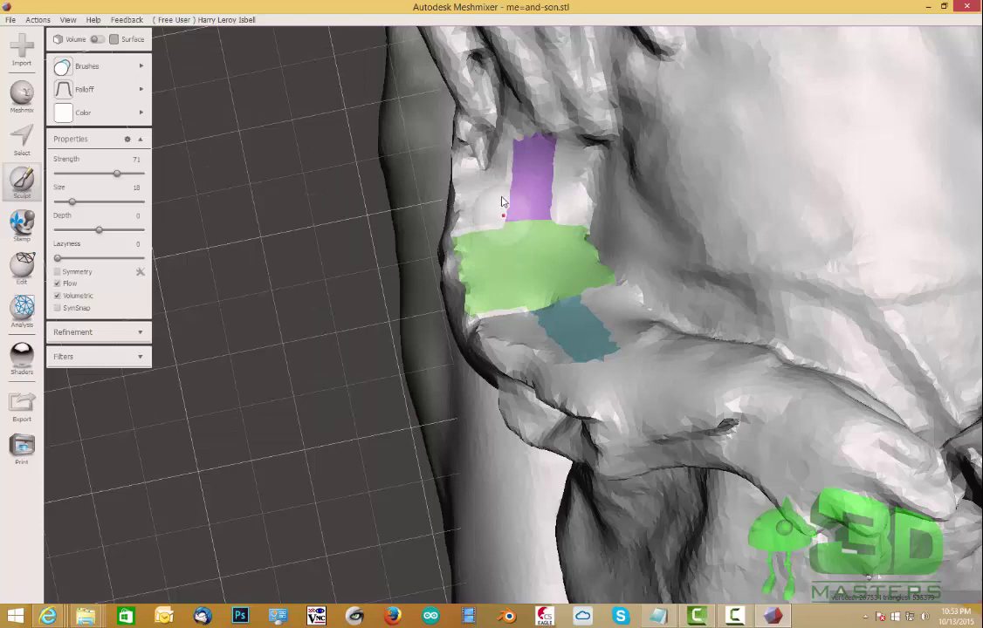
key("space")
key("]")
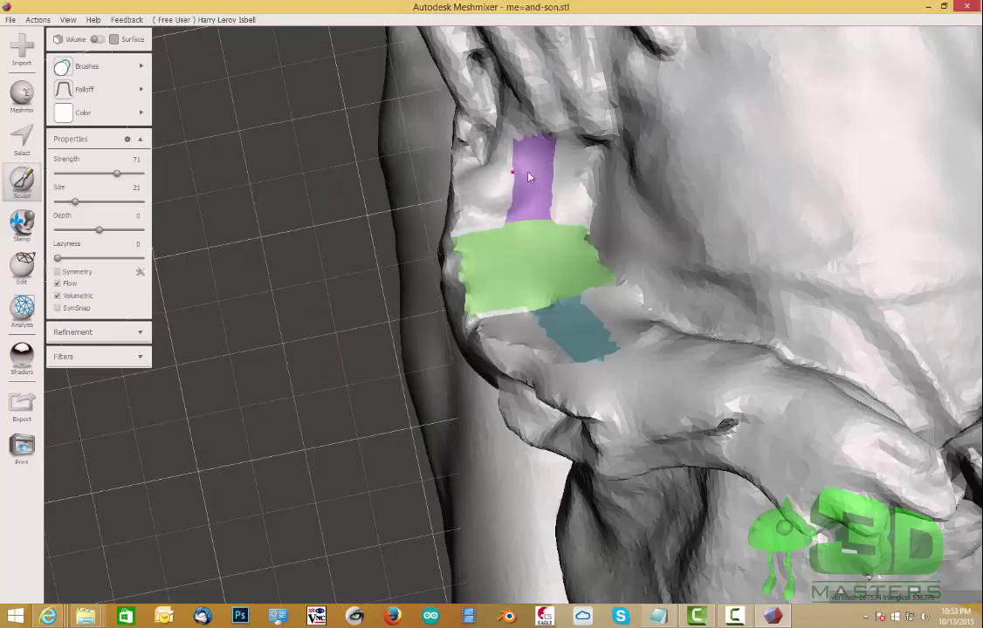
mouse_move(557, 181)
left_mouse_down()
mouse_move(497, 204)
mouse_move(501, 241)
mouse_move(546, 221)
mouse_move(498, 270)
mouse_move(489, 229)
mouse_move(520, 324)
mouse_move(541, 329)
mouse_move(523, 297)
mouse_move(555, 261)
mouse_move(533, 279)
mouse_move(608, 295)
left_mouse_up()
right_click_drag(581, 322, 563, 251)
mouse_move(563, 251)
left_mouse_down()
mouse_move(461, 301)
mouse_move(462, 288)
mouse_move(424, 249)
mouse_move(469, 316)
mouse_move(469, 226)
mouse_move(476, 291)
mouse_move(508, 332)
left_mouse_up()
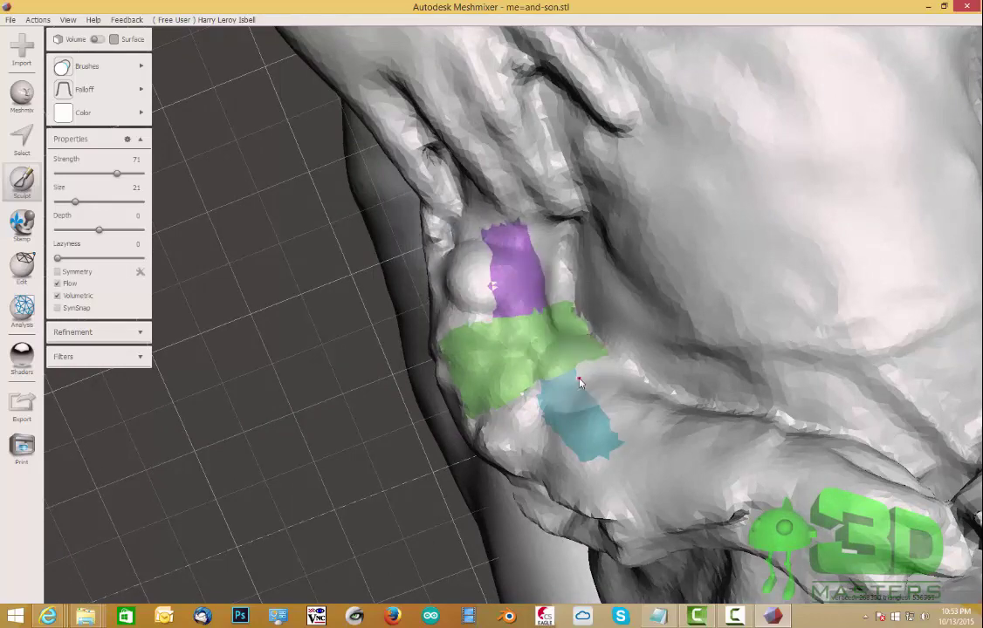
Extend the Inflate strokes down the forearm and into the sunken creases near the son's elbow
mouse_move(509, 332)
right_mouse_down()
mouse_move(622, 286)
mouse_move(621, 345)
mouse_move(582, 210)
mouse_move(611, 262)
mouse_move(559, 87)
mouse_move(647, 128)
mouse_move(565, 85)
mouse_move(590, 114)
mouse_move(611, 172)
right_mouse_up()
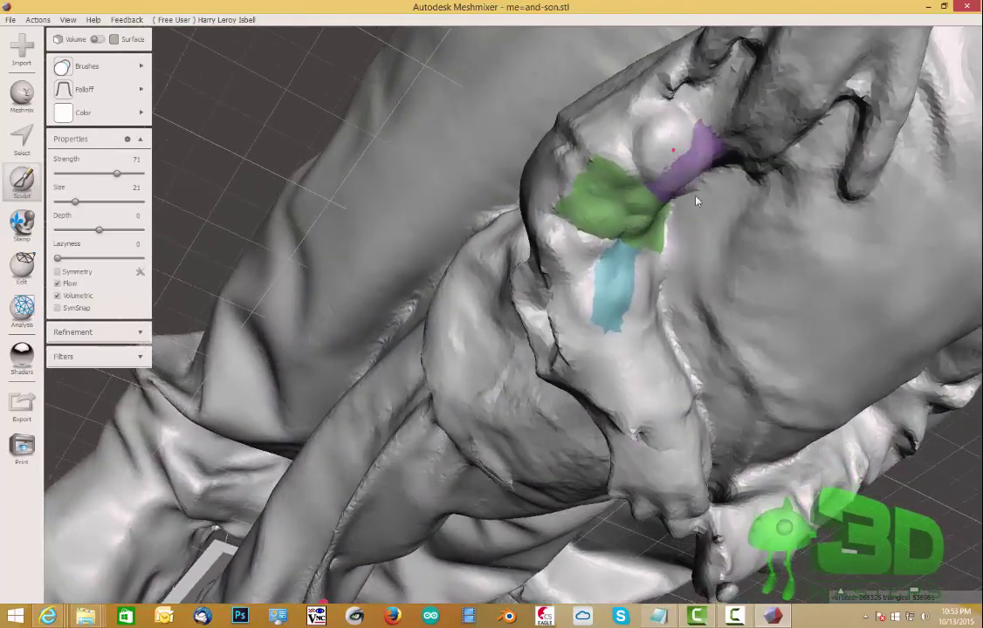
left_click_drag(639, 327, 570, 289)
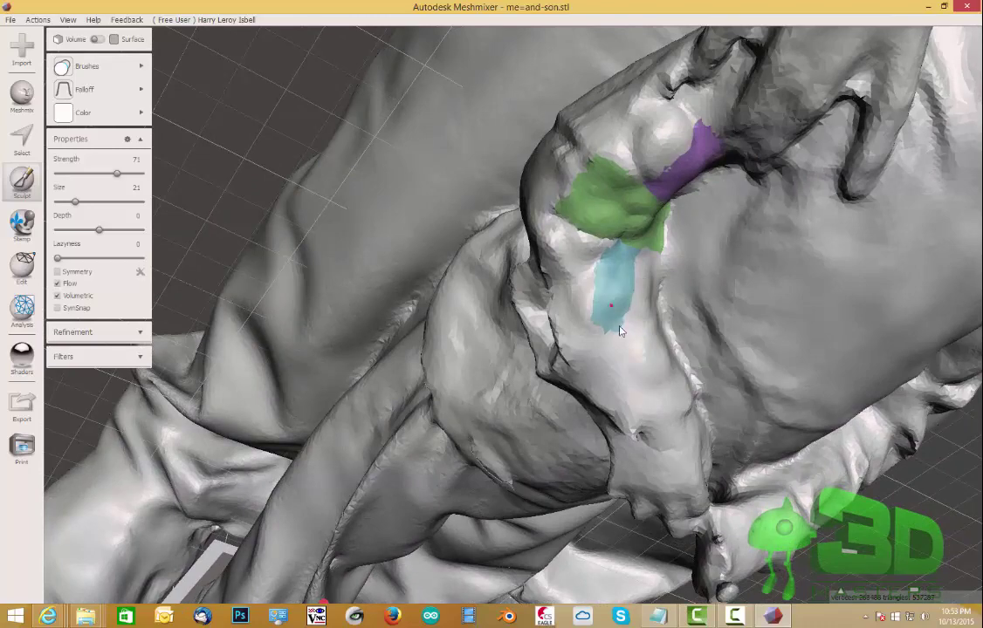
right_click_drag(585, 244, 567, 174)
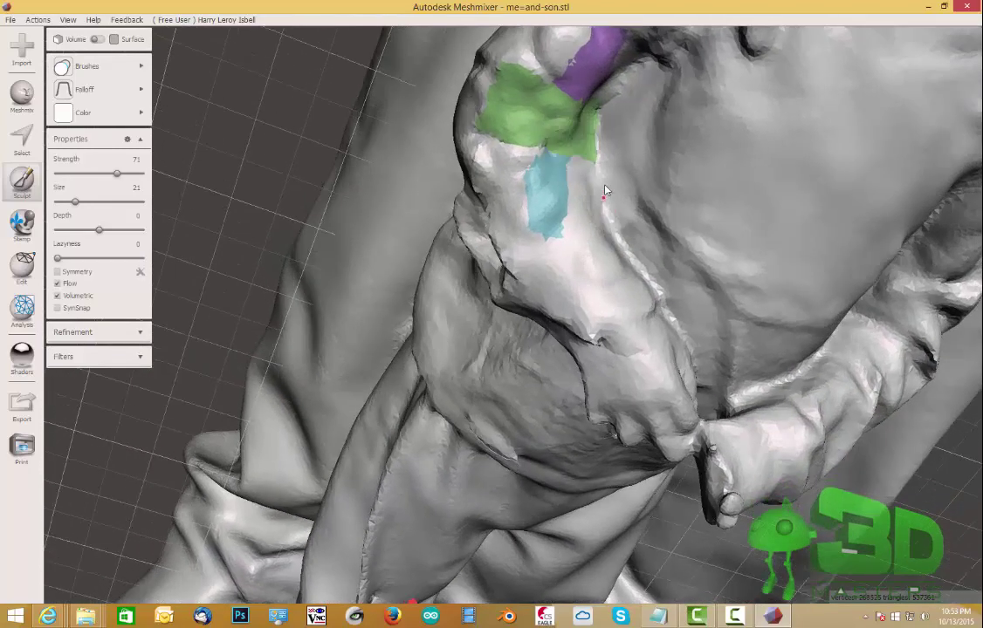
mouse_move(560, 144)
left_mouse_down()
mouse_move(569, 214)
mouse_move(560, 258)
left_mouse_up()
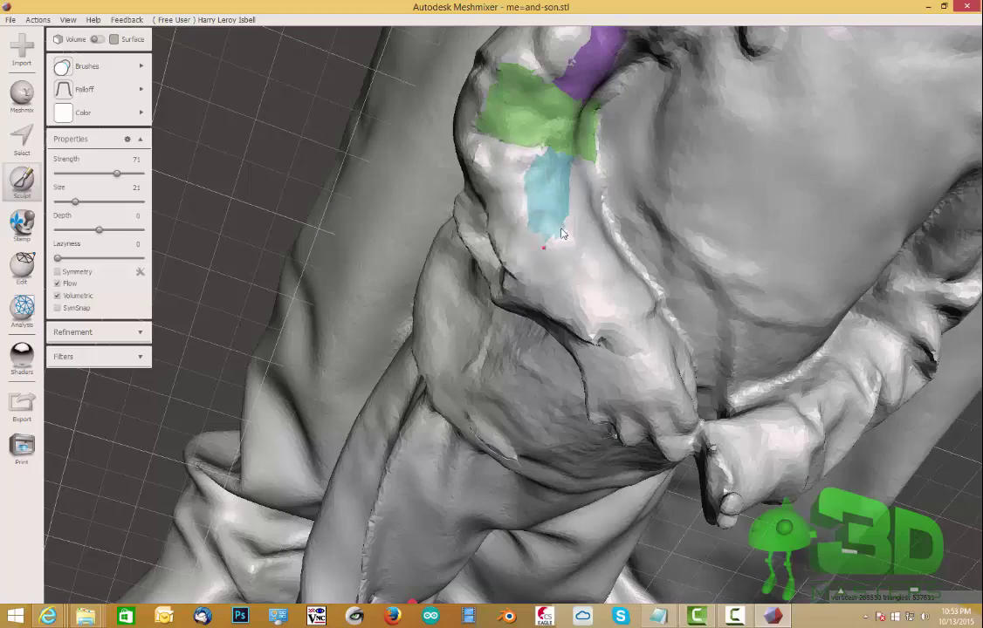
right_click_drag(563, 229, 693, 336)
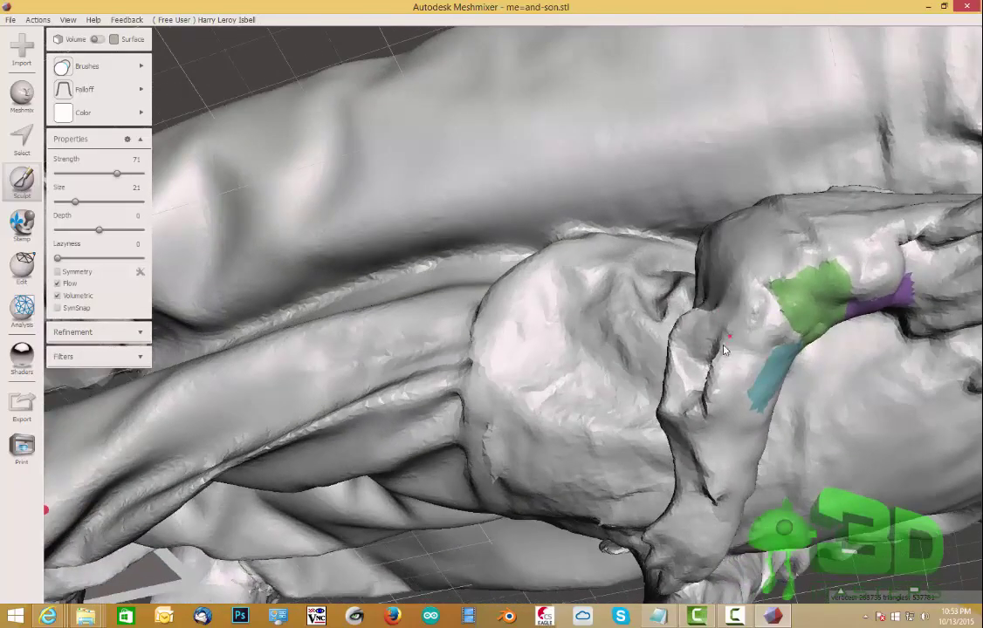
mouse_move(708, 373)
left_mouse_down()
mouse_move(709, 406)
mouse_move(718, 359)
left_mouse_up()
Smooth the forearm creases and the inflated sleeve patches with the RobustSmooth brush at strength 100 and size 21
mouse_move(98, 68)
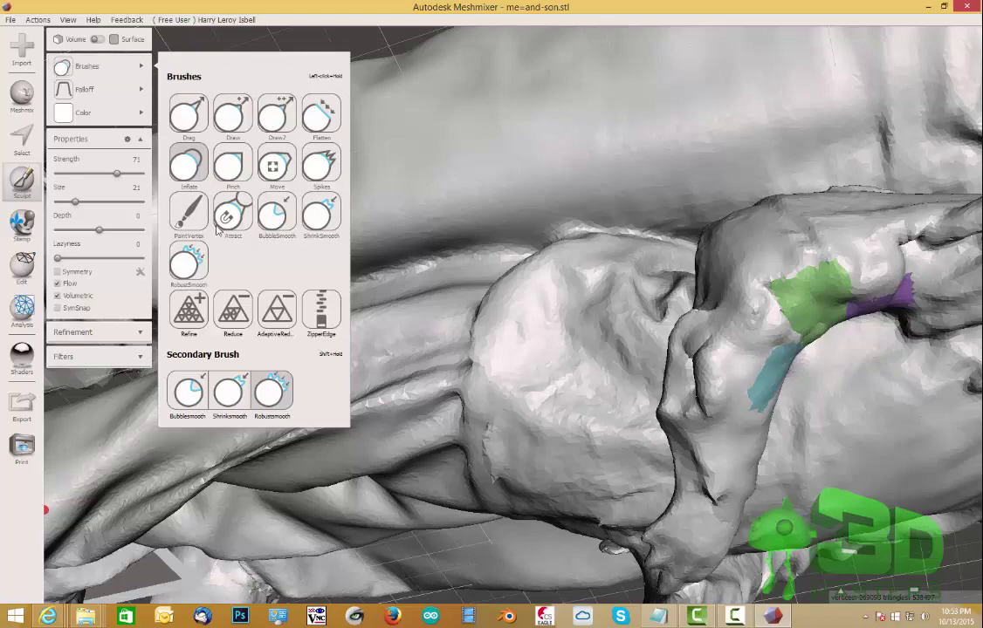
left_click(198, 272)
mouse_move(558, 314)
right_mouse_down()
mouse_move(565, 264)
mouse_move(603, 286)
right_mouse_up()
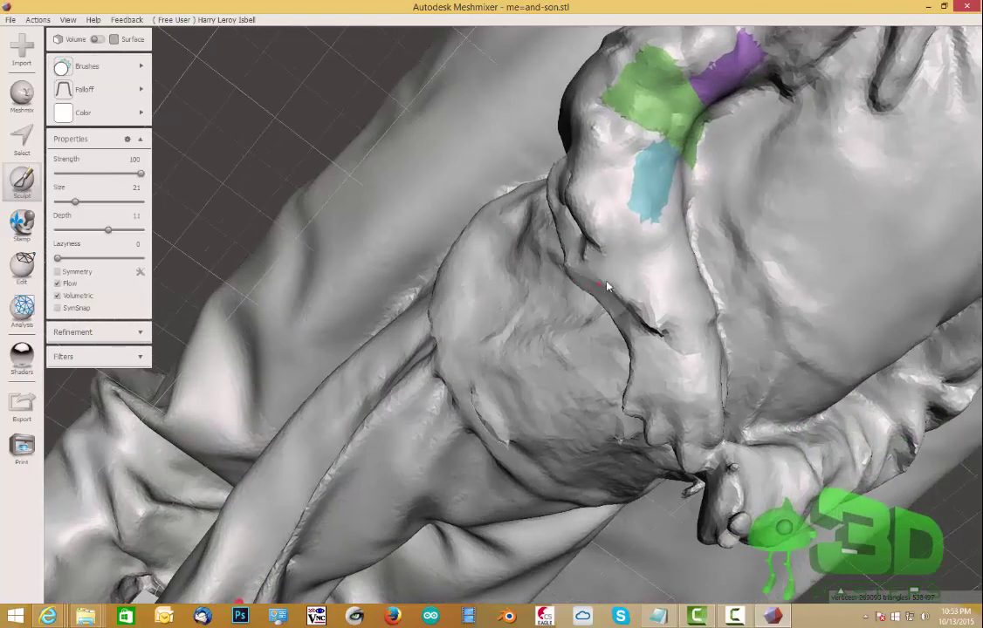
mouse_move(582, 226)
left_mouse_down()
mouse_move(603, 270)
mouse_move(663, 320)
left_mouse_up()
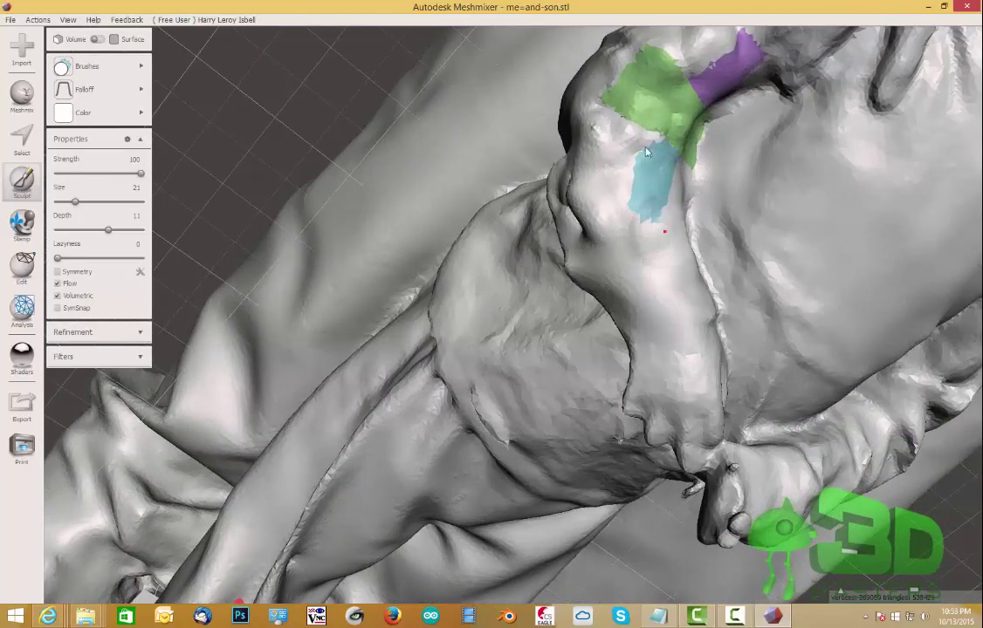
mouse_move(690, 135)
right_mouse_down()
mouse_move(637, 122)
mouse_move(475, 210)
right_mouse_up()
right_click_drag(463, 126, 520, 85)
mouse_move(520, 85)
left_mouse_down()
mouse_move(478, 139)
mouse_move(488, 161)
left_mouse_up()
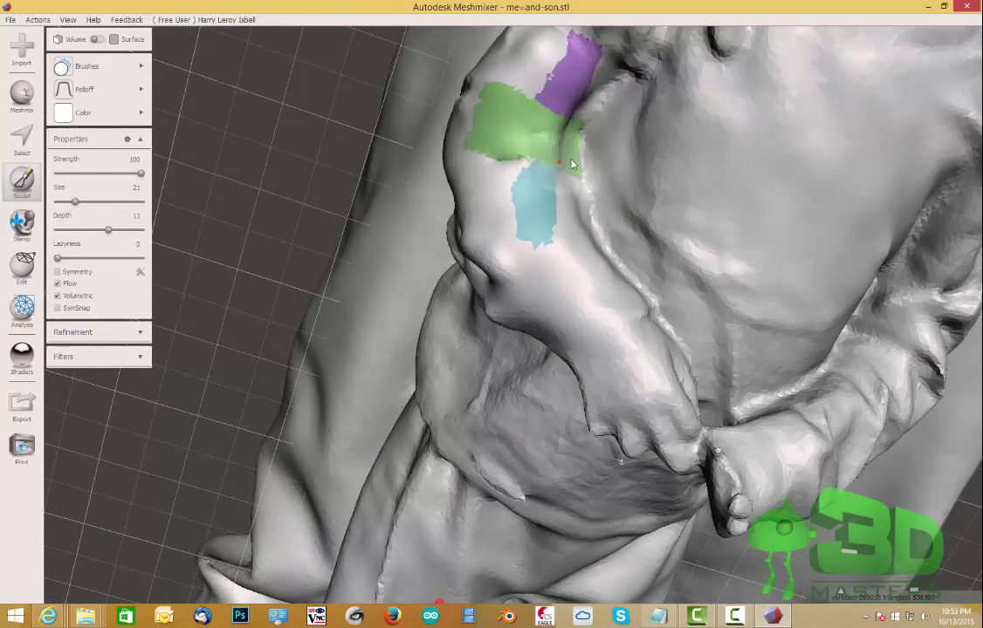
mouse_move(569, 162)
right_mouse_down()
mouse_move(545, 176)
mouse_move(467, 160)
right_mouse_up()
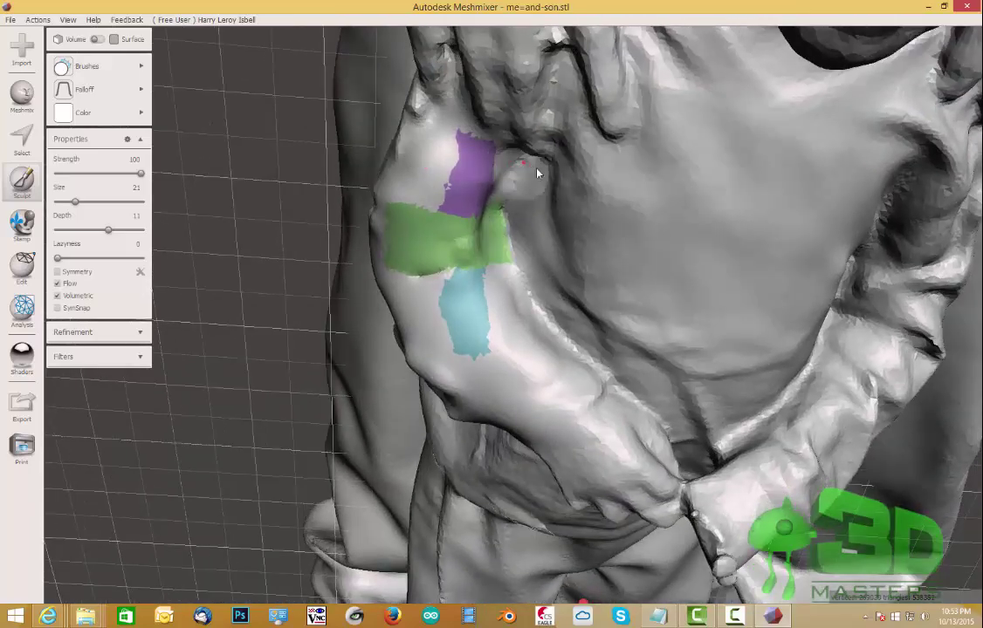
right_click_drag(537, 164, 522, 175)
Try to replace the dented spot where the green and blue sleeve patches meet using a Smooth MVC fill
left_click(83, 111)
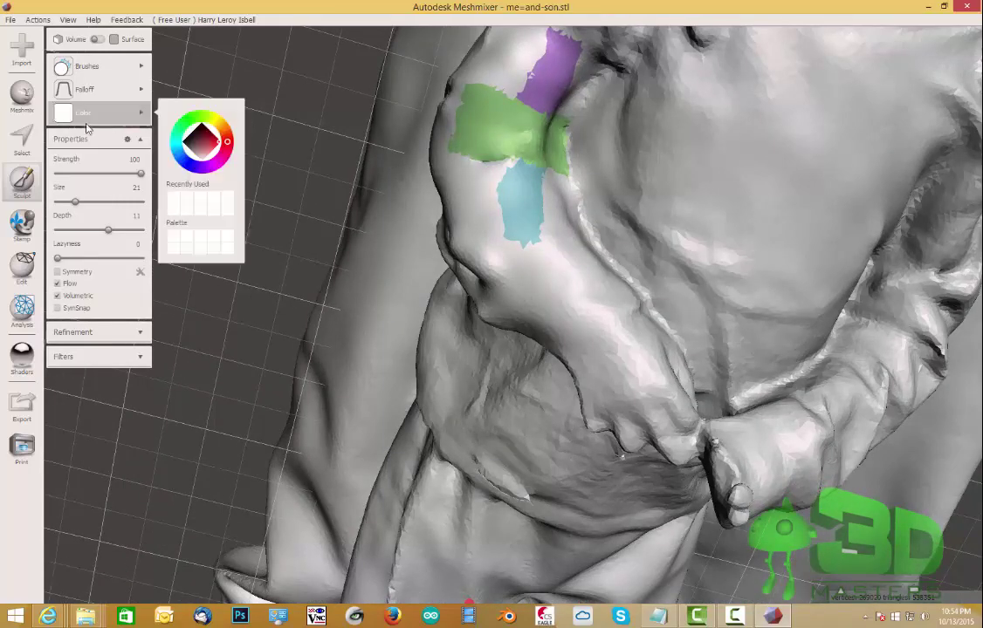
left_click(32, 143)
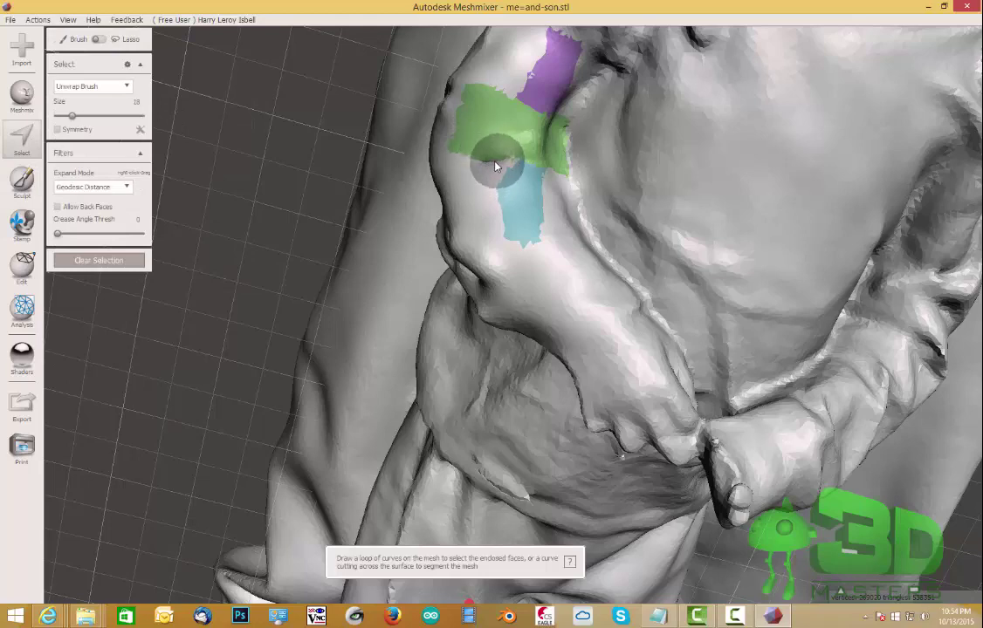
left_click_drag(493, 166, 499, 168)
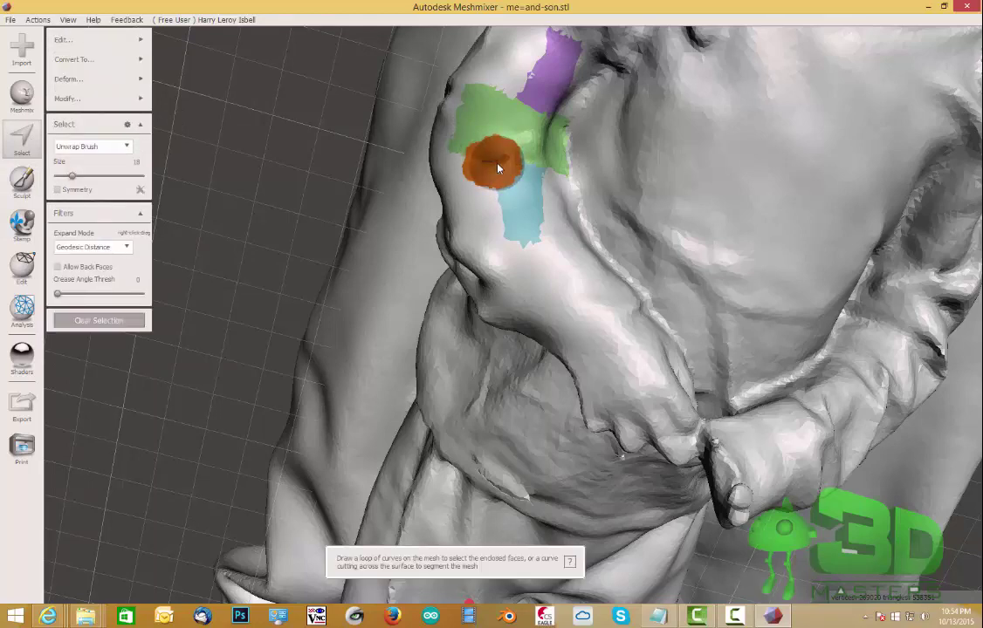
key("f")
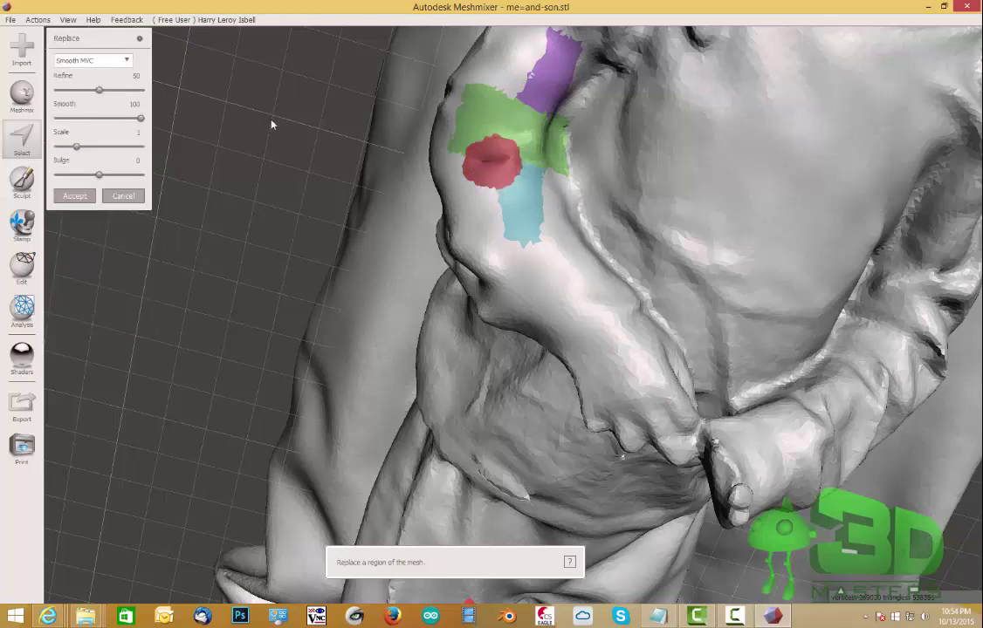
left_click(74, 196)
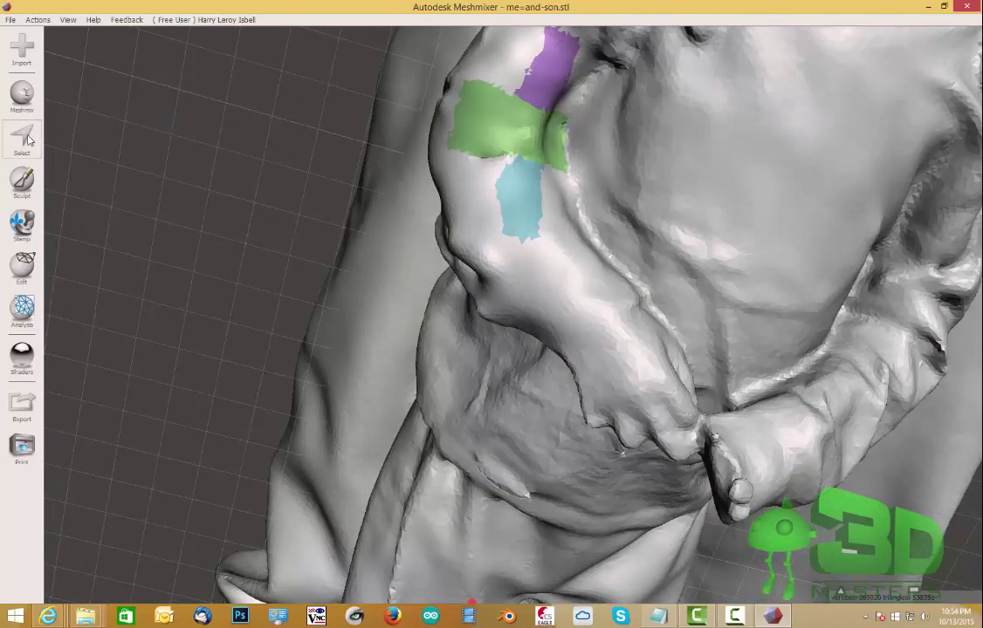
Delete the dented spot beside the green and blue sleeve patches and refill the hole with the Inspector's Flat Fill
left_click(21, 137)
left_click(489, 157)
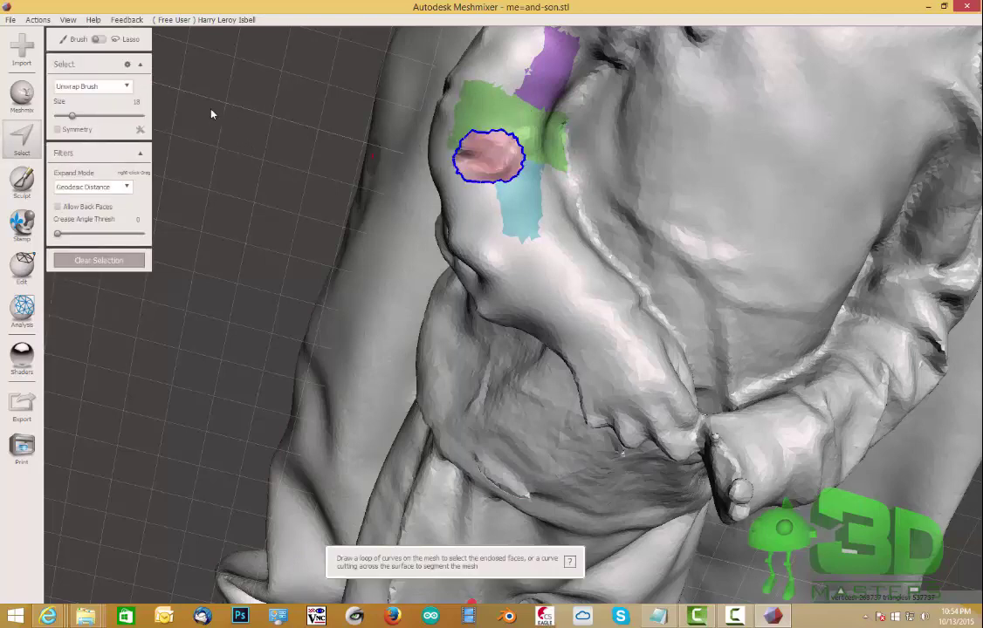
left_click(22, 306)
left_click(109, 39)
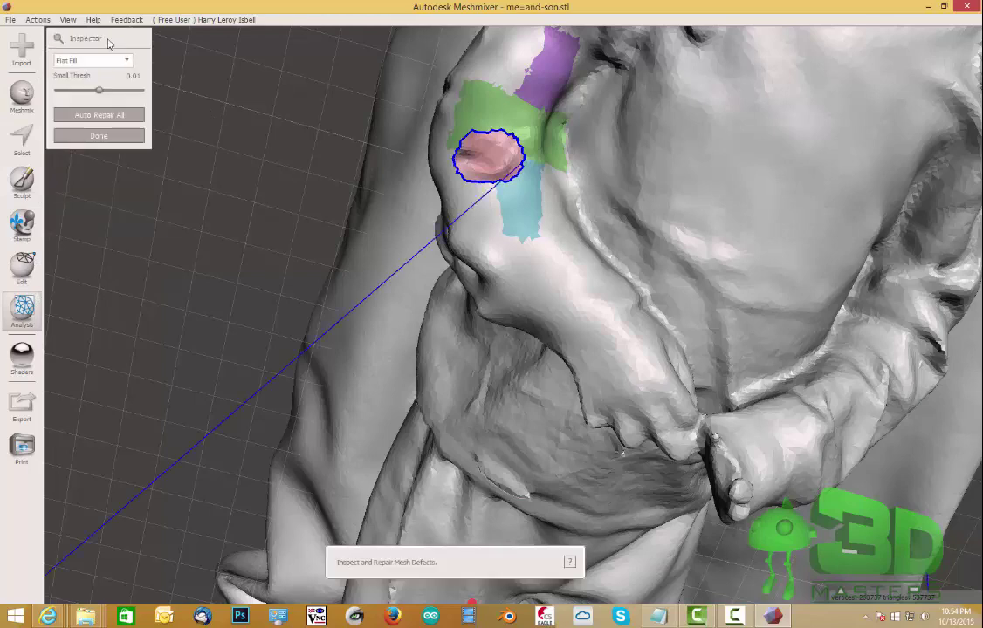
left_click(88, 115)
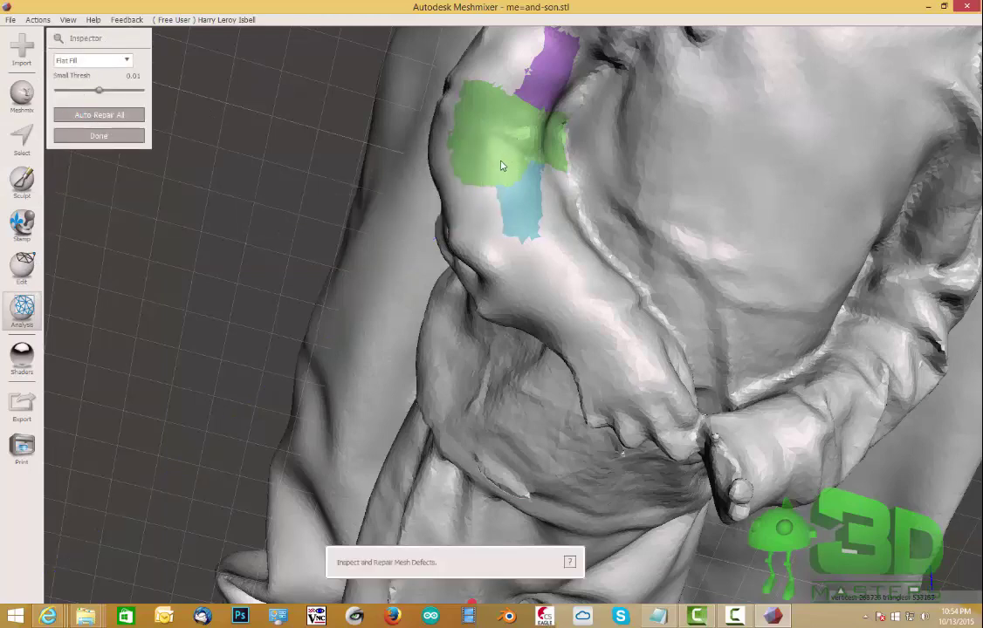
Sculpt the son's green sleeve patch with the Draw brush at strength 50 and size 18
right_click_drag(508, 163, 489, 207)
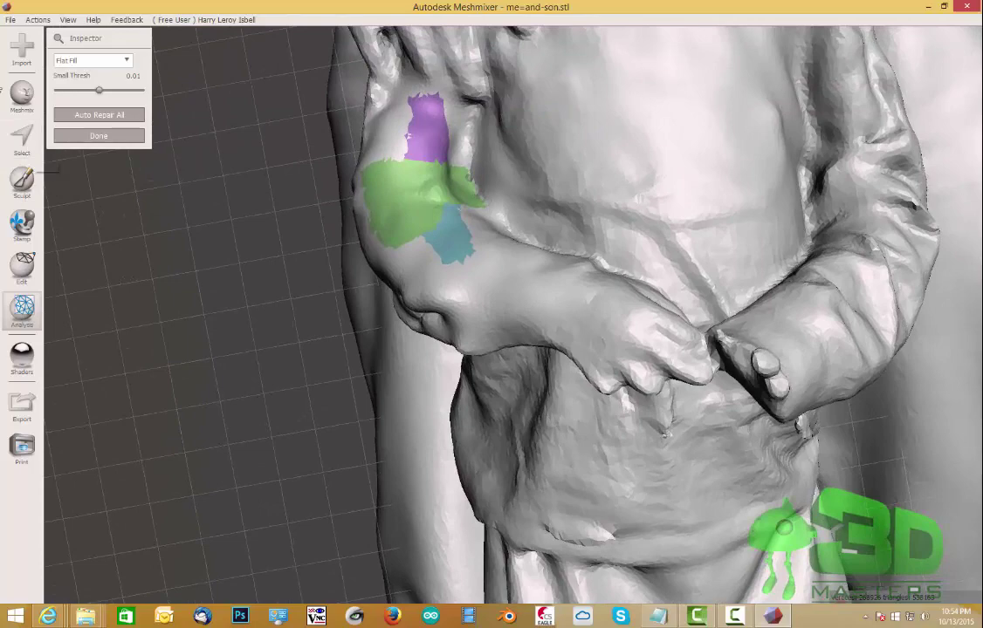
left_click(19, 181)
mouse_move(108, 73)
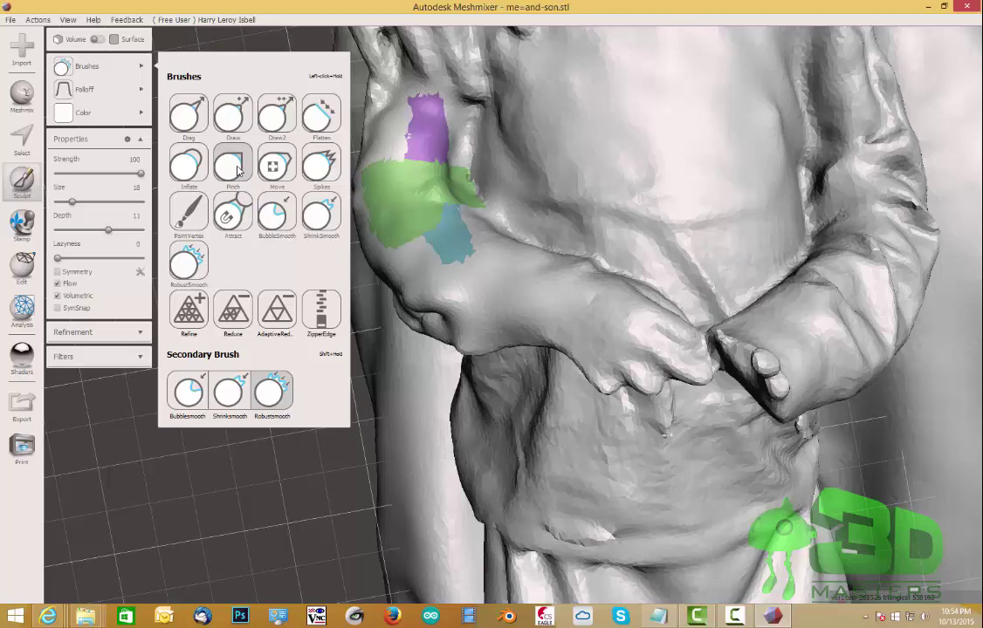
left_click(230, 112)
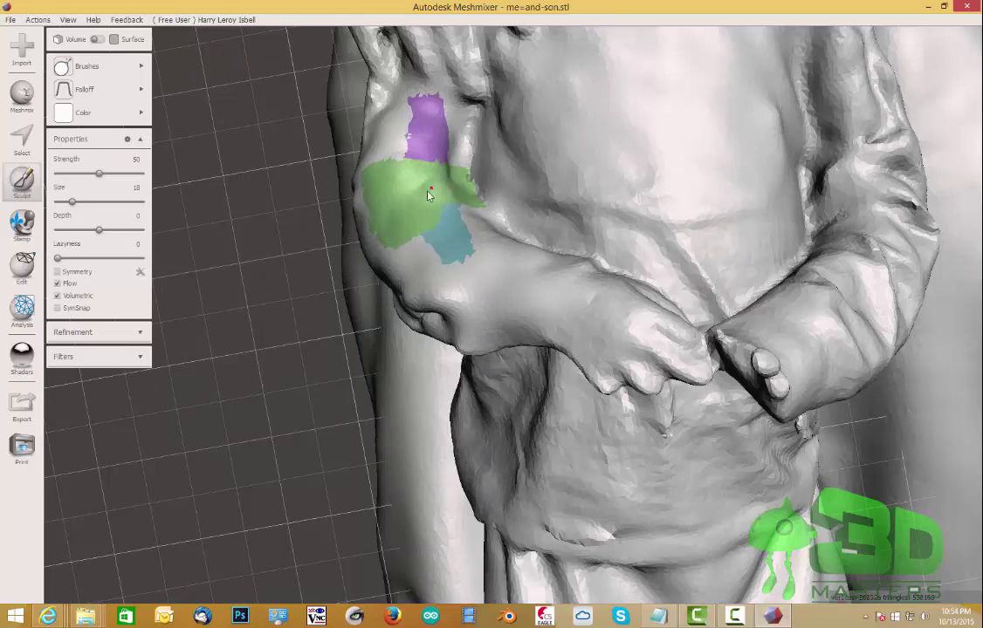
Rework the green and blue sleeve patches with the Pinch brush at strength 49 and size 18
left_click(98, 63)
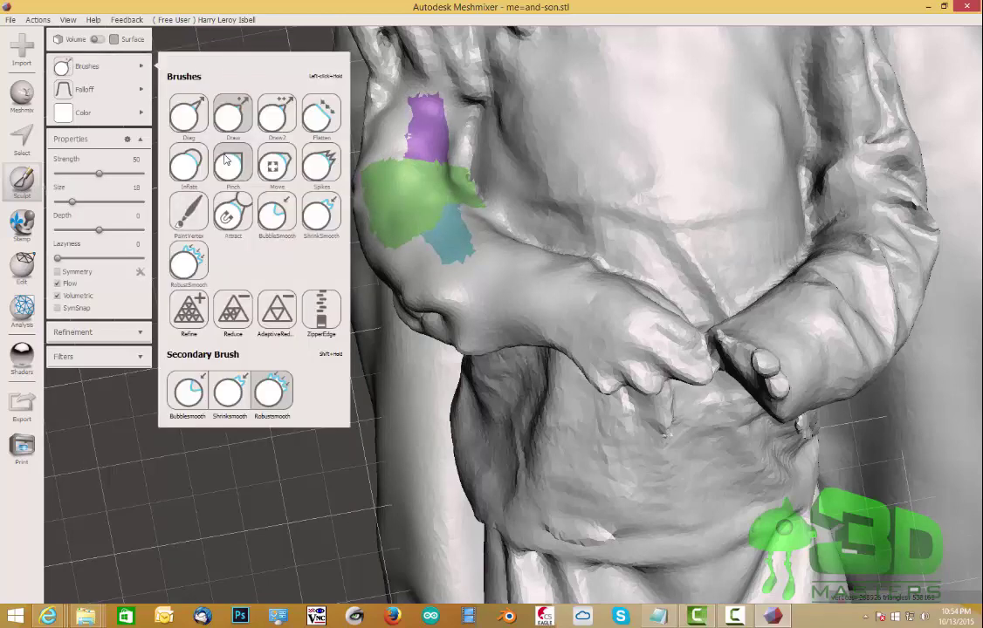
left_click(199, 142)
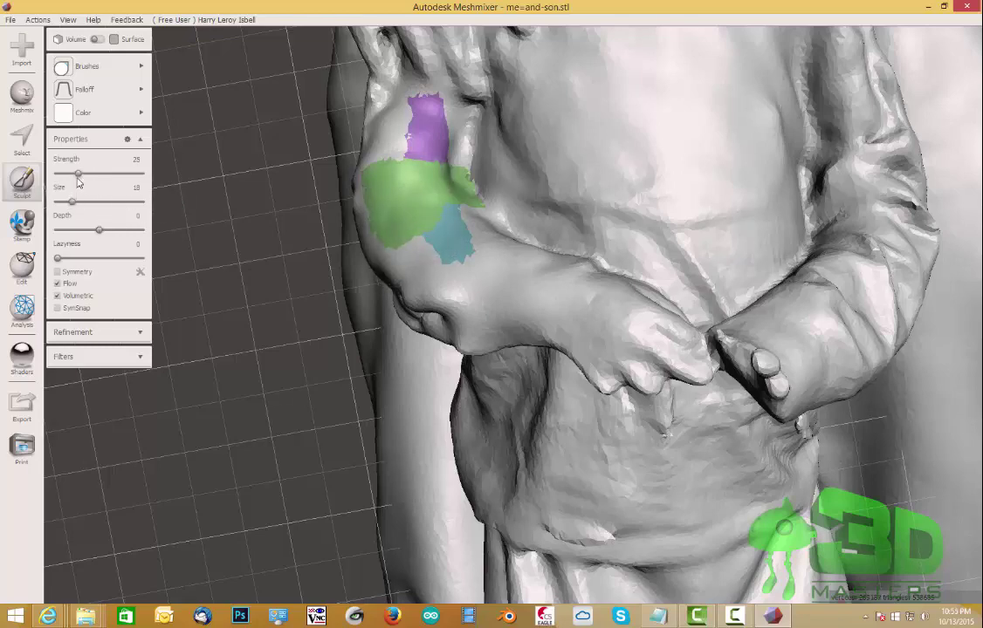
left_click_drag(78, 178, 98, 178)
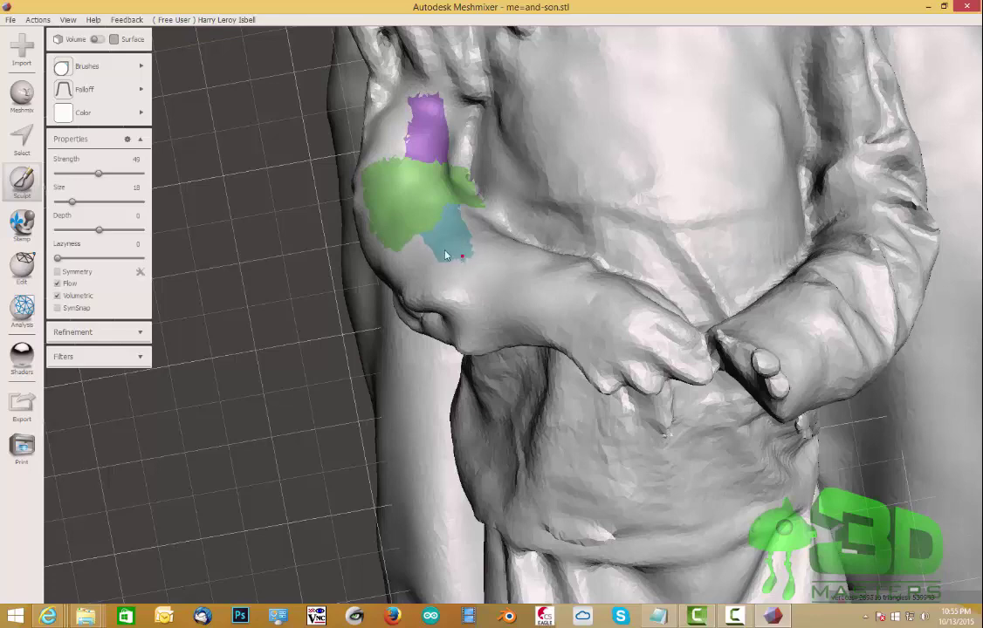
Try the Spikes brush at strength 50 on the green and blue sleeve patches and undo its strokes
mouse_move(125, 66)
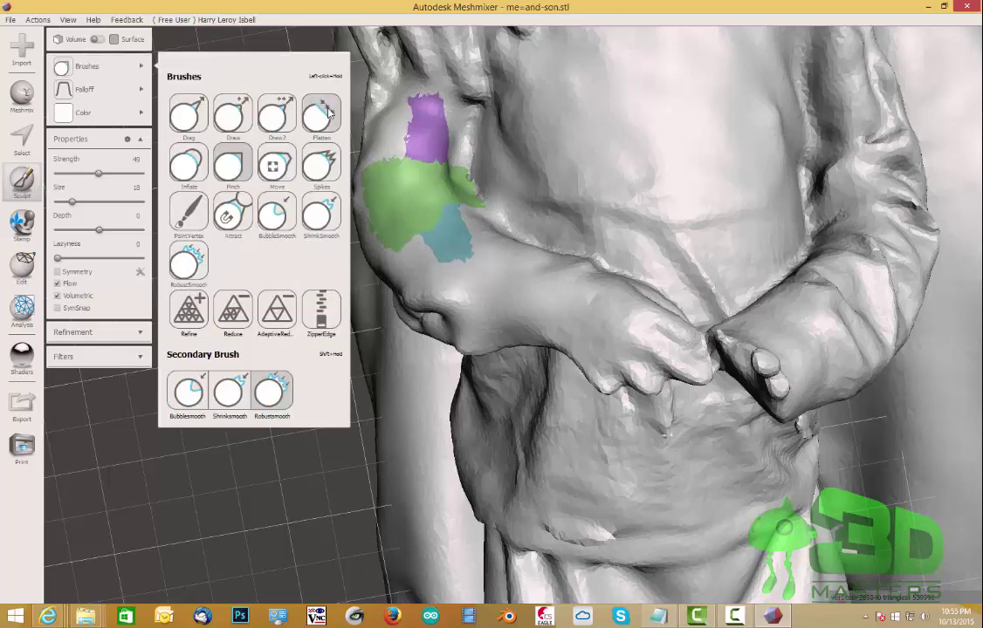
left_click(321, 163)
left_click(397, 223)
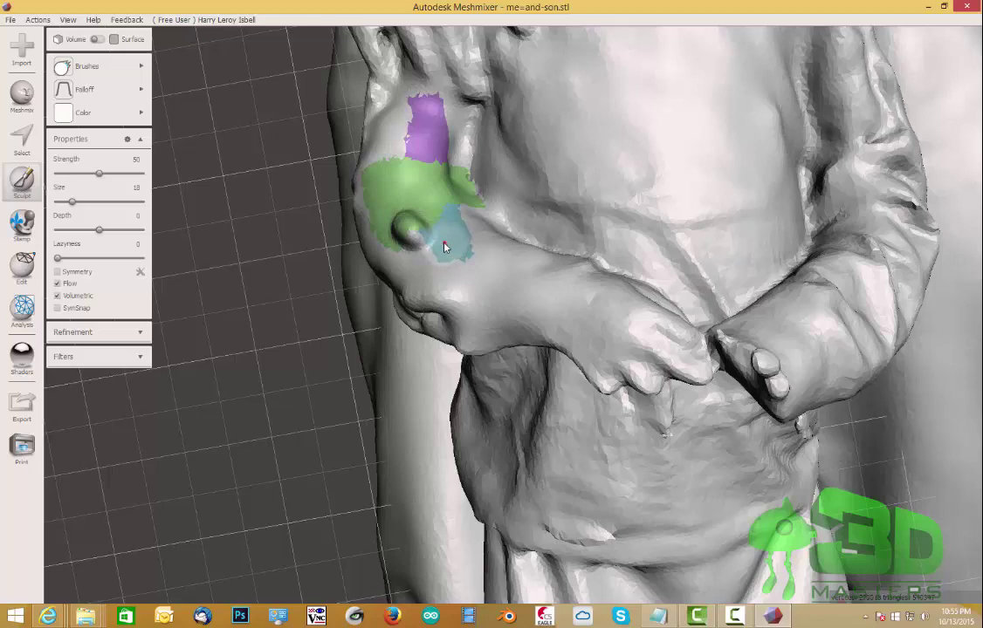
key("ctrl+z")
left_click(427, 194)
left_click(397, 187)
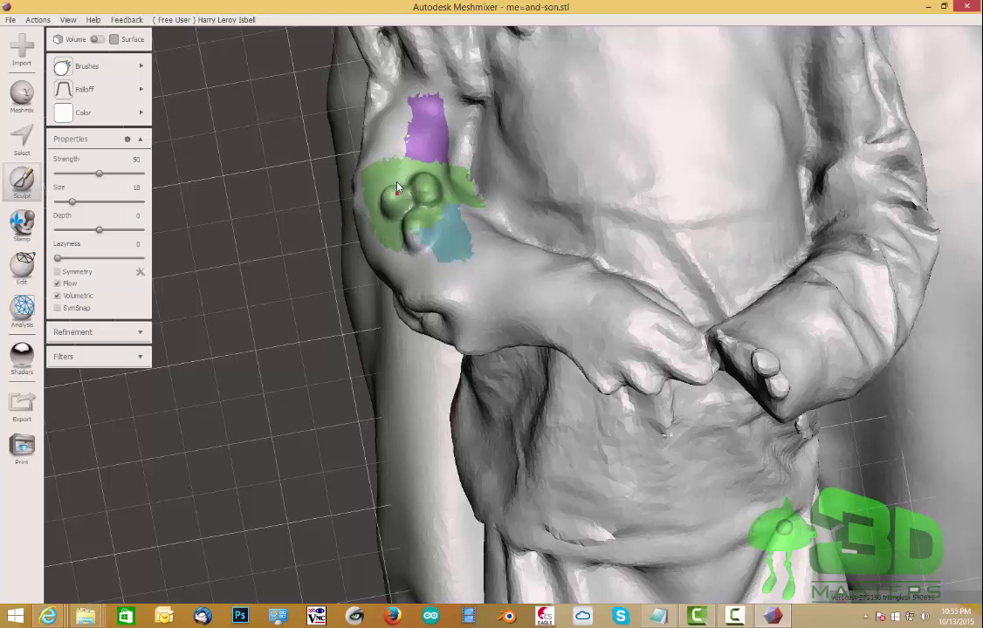
left_click(441, 229)
left_click(413, 227)
left_click(452, 238)
key("ctrl+z")
key("ctrl+z")
key("ctrl+z")
key("ctrl+z")
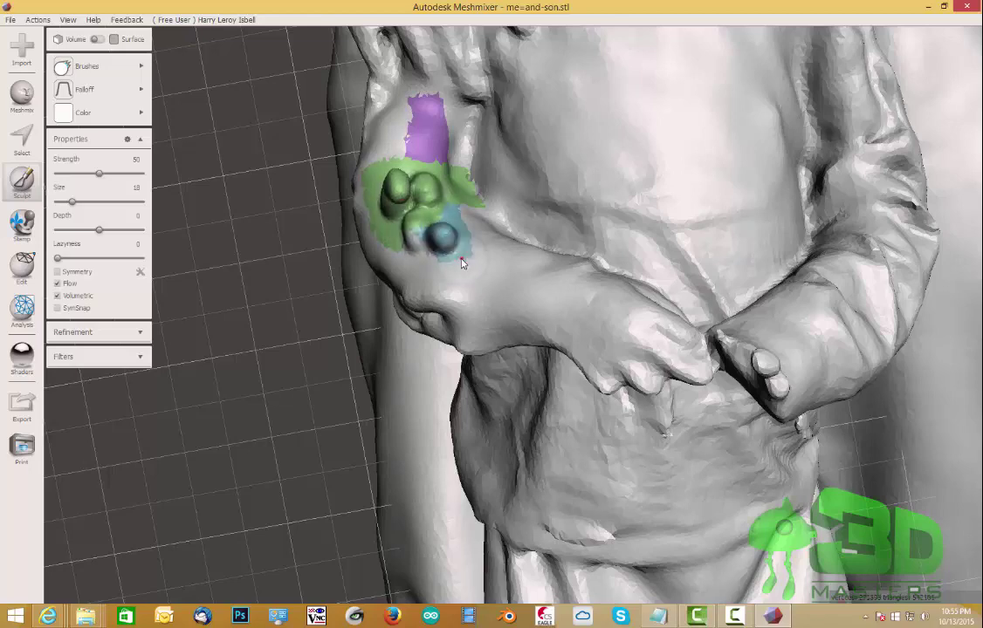
key("ctrl+z")
key("ctrl+z")
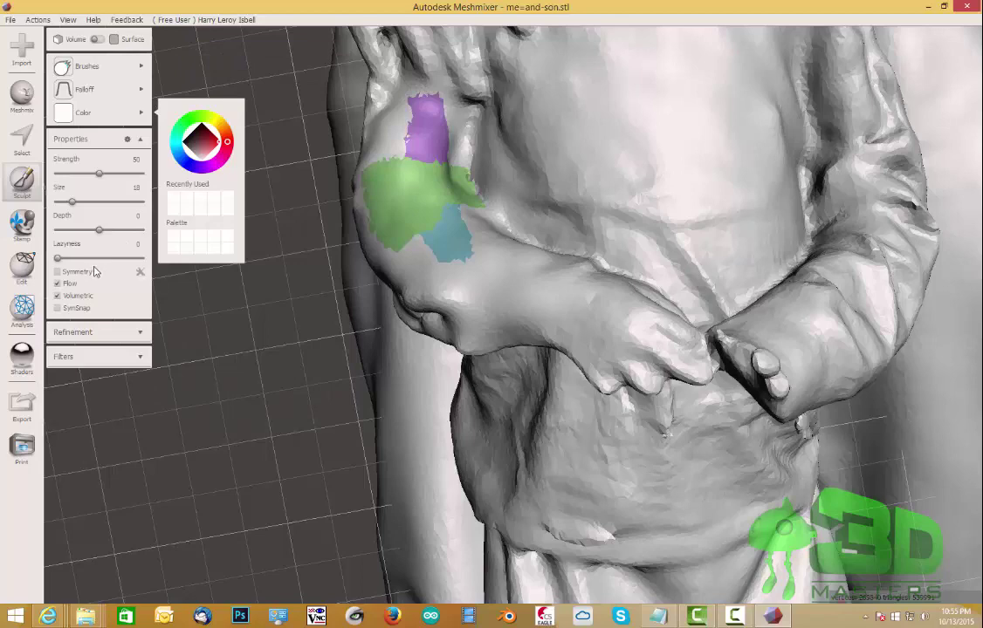
Stroke the upper part of the green sleeve patch with the Draw2 brush at strength 50 and size 18
mouse_move(98, 63)
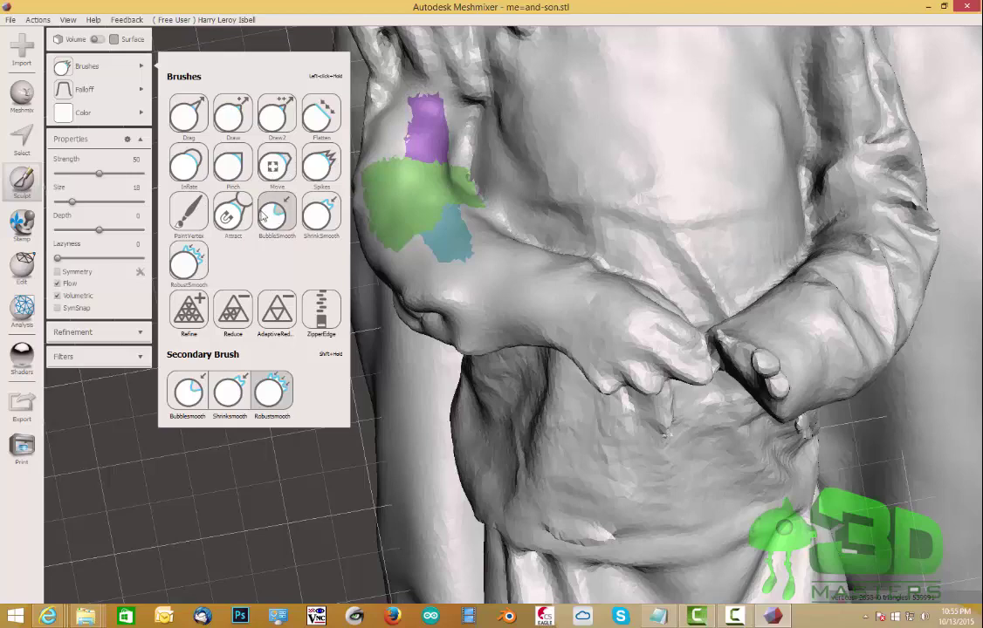
left_click(325, 174)
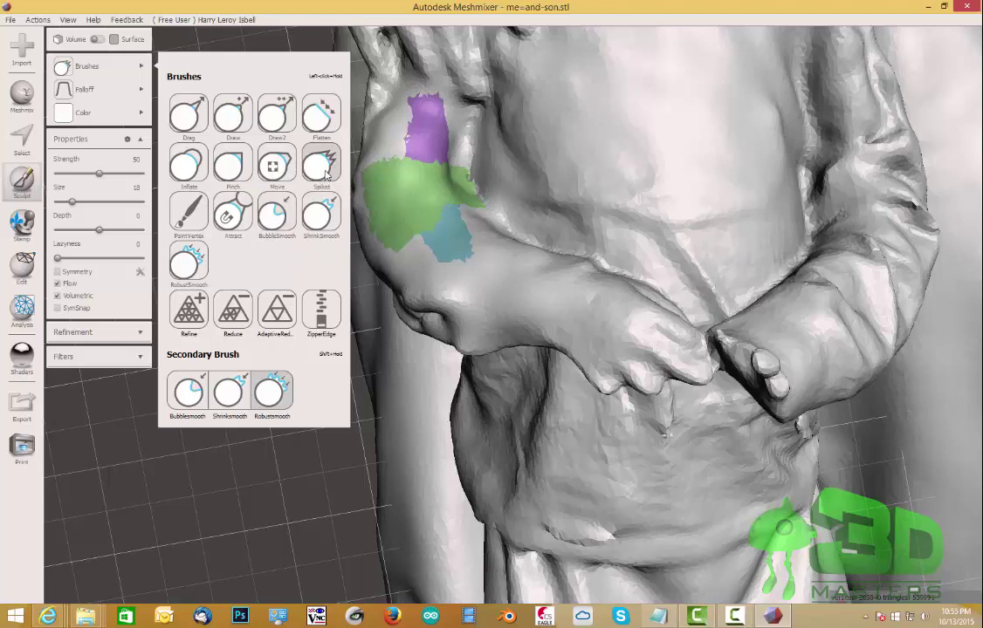
left_click(237, 168)
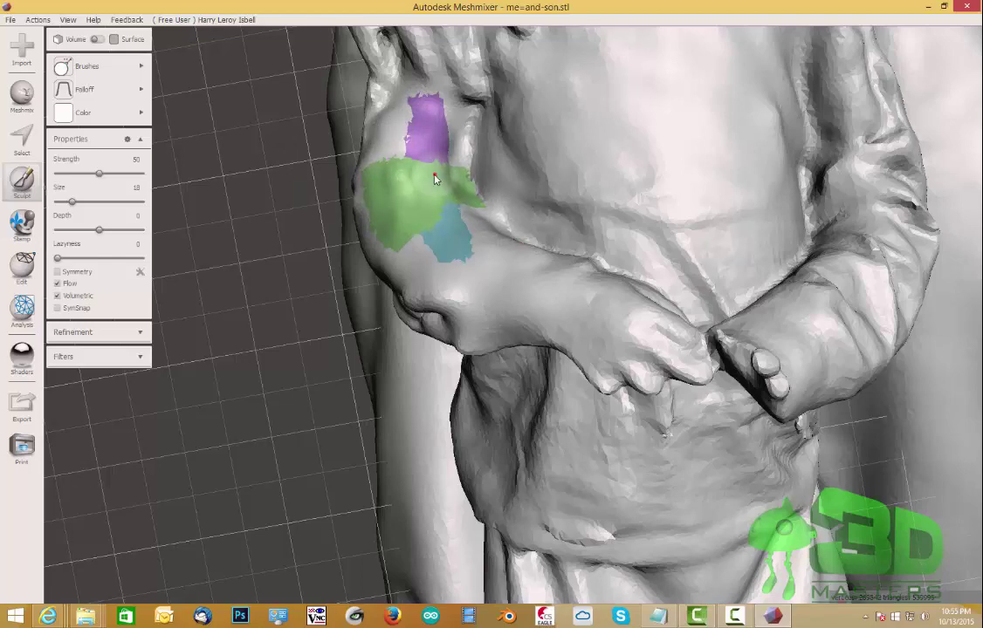
mouse_move(433, 178)
left_mouse_down()
mouse_move(403, 175)
mouse_move(413, 176)
left_mouse_up()
Smooth the green sleeve patch with the RobustSmooth brush at strength 100 and size 18
left_click(92, 66)
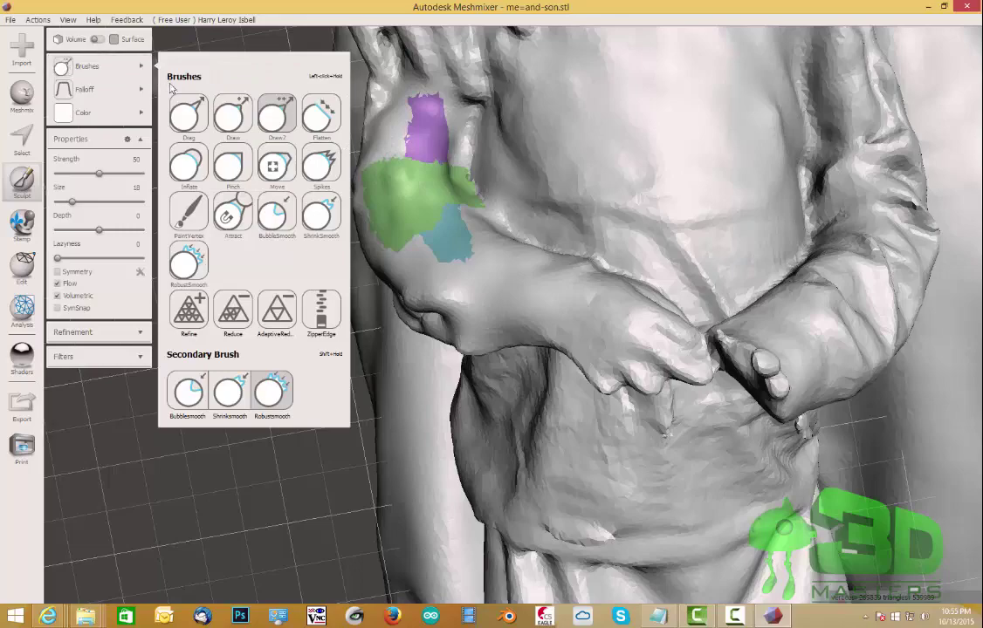
left_click(199, 127)
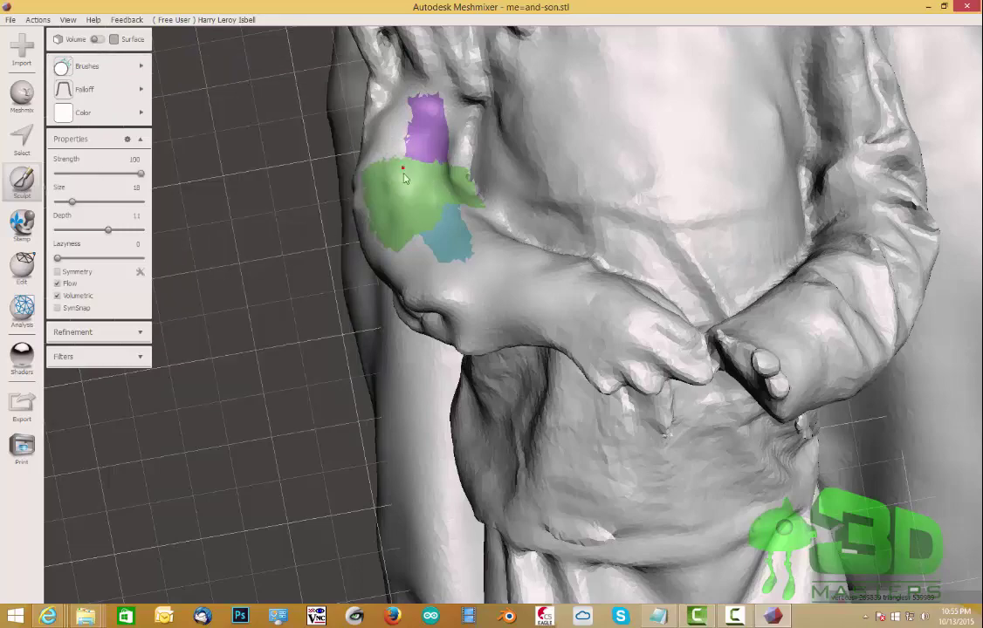
mouse_move(426, 211)
right_mouse_down()
mouse_move(471, 160)
mouse_move(459, 185)
mouse_move(501, 260)
mouse_move(441, 294)
mouse_move(398, 162)
mouse_move(429, 180)
mouse_move(479, 253)
mouse_move(460, 272)
right_mouse_up()
Sculpt the son's elbow around the green sleeve patch with the Pinch brush at strength 78 and size 14
mouse_move(87, 67)
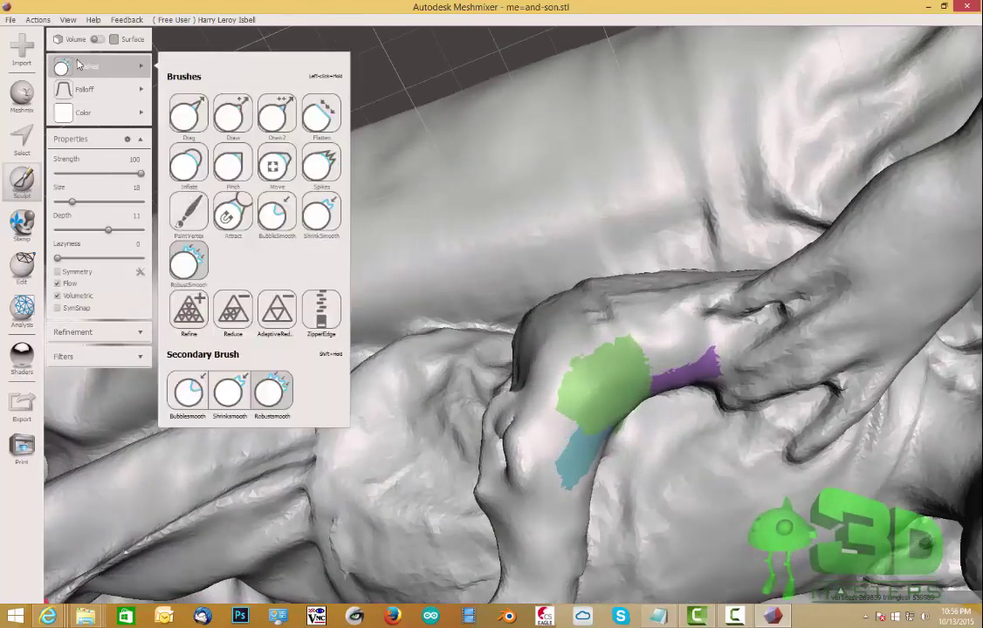
left_click(228, 155)
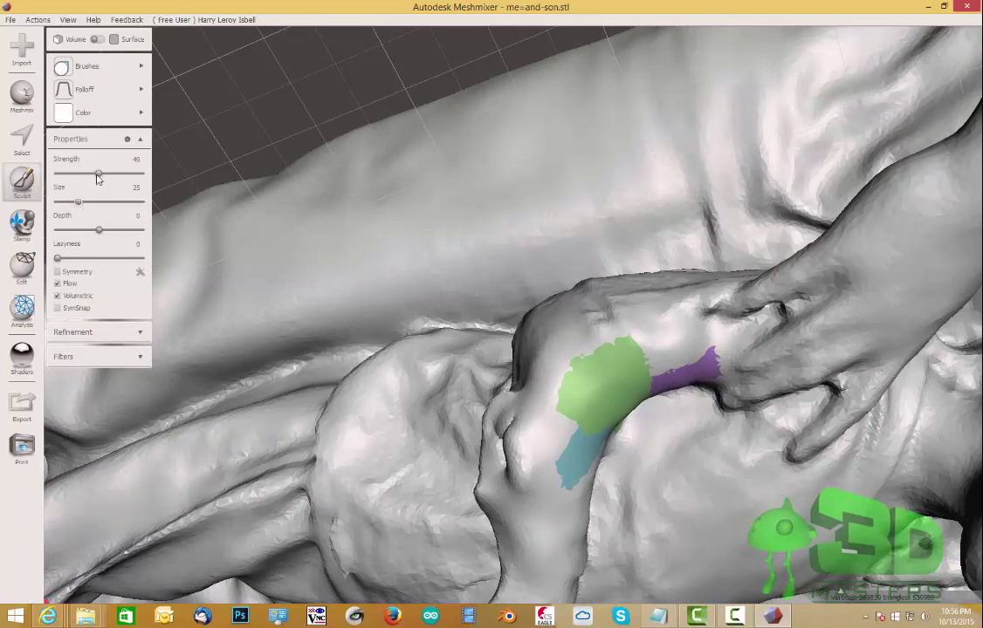
left_click_drag(111, 179, 114, 176)
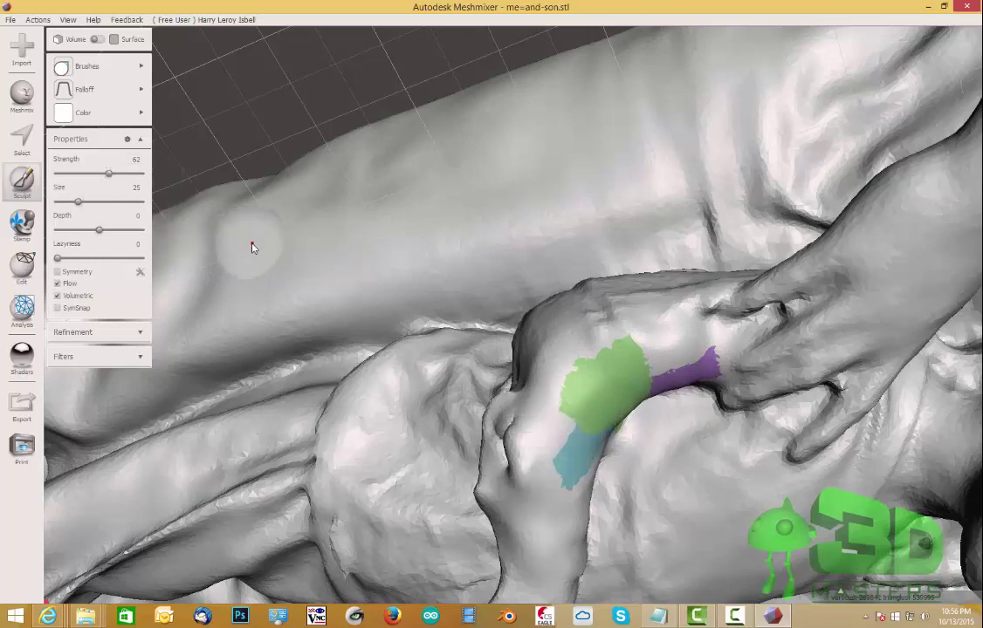
key("bracketleft")
key("bracketleft")
key("bracketleft")
key("bracketleft")
key("bracketleft")
key("bracketleft")
key("bracketleft")
key("bracketleft")
key("bracketleft")
key("bracketleft")
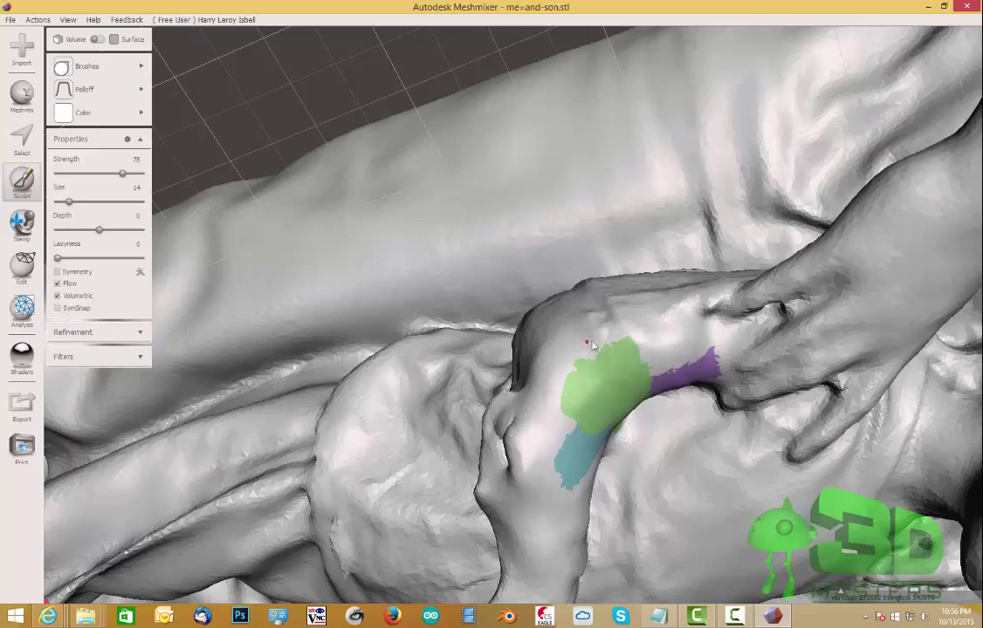
right_click_drag(607, 335, 542, 323)
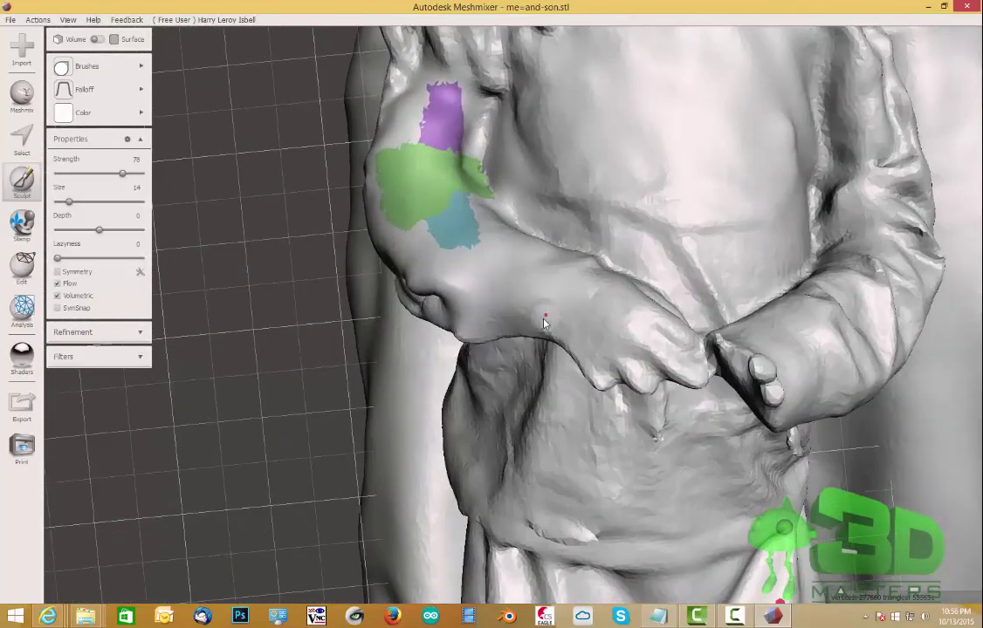
Pull the stubby edge of the son's other hand toward the opposite fingers with the Move brush at strength 50 and size 13
left_click(108, 69)
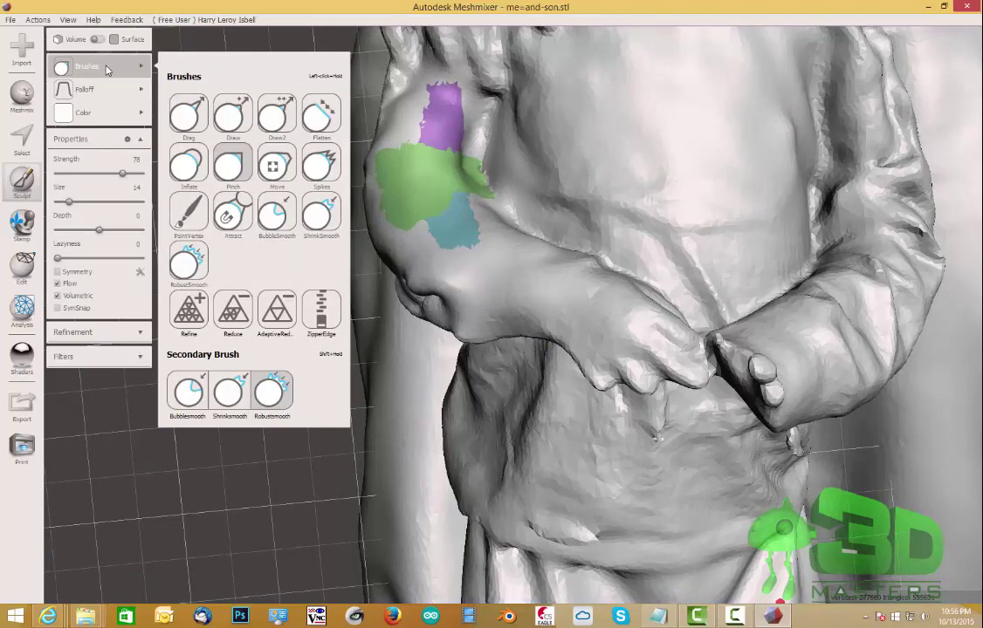
left_click(243, 156)
mouse_move(663, 316)
right_mouse_down()
mouse_move(761, 389)
mouse_move(443, 261)
right_mouse_up()
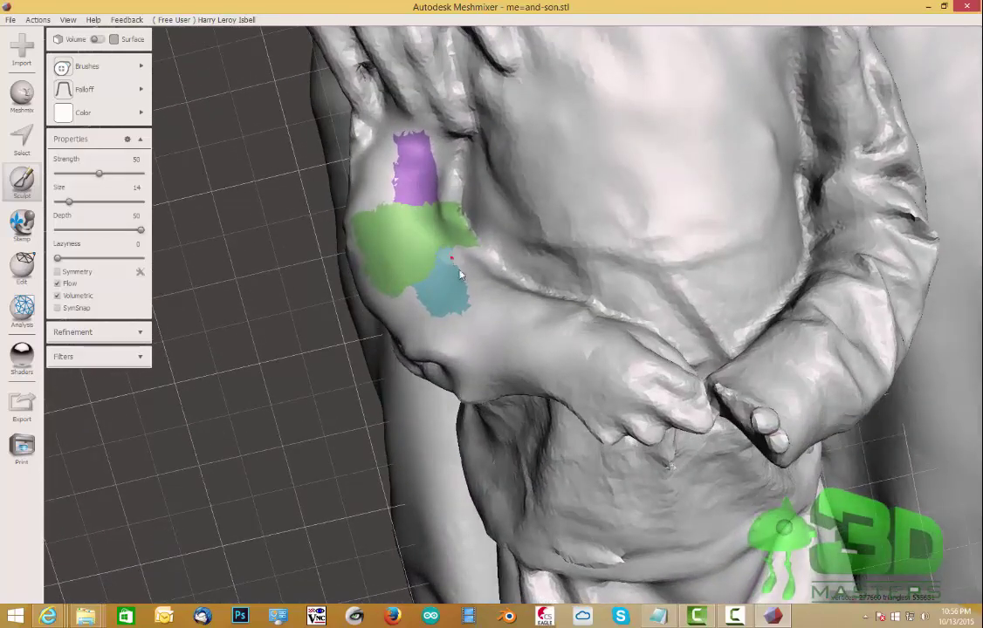
key("bracketright")
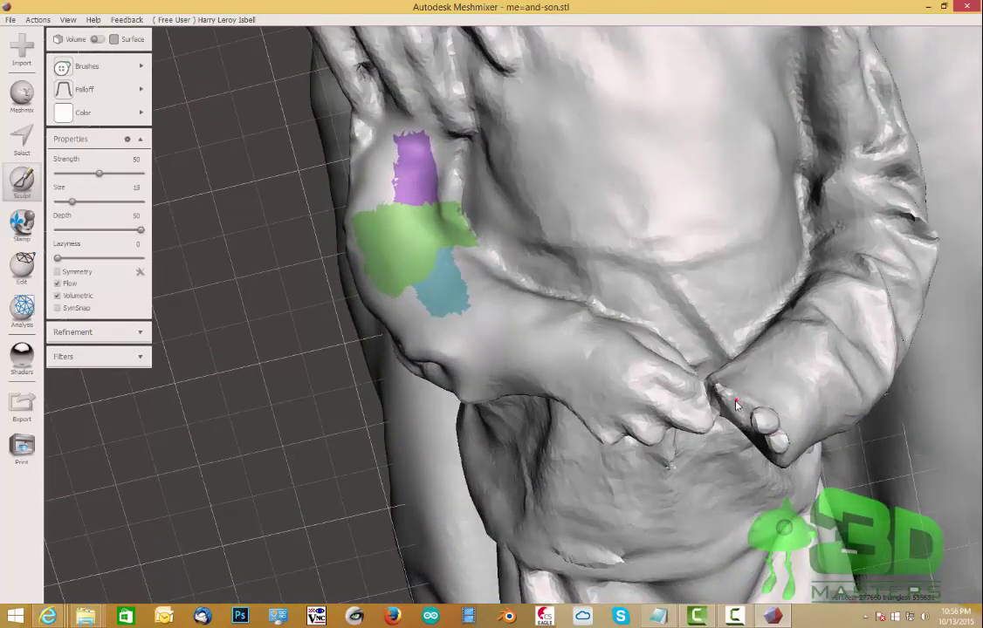
key("bracketleft")
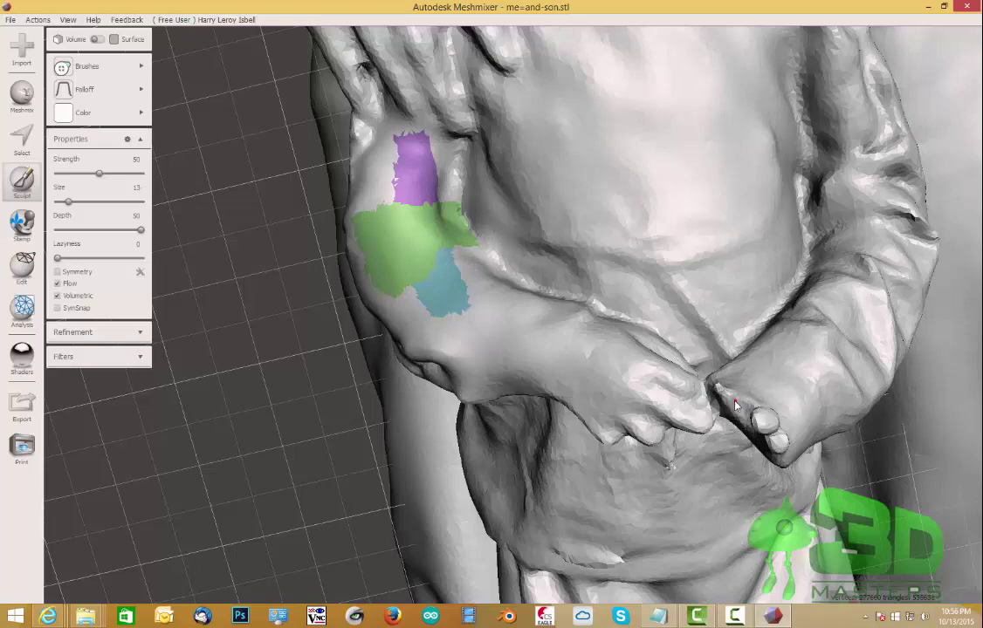
mouse_move(735, 403)
left_mouse_down()
mouse_move(694, 421)
mouse_move(745, 433)
left_mouse_up()
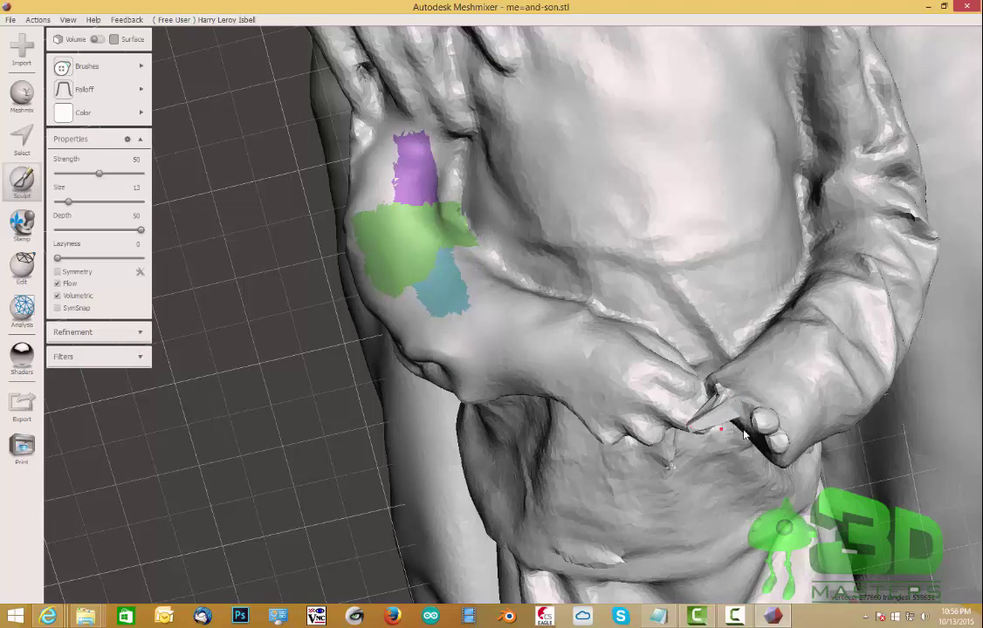
Pull the son's remaining finger stubs out into longer fingers with the Move brush, enlarging it to size 16
mouse_move(744, 433)
right_mouse_down()
mouse_move(766, 437)
mouse_move(747, 456)
right_mouse_up()
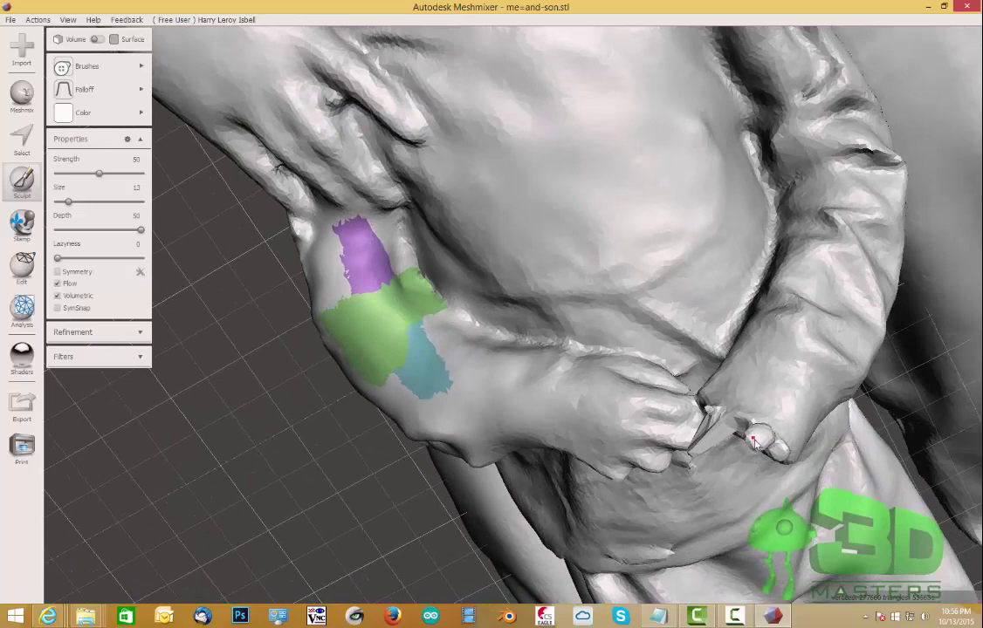
mouse_move(756, 443)
left_mouse_down()
mouse_move(721, 485)
mouse_move(778, 465)
left_mouse_up()
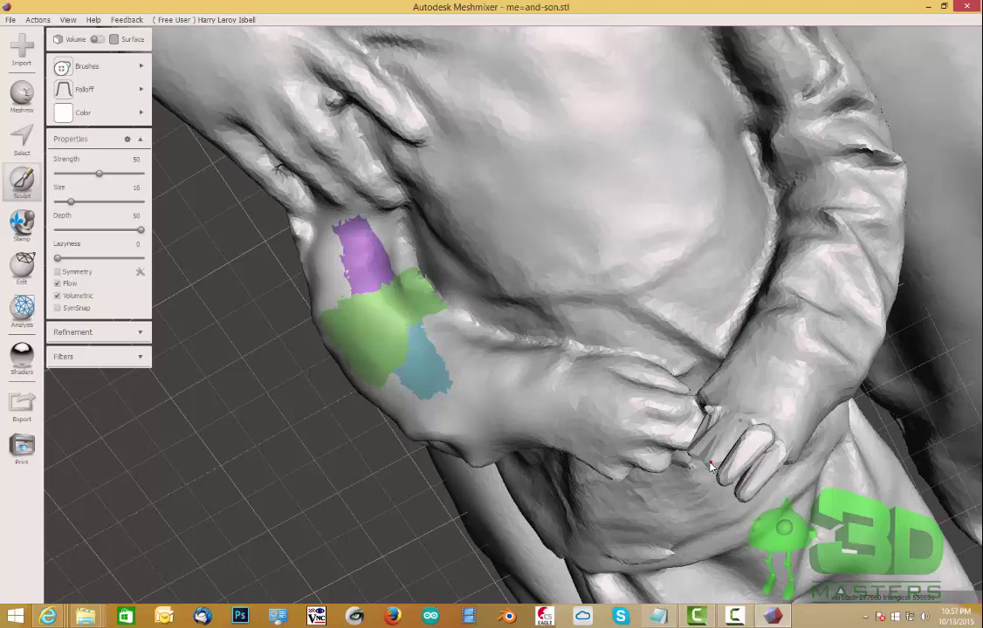
right_click_drag(677, 411, 786, 341)
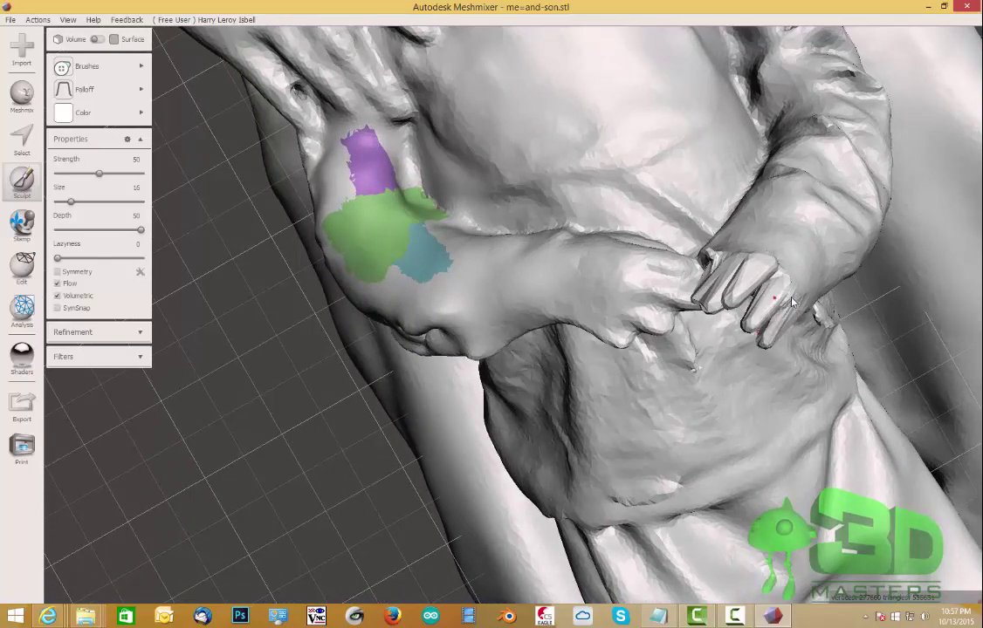
right_click_drag(672, 260, 816, 305)
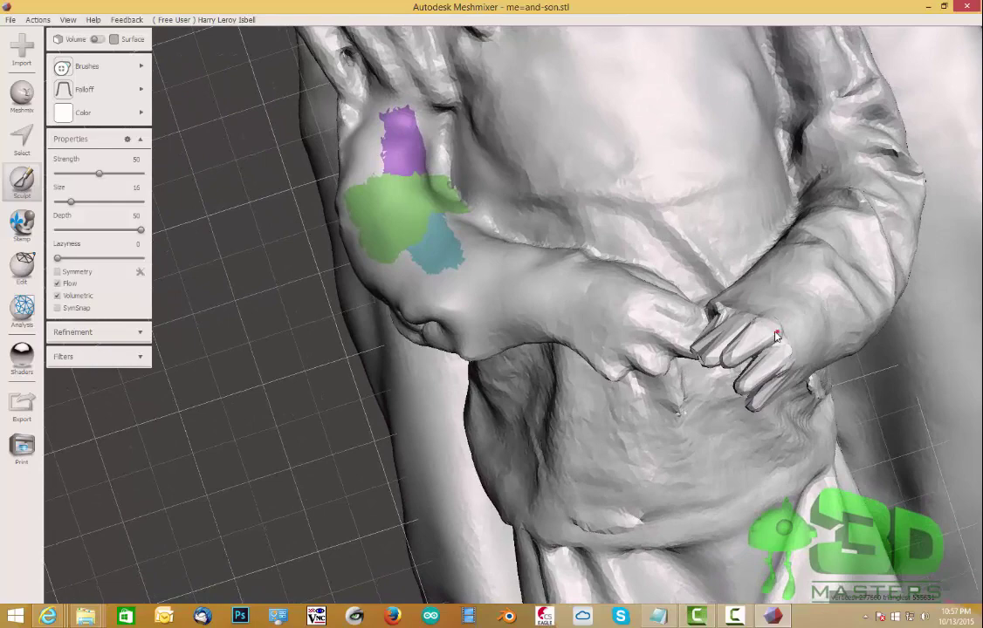
right_click_drag(777, 336, 685, 288)
Smooth the extended fingers and back of the hand with the RobustSmooth brush at strength 100 and size 16
mouse_move(80, 69)
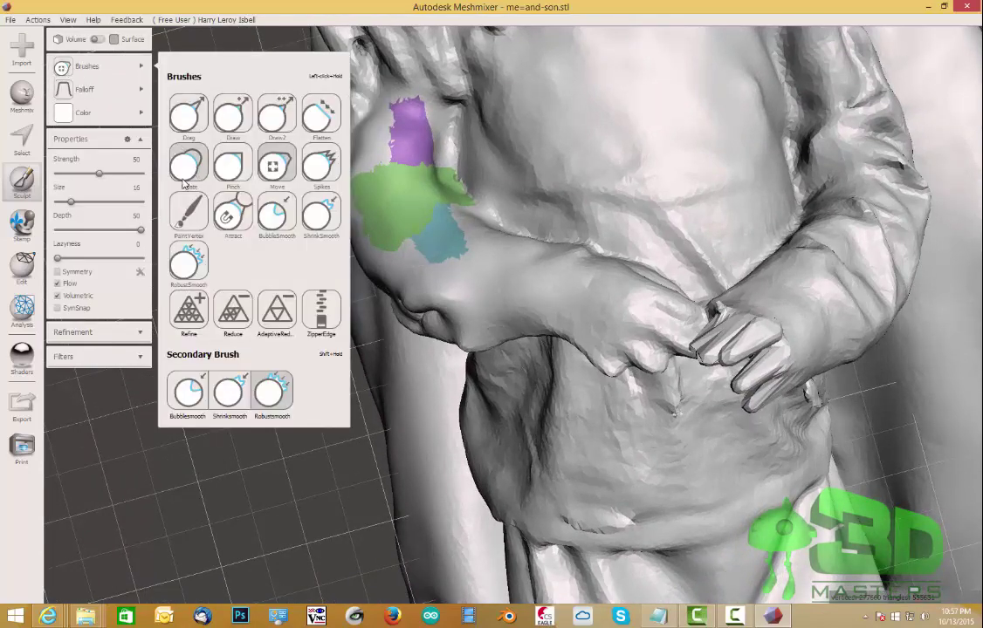
left_click(198, 267)
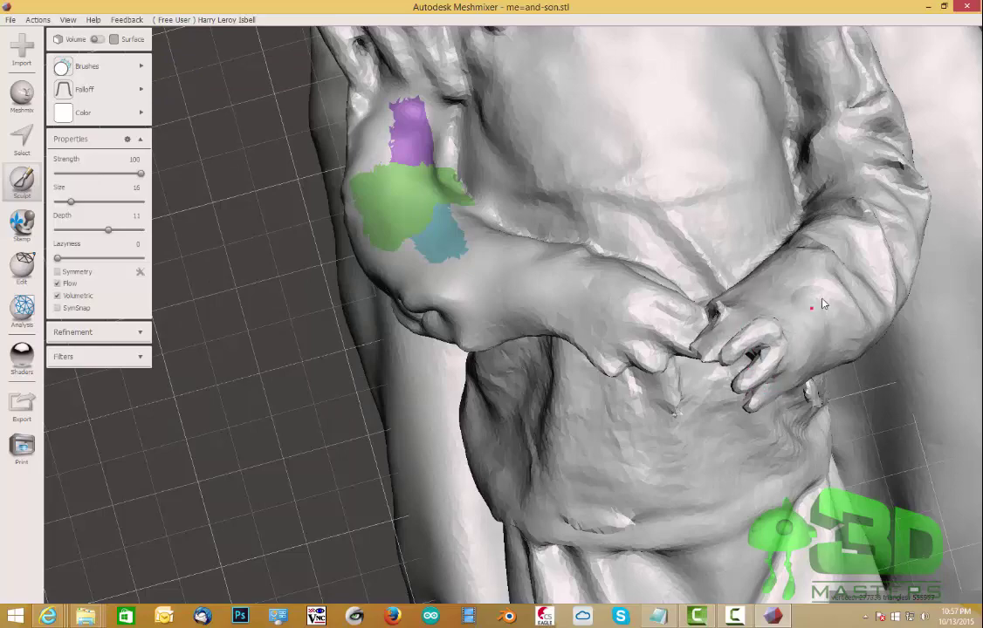
right_click_drag(816, 303, 783, 350)
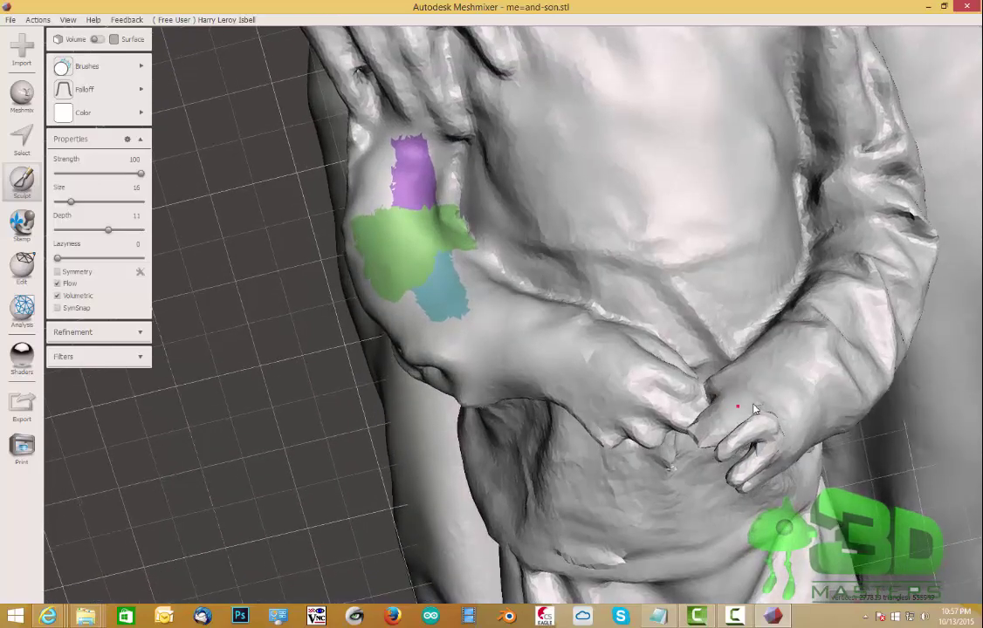
right_click_drag(753, 408, 761, 356)
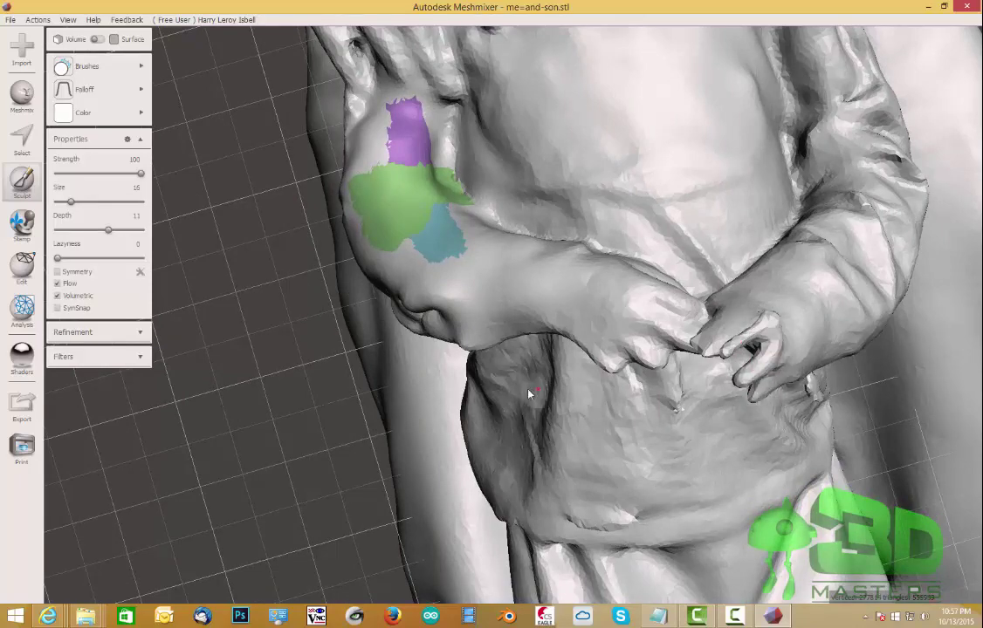
mouse_move(107, 63)
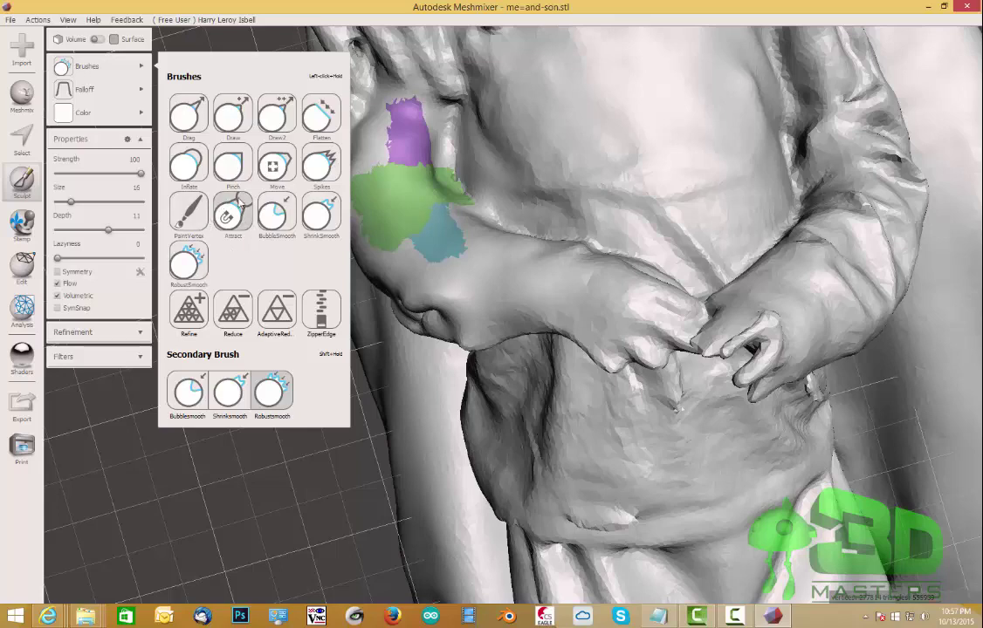
Thicken the thin, hollow fingers of the son's hand opposite the patched arm with the Inflate brush at strength 71 and size 16
left_click(188, 115)
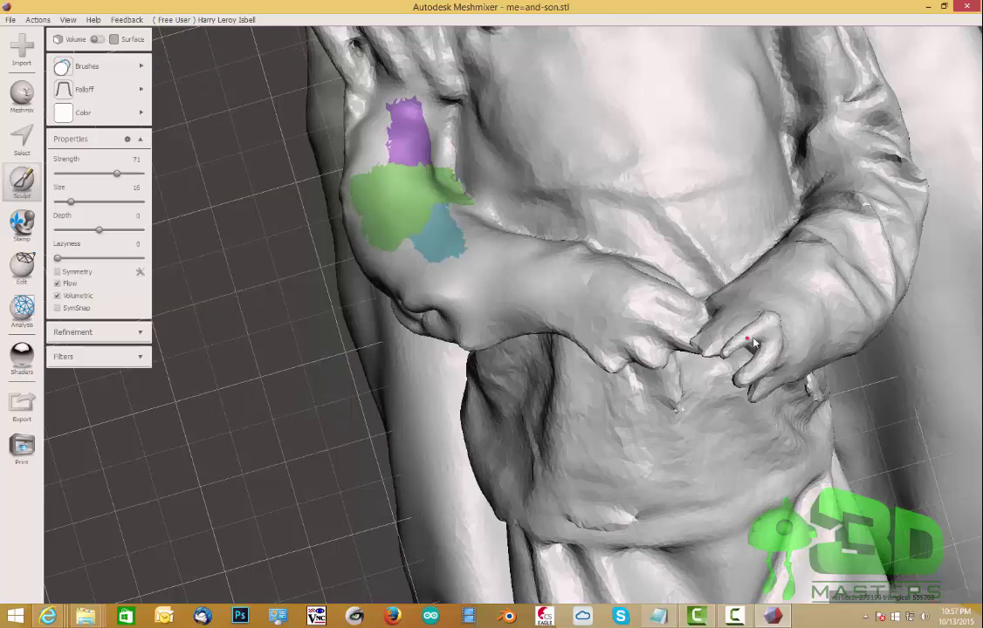
left_click_drag(754, 352, 774, 357)
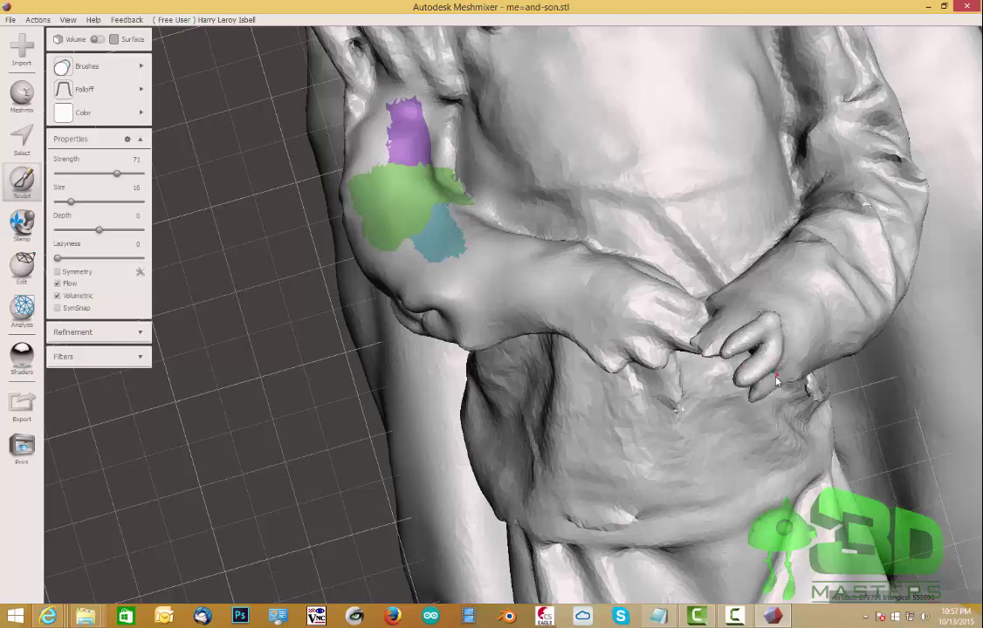
Pull the patched arm's finger stubs into longer fingers with the Move brush at strength 50, and smooth them with RobustSmooth at strength 100
mouse_move(783, 329)
right_mouse_down()
mouse_move(716, 445)
mouse_move(650, 375)
mouse_move(594, 349)
right_mouse_up()
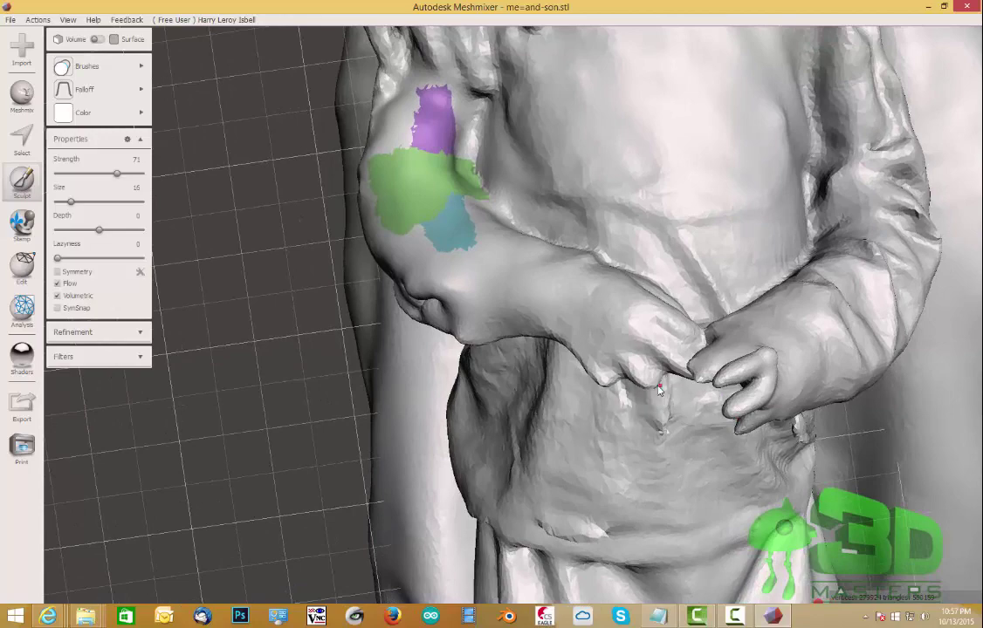
mouse_move(100, 67)
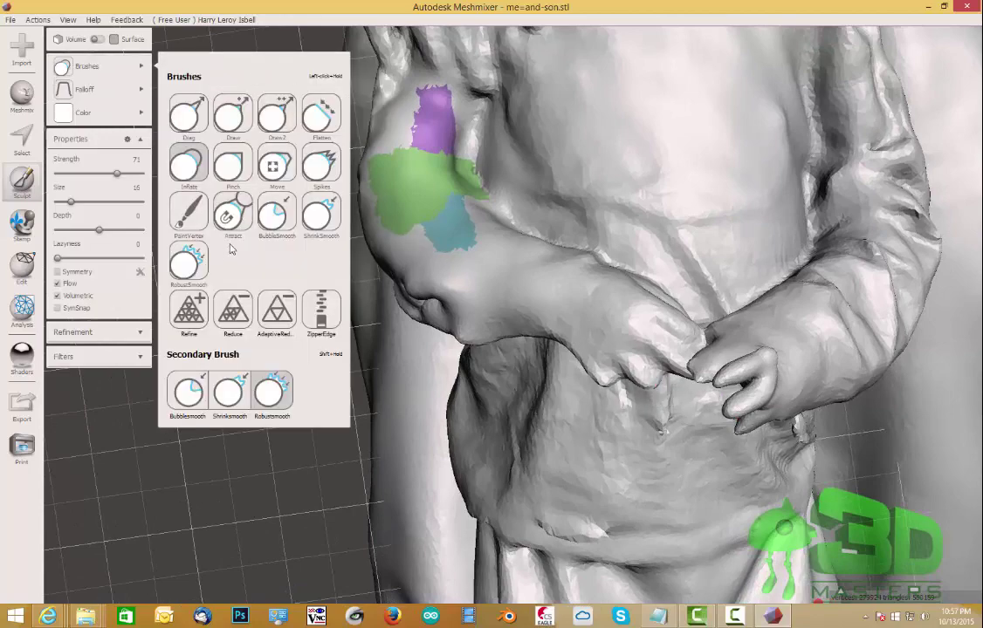
left_click(276, 168)
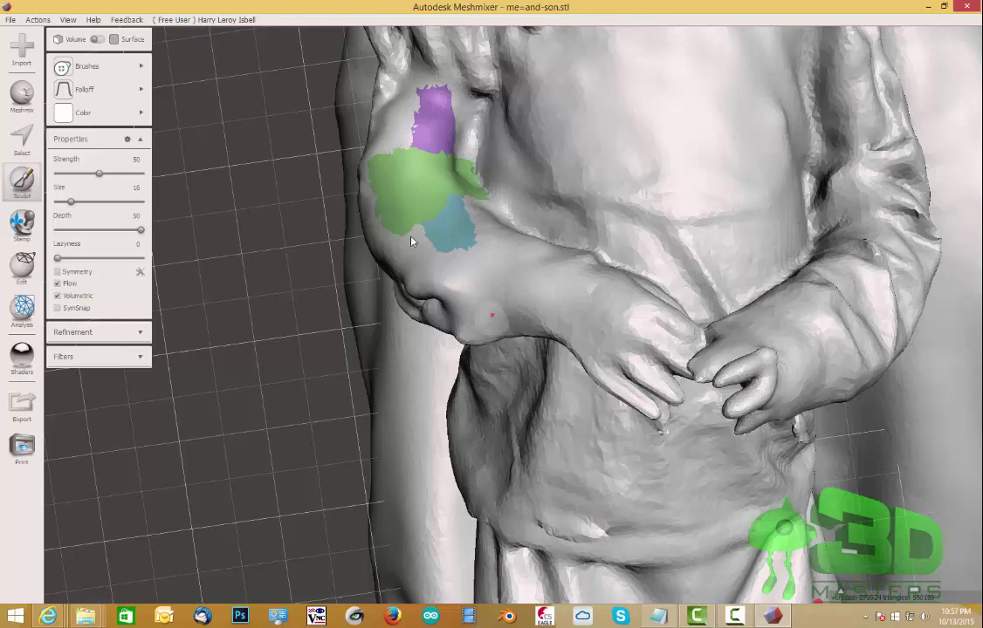
mouse_move(118, 73)
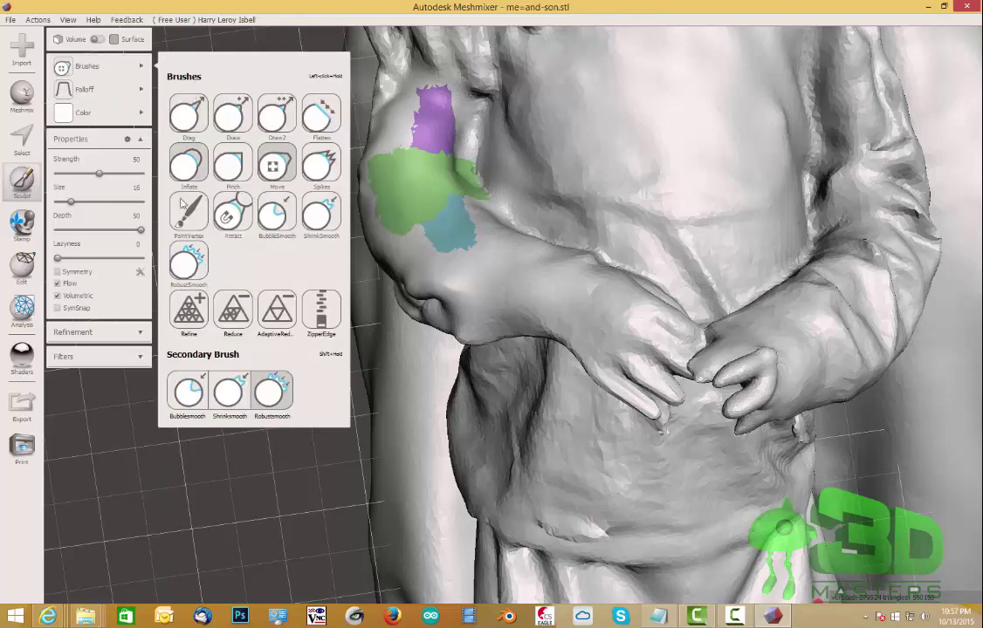
left_click(189, 262)
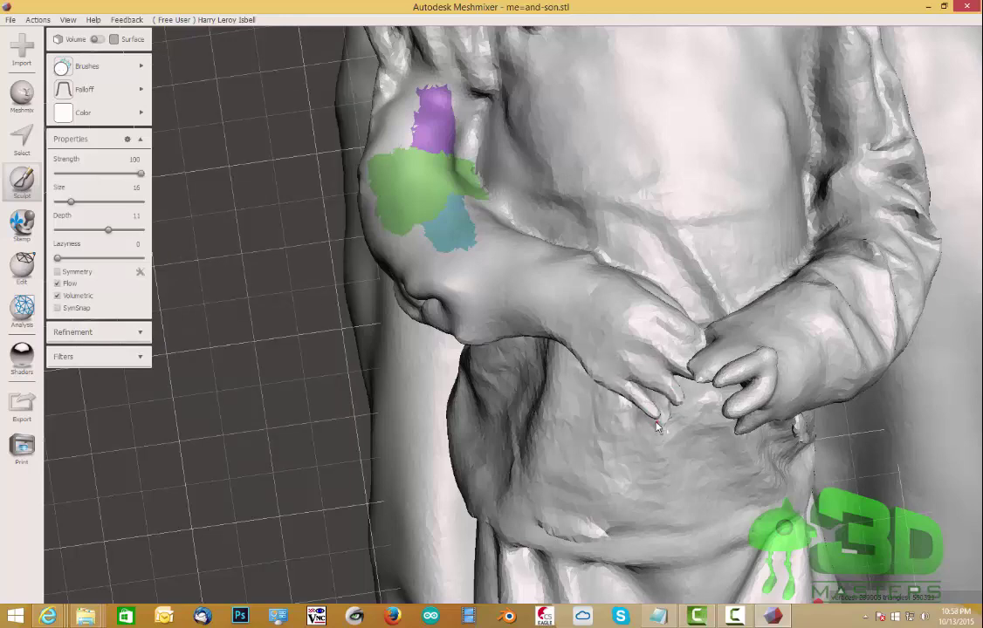
Plump up the lengthened fingers and knuckles on the patched arm's hand with the Inflate brush at strength 71 and size 16
mouse_move(109, 77)
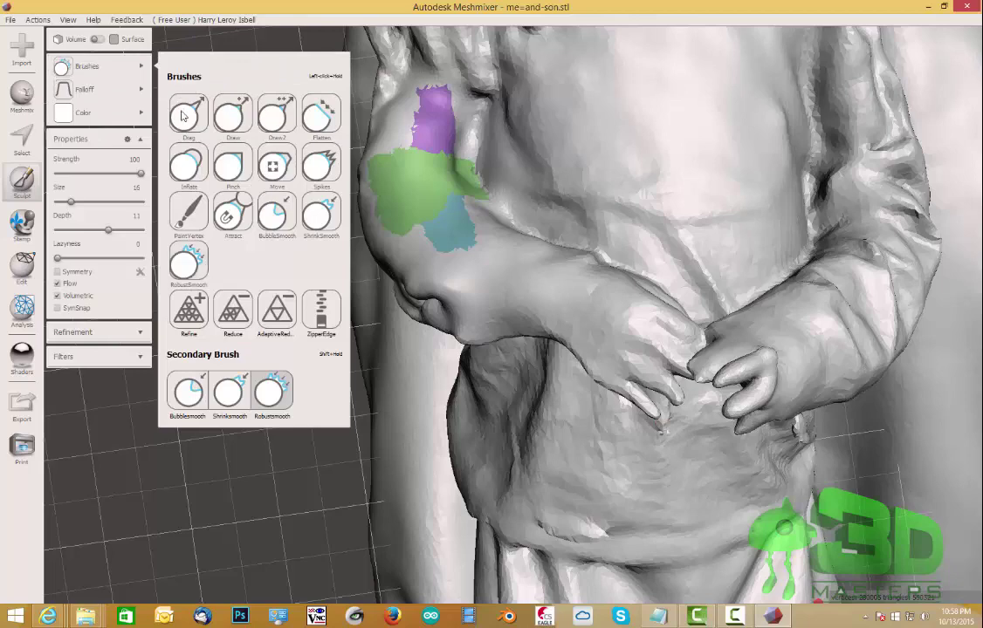
left_click(183, 162)
mouse_move(612, 403)
left_mouse_down()
mouse_move(655, 428)
mouse_move(657, 388)
mouse_move(637, 332)
mouse_move(669, 320)
left_mouse_up()
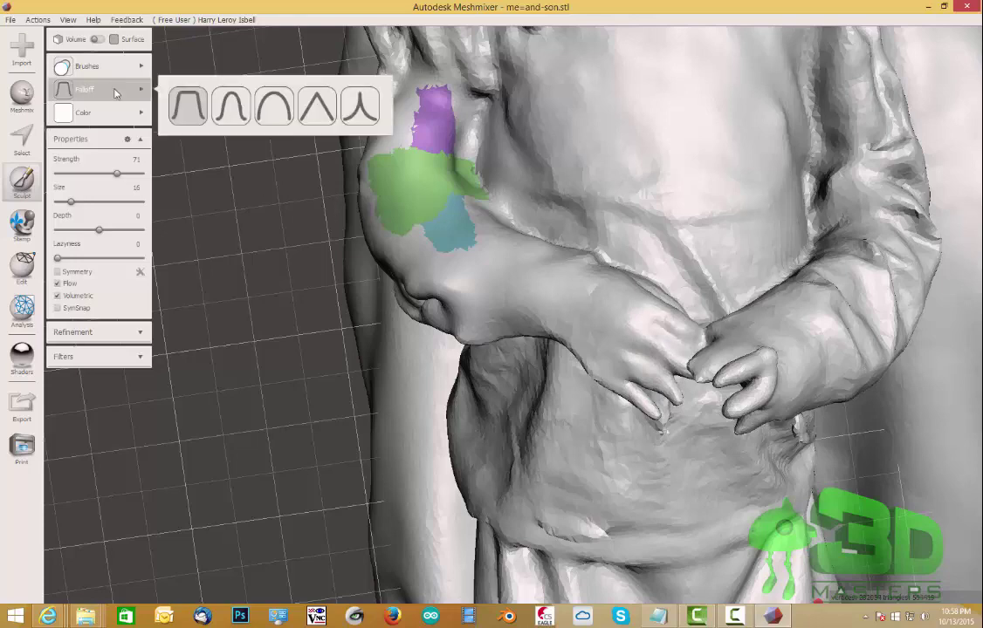
Sharpen the definition between the fingers of the patched arm's hand with the Pinch brush at strength 78 and size 16
mouse_move(99, 76)
left_click(220, 160)
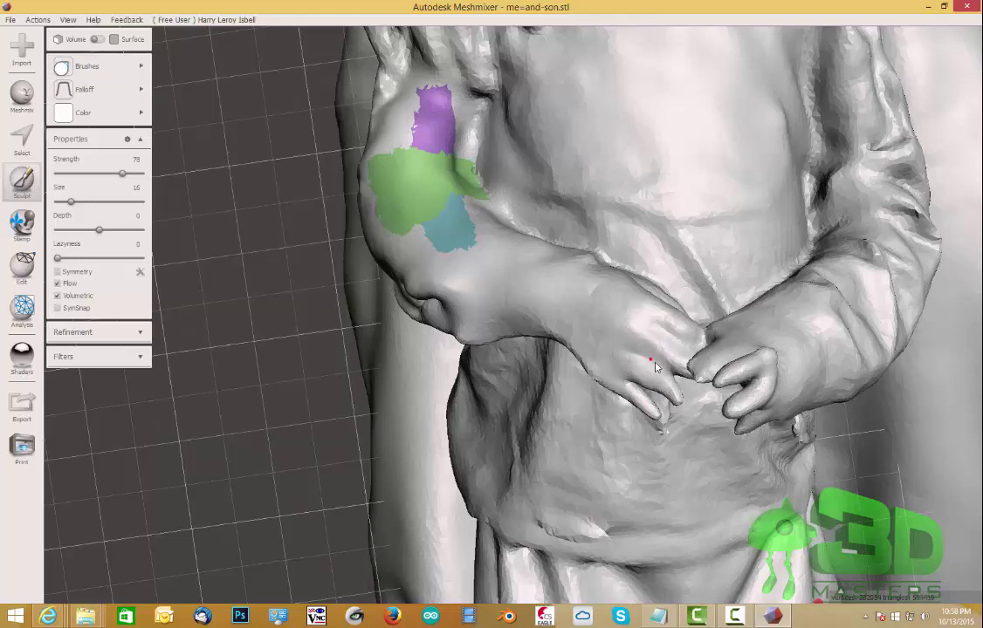
mouse_move(655, 367)
left_mouse_down()
mouse_move(650, 358)
mouse_move(662, 377)
mouse_move(627, 383)
mouse_move(658, 340)
mouse_move(647, 322)
mouse_move(686, 351)
left_mouse_up()
Examine the son's resculpted hands and patched sleeve from several angles and distances
right_click_drag(763, 349, 783, 408)
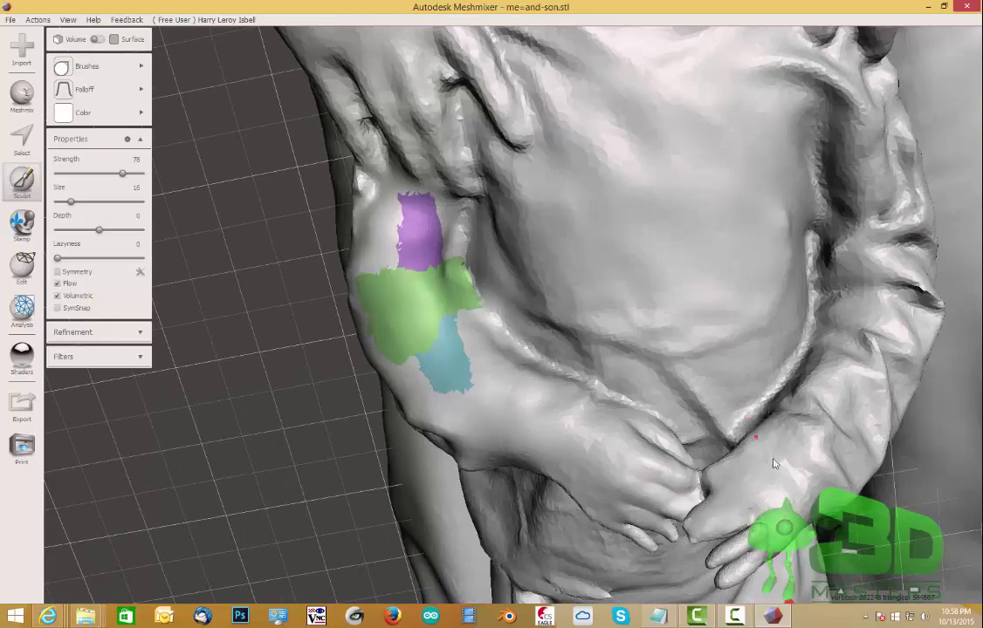
right_click_drag(775, 462, 782, 388)
mouse_move(788, 446)
right_mouse_down()
mouse_move(846, 444)
mouse_move(834, 453)
right_mouse_up()
mouse_move(756, 508)
right_mouse_down()
mouse_move(645, 304)
mouse_move(691, 304)
mouse_move(683, 384)
mouse_move(709, 334)
mouse_move(698, 325)
mouse_move(749, 341)
mouse_move(698, 336)
mouse_move(743, 336)
mouse_move(683, 397)
right_mouse_up()
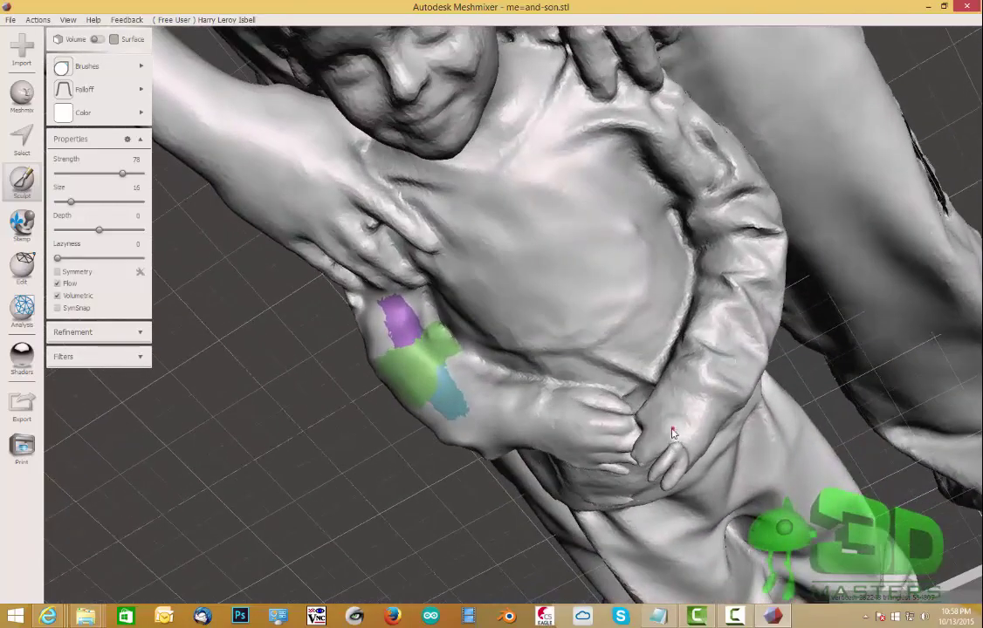
right_click_drag(580, 426, 707, 358)
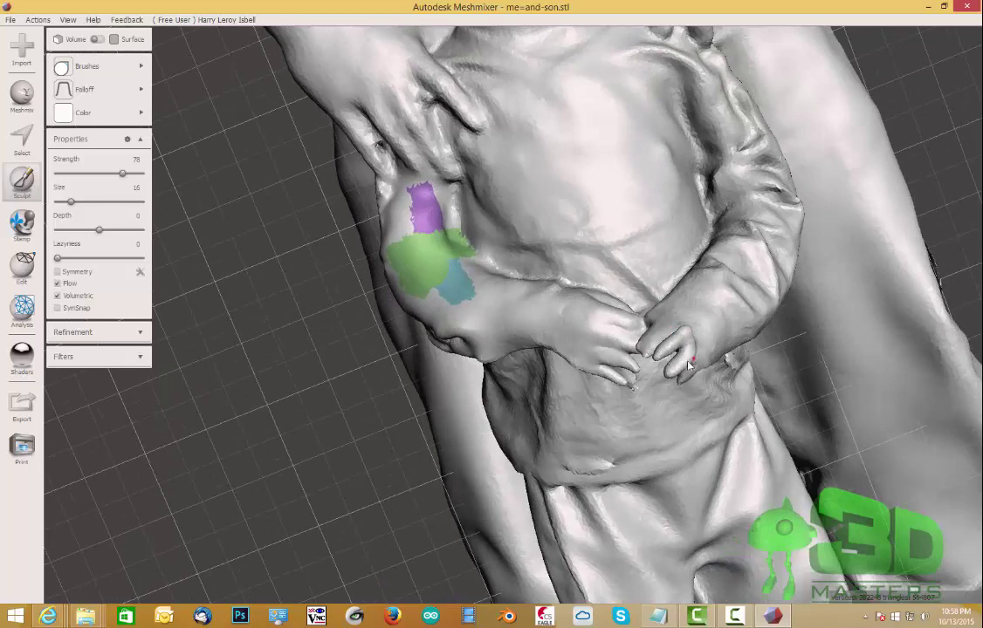
mouse_move(750, 614)
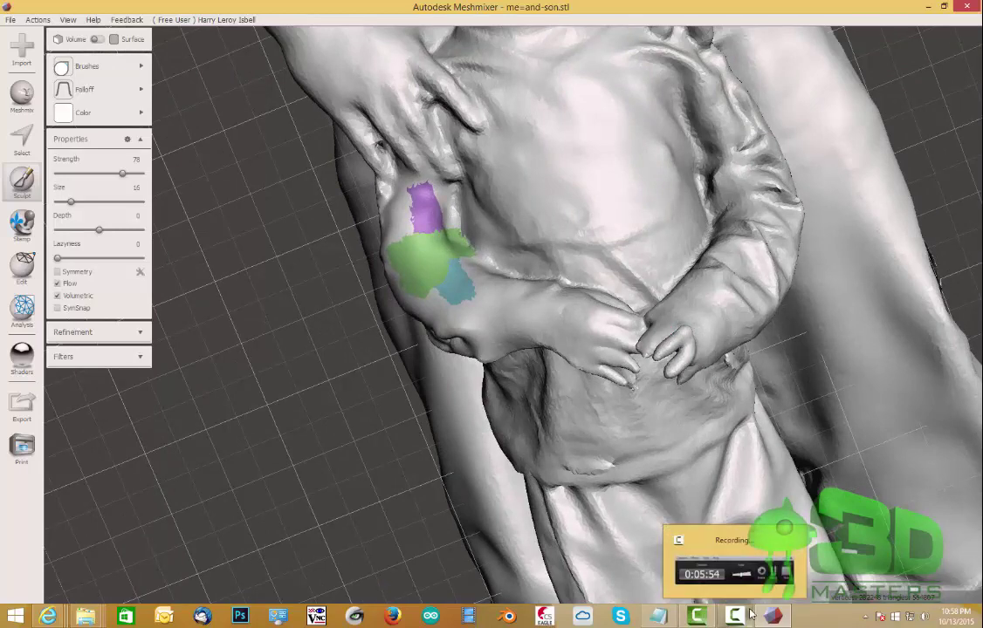